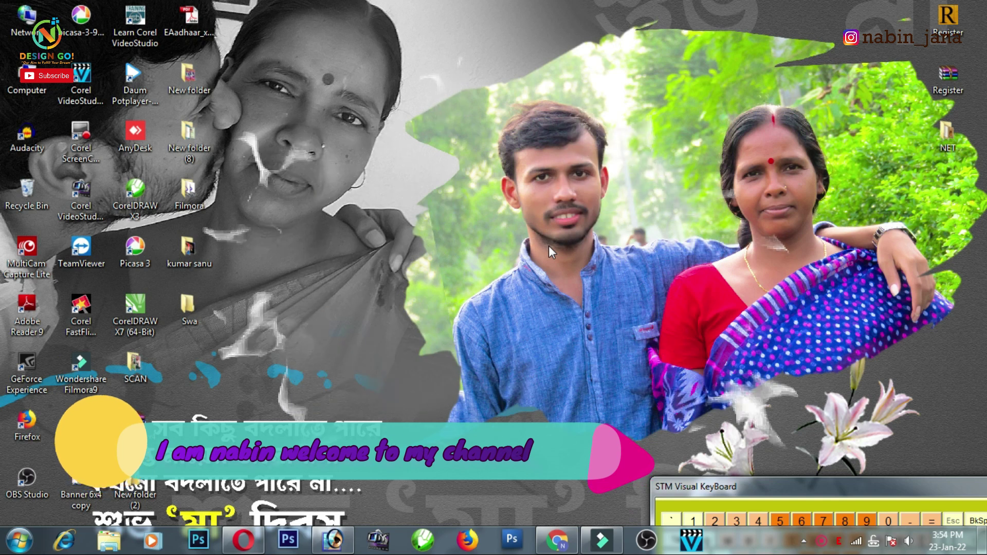
- Bring up the Design Go! YouTube results, cancel unsubscribing, and check the bell menu
click(252, 540)
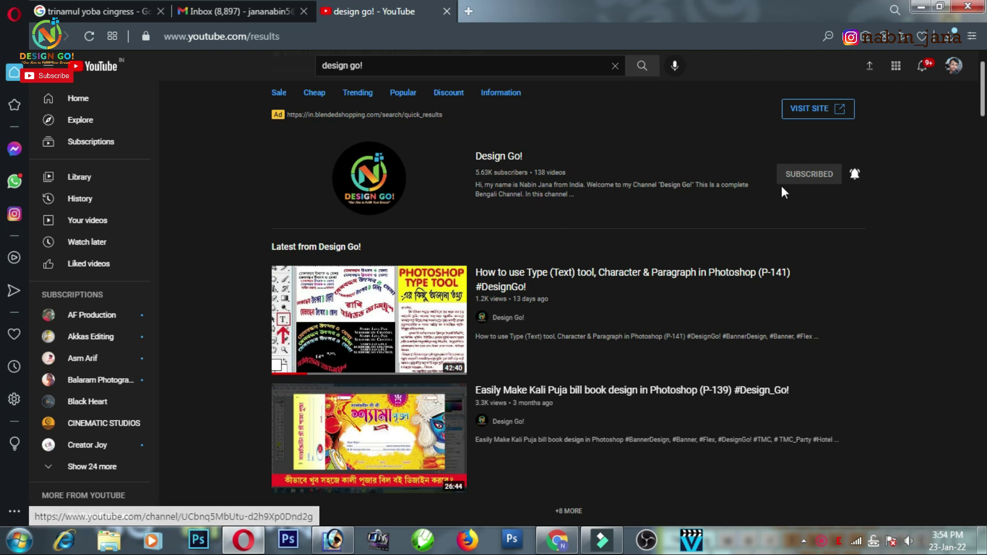
click(805, 184)
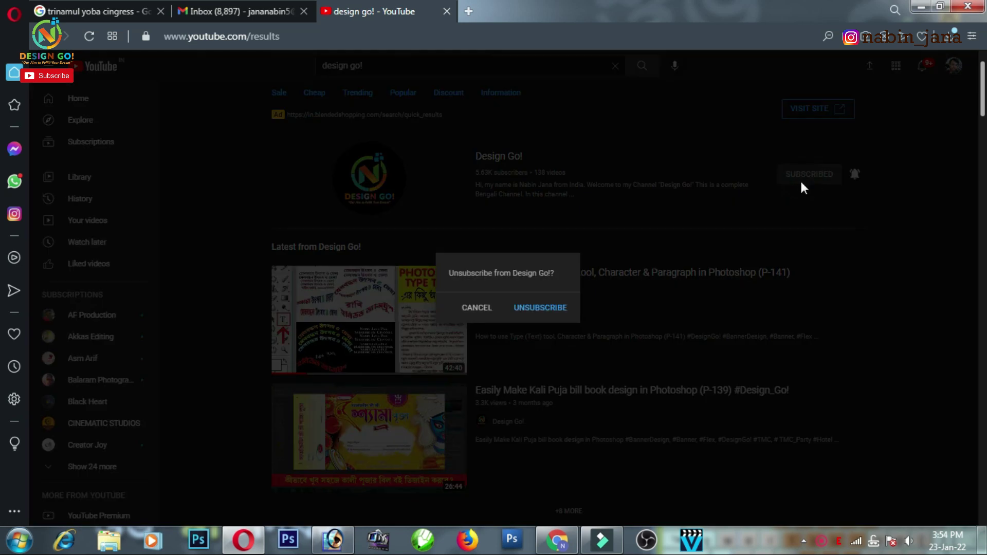
click(481, 307)
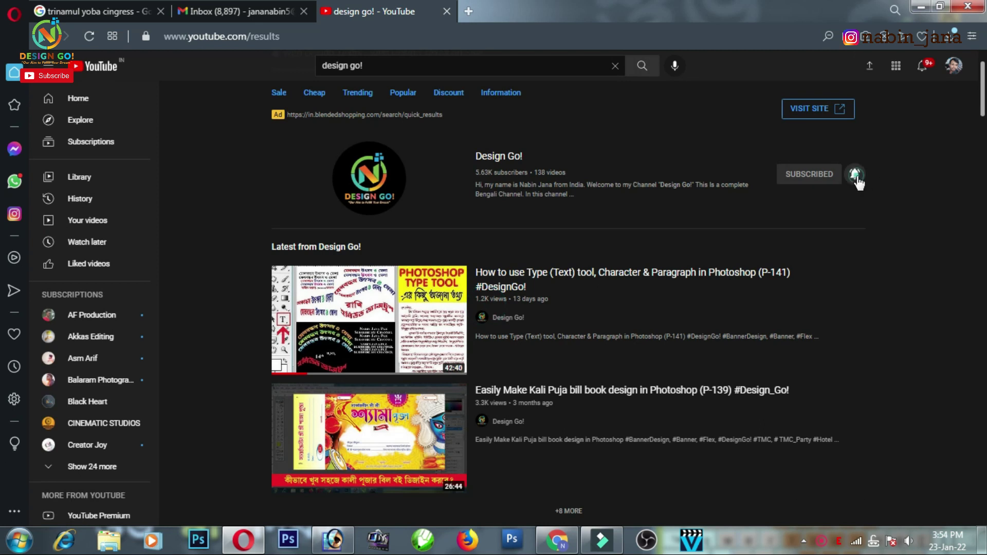
click(856, 176)
click(913, 161)
- Scroll through the channel's banner-design videos, then minimise the browser
scroll(616, 251, down, 3)
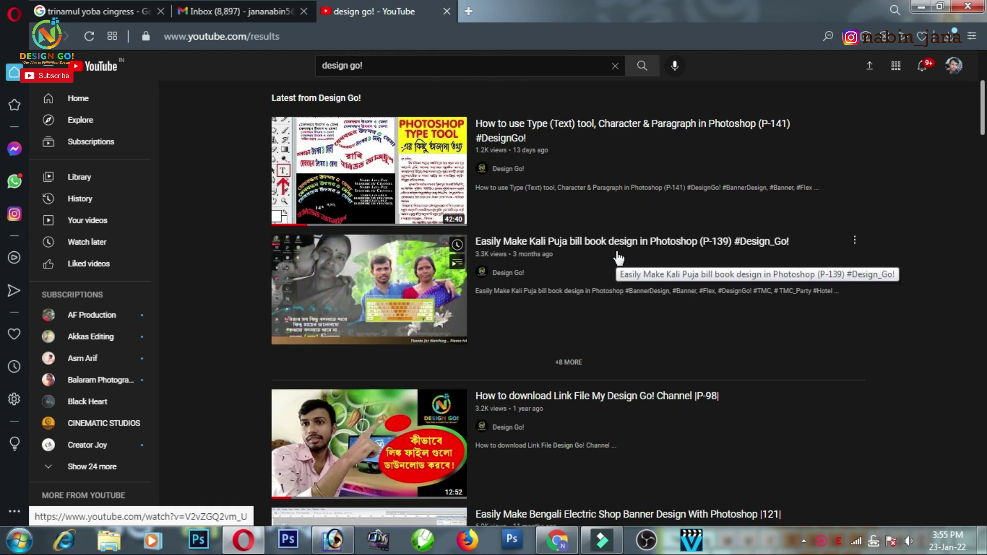
scroll(618, 257, down, 3)
scroll(619, 257, down, 3)
scroll(618, 259, down, 2)
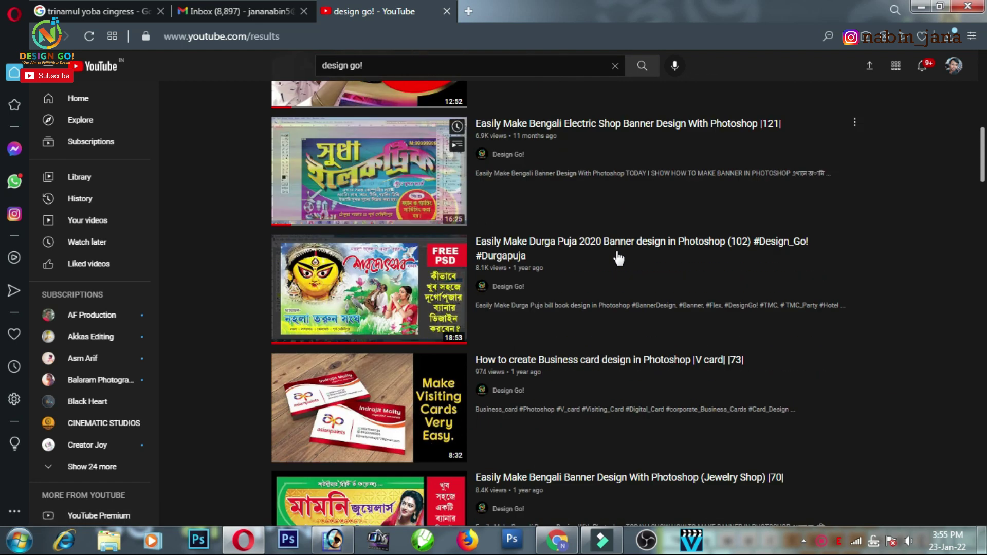
scroll(617, 254, down, 3)
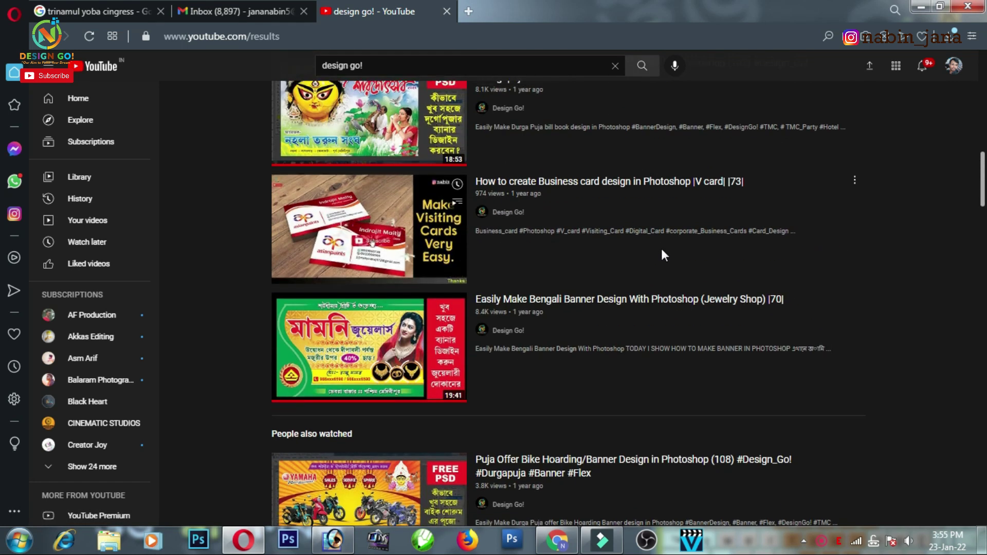
scroll(662, 251, up, 1)
drag(983, 183, 979, 46)
click(923, 7)
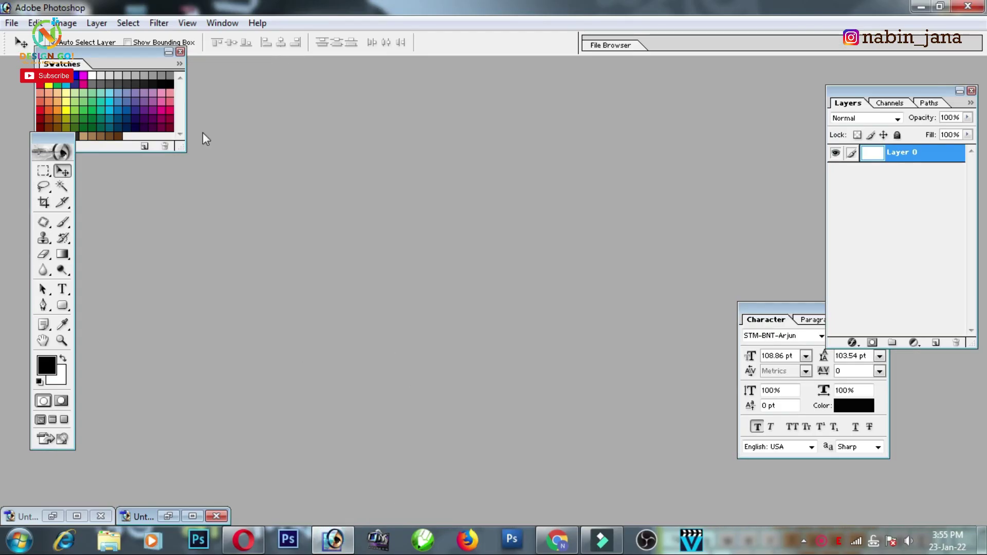
- Create a white A4 RGB document at 300 ppi and maximise its window
click(17, 26)
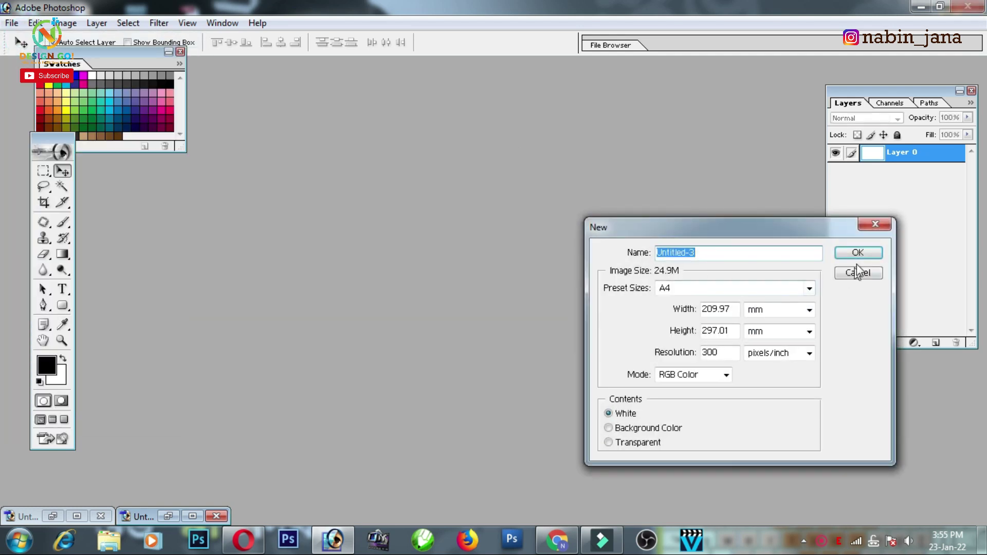
click(857, 254)
click(350, 70)
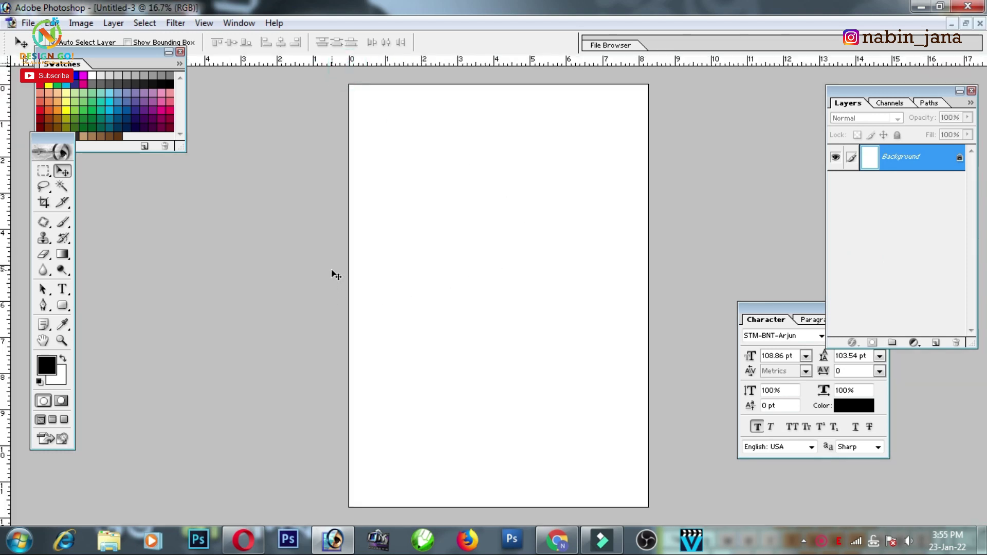
key(alt+i)
- Rotate the canvas to landscape and type 'Ams' in a new text layer
key(e)
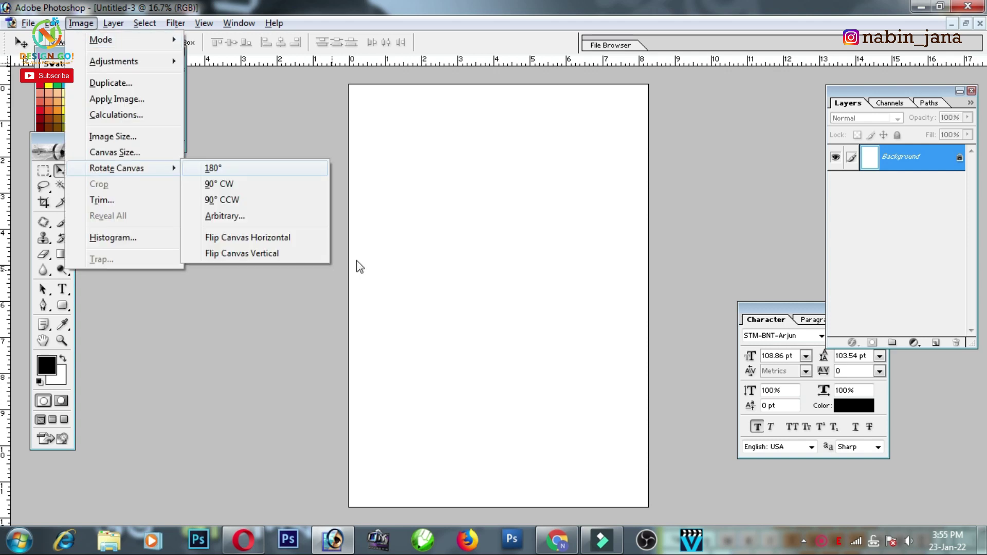
click(268, 201)
click(63, 289)
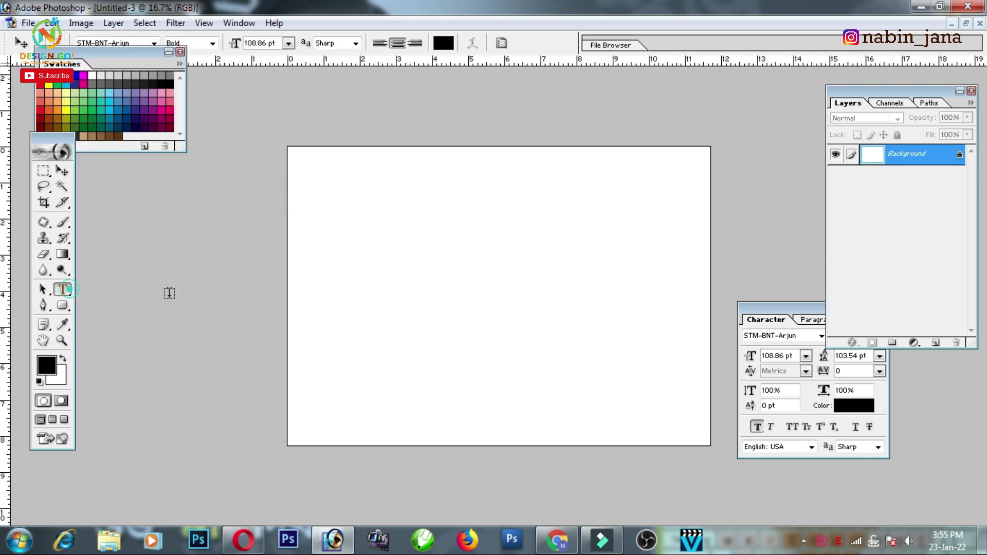
click(384, 306)
text(Ams)
key(ctrl+a)
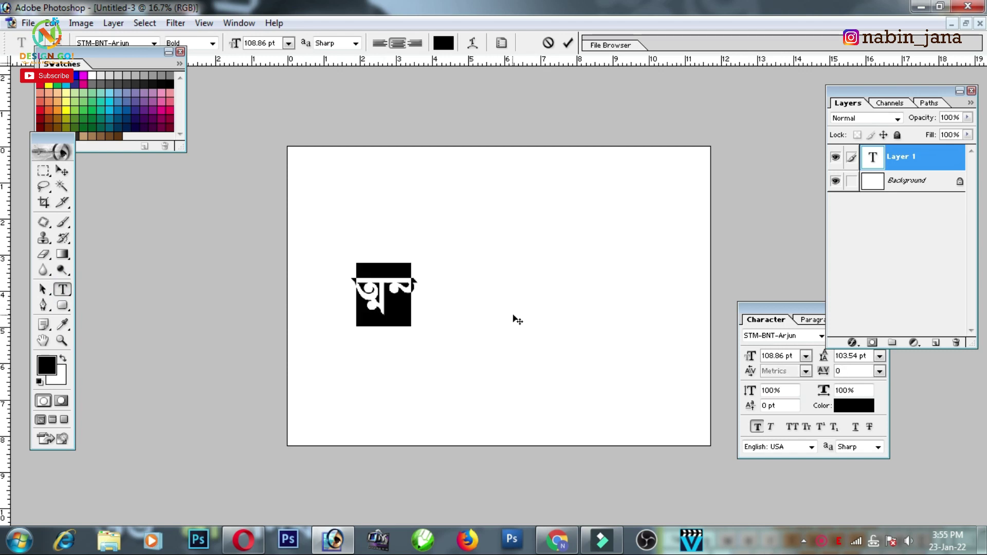
- Set the font to Li Azad Pori ANSI V1 and type the Bengali title সরস্বতী
click(821, 335)
drag(863, 222, 862, 101)
click(813, 102)
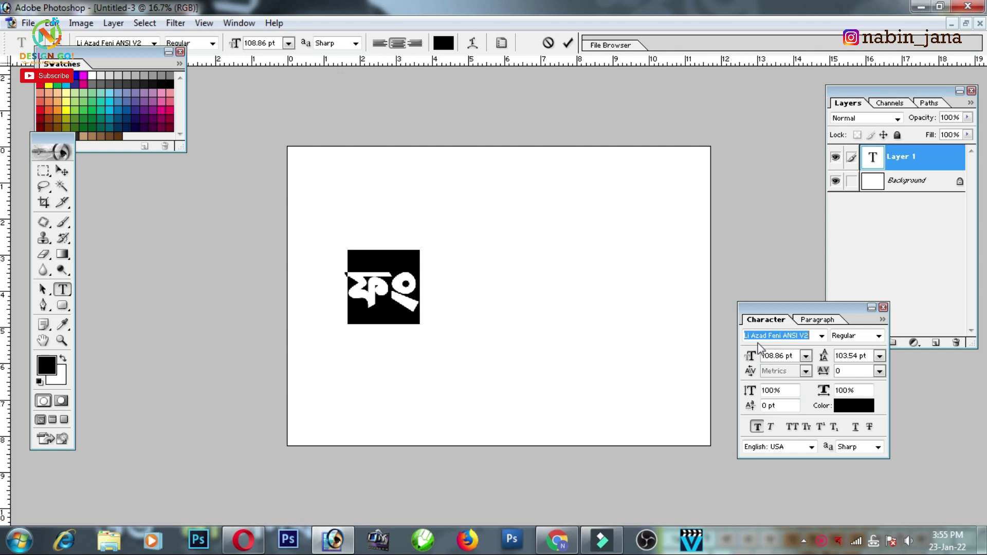
key(Down)
click(429, 298)
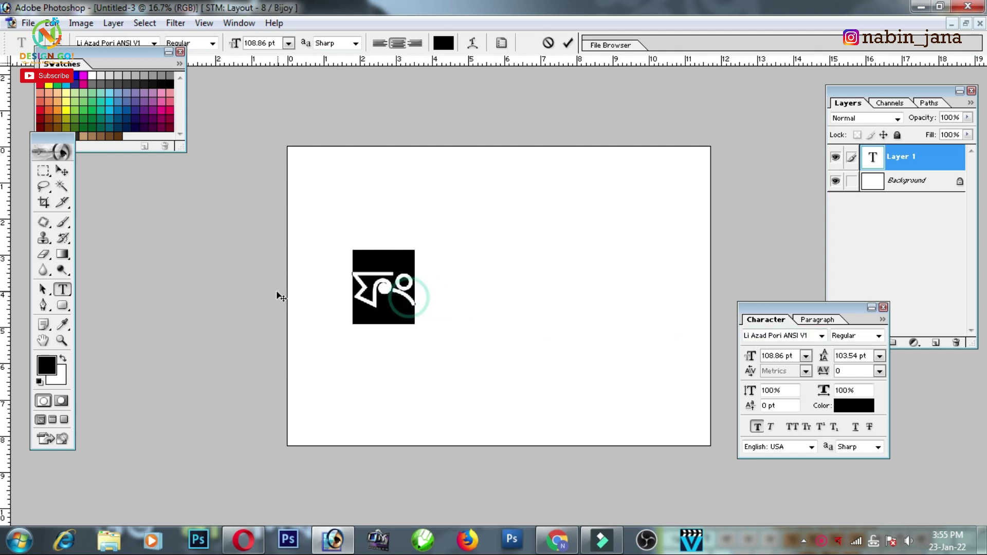
text(অ)
key(BackSpace)
text(অরস্ব)
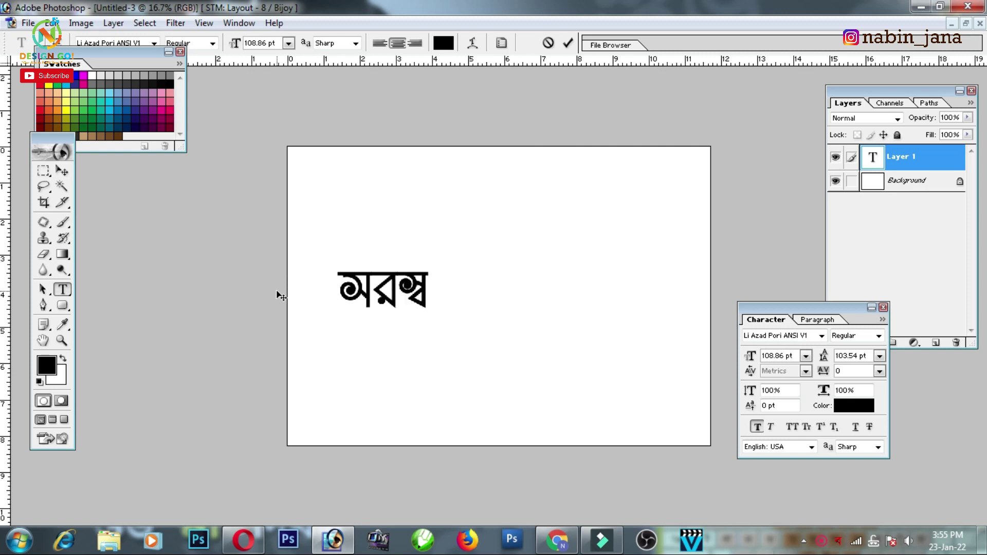
text(তী)
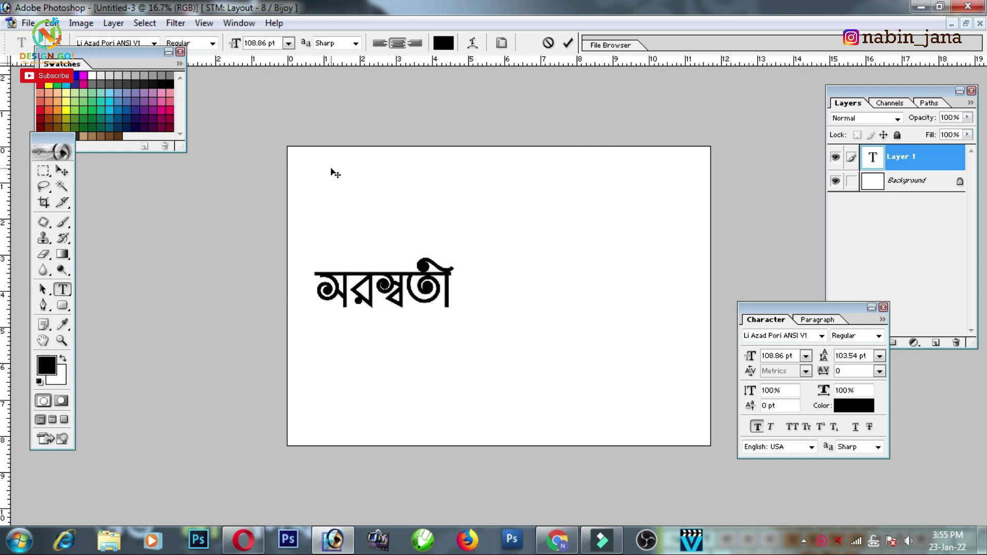
- Scale the title up to about 211% across the upper canvas
click(60, 163)
key(ctrl+t)
mouse_move(457, 265)
mouse_down()
mouse_move(573, 220)
mouse_move(519, 230)
mouse_up()
key(Return)
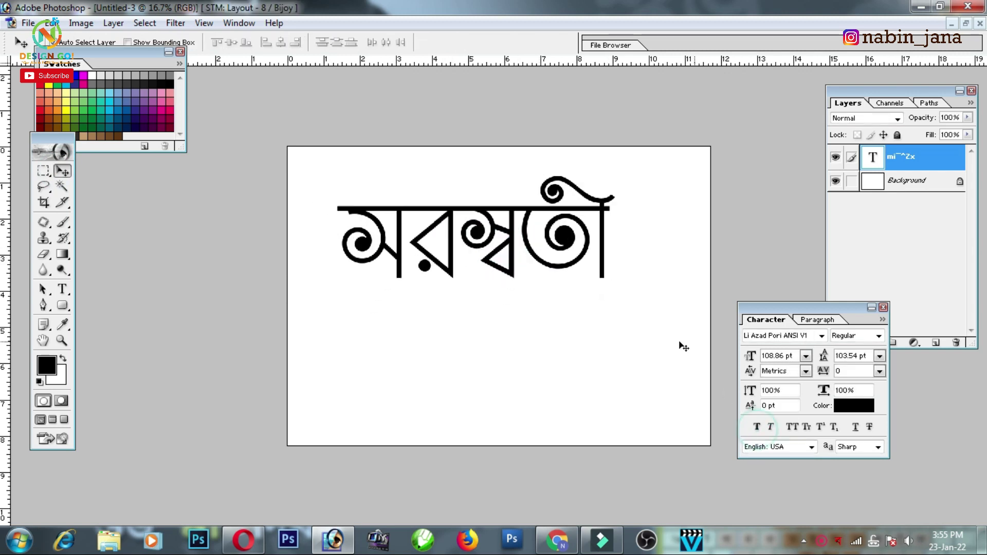
- Duplicate the title layer and reduce the copy to just the ী vowel sign
mouse_move(568, 236)
alt+mouse_down()
mouse_move(568, 360)
mouse_move(225, 339)
alt+mouse_up()
click(62, 289)
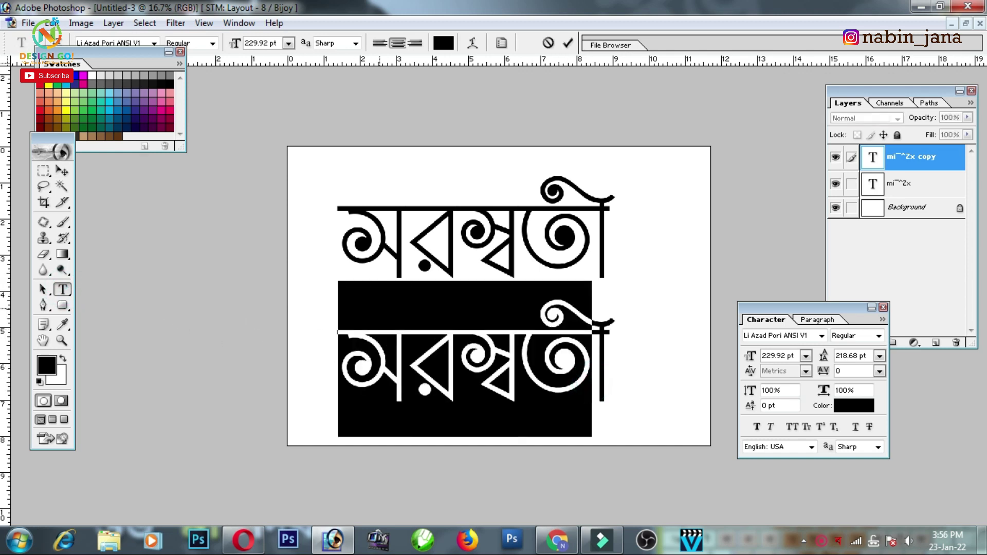
text(x)
click(62, 171)
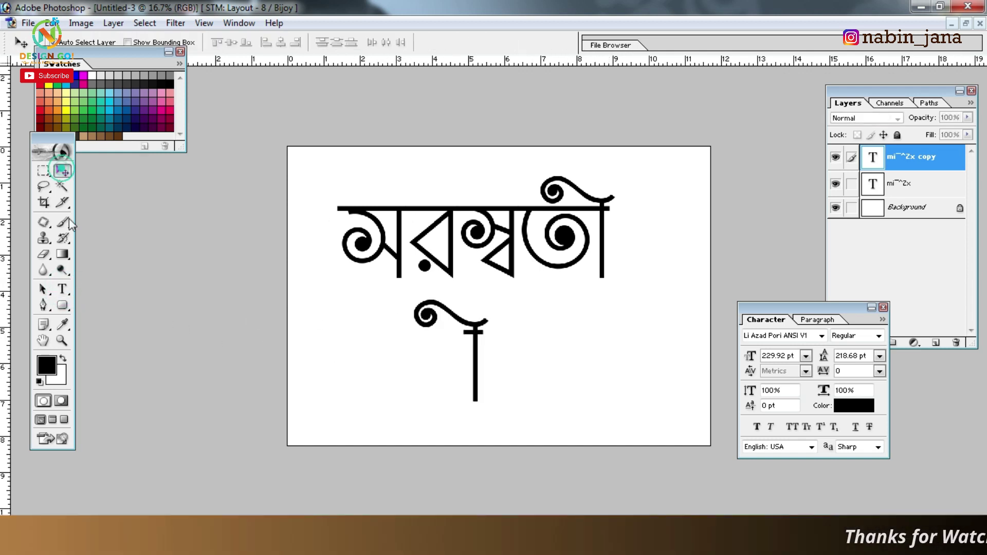
- Delete the ী sign from the original title, leaving সরস্বত
click(62, 289)
drag(590, 245, 600, 225)
key(ctrl+alt+b)
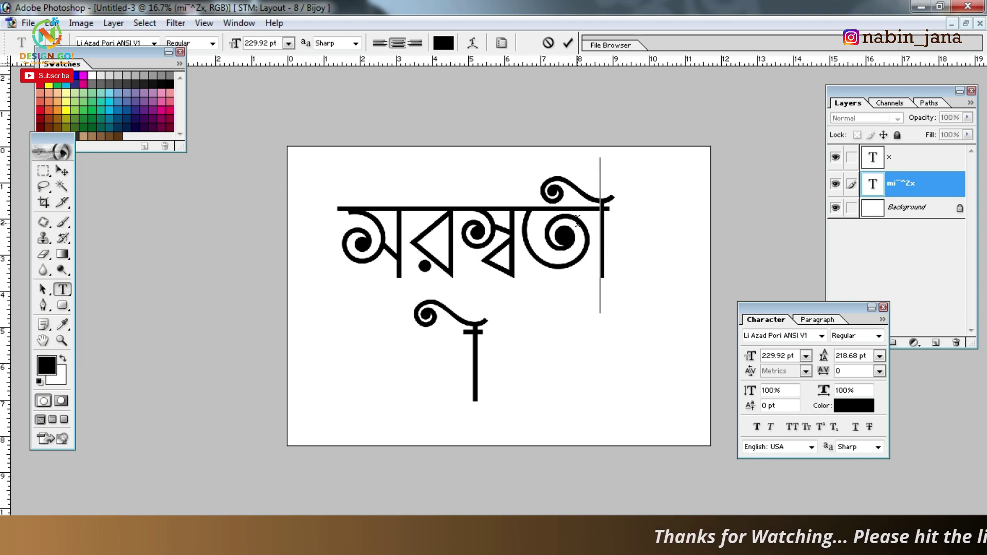
key(BackSpace)
click(62, 170)
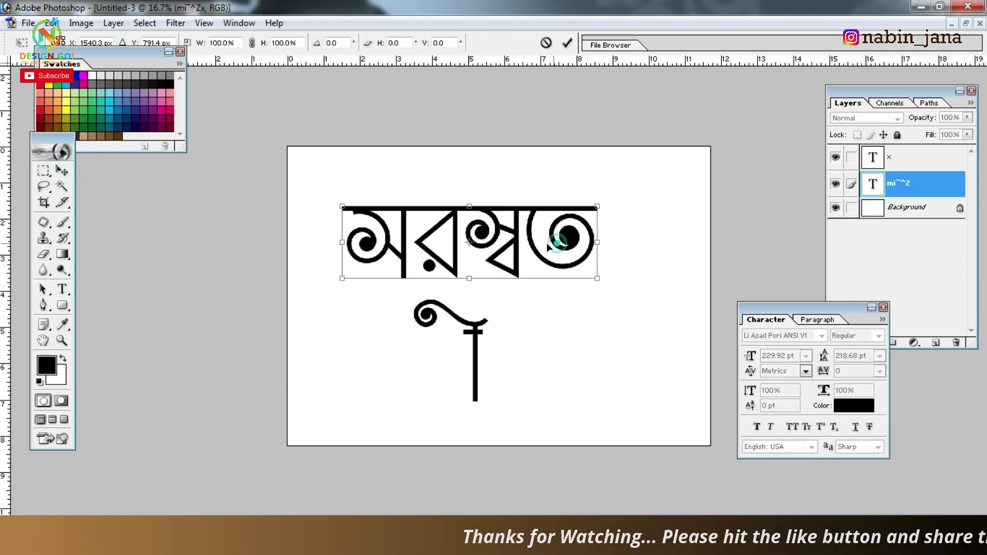
- Make the title word faux bold, rasterize its layer, and nudge the vowel sign
click(757, 426)
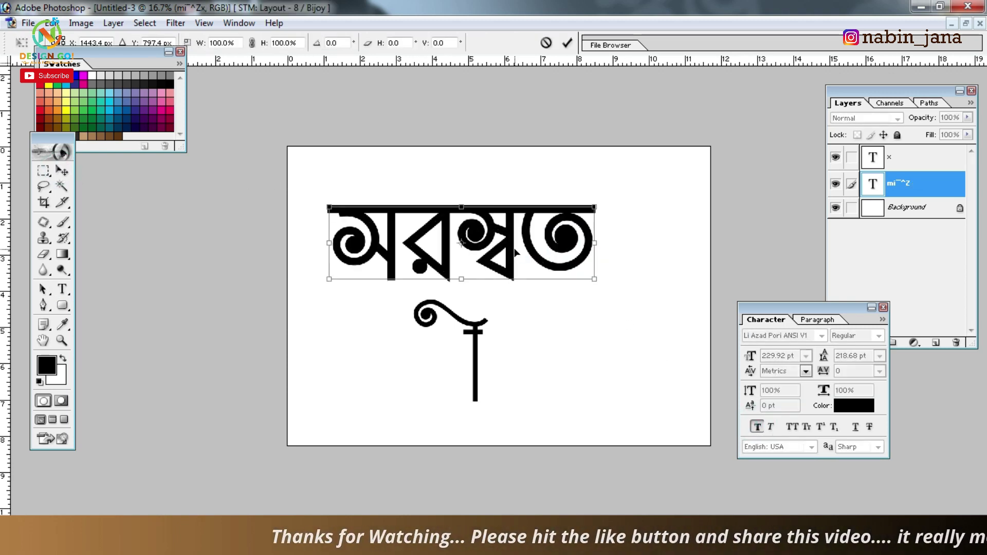
right_click(920, 185)
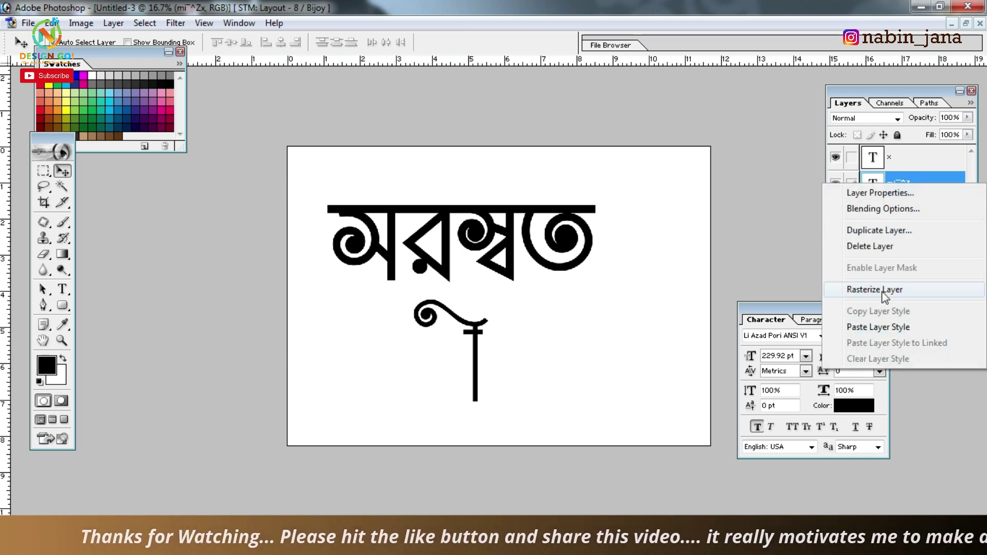
click(884, 291)
drag(474, 328, 482, 334)
- Rasterize the vowel sign layer and erase its vertical stem, keeping the curl
right_click(920, 157)
click(896, 274)
click(44, 171)
mouse_move(462, 421)
mouse_down()
mouse_move(561, 357)
mouse_move(576, 334)
mouse_up()
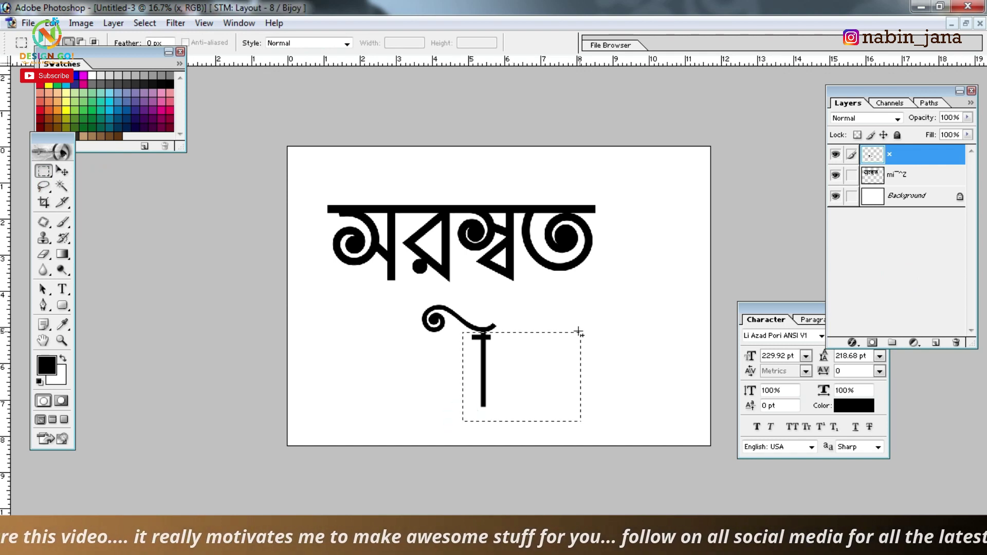
key(Delete)
- Enlarge the curl to about 236% and join it onto the lowered word's headline
click(61, 171)
key(ctrl+t)
drag(502, 298, 560, 281)
mouse_move(483, 321)
mouse_down()
mouse_move(539, 180)
mouse_move(564, 180)
mouse_up()
key(Return)
drag(528, 250, 530, 289)
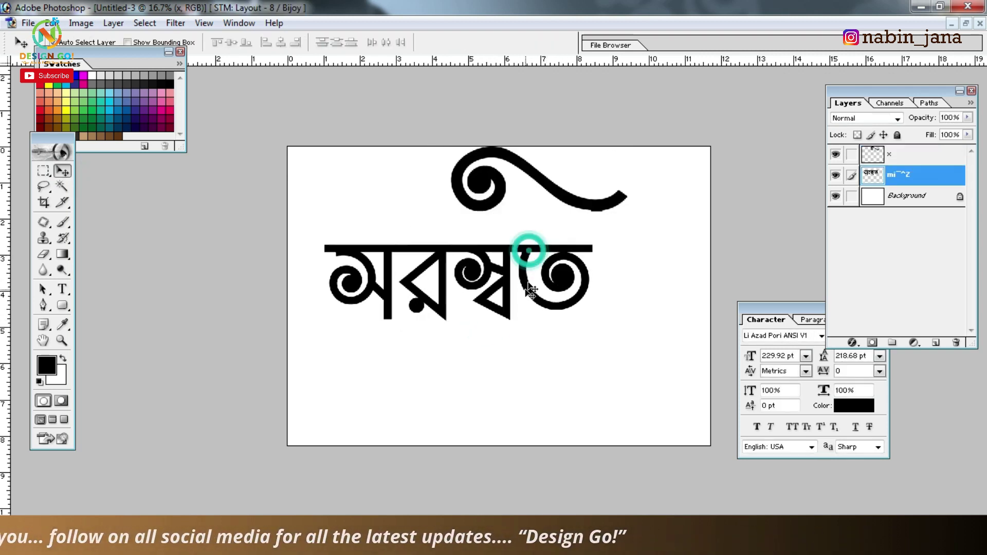
drag(595, 208, 581, 243)
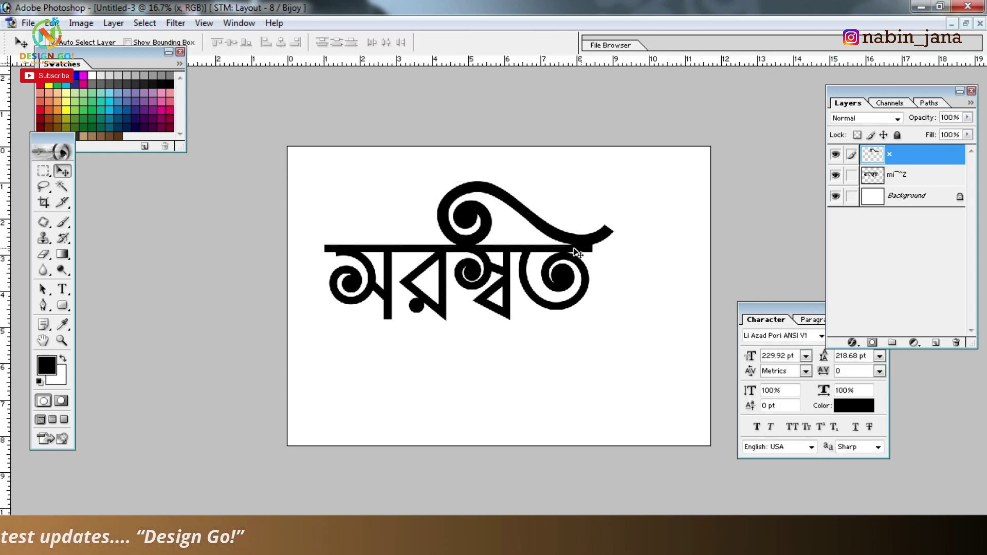
click(566, 250)
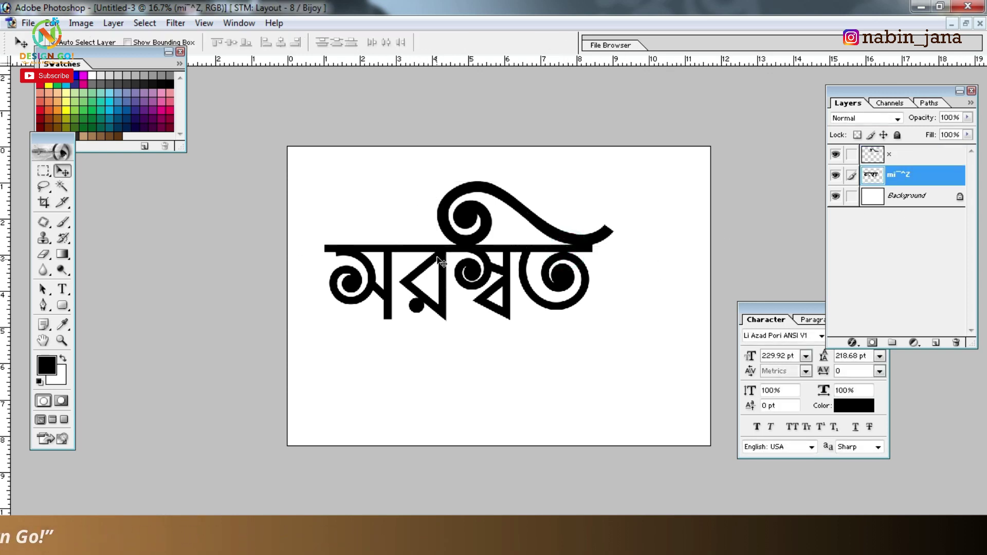
- Stretch the headline's right end and shift the swirl slightly right
click(43, 171)
mouse_move(615, 230)
mouse_down()
mouse_move(584, 259)
mouse_move(735, 250)
mouse_up()
key(ctrl+t)
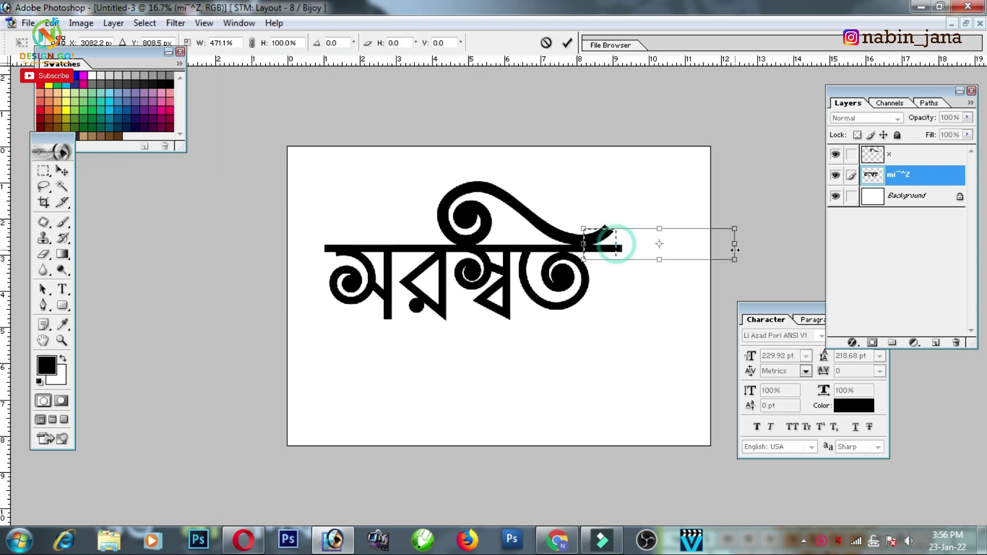
key(Return)
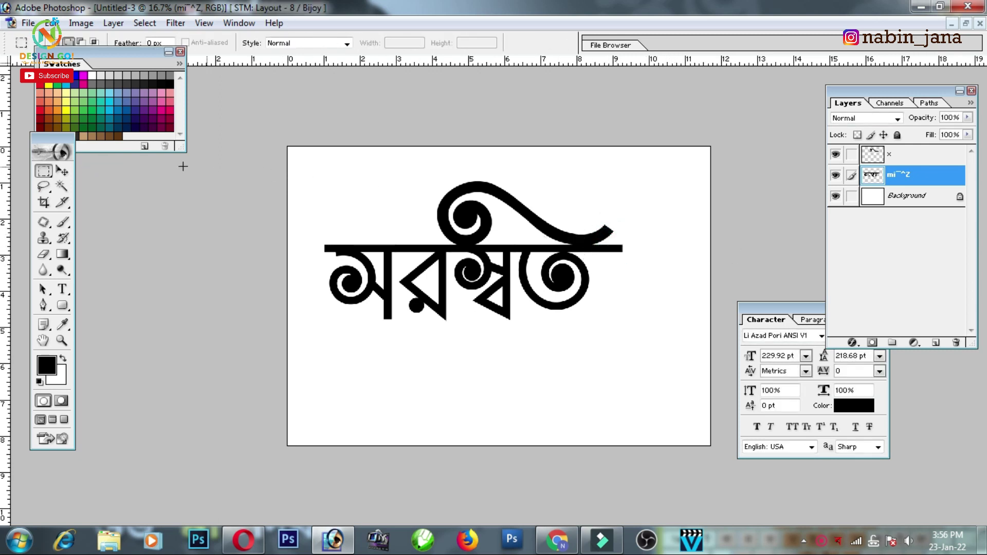
click(64, 170)
drag(555, 234, 574, 234)
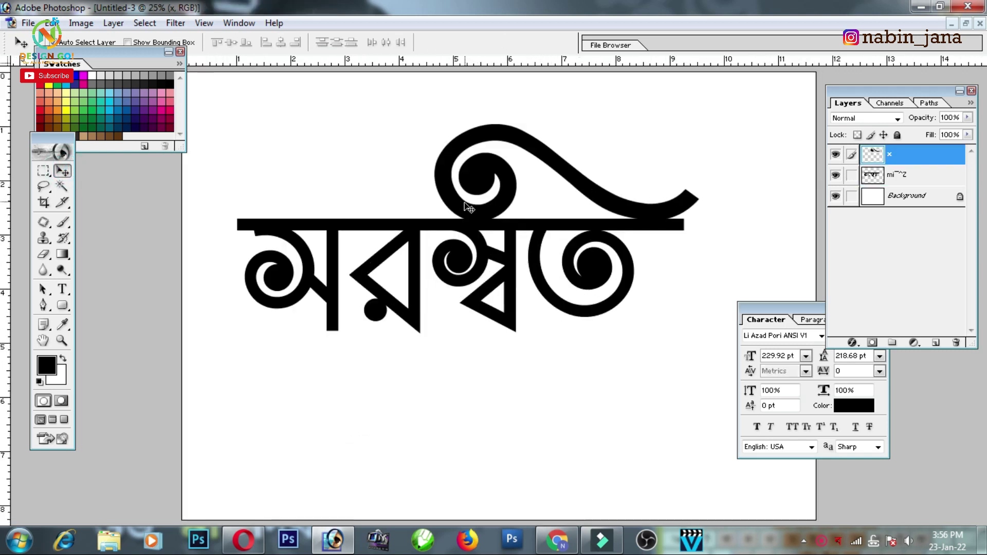
key(ctrl+plus)
- Open the download veena image and arrange its window beside the title
click(27, 23)
click(144, 84)
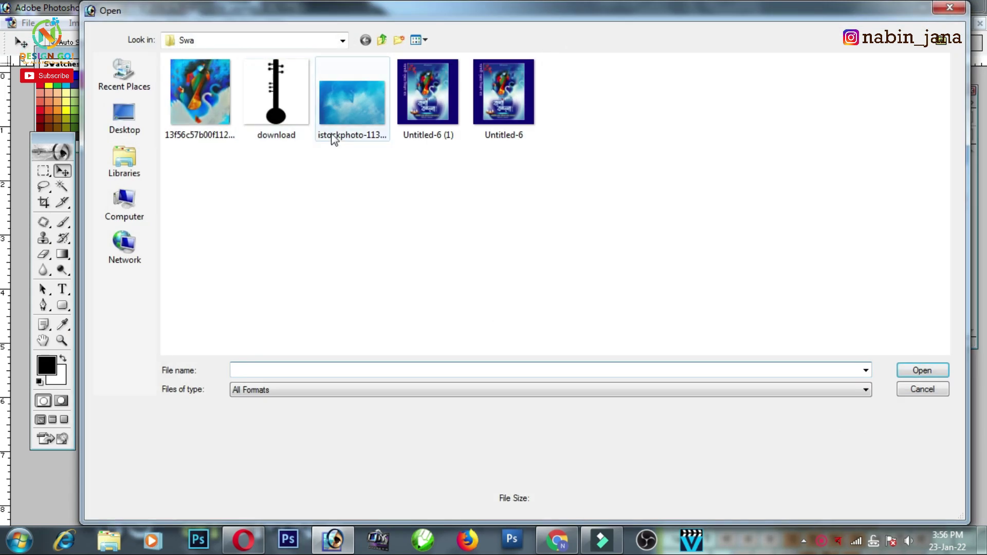
click(272, 98)
double_click(273, 98)
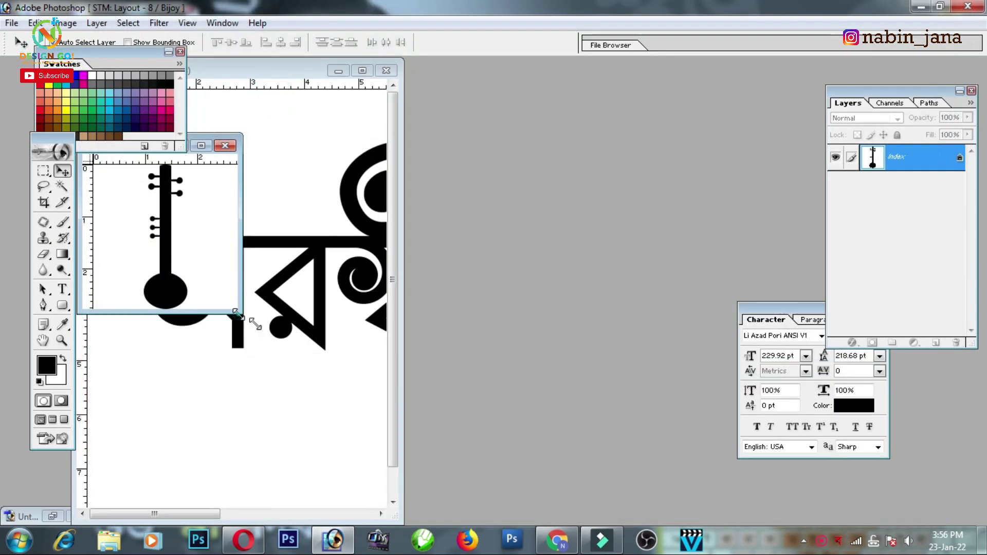
drag(256, 324, 738, 392)
drag(205, 141, 479, 154)
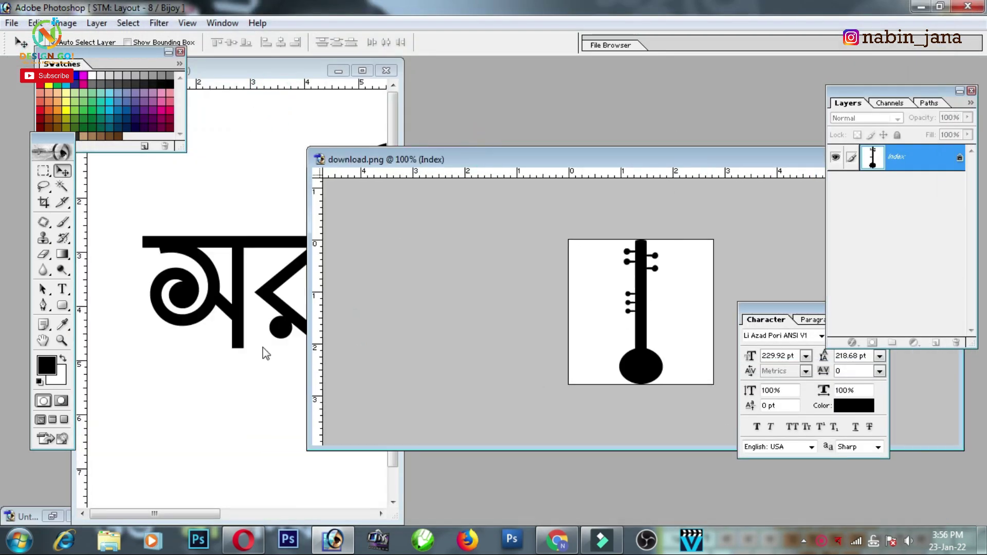
- Drag the veena image into the title document as Layer 1
drag(634, 294, 198, 302)
drag(610, 295, 292, 307)
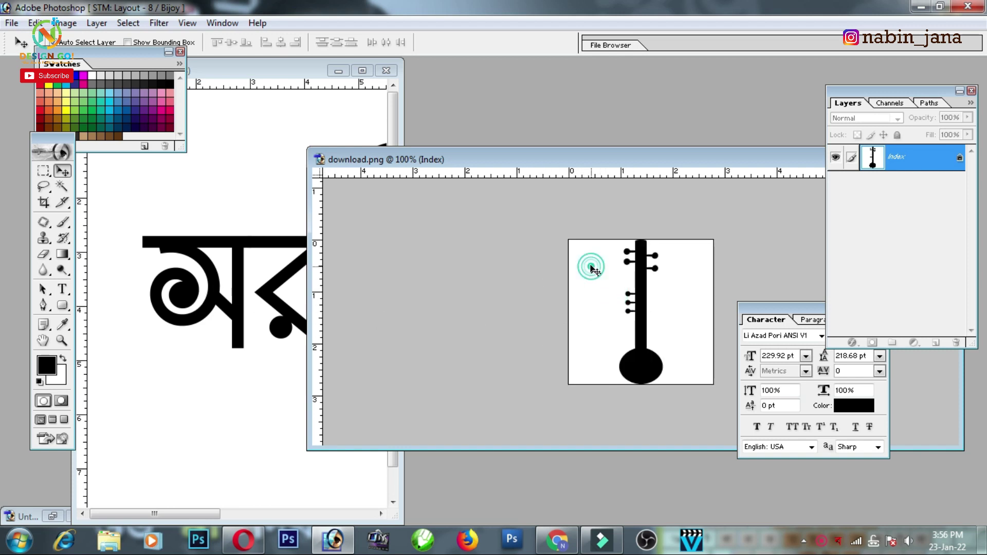
click(597, 287)
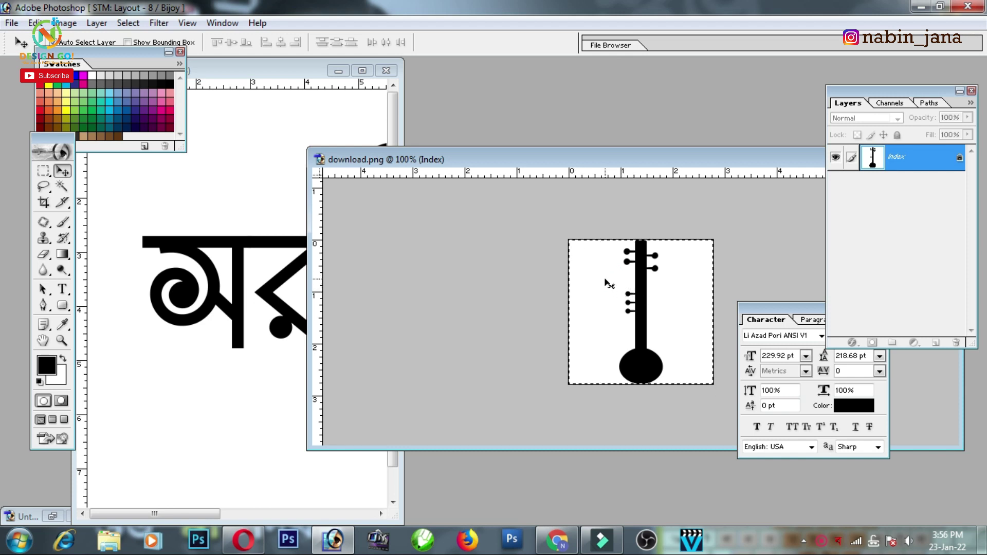
drag(617, 285, 251, 325)
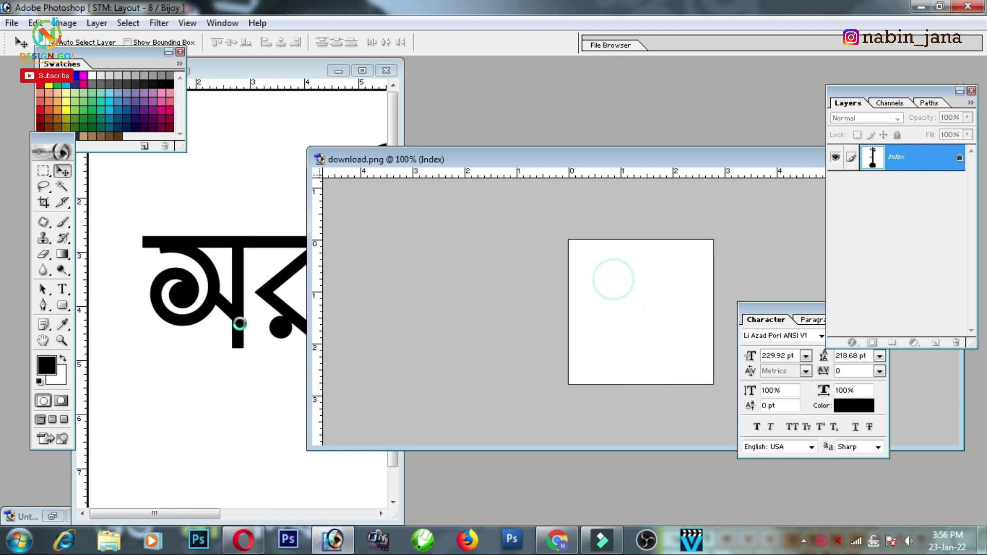
click(361, 71)
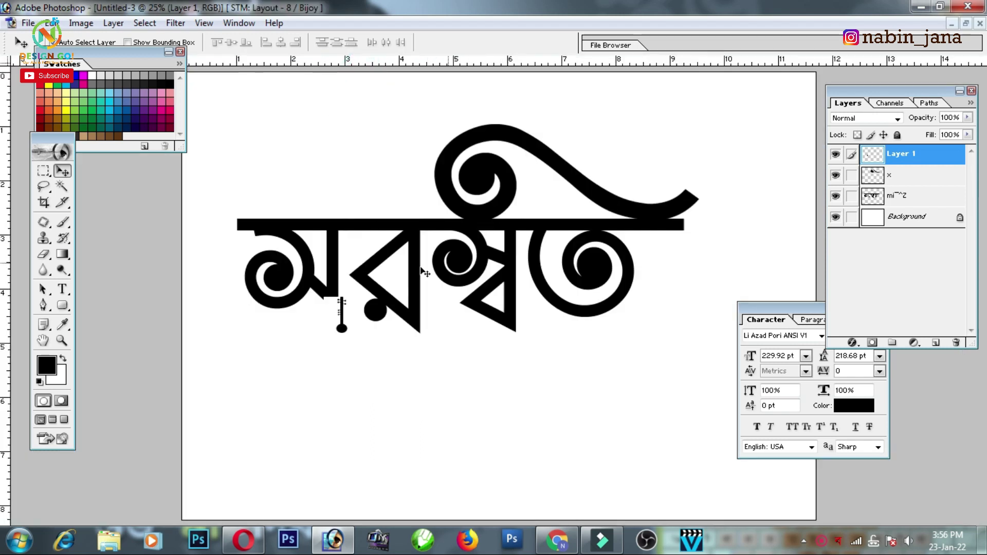
- Scale the veena up to about 400% and slightly larger
key(ctrl+t)
mouse_move(361, 294)
mouse_down()
mouse_move(410, 196)
mouse_move(382, 308)
mouse_move(397, 309)
mouse_move(420, 278)
mouse_up()
key(Return)
key(ctrl+t)
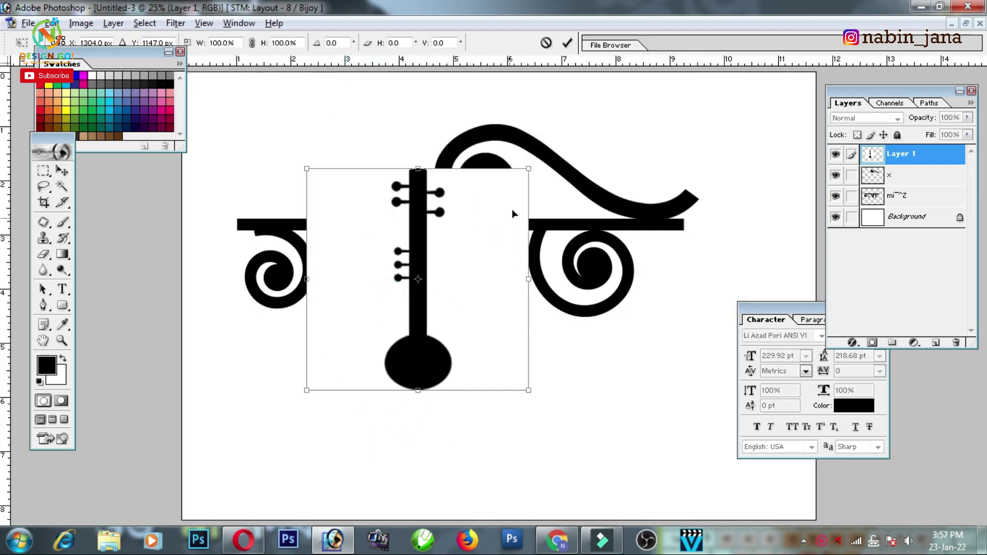
drag(529, 168, 538, 159)
key(Return)
- Delete the veena's white background with the Magic Wand
click(62, 187)
click(458, 281)
shift+click(392, 314)
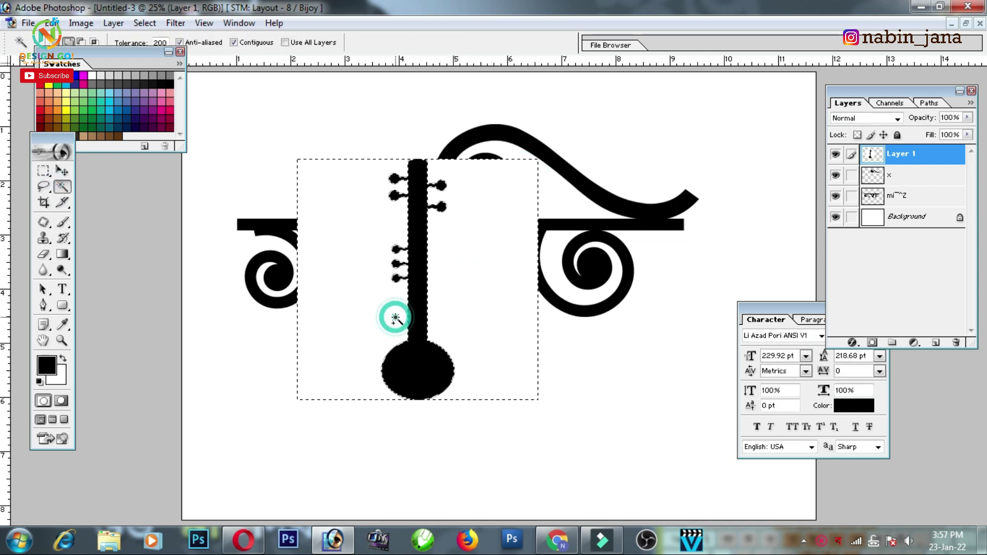
key(Delete)
key(ctrl+d)
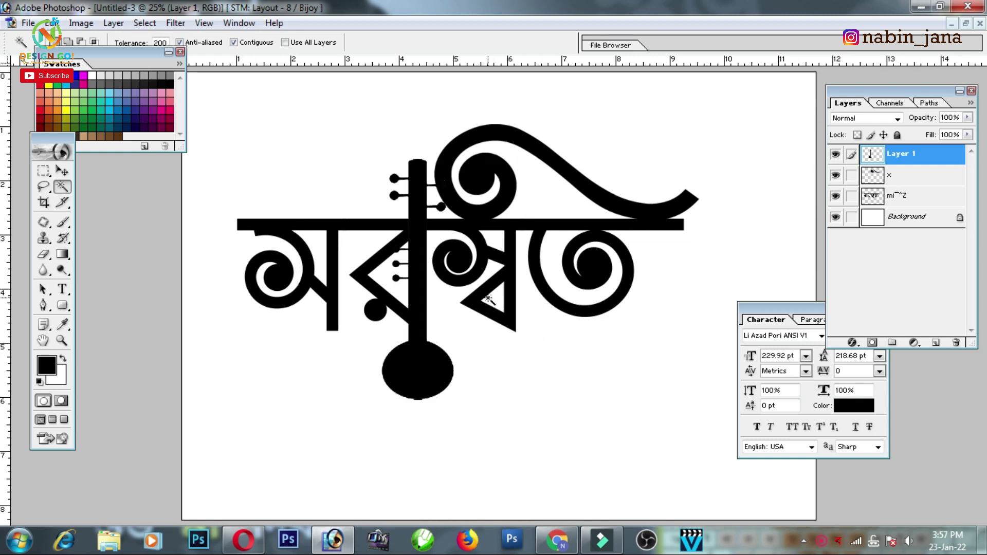
- Move the veena to the title's right end and flip it horizontally
click(62, 170)
mouse_move(430, 306)
mouse_down()
mouse_move(647, 276)
mouse_move(669, 282)
mouse_up()
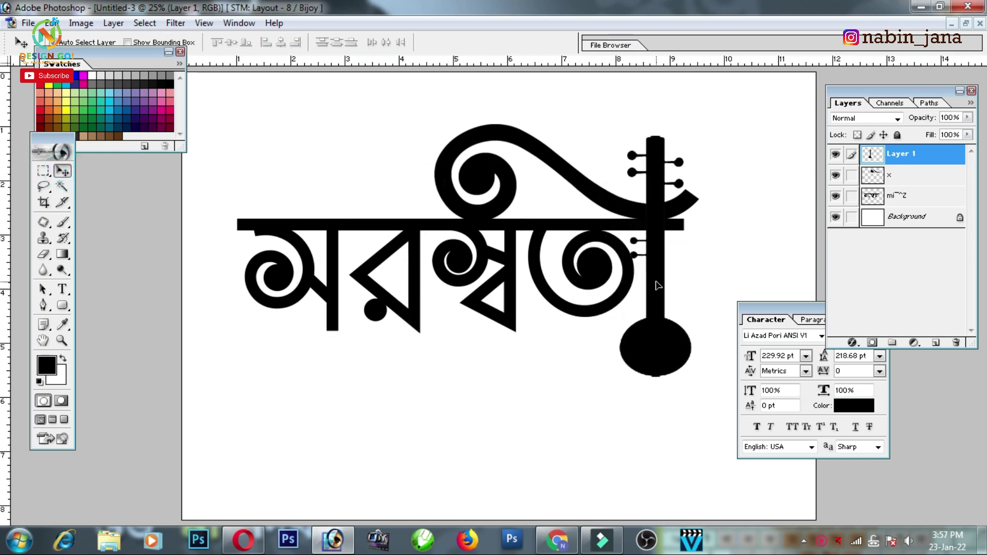
key(ctrl+t)
right_click(680, 279)
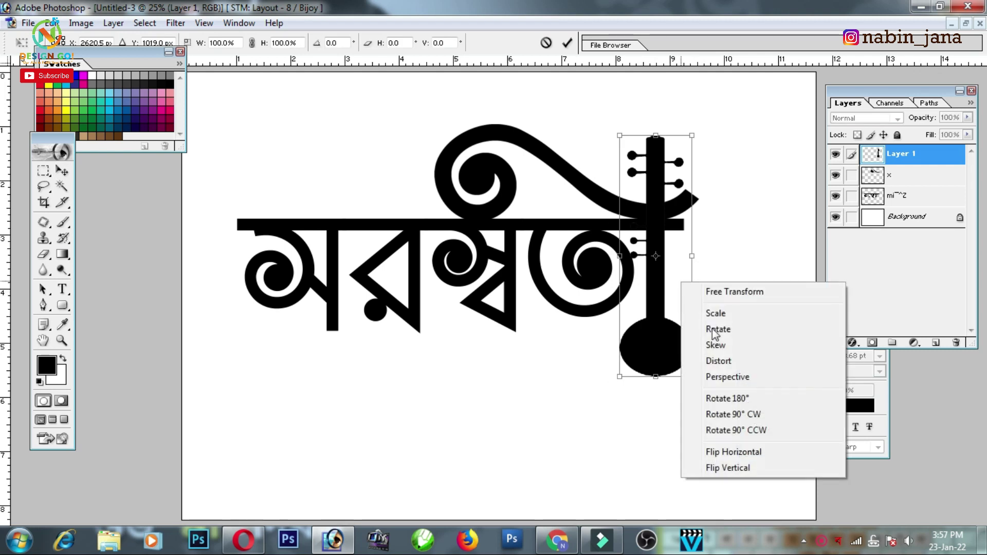
click(746, 444)
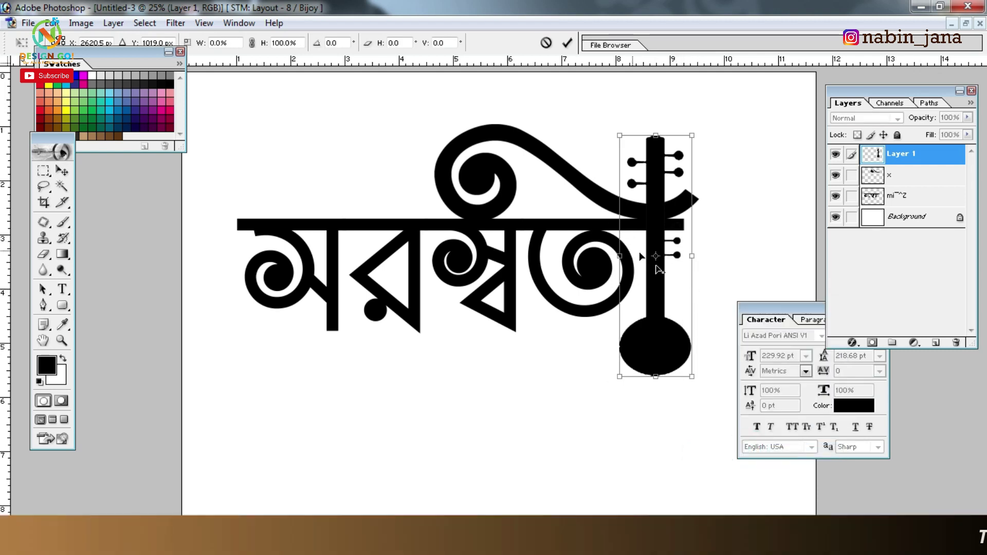
key(Return)
mouse_move(666, 342)
mouse_down()
mouse_move(327, 336)
mouse_move(344, 334)
mouse_up()
key(ctrl+z)
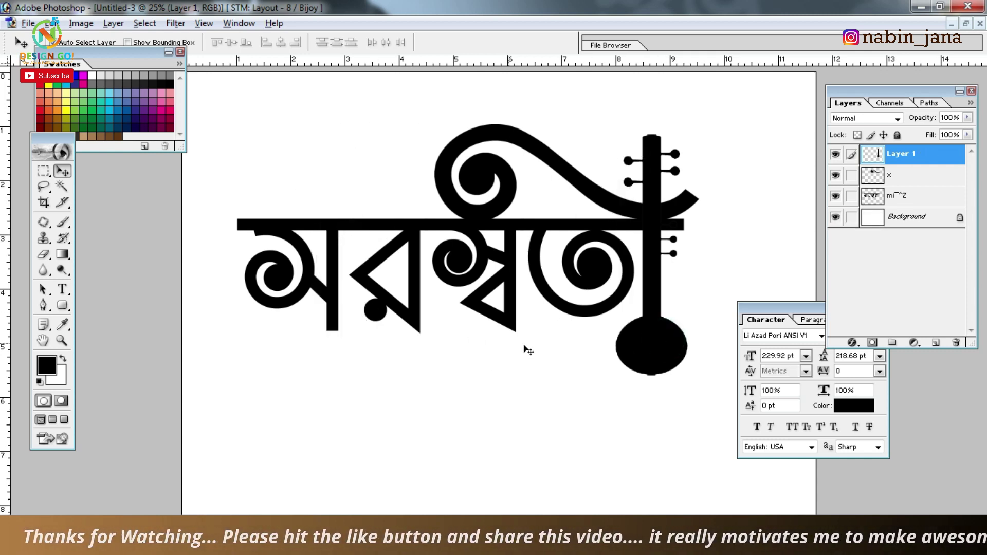
click(666, 363)
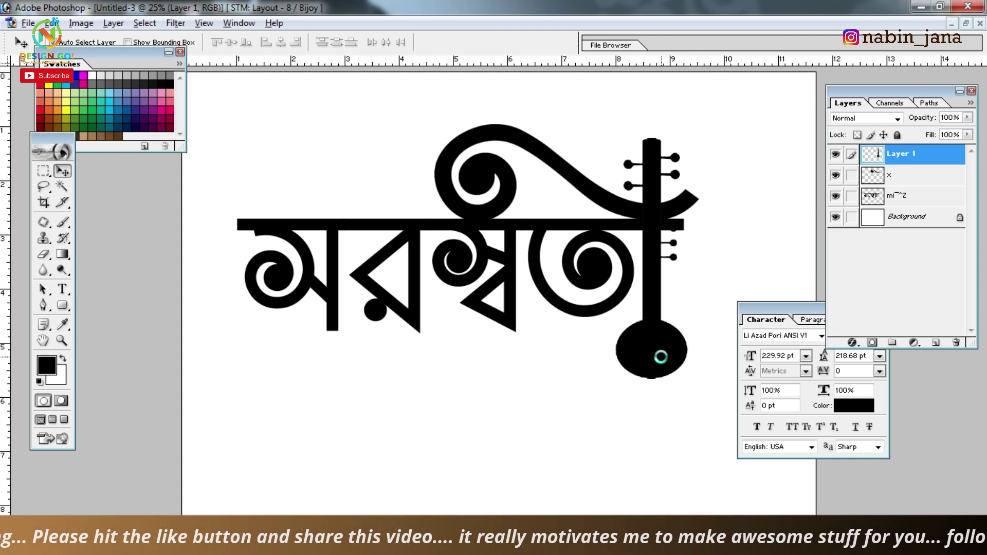
- Try copying the veena onto the first letter, undoing the misplaced copies
drag(645, 363, 349, 366)
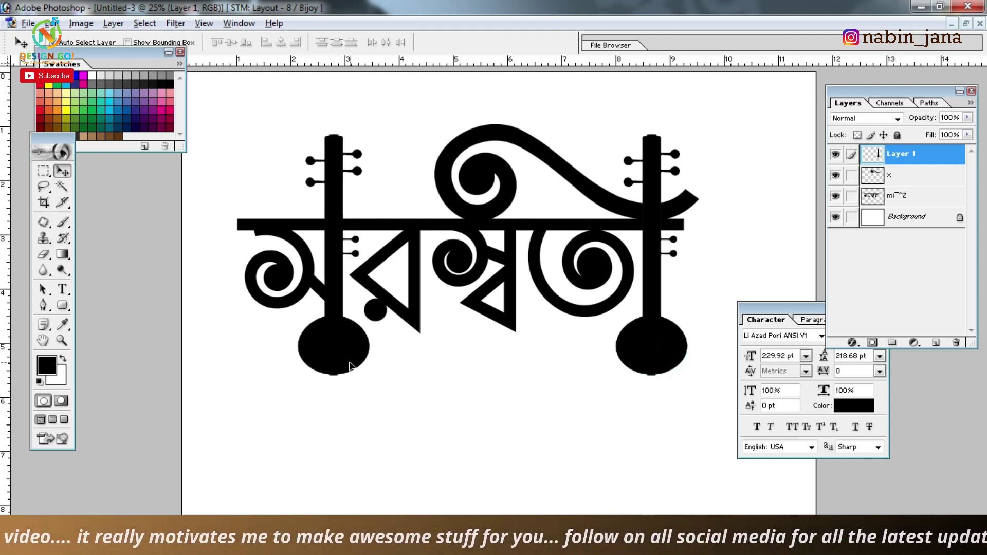
key(ctrl+z)
click(647, 347)
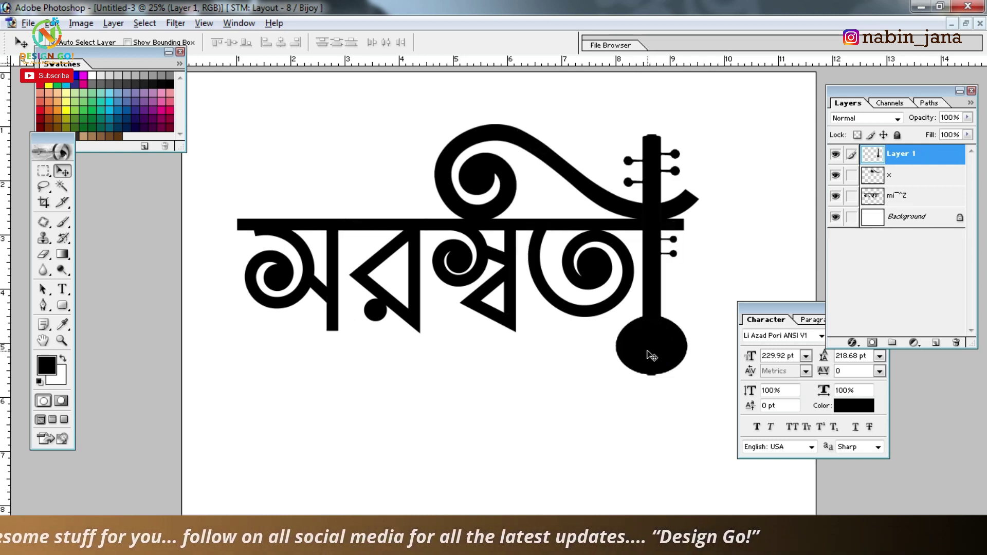
drag(651, 354, 335, 350)
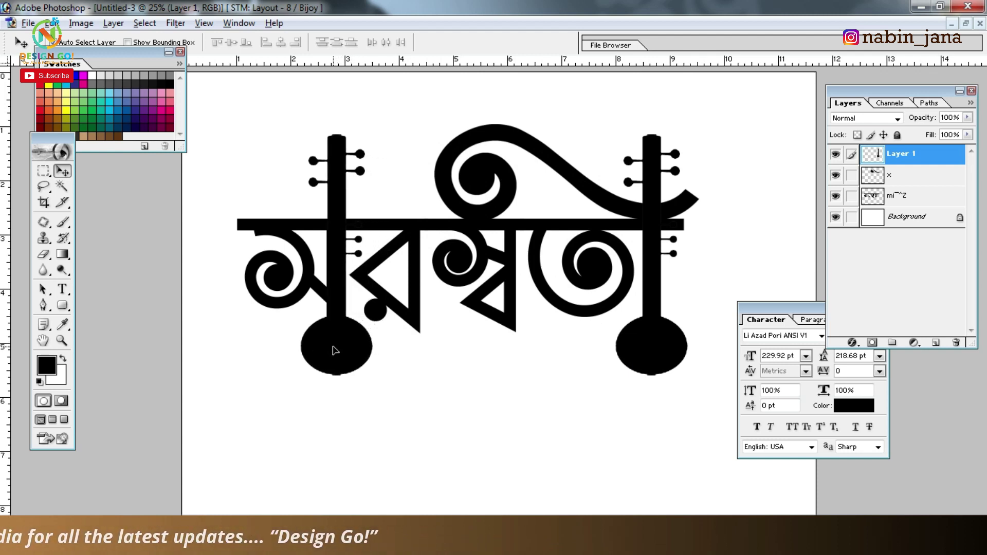
drag(335, 351, 333, 350)
key(ctrl+z)
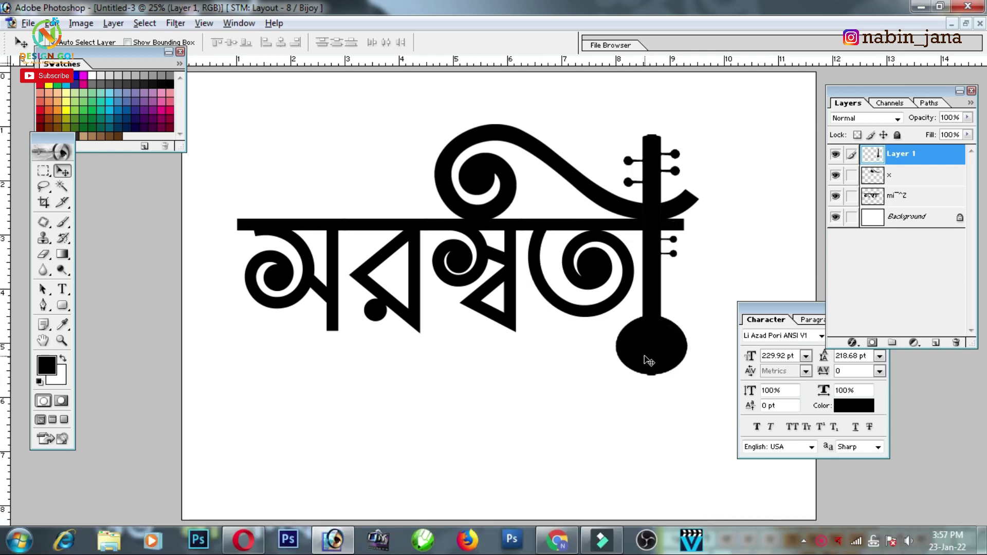
mouse_move(646, 352)
mouse_down()
mouse_move(374, 441)
mouse_move(419, 449)
mouse_up()
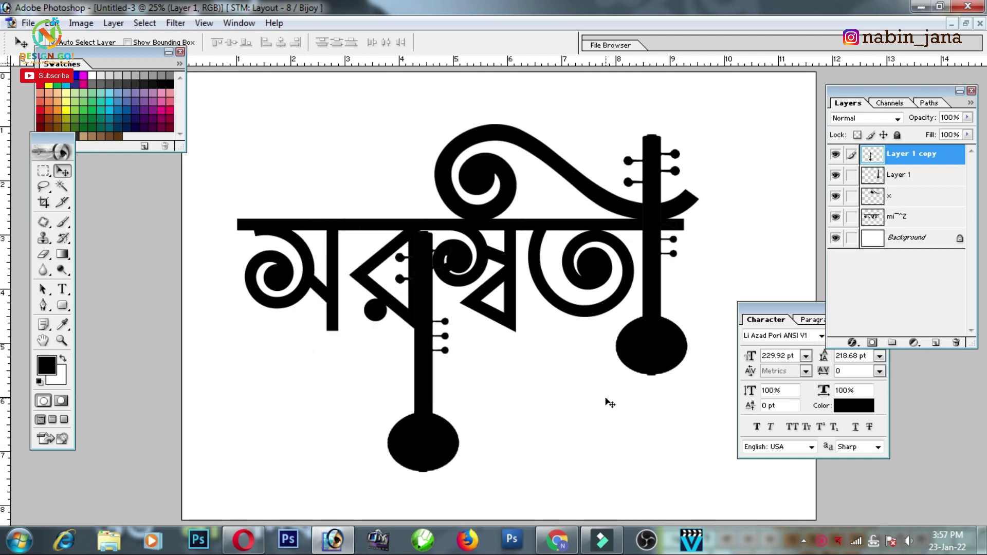
key(alt+shift)
key(ctrl+z)
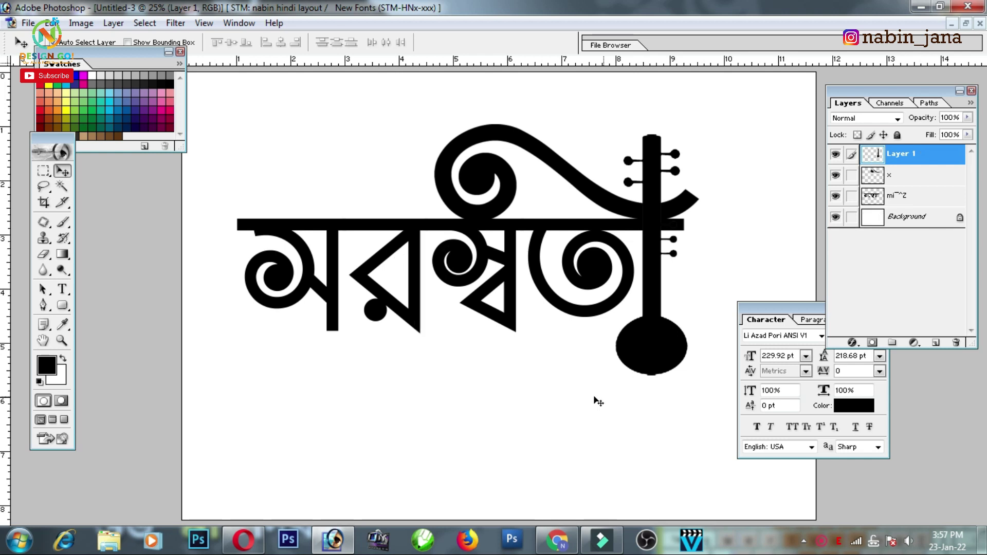
- Place a veena copy at the title's left end and check the banner
drag(665, 358, 484, 358)
mouse_move(482, 398)
mouse_down()
mouse_move(352, 394)
mouse_move(504, 498)
mouse_move(505, 434)
mouse_move(440, 399)
mouse_move(344, 398)
mouse_up()
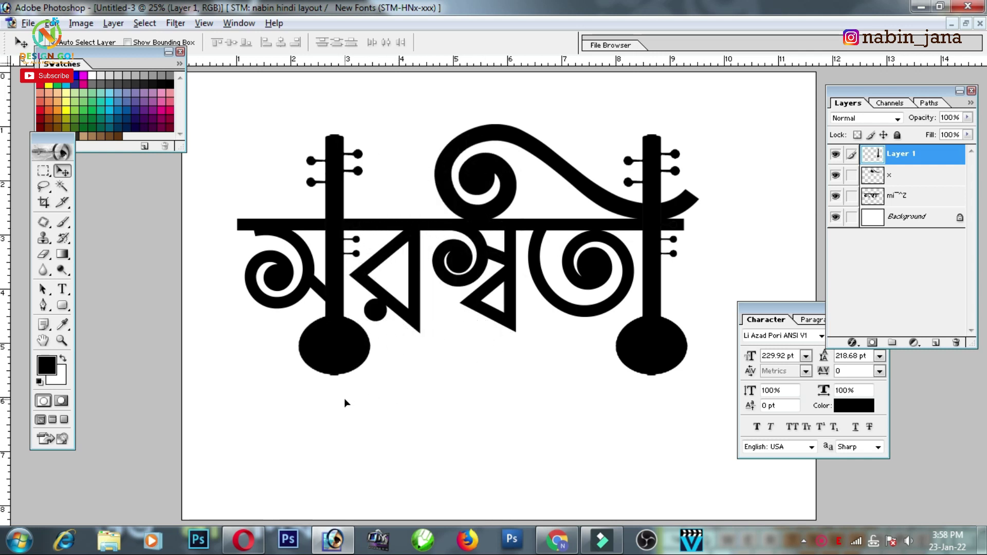
key(ctrl+j)
key(ctrl+minus)
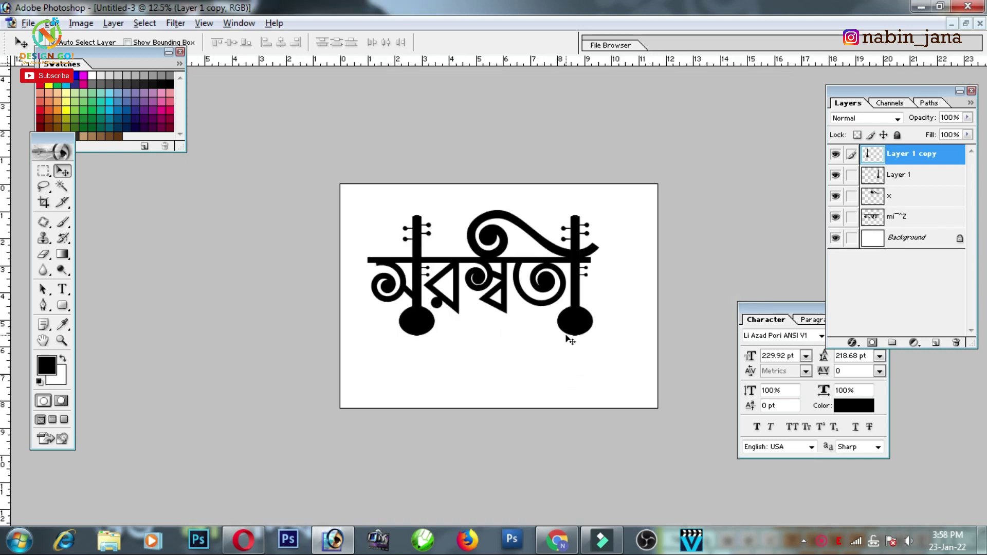
key(ctrl+plus)
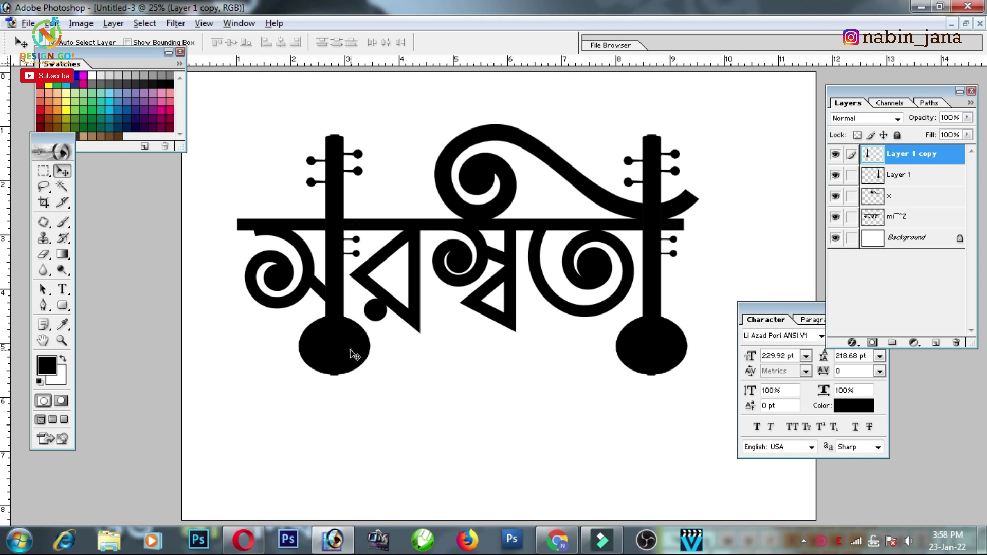
click(348, 348)
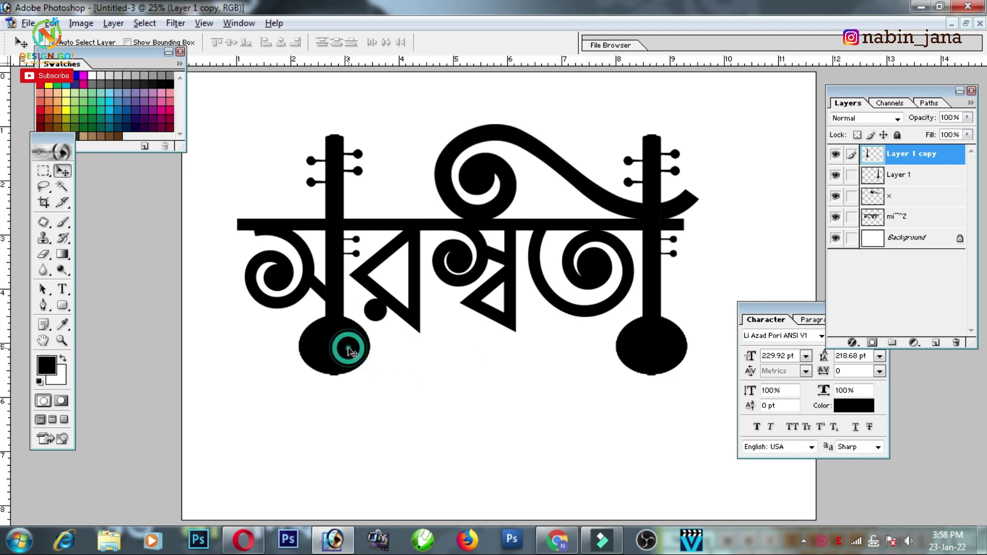
- Select the veenas and swirl layers and merge the title into one layer
key(ctrl+minus)
click(591, 331)
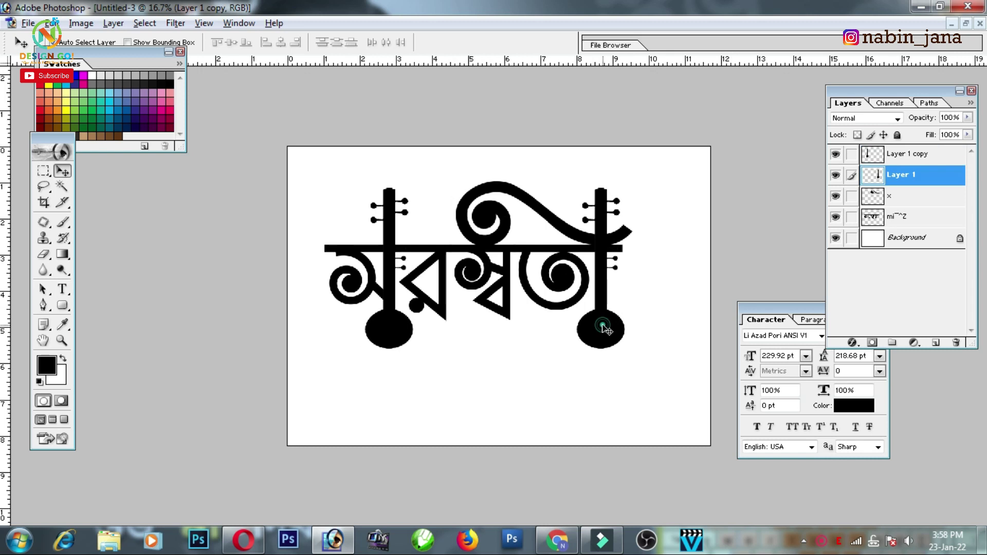
click(389, 287)
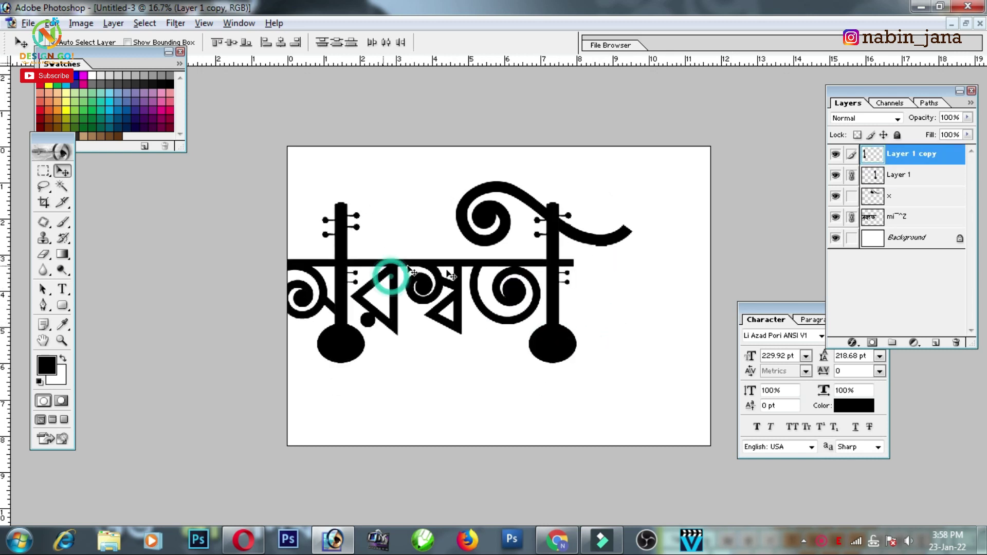
click(504, 235)
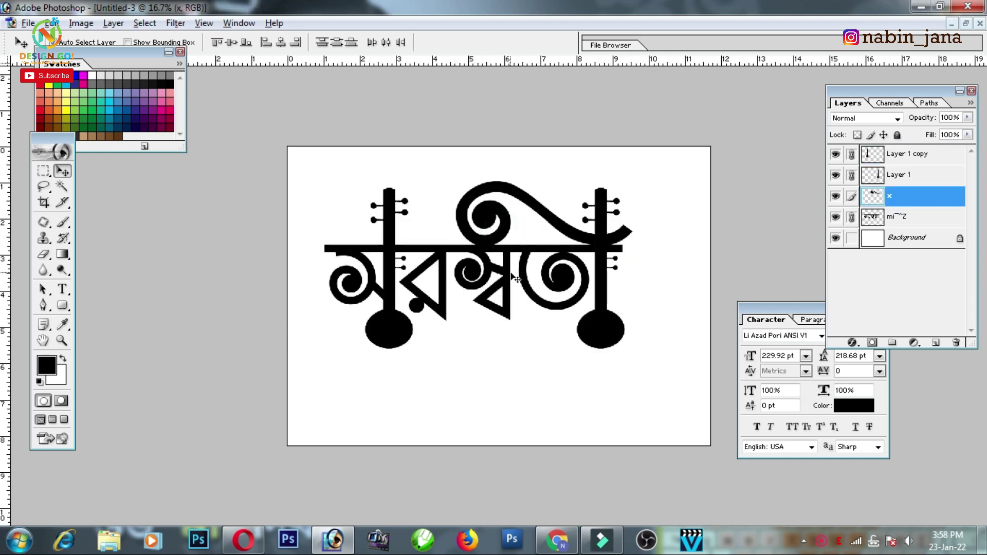
key(ctrl+e)
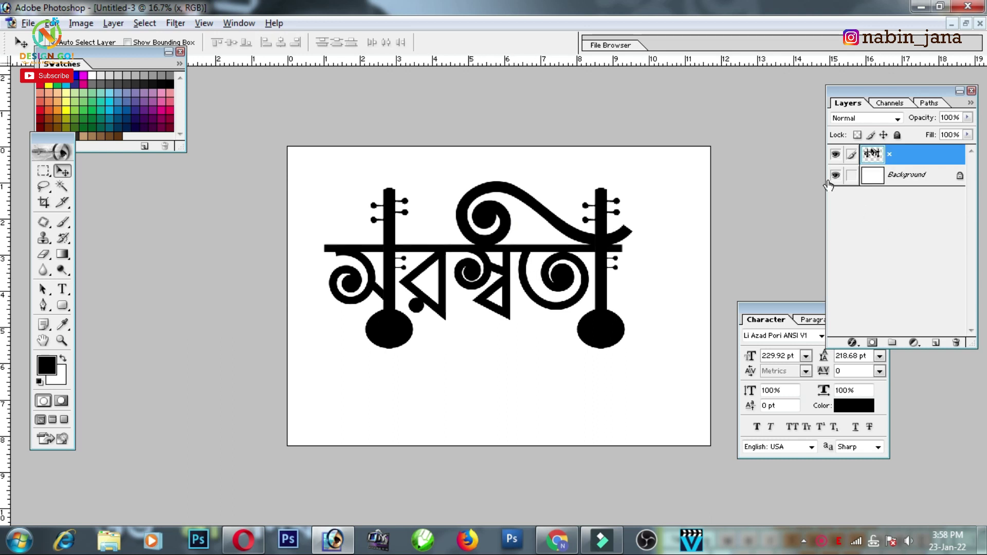
- Hide the white background, shift the title slightly, and restore the window
click(835, 175)
drag(491, 270, 501, 272)
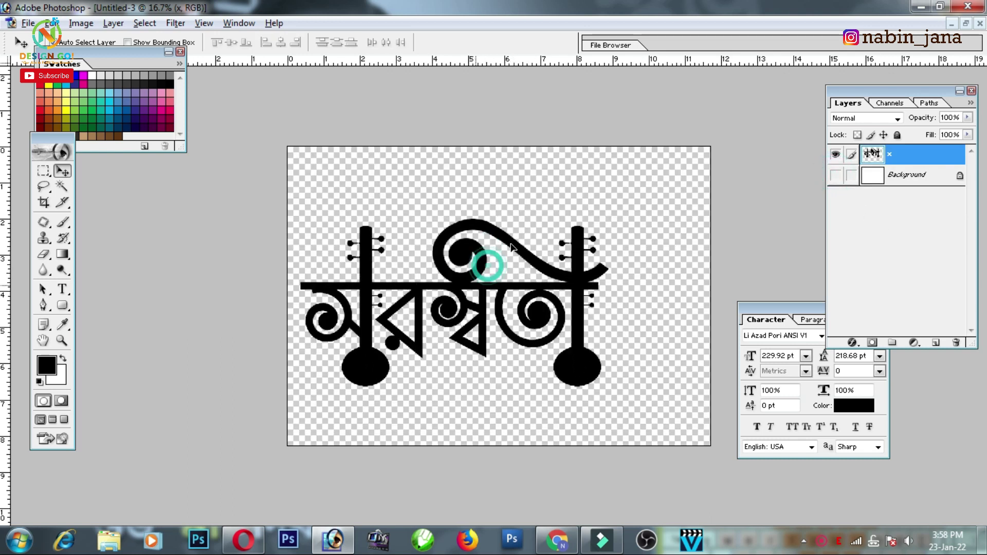
key(ctrl+minus)
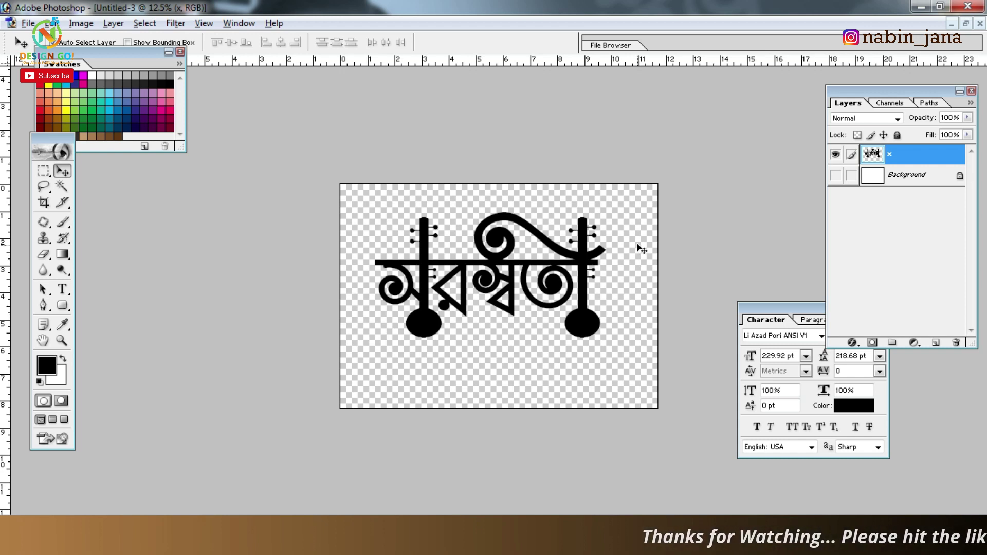
click(966, 23)
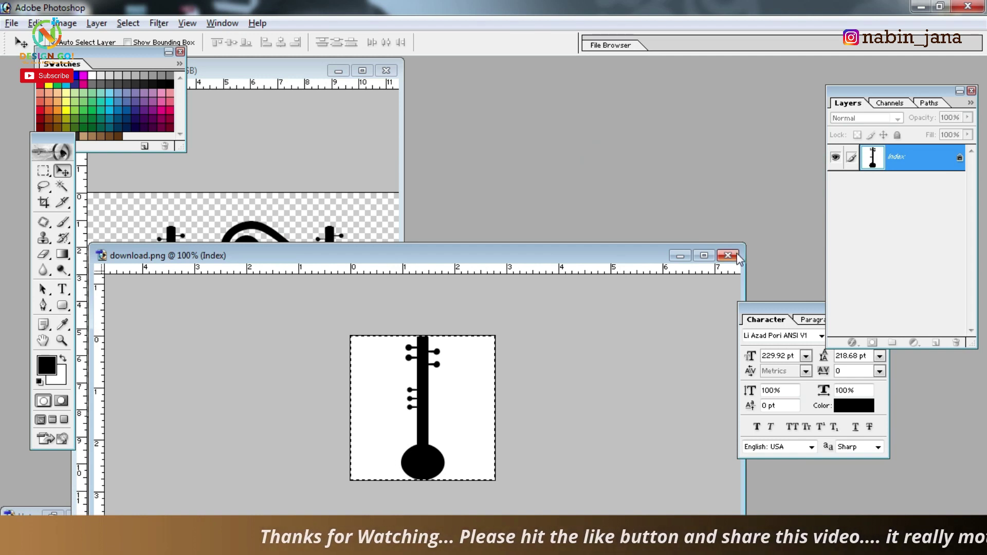
- Close download.png and start a new document measured in inches
click(735, 255)
mouse_move(260, 64)
mouse_down()
mouse_move(238, 192)
mouse_move(667, 144)
mouse_up()
click(11, 23)
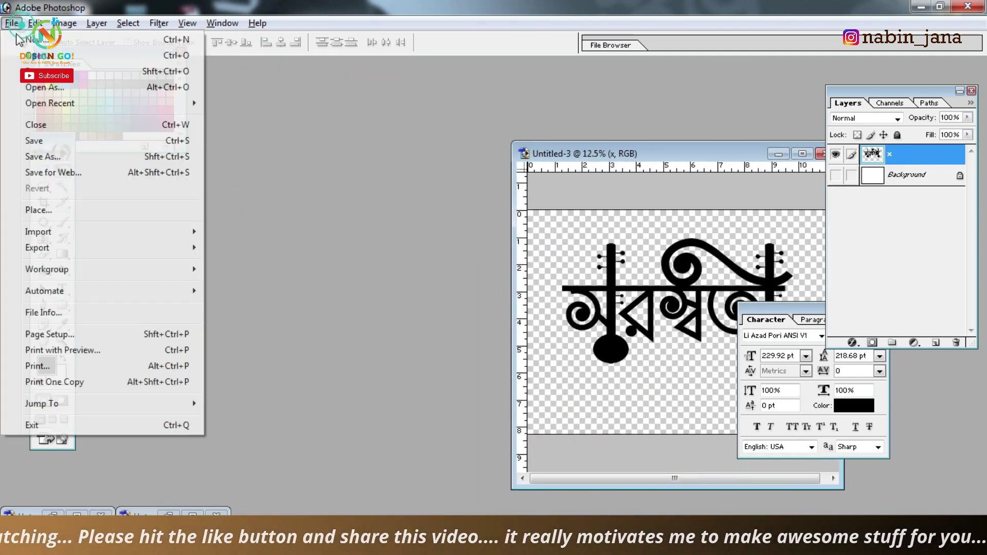
click(36, 42)
click(776, 310)
click(767, 331)
click(771, 353)
- Create the document at 60 × 36 inches, 72 ppi, CMYK Color
double_click(719, 309)
text(60)
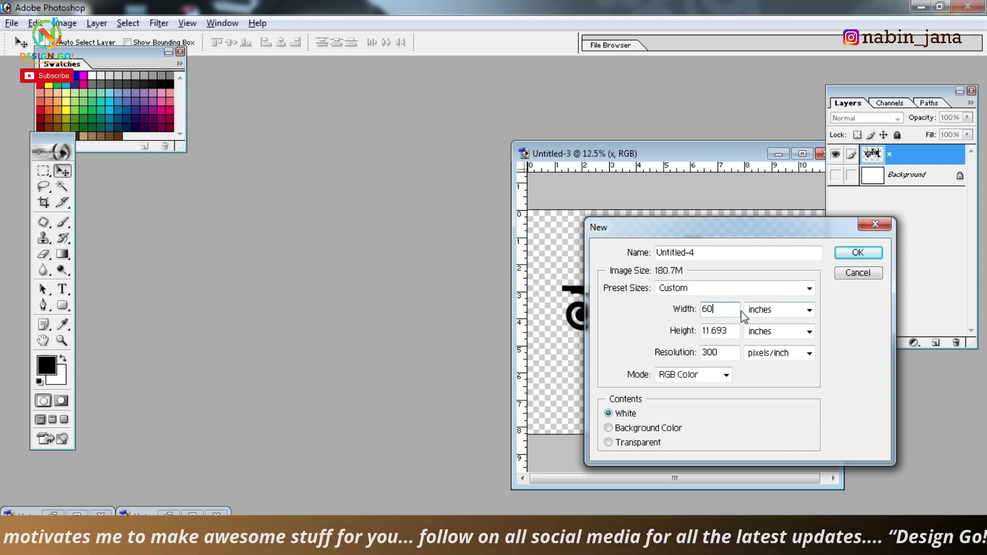
double_click(719, 331)
text(36)
double_click(717, 353)
key(BackSpace)
text(72)
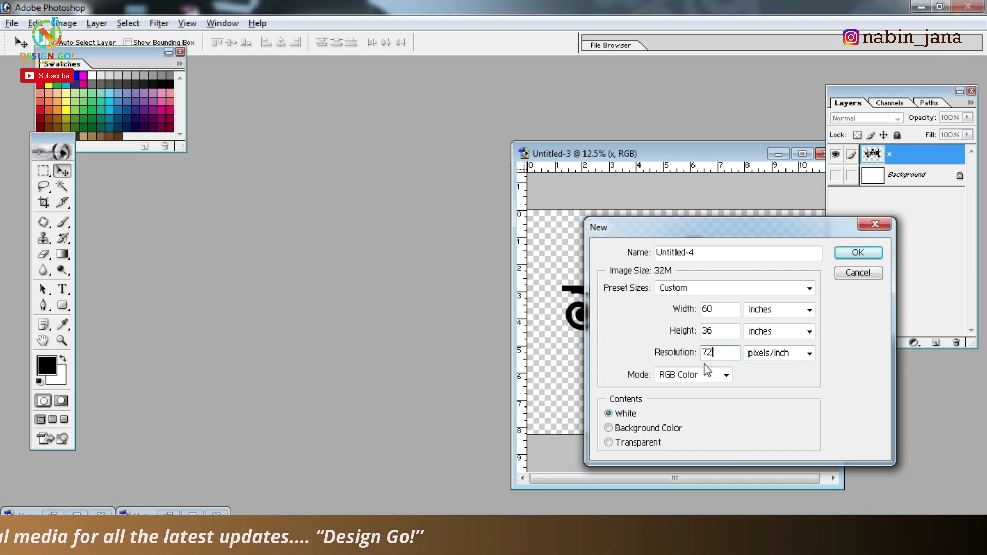
click(689, 374)
click(687, 423)
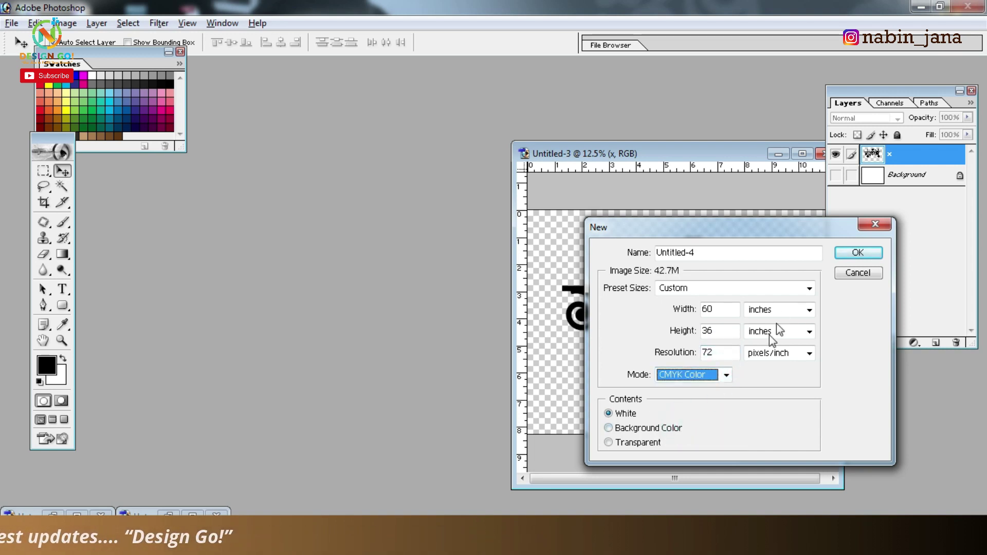
click(857, 252)
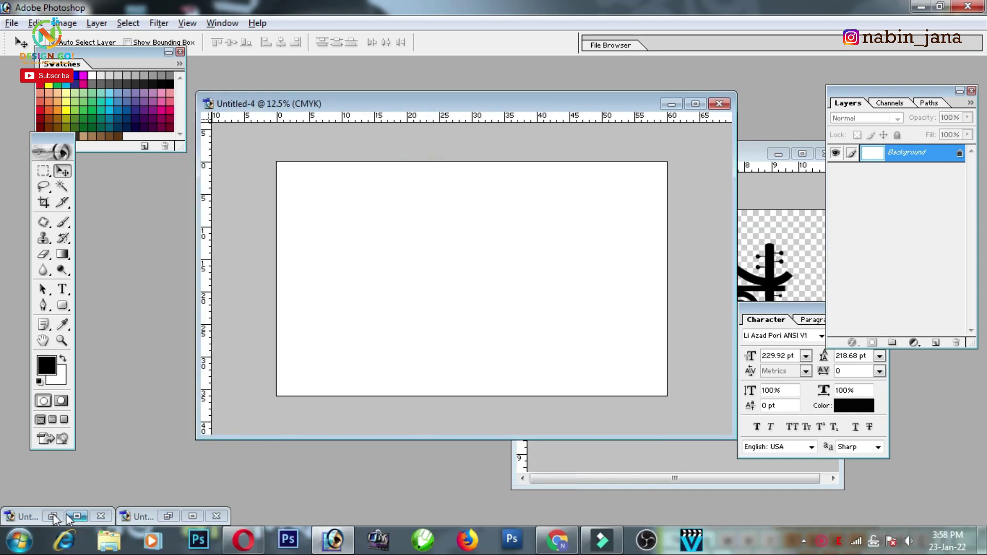
- Close the blank Untitled-2 document without saving it
click(54, 516)
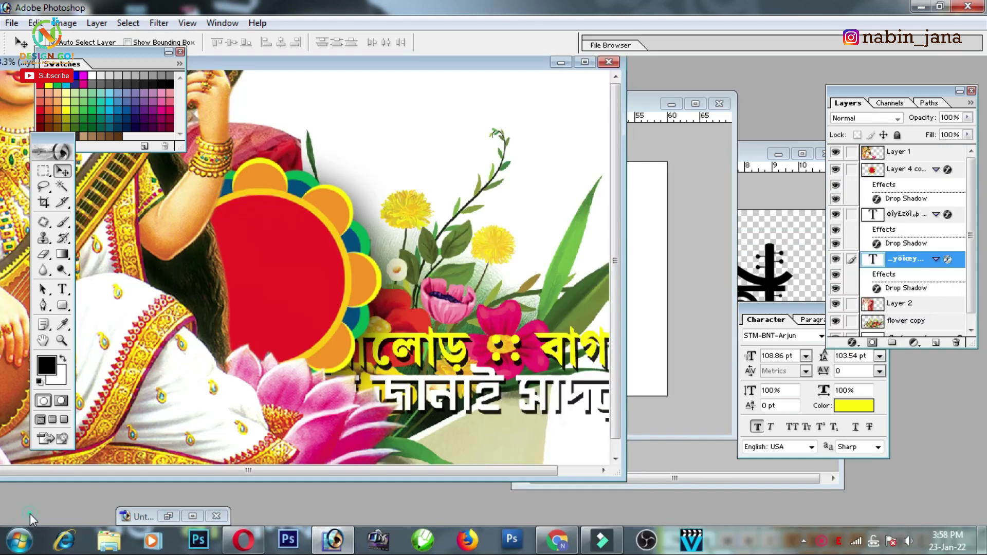
double_click(144, 516)
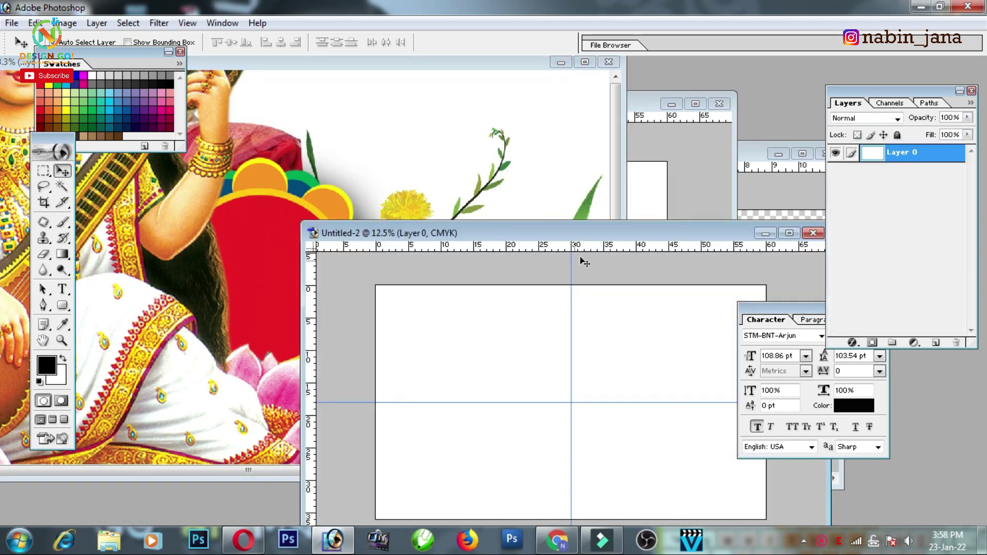
drag(545, 211, 238, 216)
drag(469, 226, 501, 227)
click(480, 219)
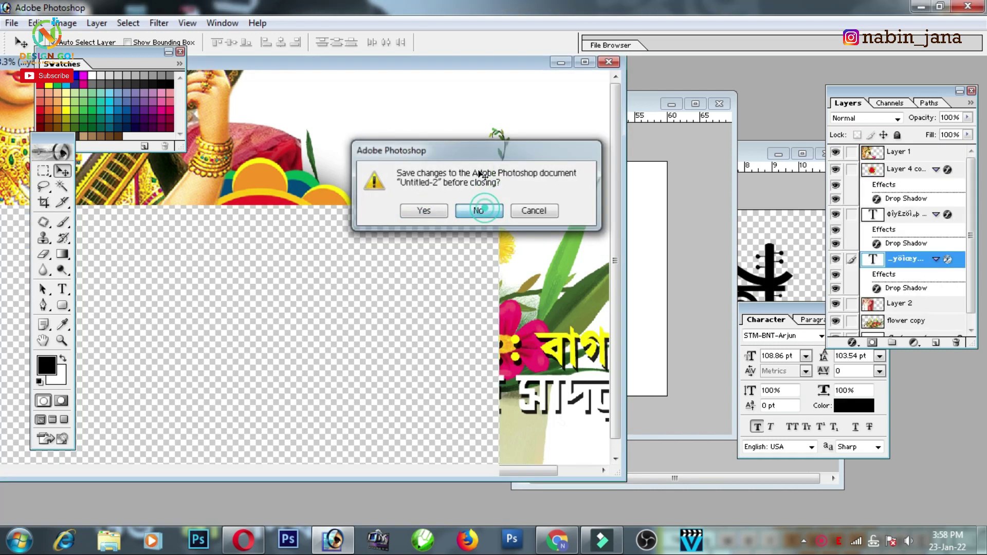
- Copy the সরস্বতী title from Untitled-3 into Untitled-4, scaled smaller toward the upper right
click(648, 232)
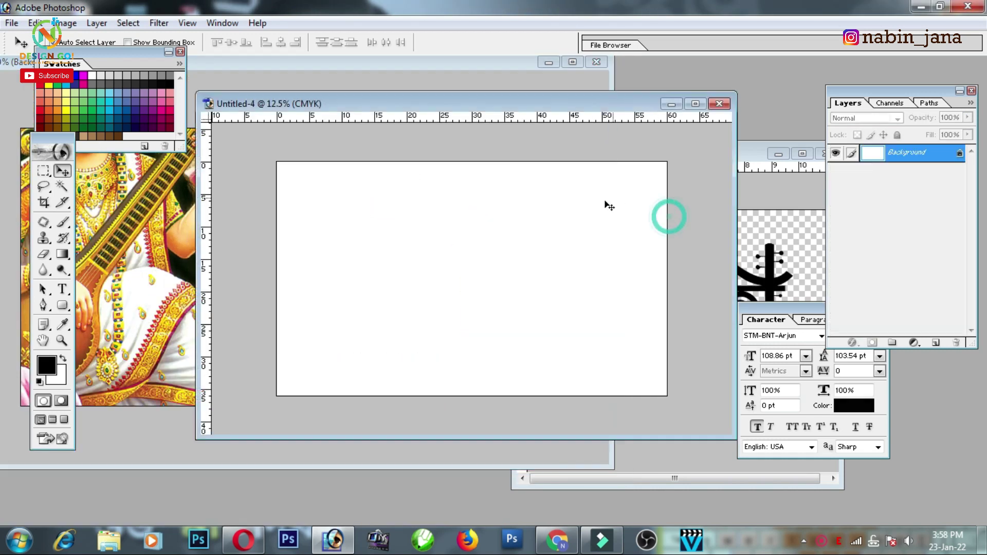
click(789, 296)
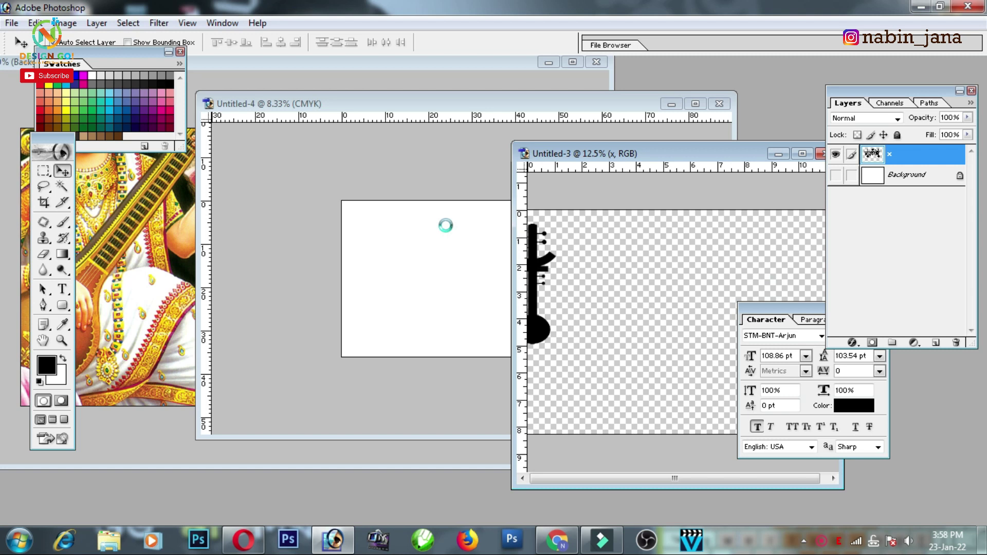
drag(788, 296, 445, 222)
key(ctrl+t)
drag(517, 249, 521, 247)
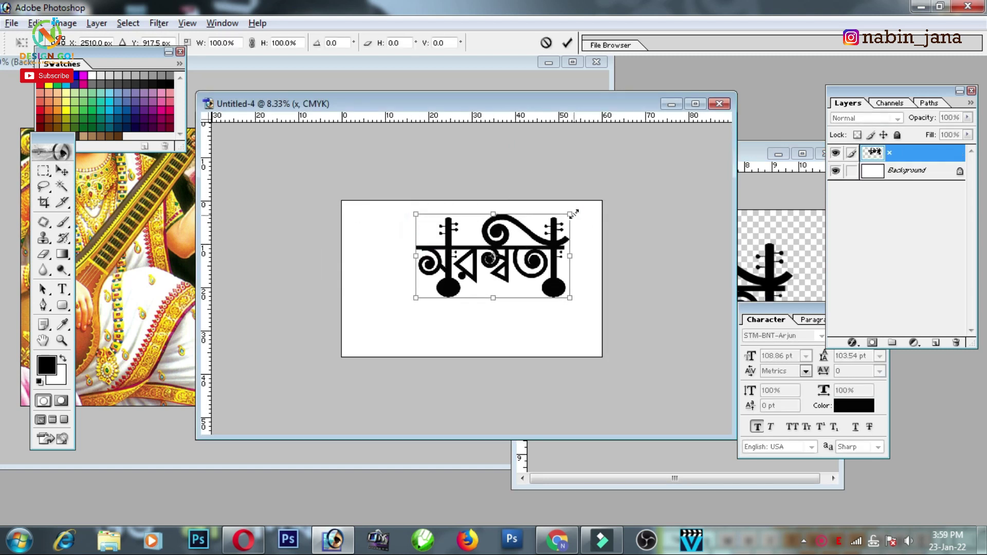
drag(573, 214, 535, 229)
key(Return)
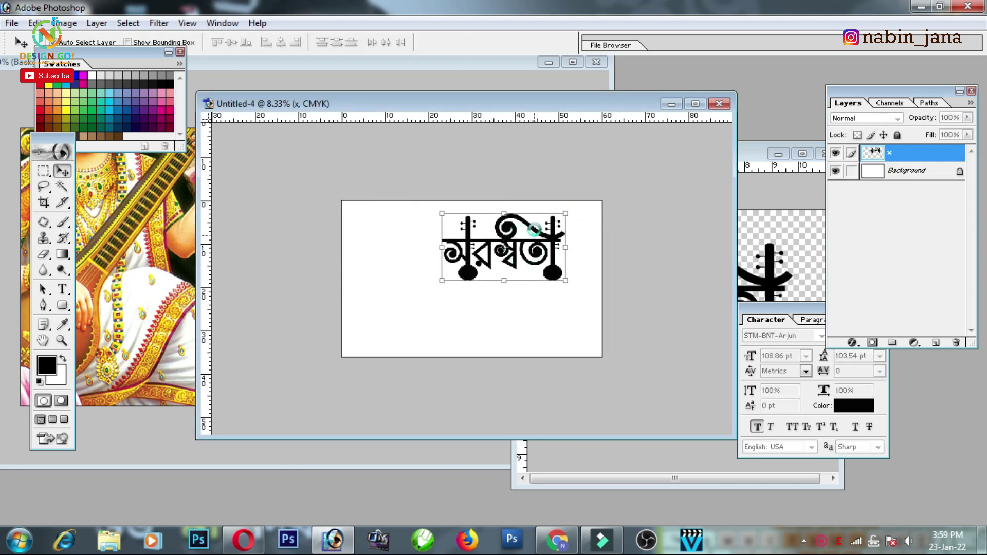
key(ctrl+plus)
- Open the istockphoto blue texture image and copy it into Untitled-4
click(11, 24)
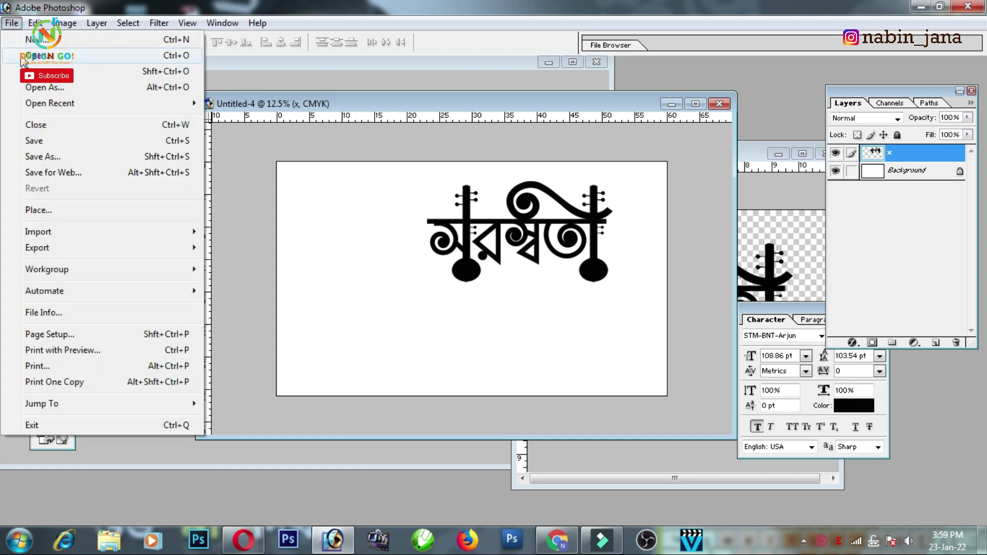
click(21, 49)
double_click(360, 100)
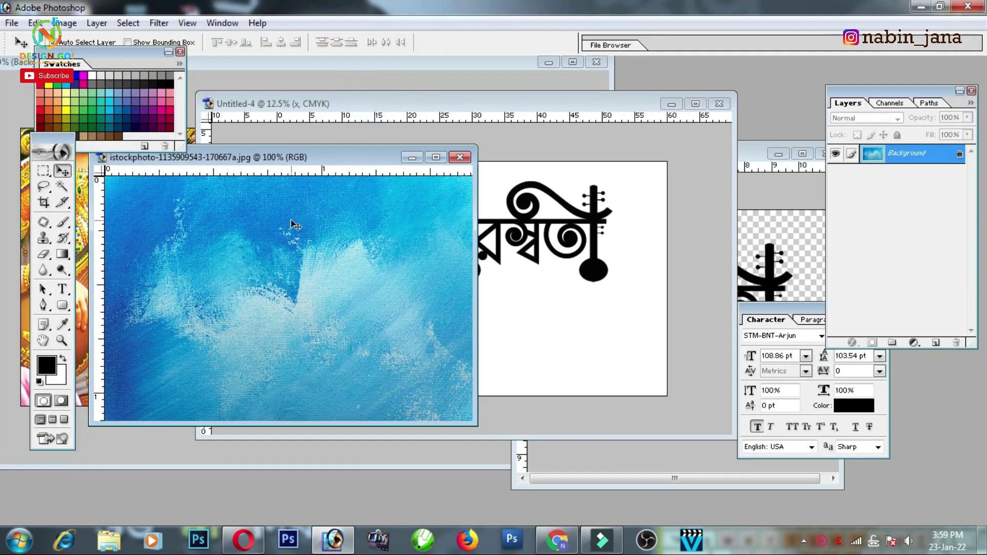
drag(321, 160, 404, 190)
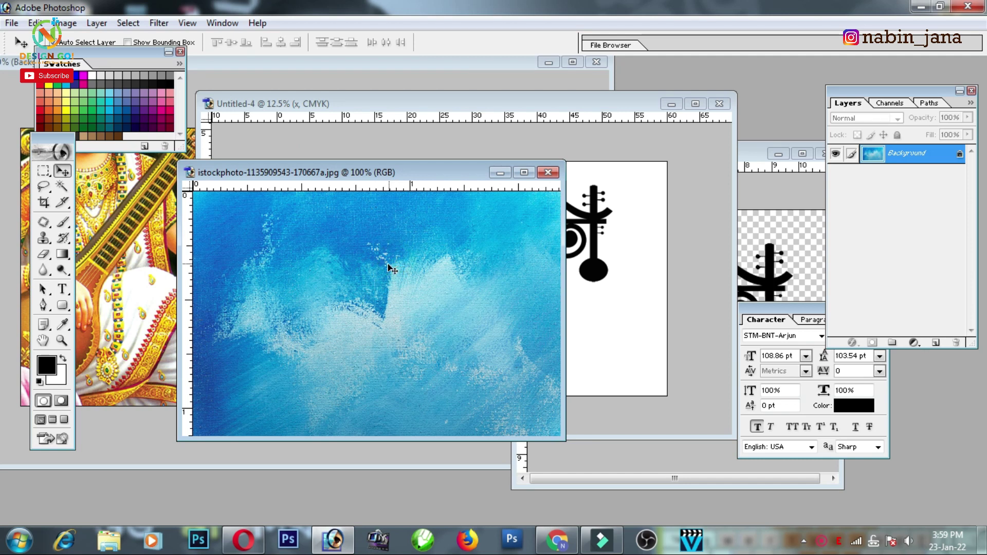
drag(375, 278, 586, 313)
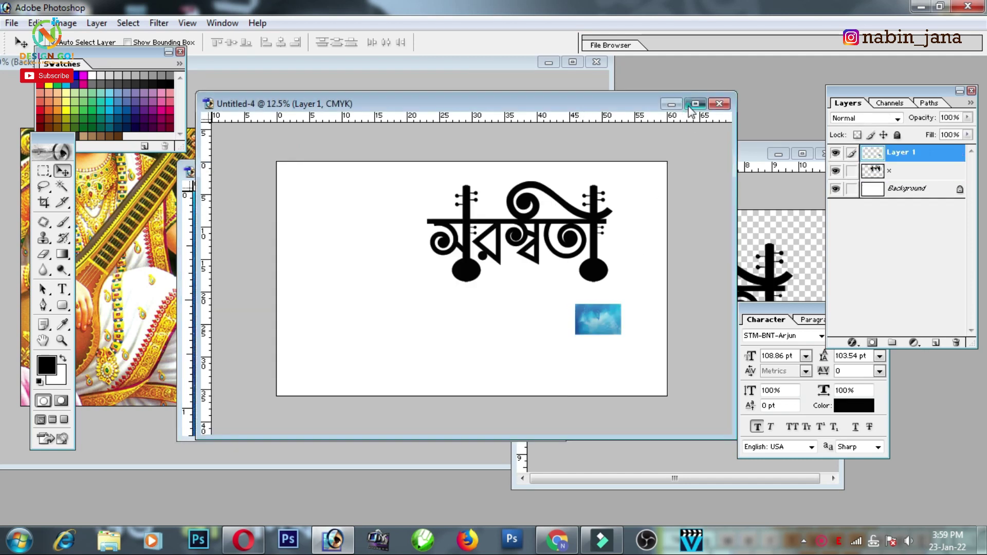
- Stretch the blue texture layer to fill the whole banner canvas
click(695, 104)
key(ctrl+t)
drag(649, 321, 738, 214)
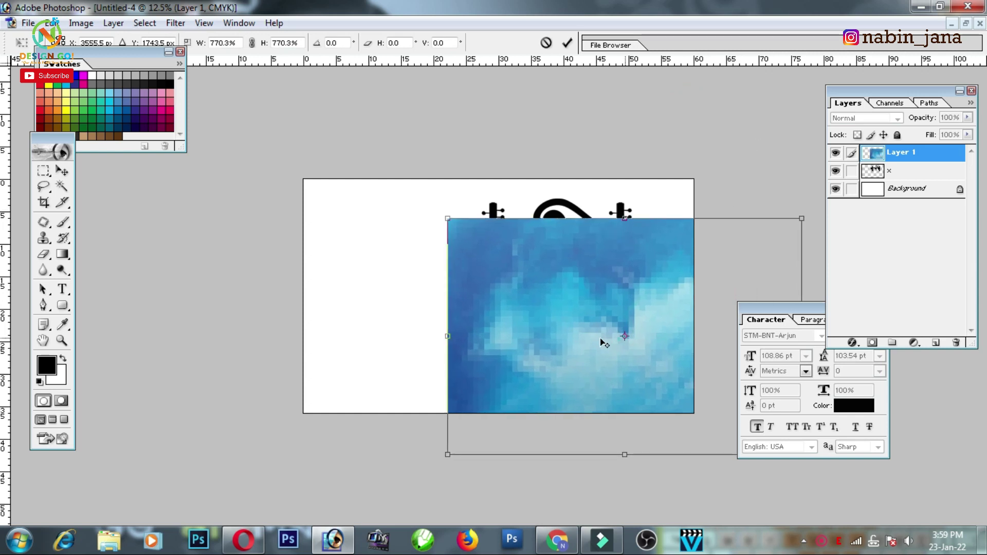
drag(584, 331, 442, 284)
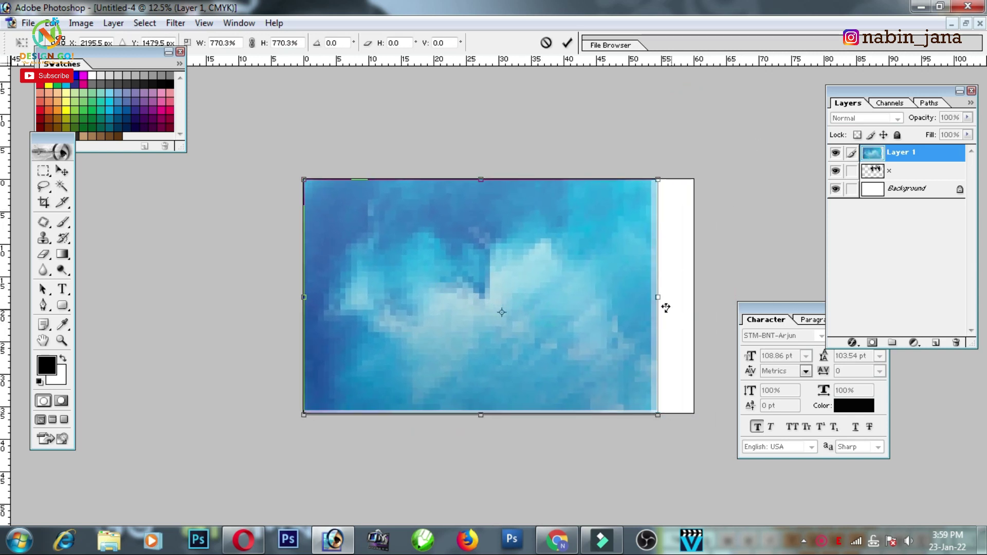
drag(659, 297, 696, 298)
drag(508, 414, 509, 416)
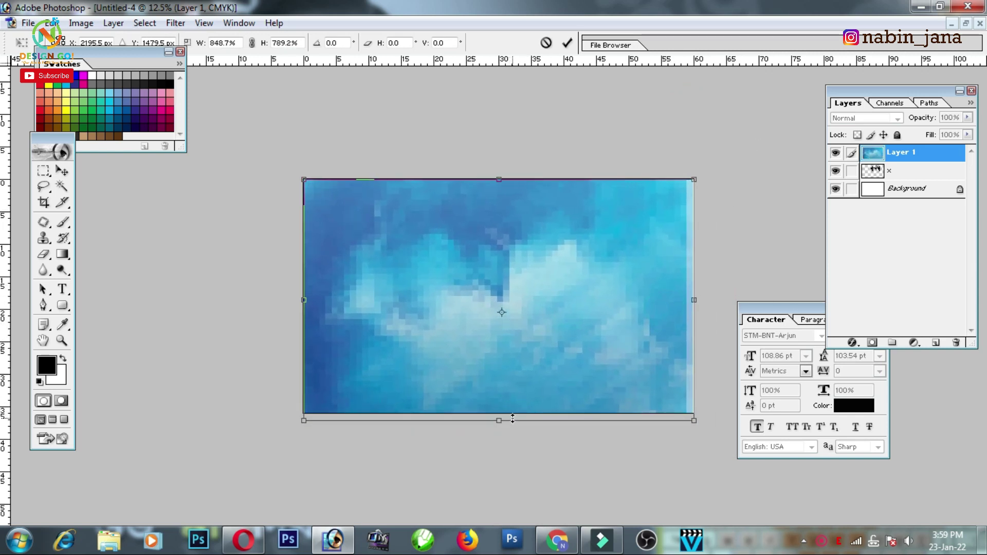
key(Return)
- Place the texture layer beneath the Bengali title layer
key(ctrl+bracketleft)
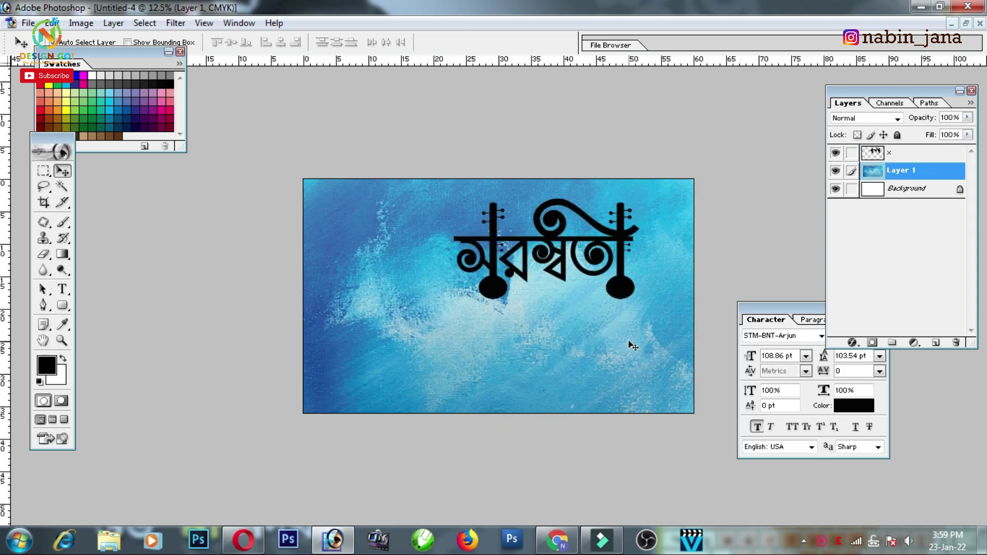
key(ctrl+bracketright)
key(ctrl+bracketleft)
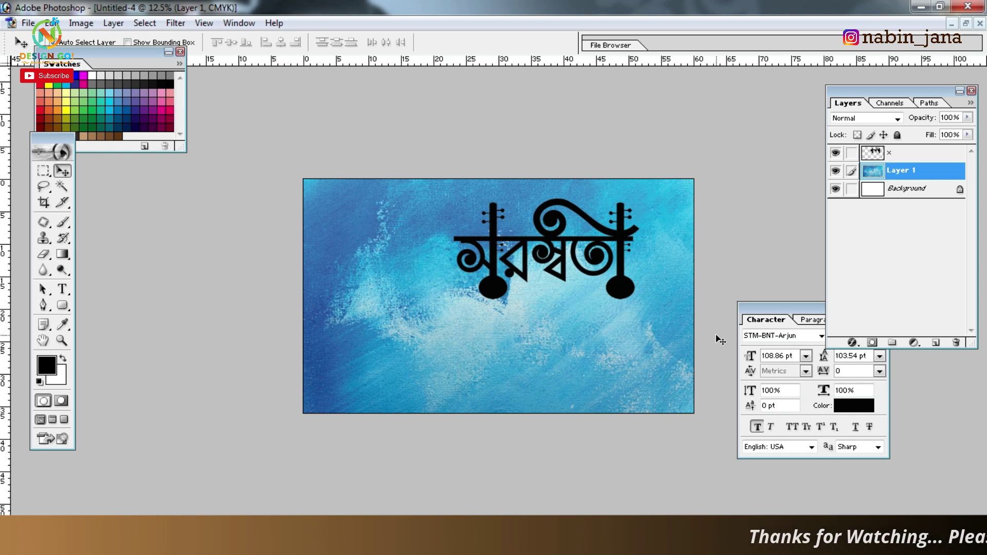
key(ctrl+plus)
key(ctrl+bracketright)
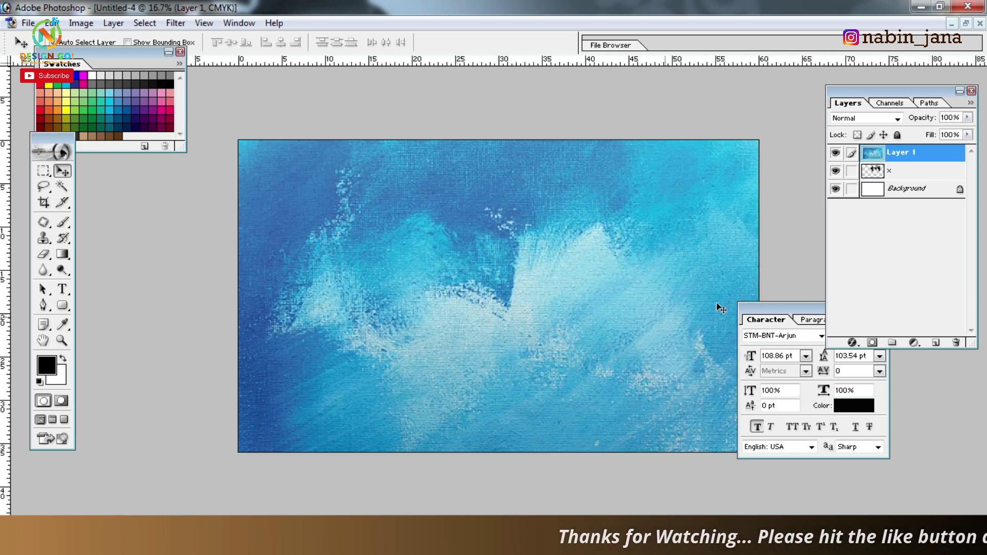
drag(907, 156, 908, 180)
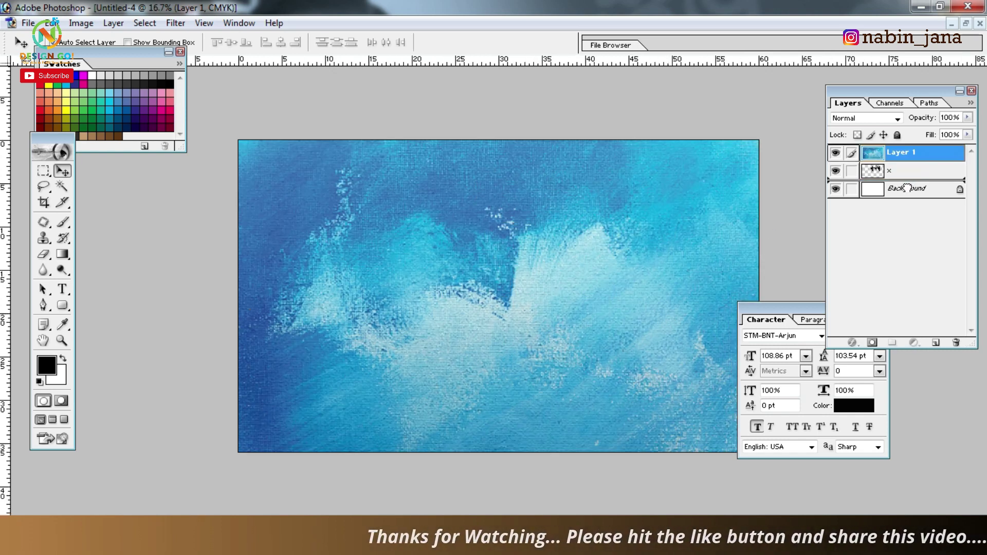
key(ctrl+minus)
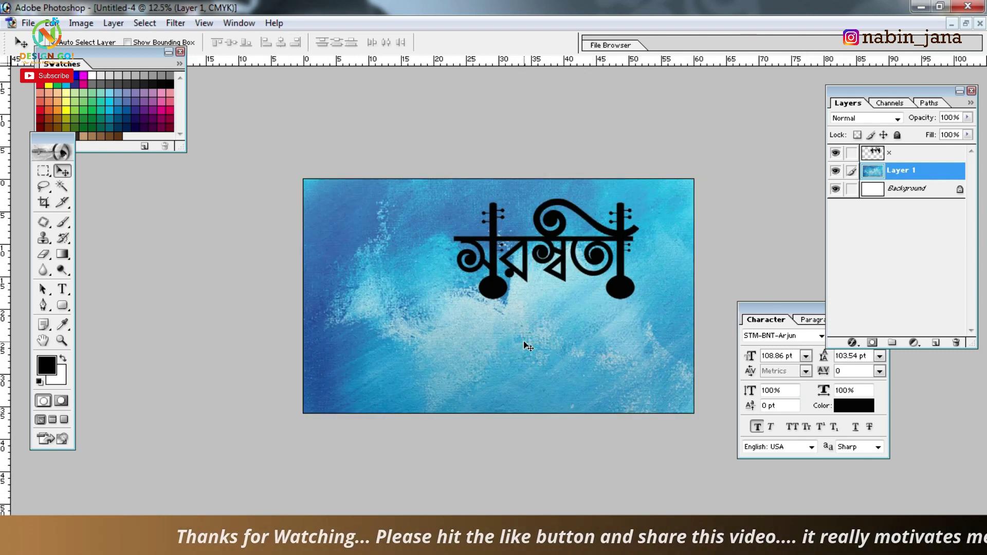
- Darken the blue texture with Levels, black input set to 76
key(ctrl+l)
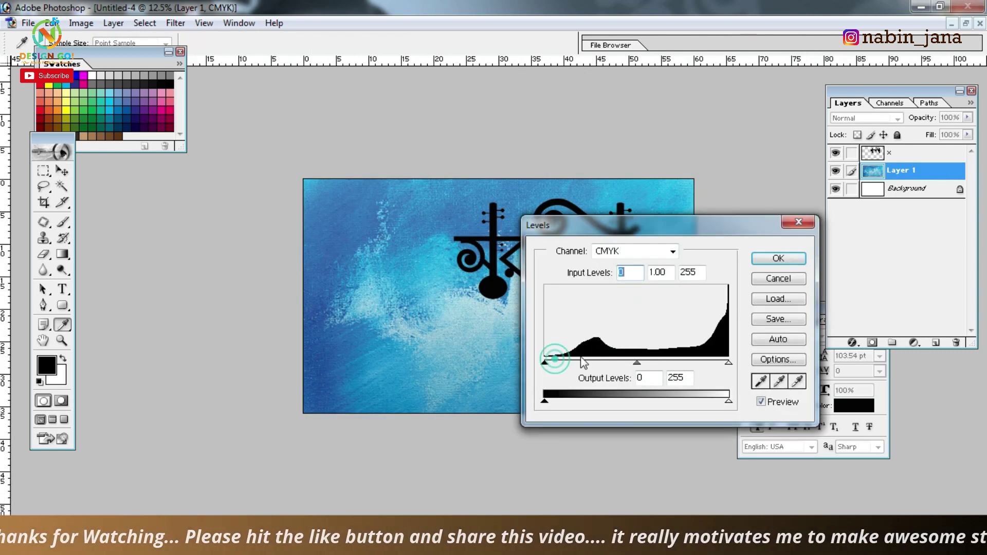
drag(545, 362, 599, 363)
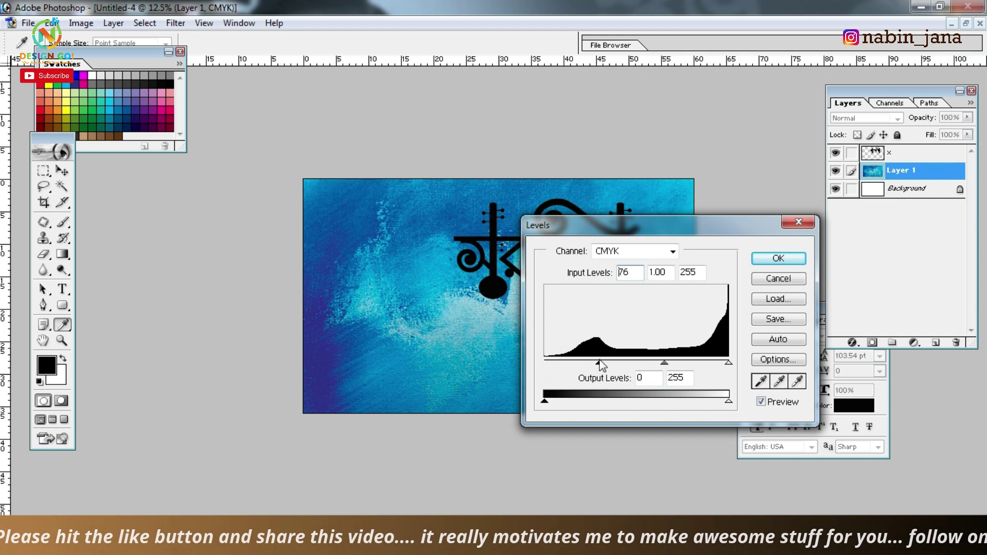
click(778, 258)
- Nudge the Bengali title slightly right and up
key(v)
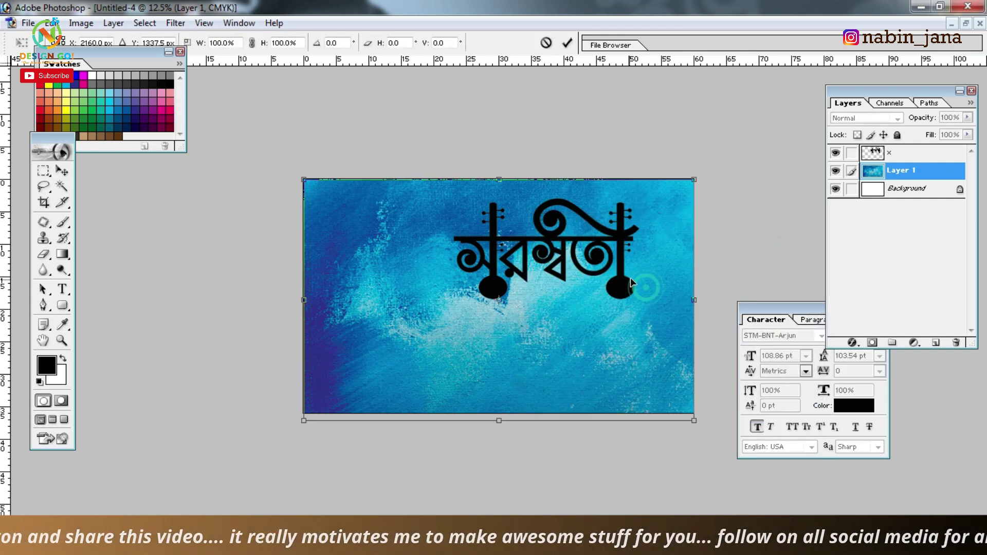
drag(629, 291, 636, 288)
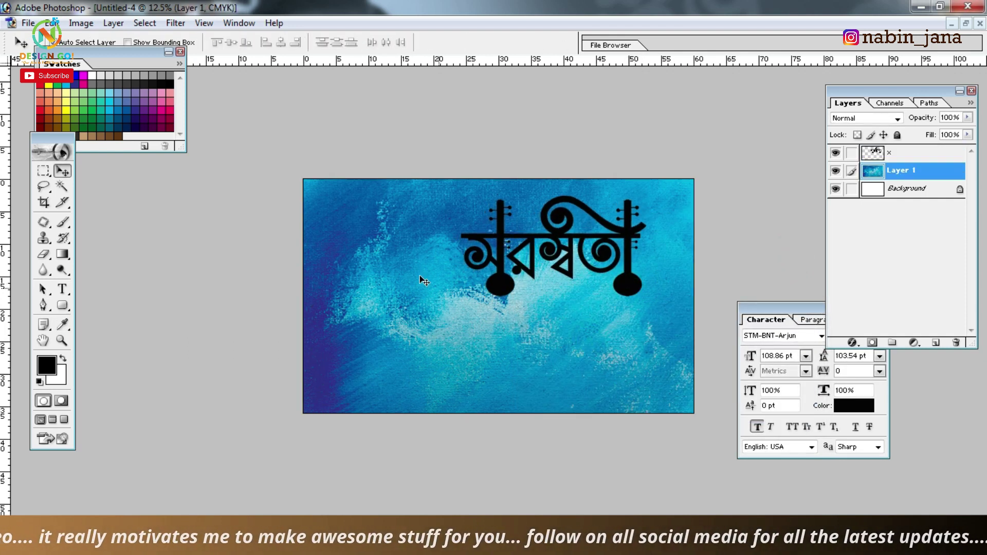
click(28, 23)
- Open the veena painting file, undoing an accidental early drop into the banner
click(56, 63)
click(200, 97)
double_click(203, 95)
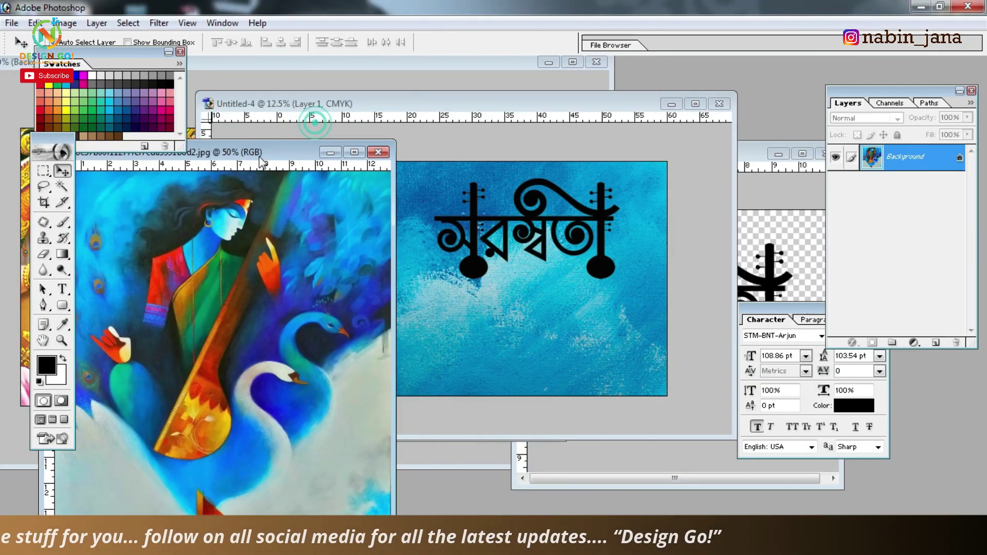
drag(255, 252, 509, 303)
key(ctrl+z)
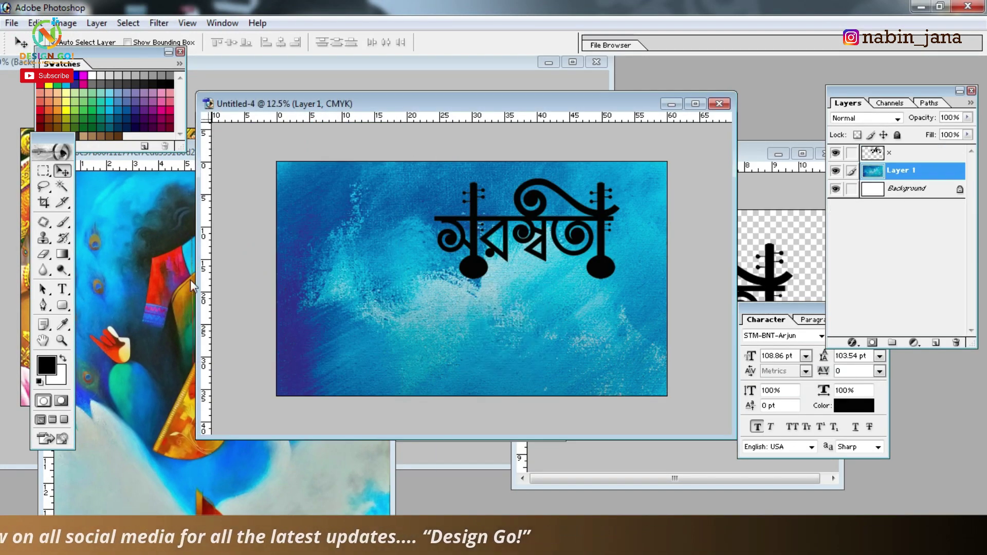
click(191, 280)
- Boost the painting with a 44% Overlay copy, merge it down, and drop it into the banner
key(ctrl+j)
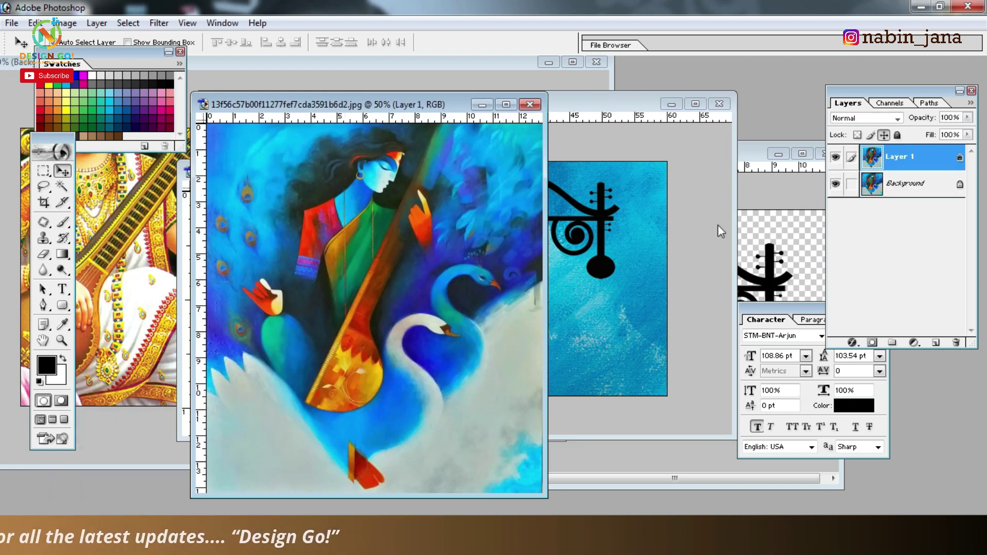
click(866, 120)
click(844, 243)
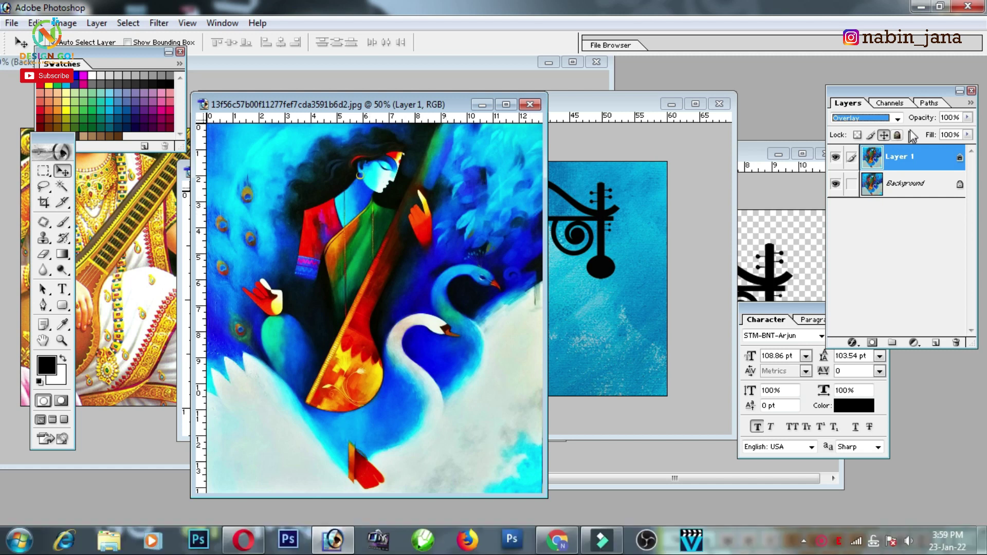
click(967, 118)
drag(968, 132, 924, 134)
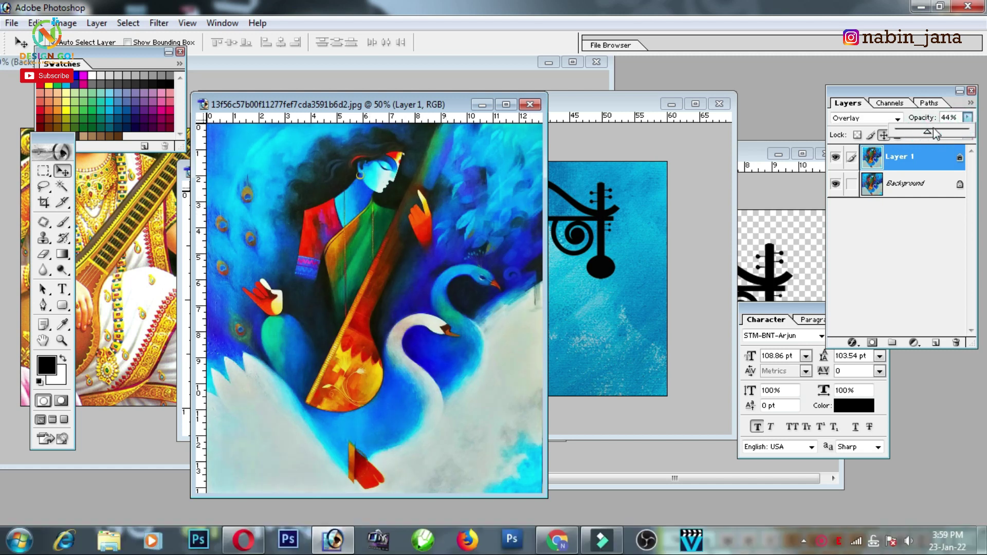
click(913, 186)
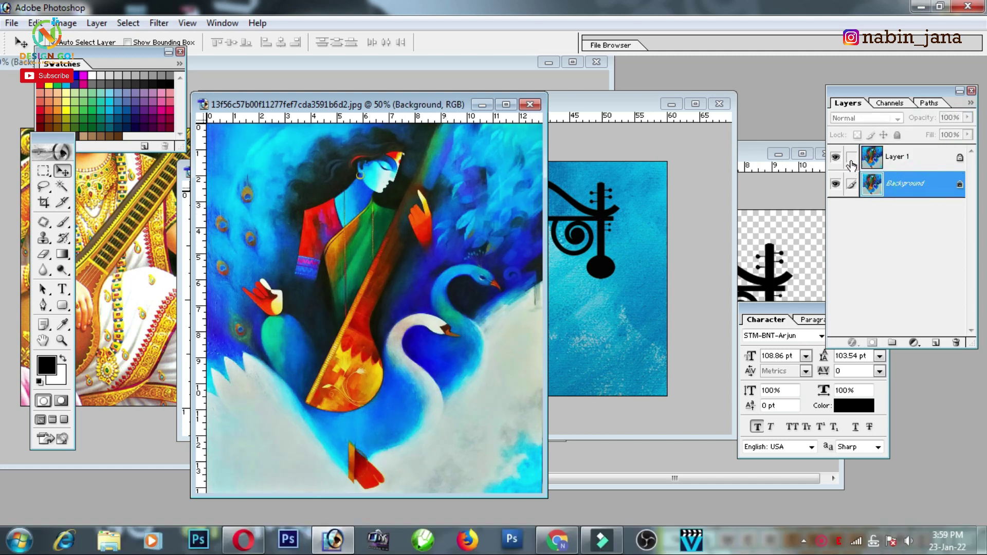
key(ctrl+e)
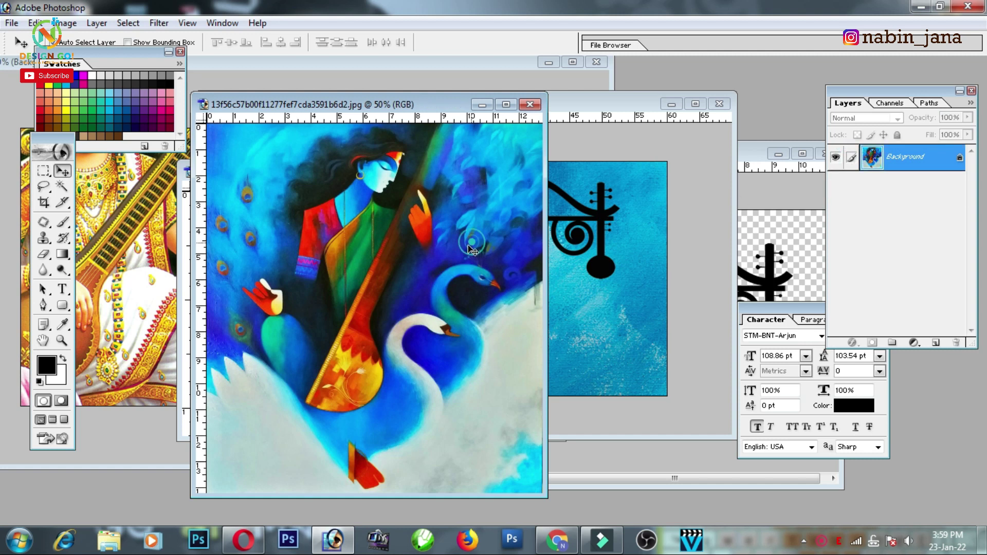
drag(472, 250, 687, 204)
- Scale the goddess painting to about 254% so it fills the banner's left half
click(695, 108)
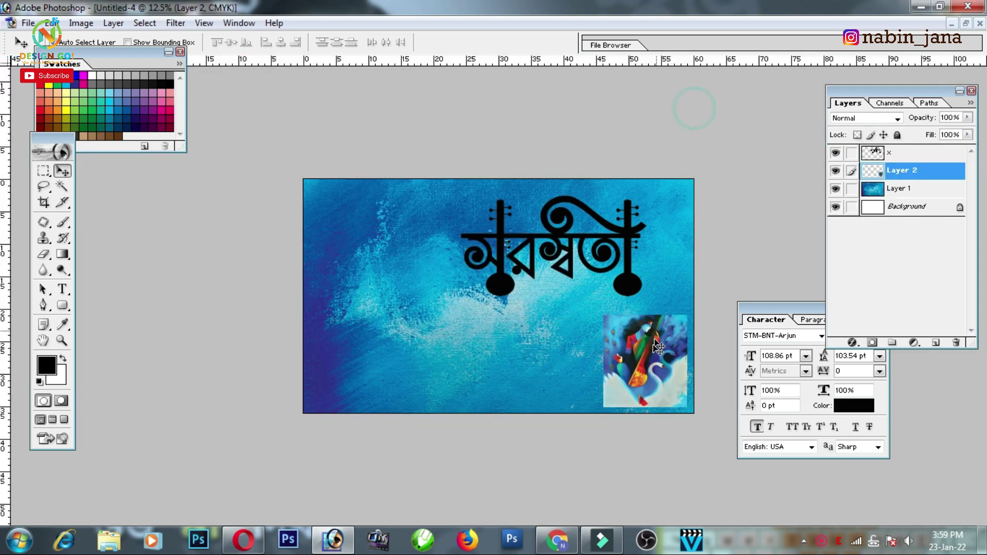
drag(647, 319, 360, 214)
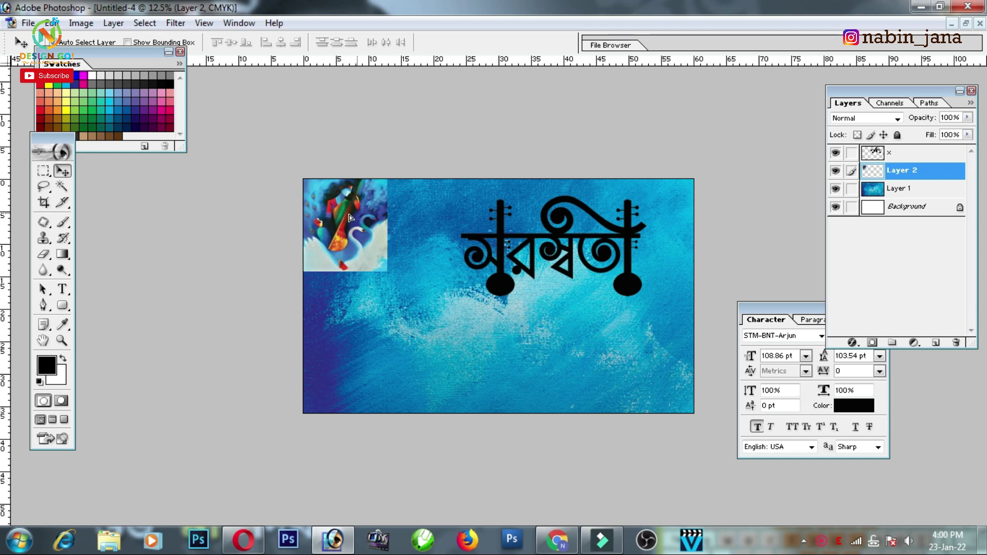
key(ctrl+t)
drag(390, 271, 559, 380)
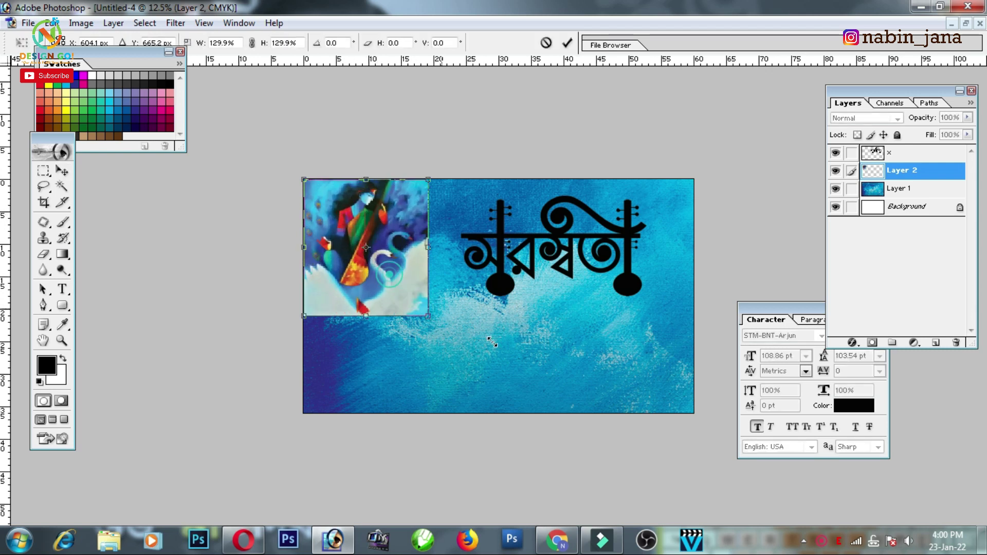
drag(425, 297, 415, 303)
key(Return)
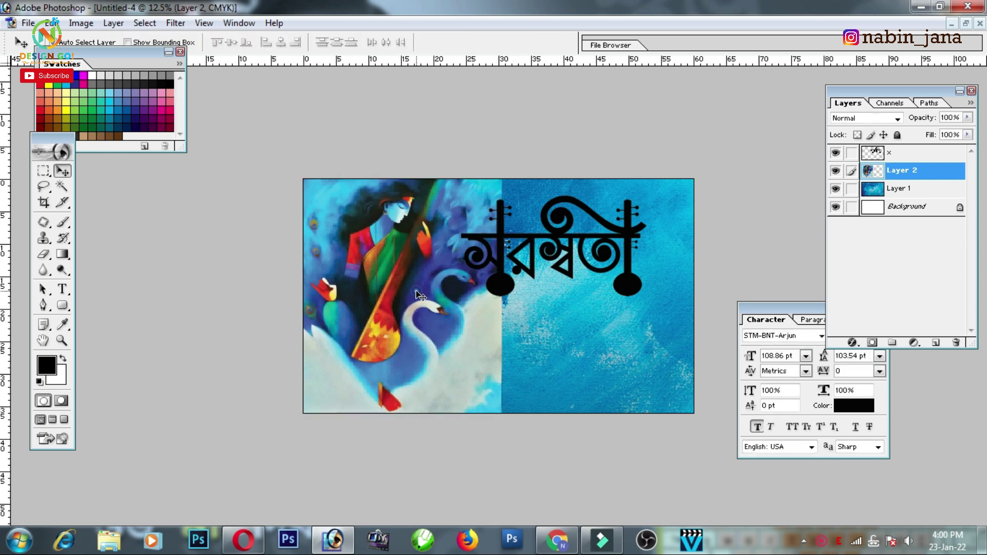
- Add a layer mask to the painting and erase along its right edge to hide the seam
click(873, 343)
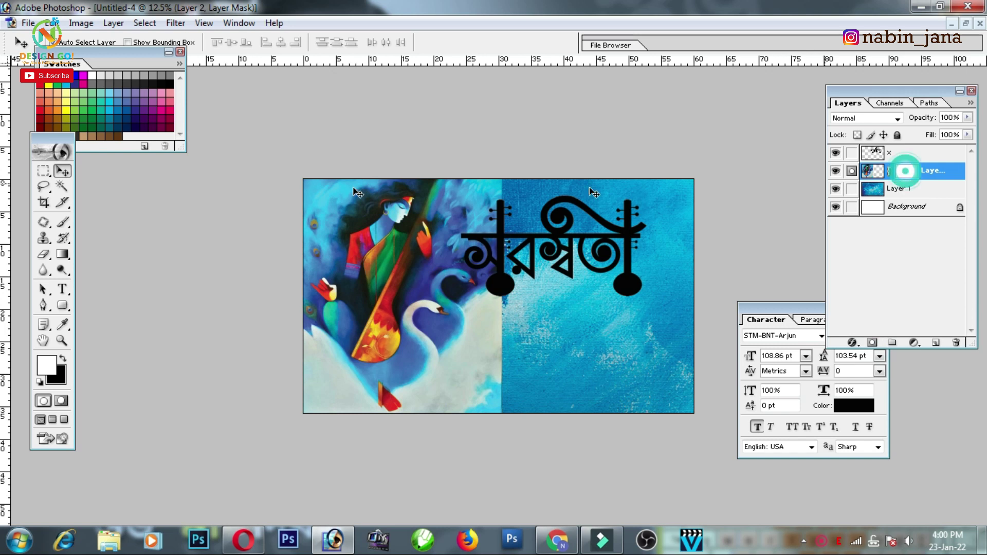
click(44, 253)
key(ctrl+plus)
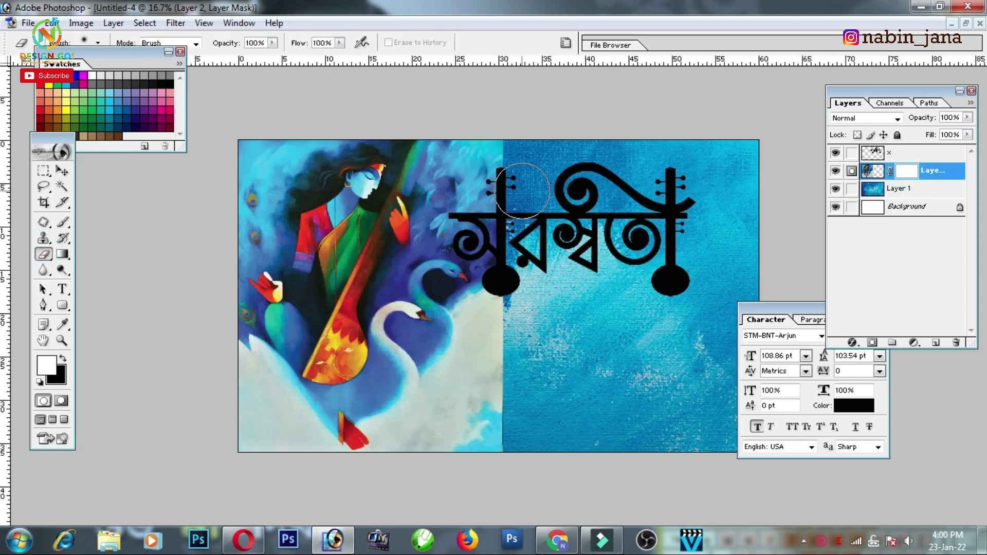
drag(522, 175, 528, 339)
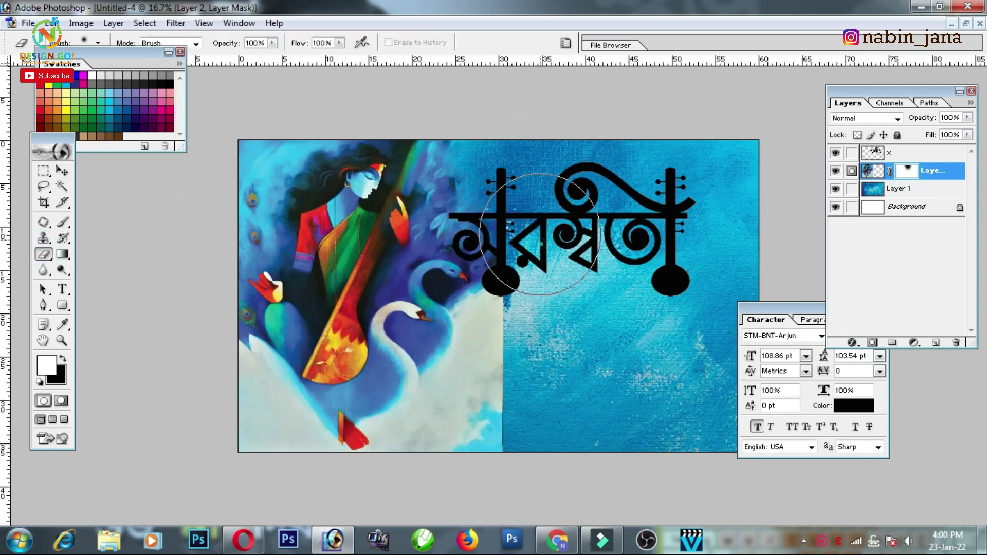
drag(528, 480, 547, 473)
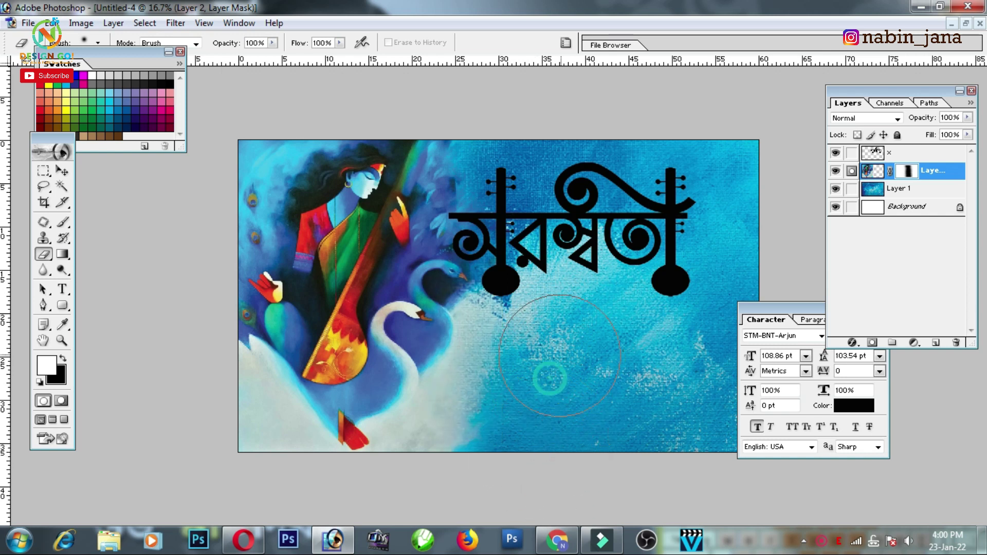
key(ctrl+minus)
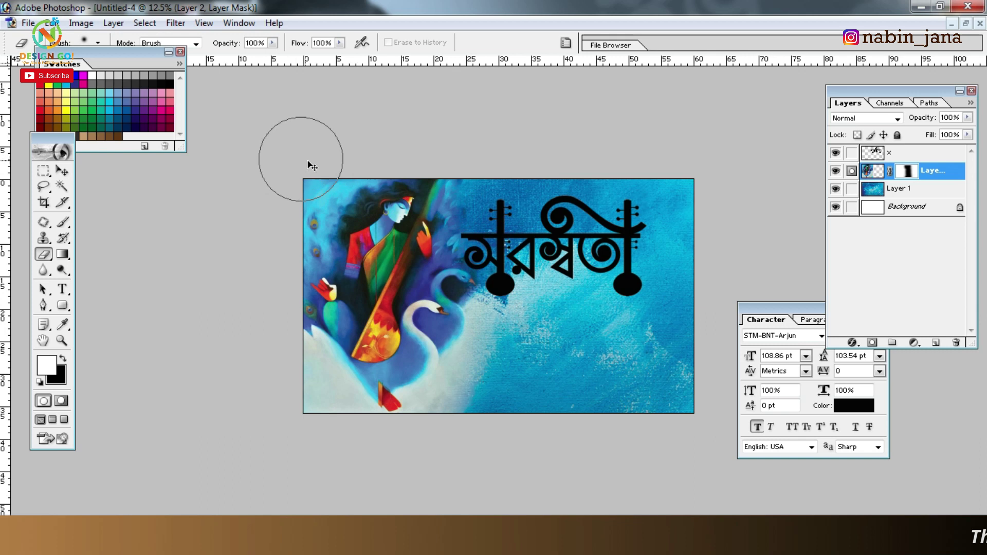
key(ctrl+plus)
click(61, 171)
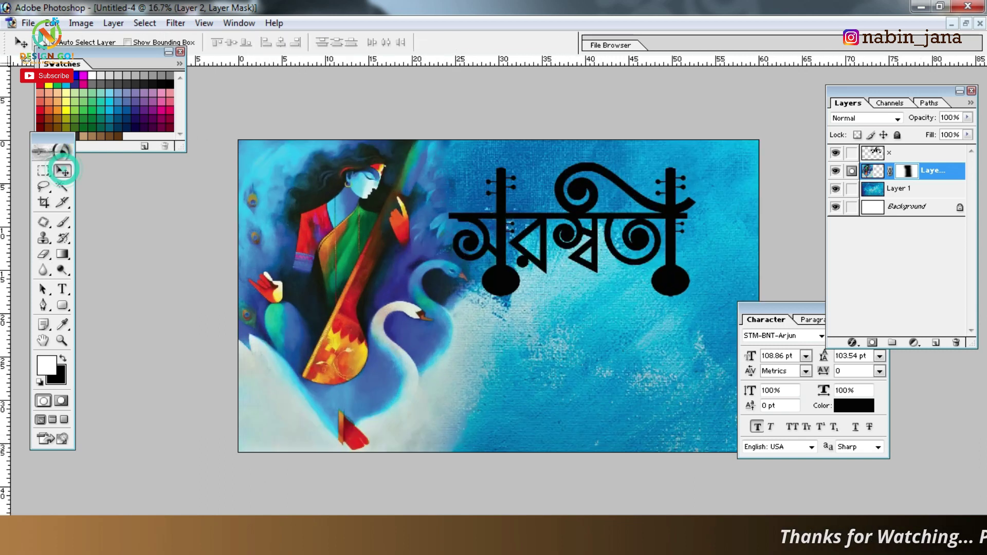
click(28, 23)
- Drop the seated Saraswati figure into the banner and hide the flower design's top image layer
click(46, 52)
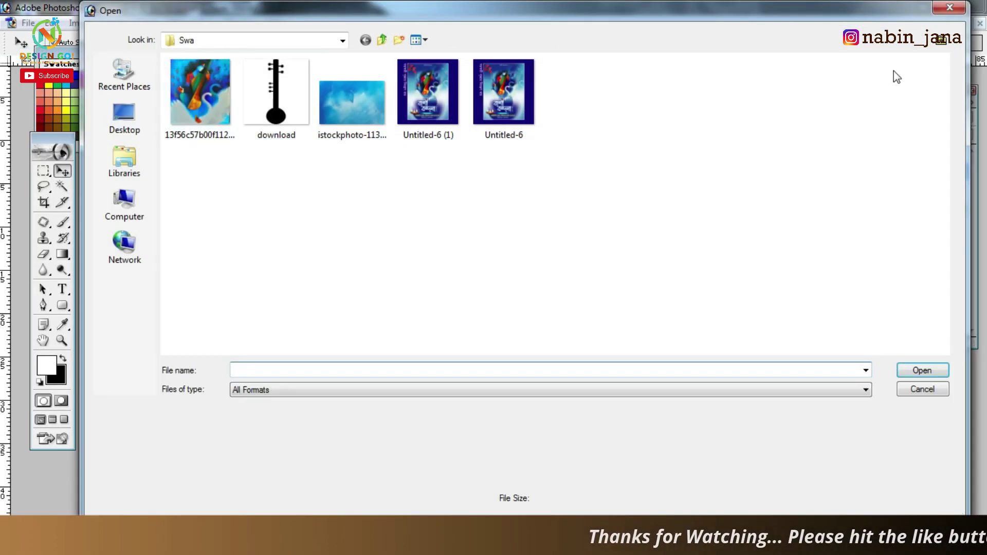
click(948, 7)
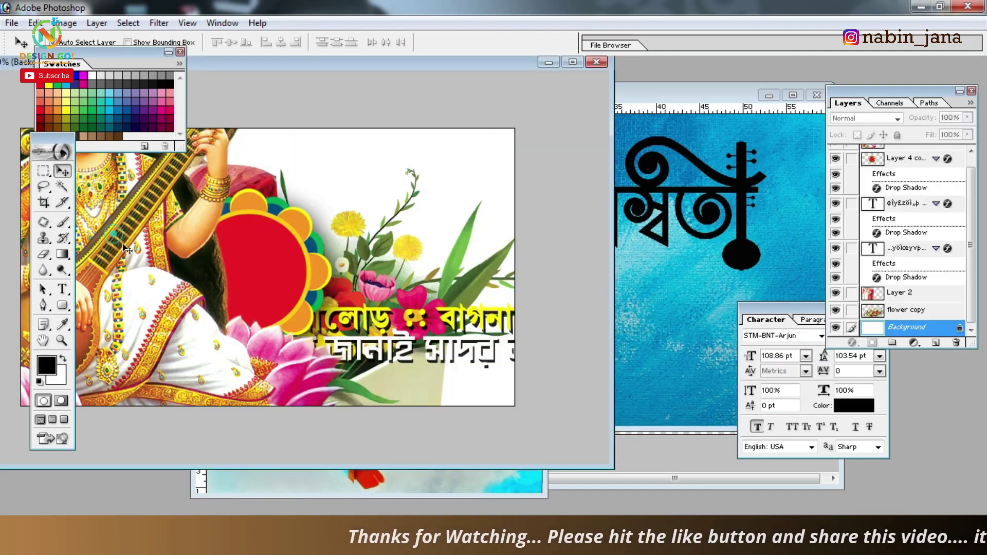
mouse_move(126, 250)
mouse_down()
mouse_move(660, 310)
mouse_move(419, 318)
mouse_up()
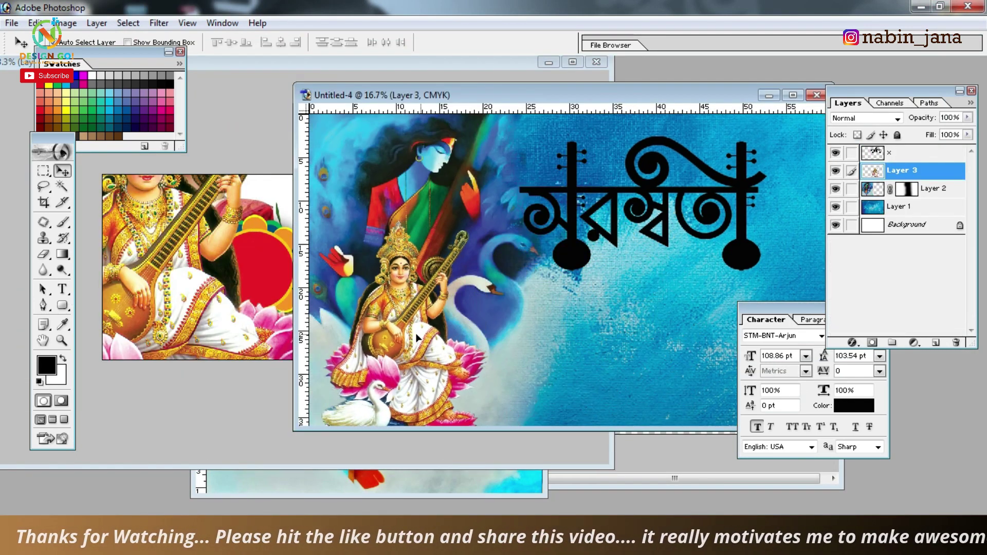
click(266, 324)
click(836, 151)
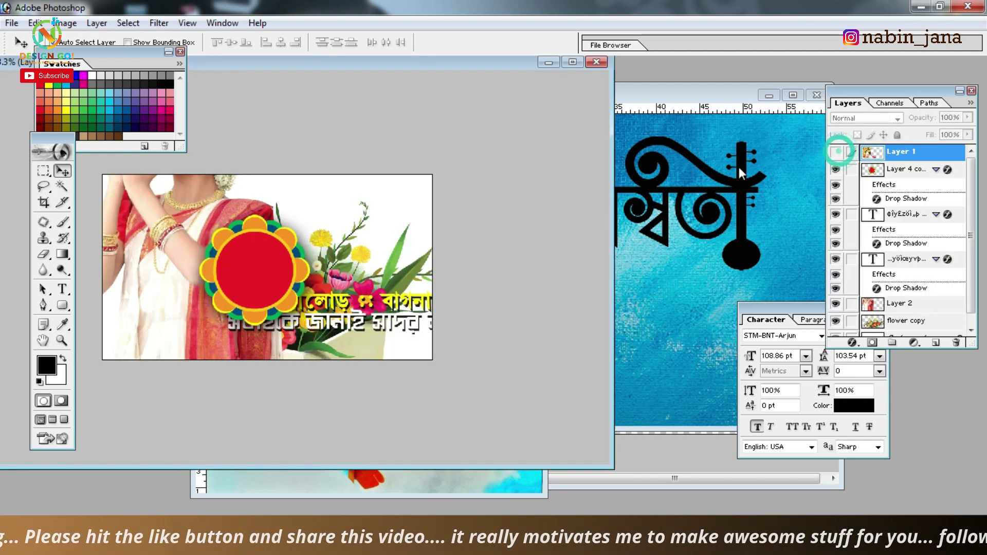
- Resize the Saraswati figure to about 103% and position it at the banner's lower left
key(ctrl+Tab)
key(ctrl+minus)
click(451, 354)
drag(451, 356, 452, 350)
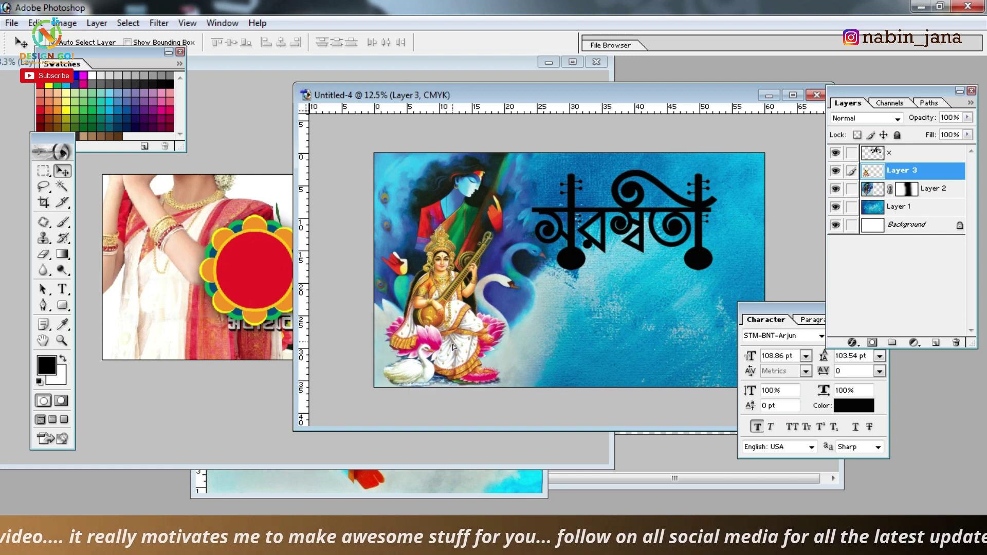
key(ctrl+t)
drag(452, 346, 465, 305)
drag(517, 223, 550, 239)
key(Return)
- Undo an accidental move of the painting and select the blue background layer
ctrl+click(481, 223)
key(ctrl+z)
ctrl+click(629, 319)
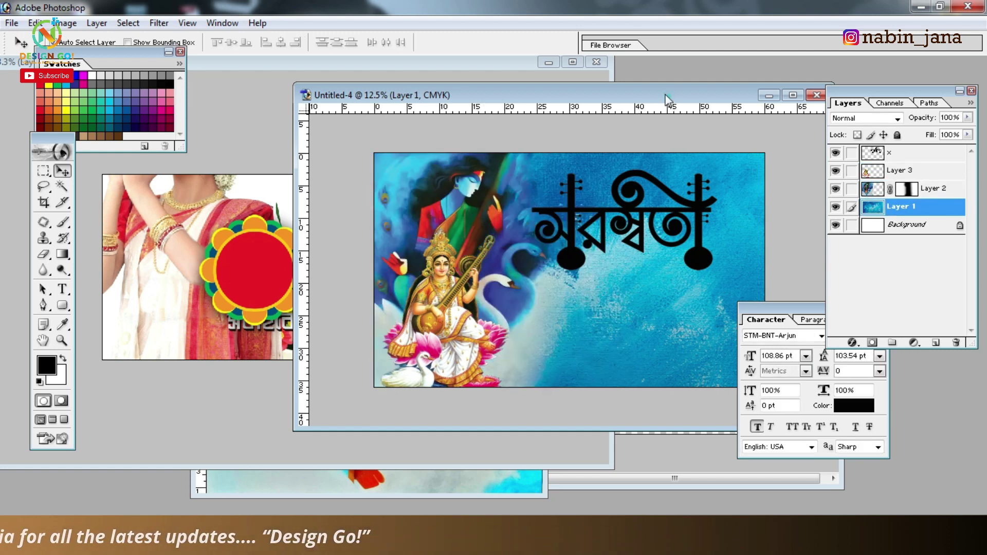
- Drop the conch-blowing woman image into the banner as Layer 4
drag(666, 96, 580, 84)
key(ctrl+Tab)
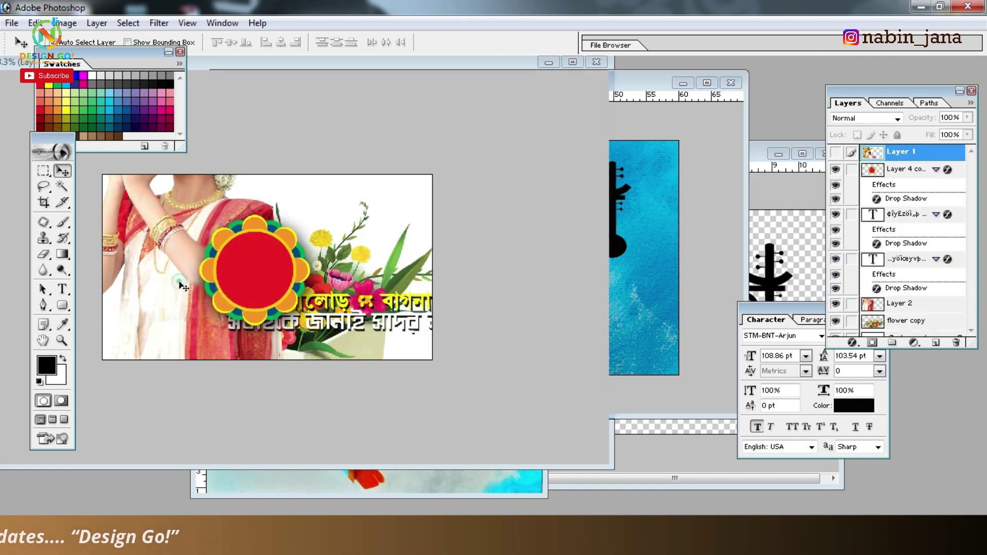
drag(626, 297, 660, 338)
key(ctrl+t)
key(Return)
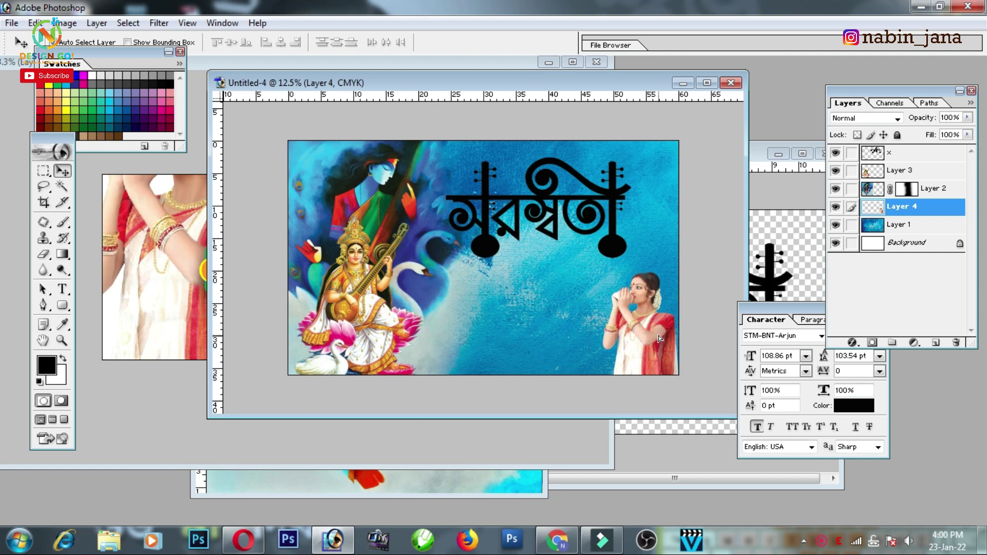
- Move the red flower circle to the card's top-left and shift the text lines lower
click(201, 292)
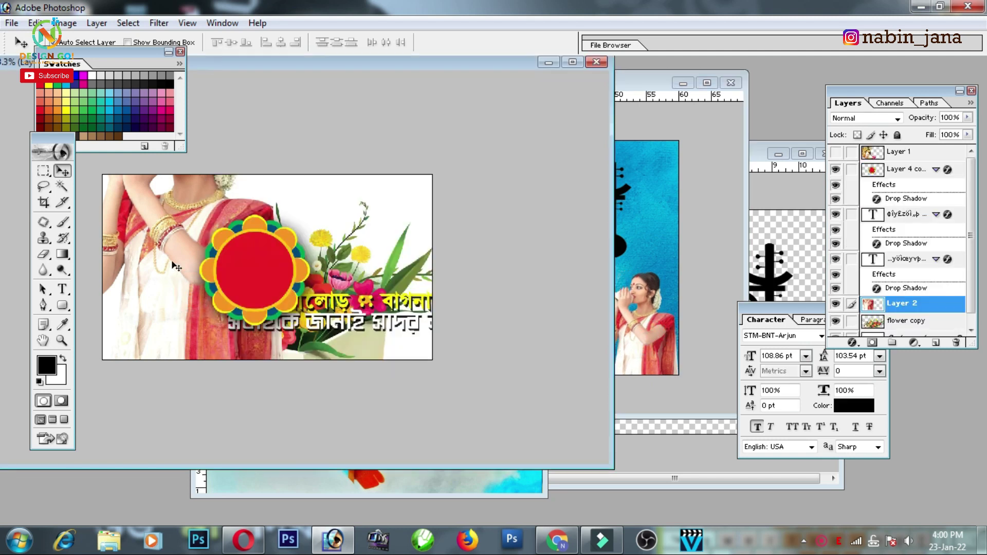
click(835, 304)
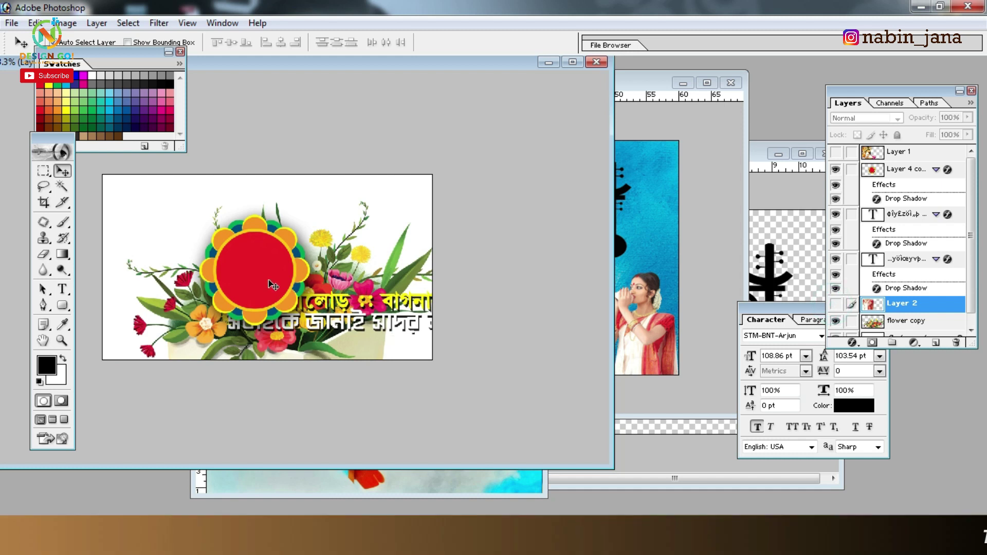
drag(273, 280, 193, 229)
drag(377, 303, 400, 329)
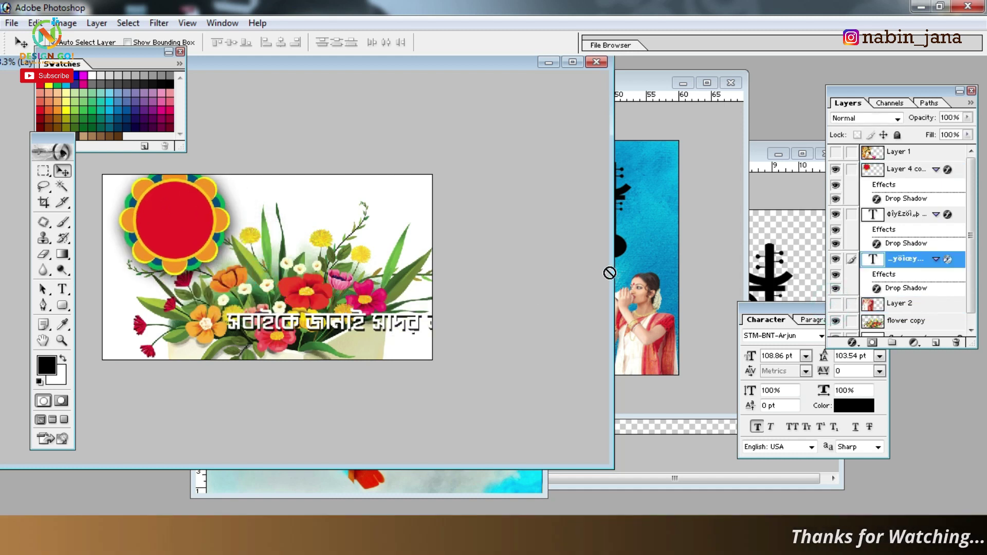
click(624, 272)
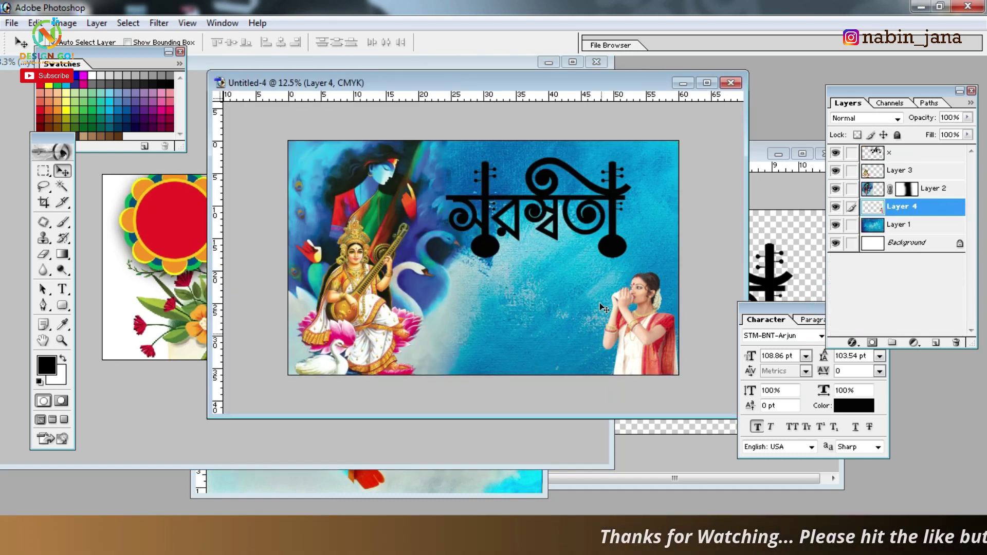
- Nudge the Bengali title right and enlarge it slightly
click(574, 81)
key(ctrl+plus)
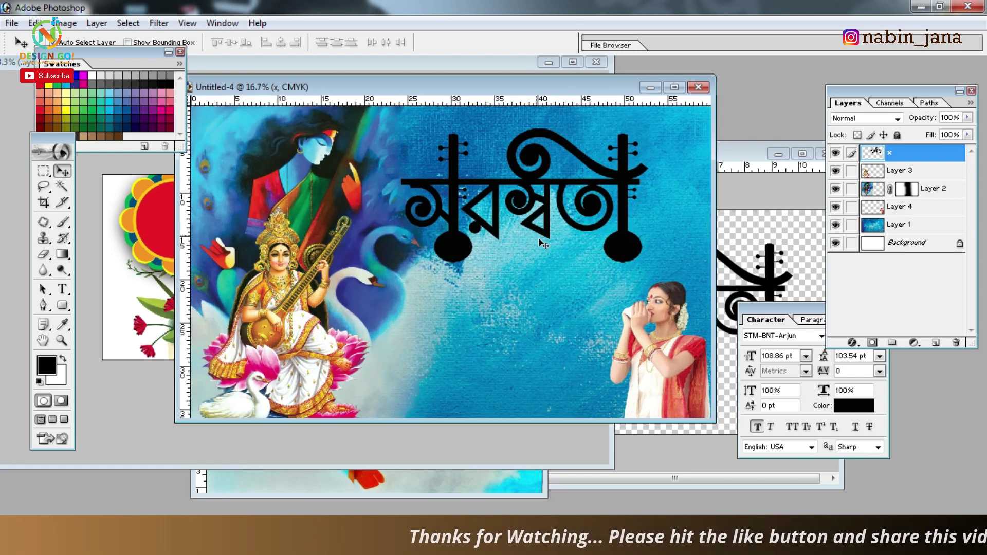
drag(617, 212, 633, 211)
key(ctrl+t)
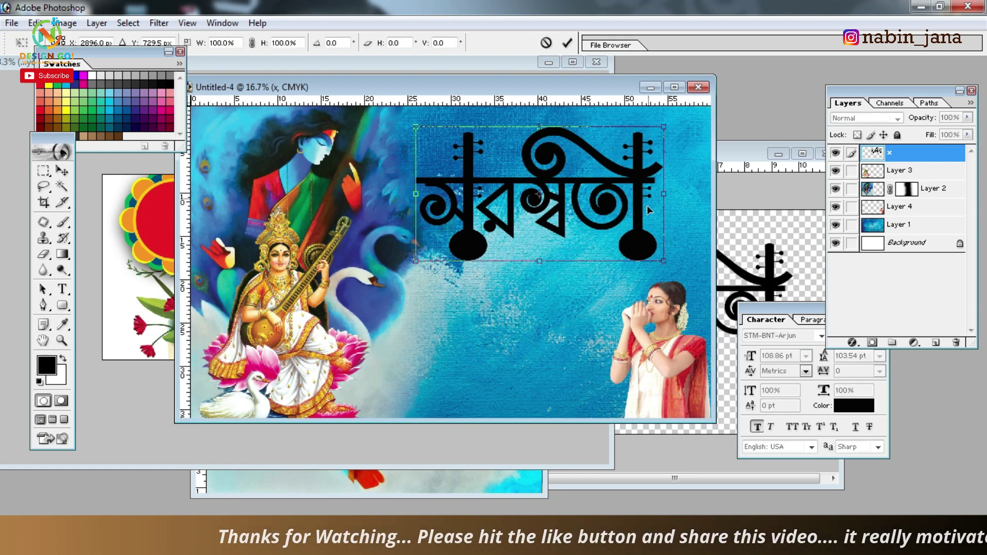
drag(663, 259, 681, 267)
key(Return)
key(ctrl+minus)
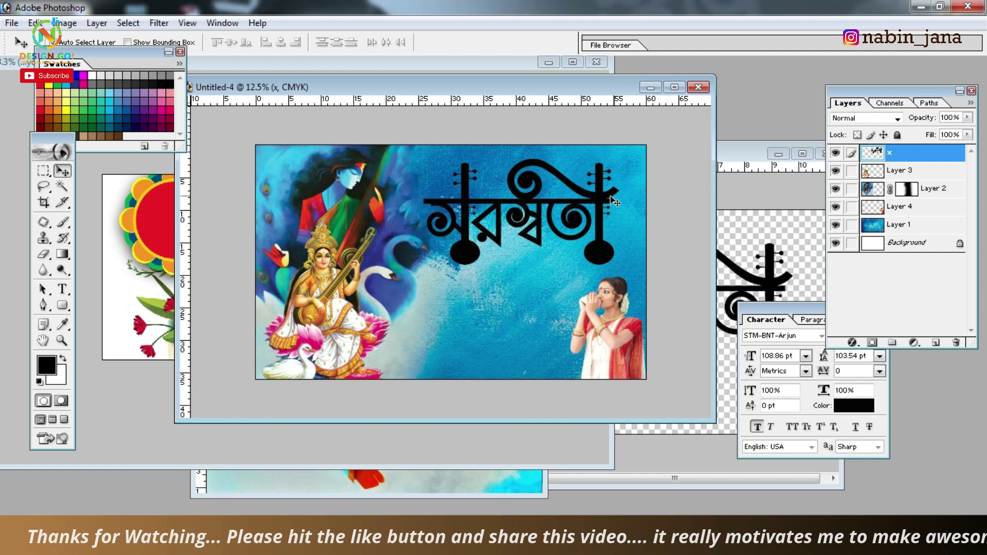
key(ctrl+minus)
- Add a Gradient Overlay to the title with a dark red stop at 25%
click(858, 345)
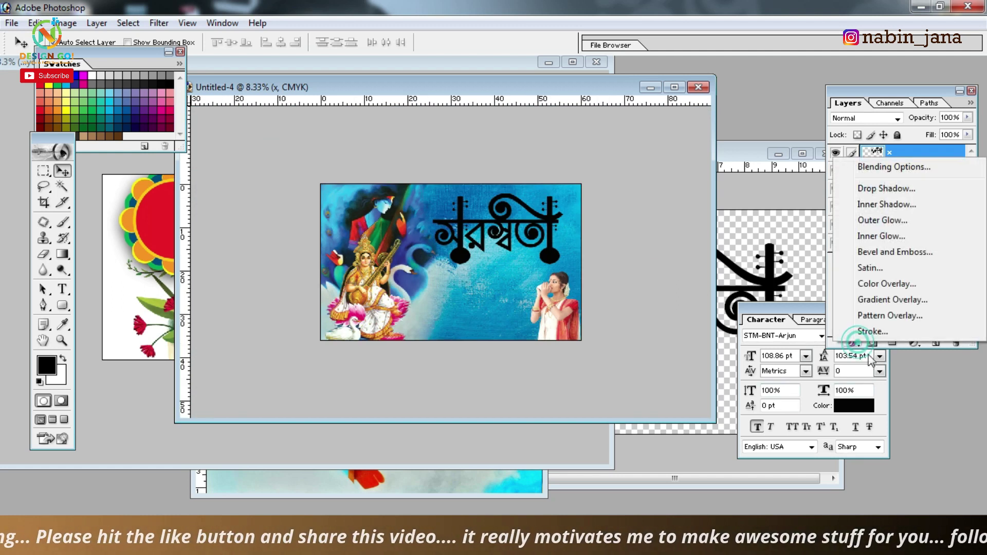
click(880, 297)
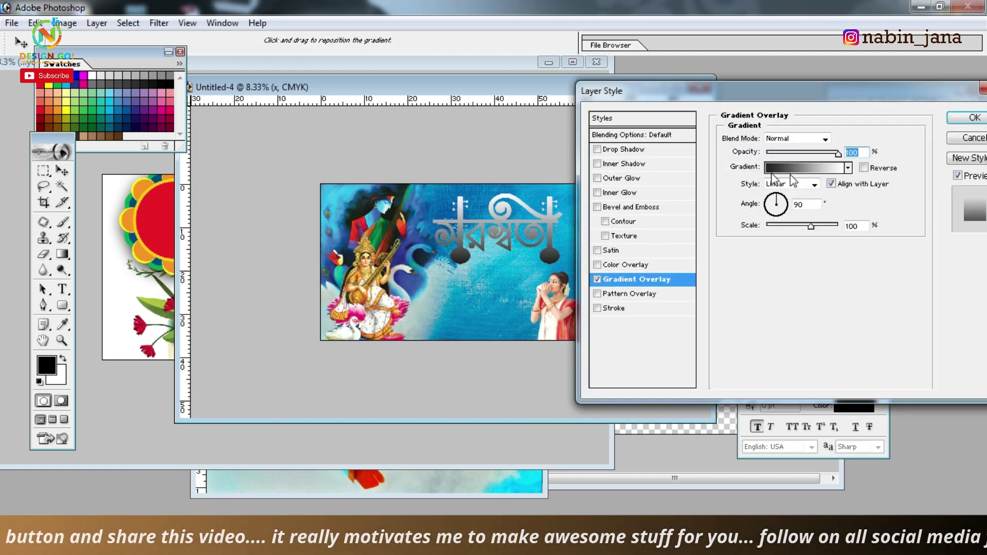
click(800, 169)
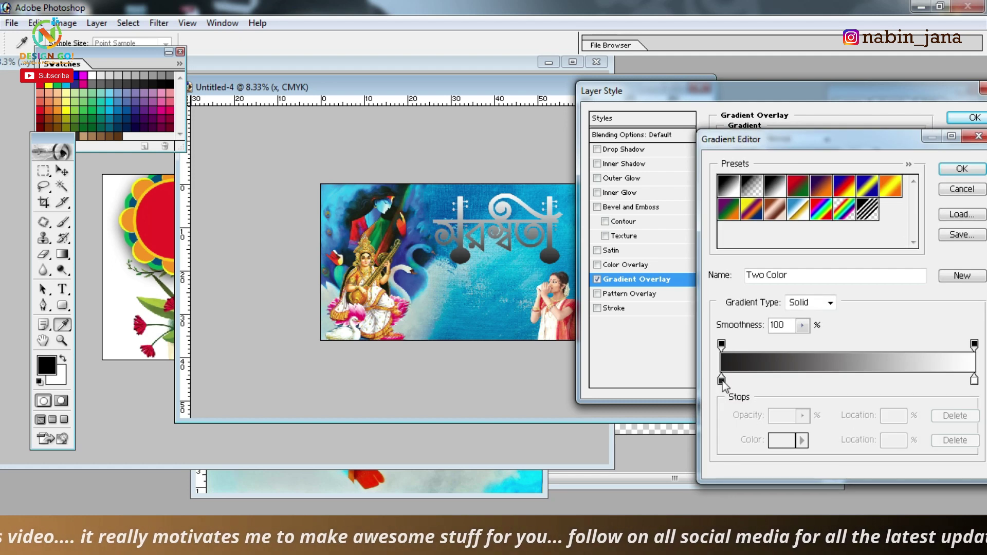
drag(722, 382, 784, 381)
click(781, 440)
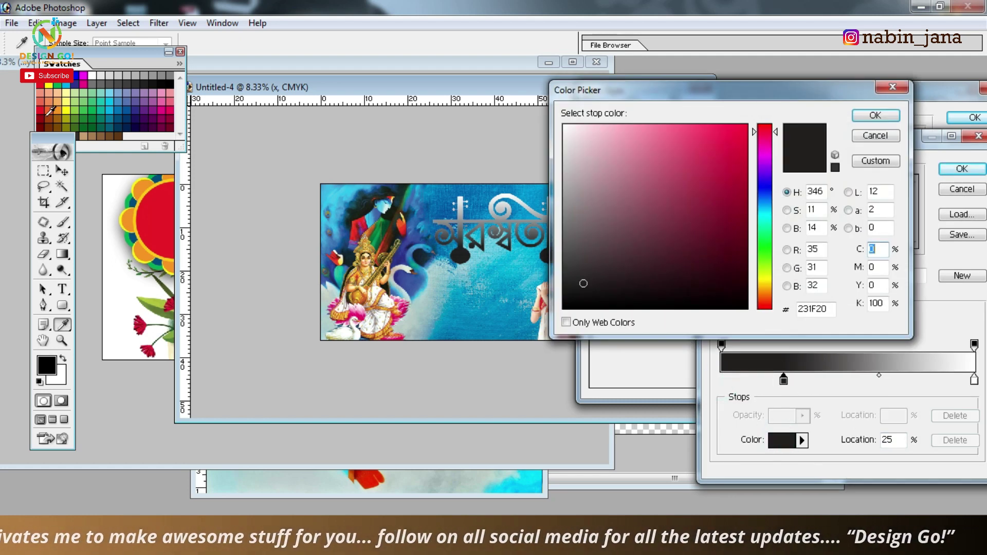
click(733, 194)
click(875, 115)
- Change the gradient's right stop from white to bright red and enable Stroke
click(974, 380)
click(773, 436)
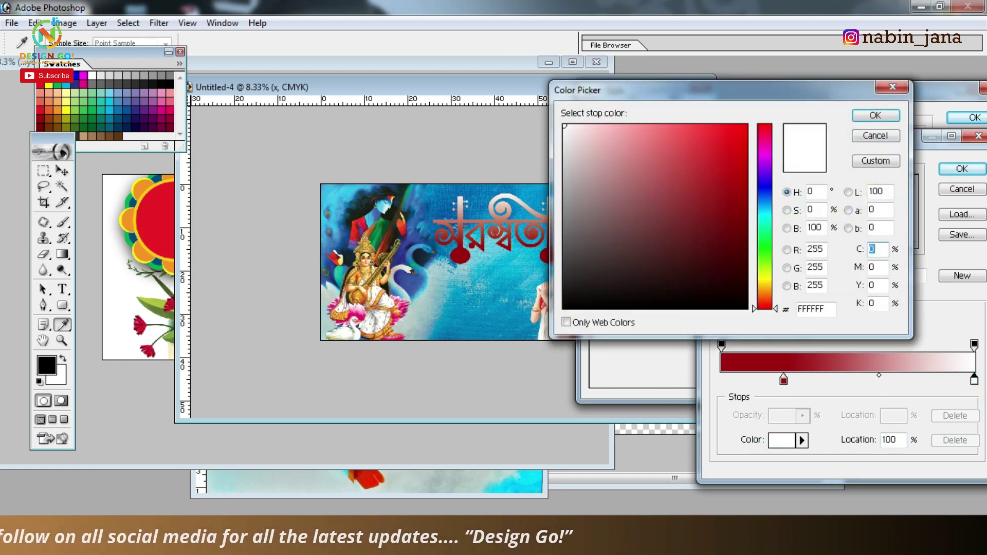
click(73, 83)
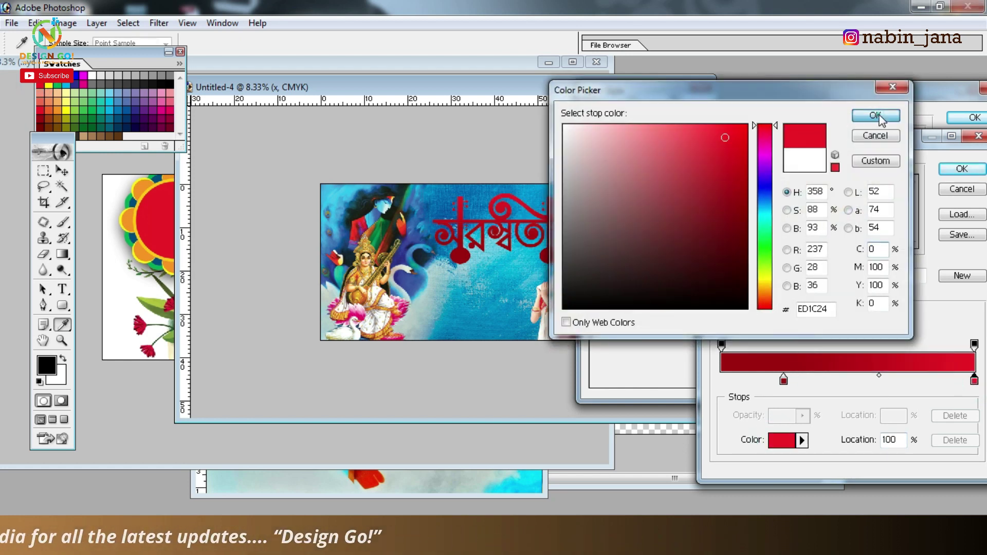
click(876, 115)
click(962, 168)
click(614, 308)
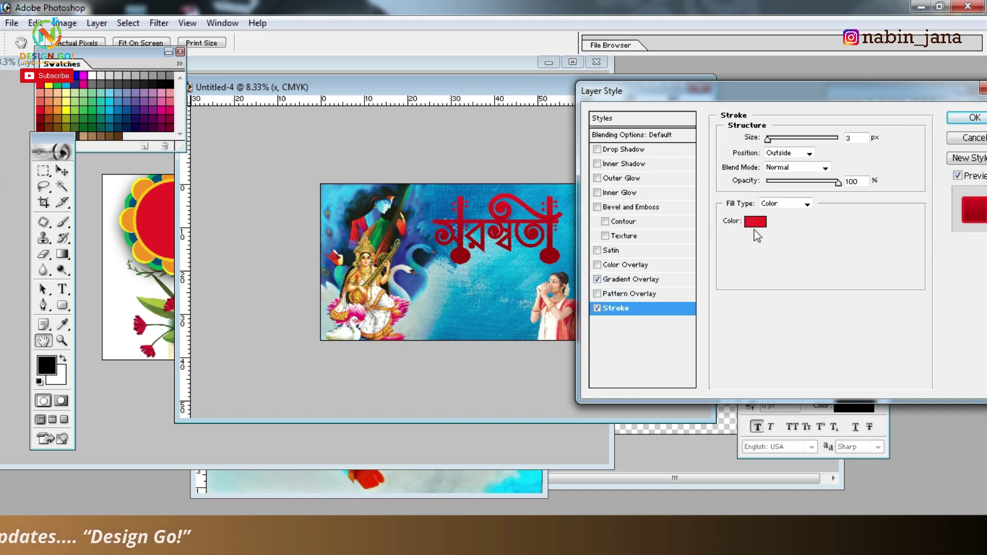
- Make the title's stroke white at 38 px
click(755, 222)
click(872, 116)
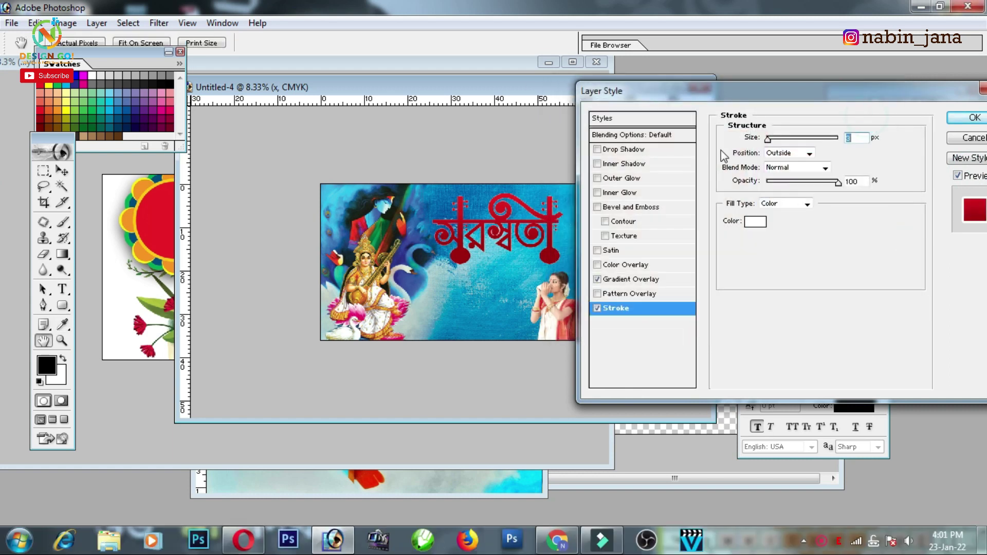
drag(768, 139, 782, 139)
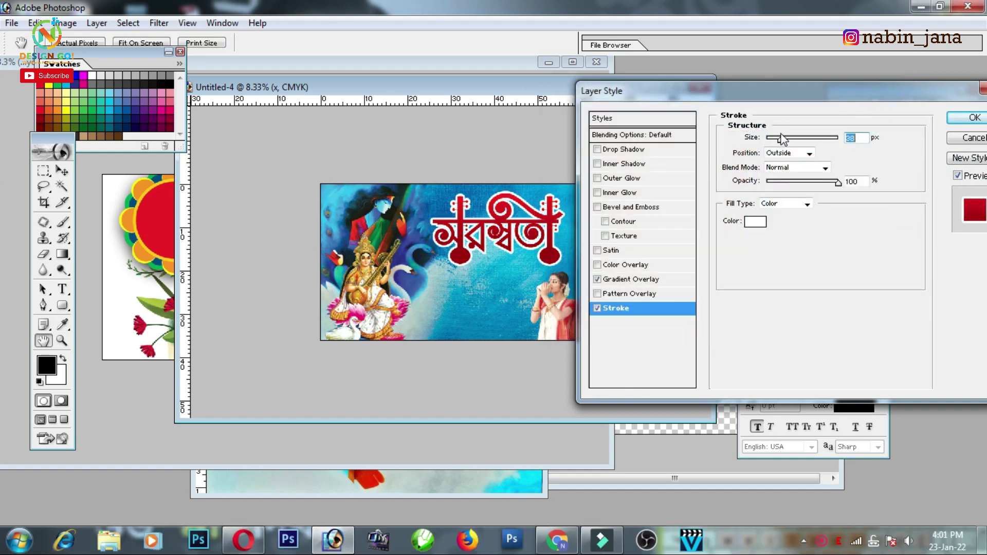
click(975, 119)
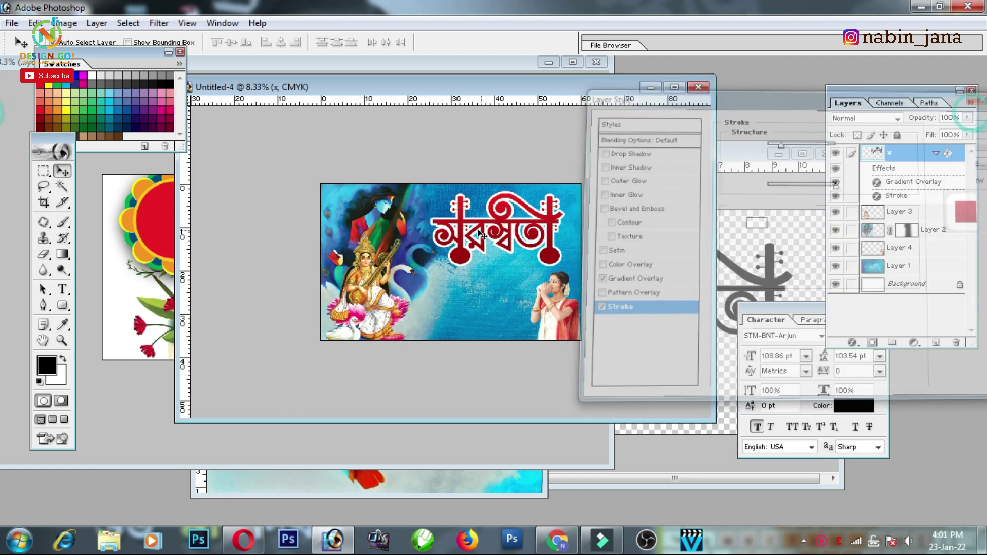
- Rebalance the red gradient: dark red stop at the left end, bright red stop moved inward
key(v)
key(ctrl+plus)
key(ctrl+plus)
key(ctrl+plus)
scroll(520, 229, right, 5)
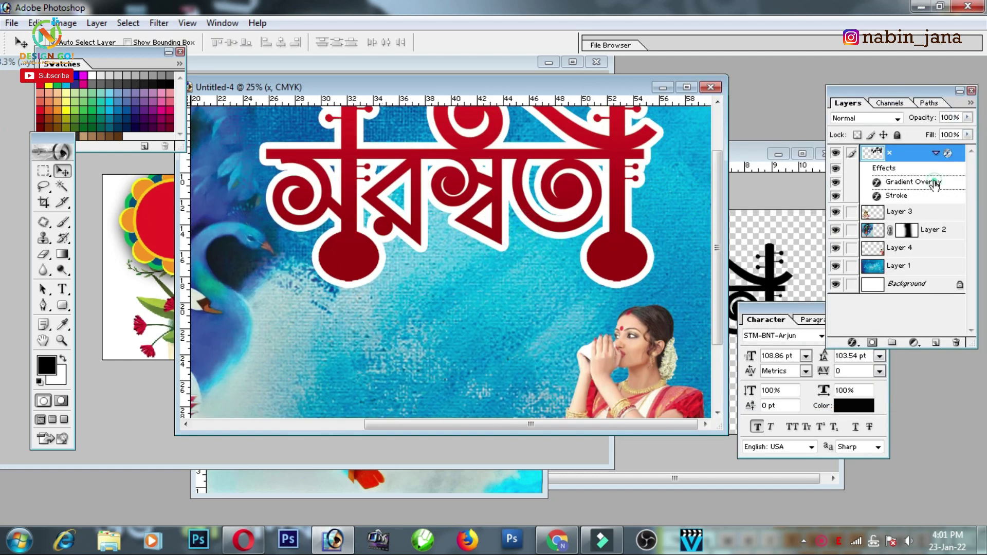
double_click(935, 183)
click(822, 168)
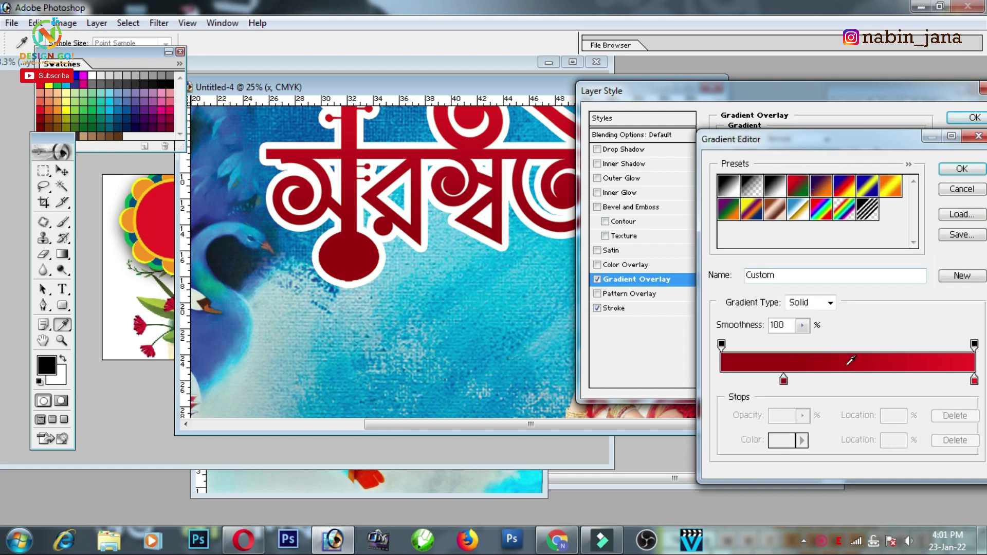
drag(783, 381, 721, 381)
drag(974, 381, 879, 381)
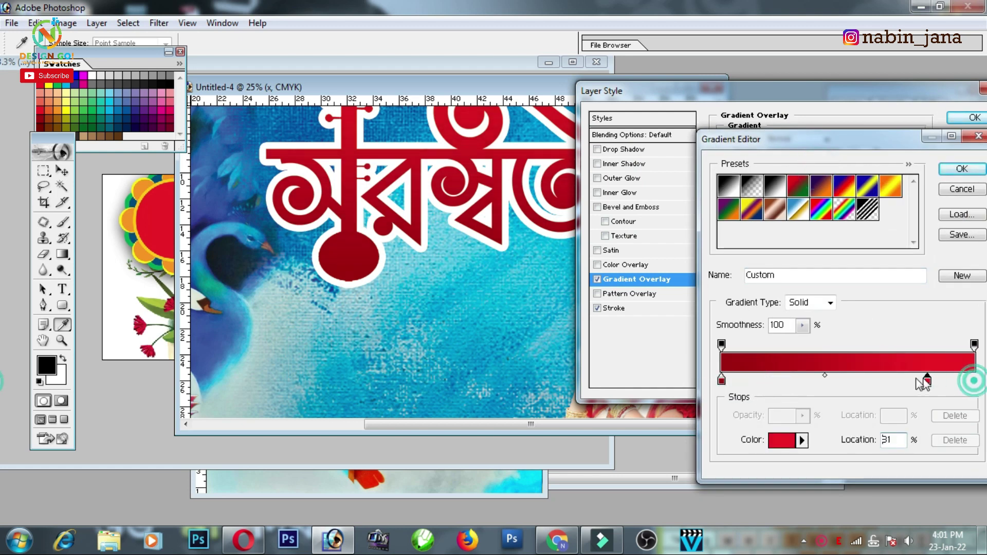
click(961, 169)
key(ctrl+minus)
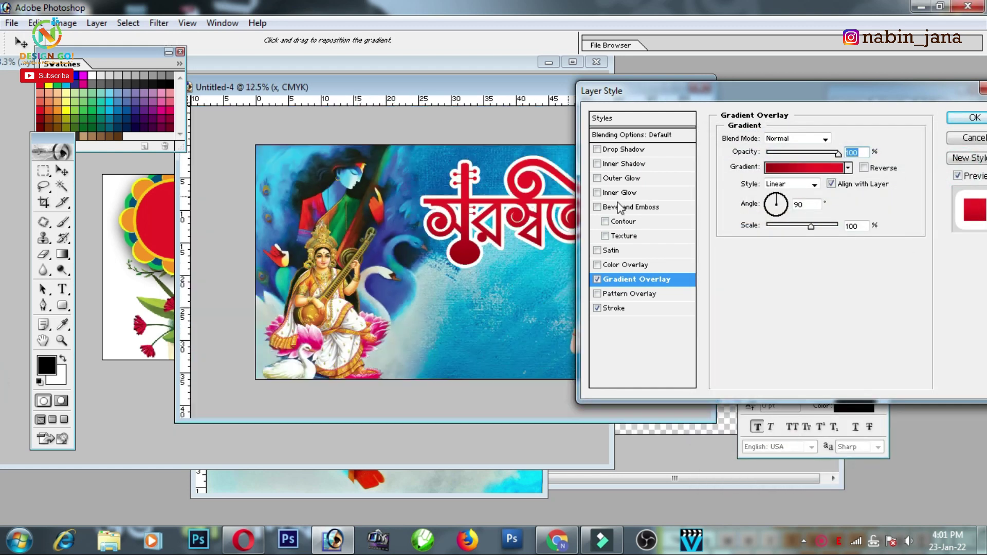
click(963, 119)
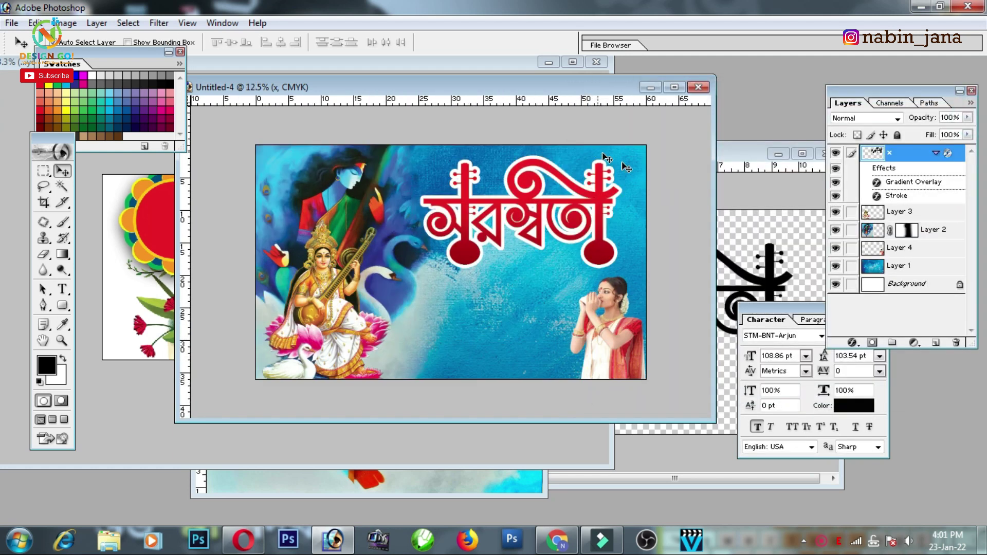
- Thin the title's white stroke to 27 px
double_click(895, 197)
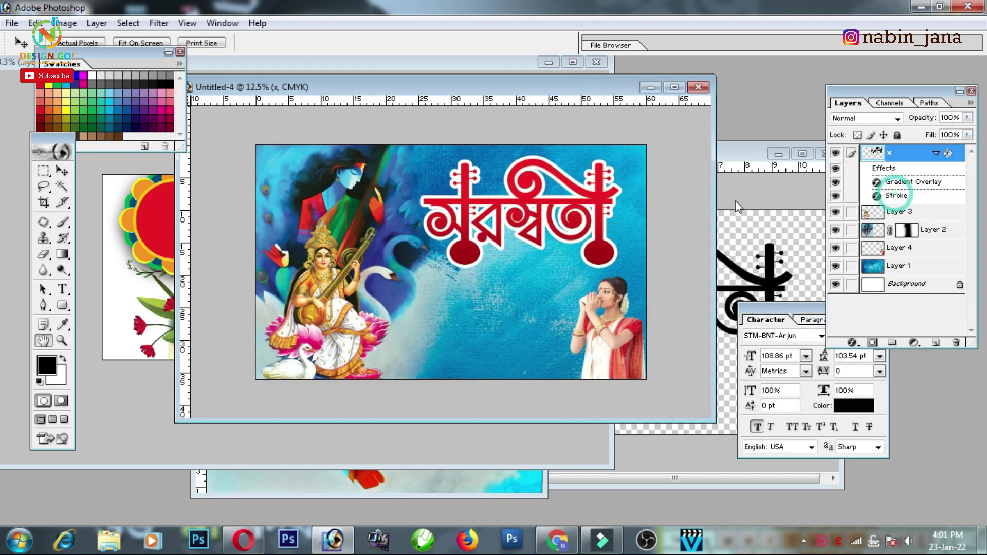
drag(780, 143, 778, 140)
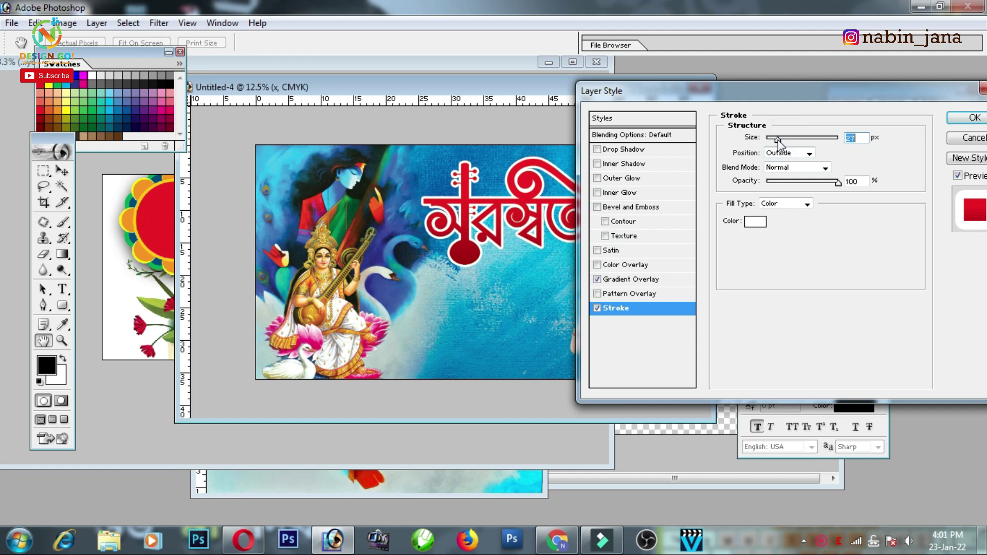
click(972, 118)
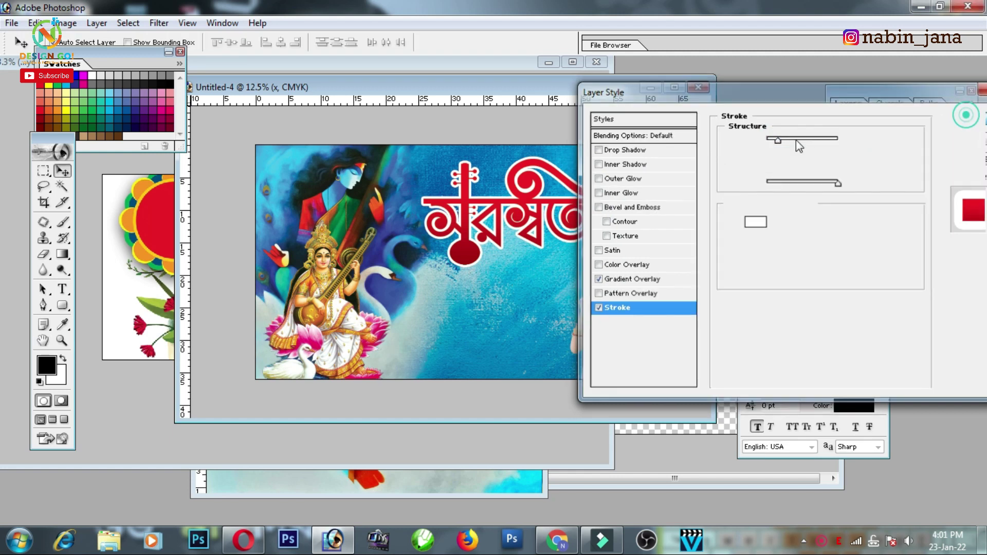
- Start opening another image and browse to the list of drives
click(12, 23)
click(26, 67)
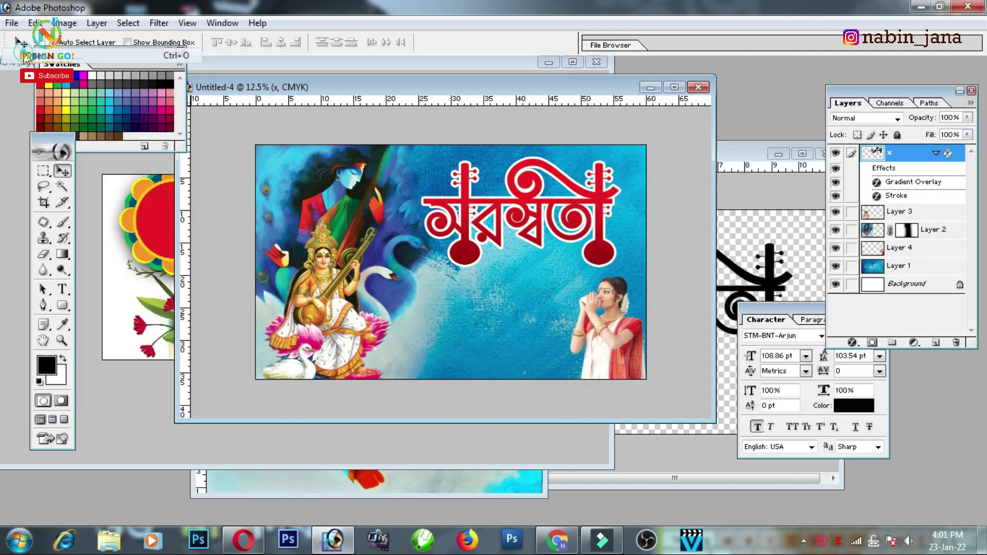
click(137, 210)
- Open the paint splash image from New Volume (H:) > ALL STOCK > Psd kolka & Shape
click(244, 134)
double_click(244, 135)
click(365, 39)
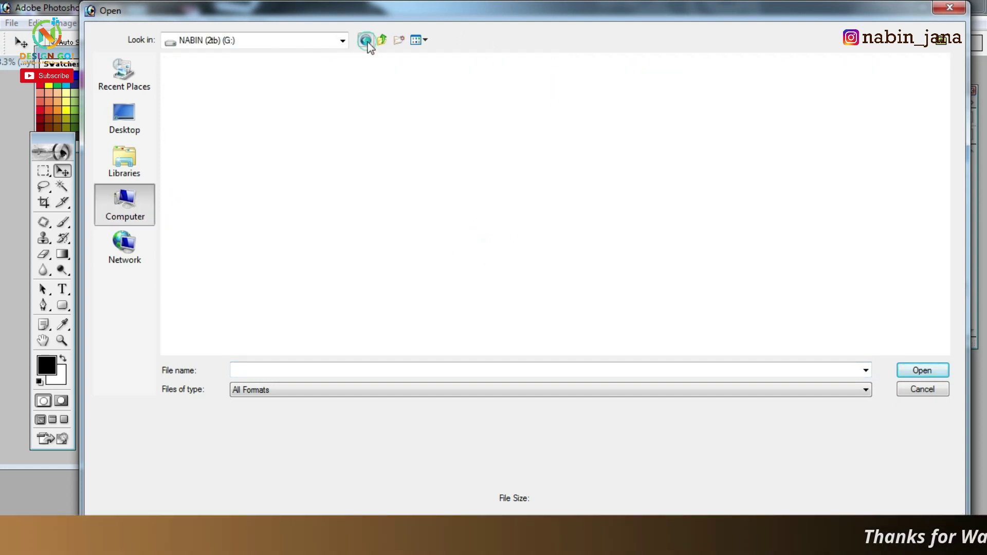
double_click(429, 130)
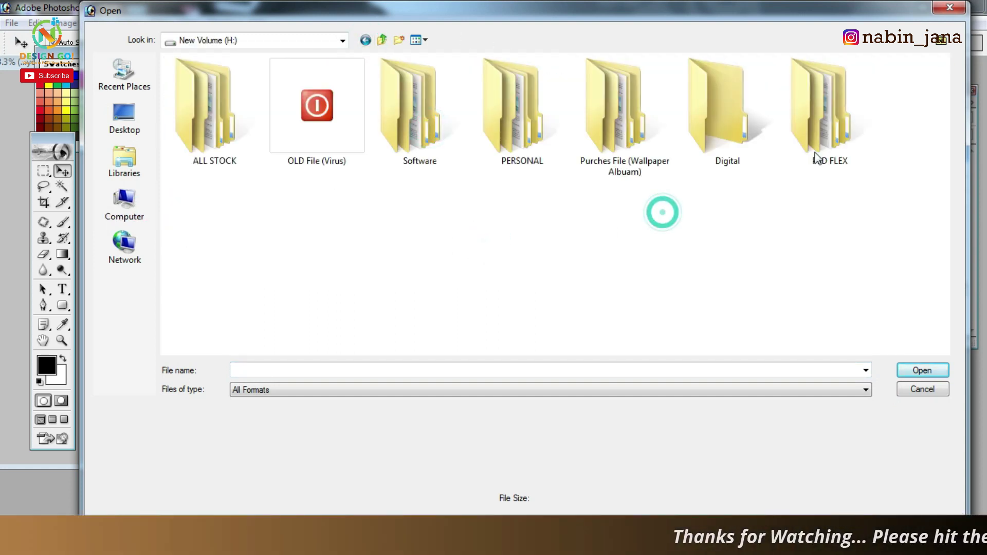
double_click(822, 103)
key(BackSpace)
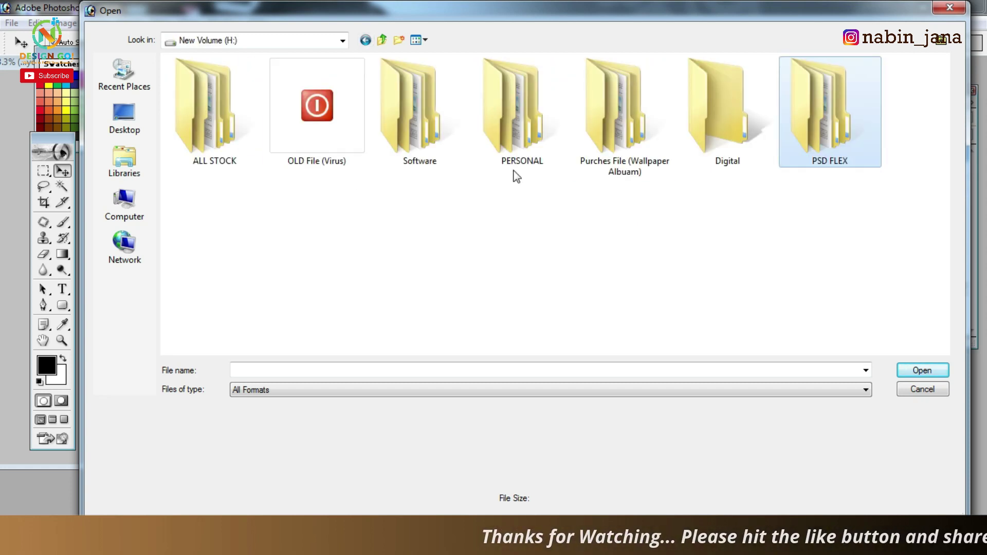
double_click(226, 109)
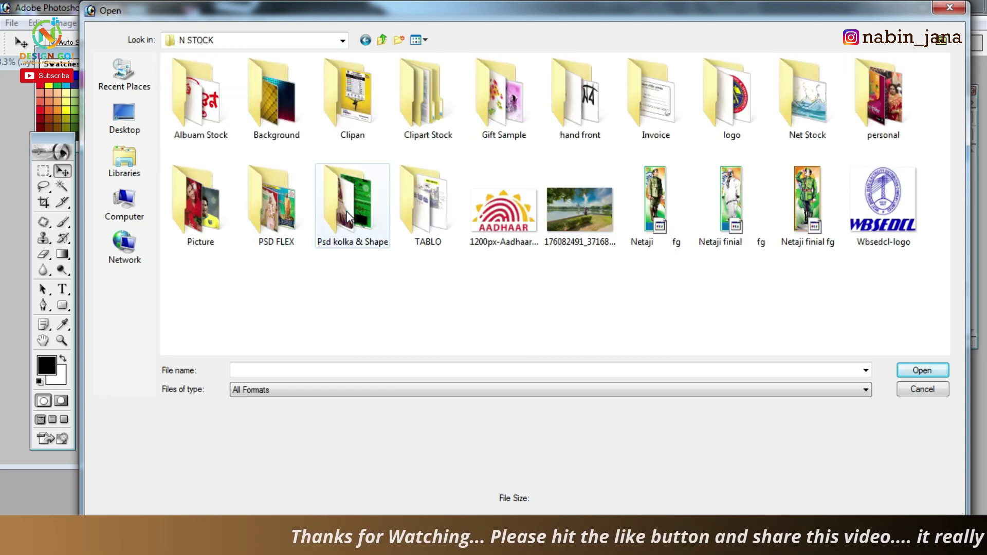
double_click(346, 211)
mouse_move(945, 82)
mouse_down()
mouse_move(945, 295)
mouse_move(945, 221)
mouse_up()
click(812, 288)
double_click(817, 278)
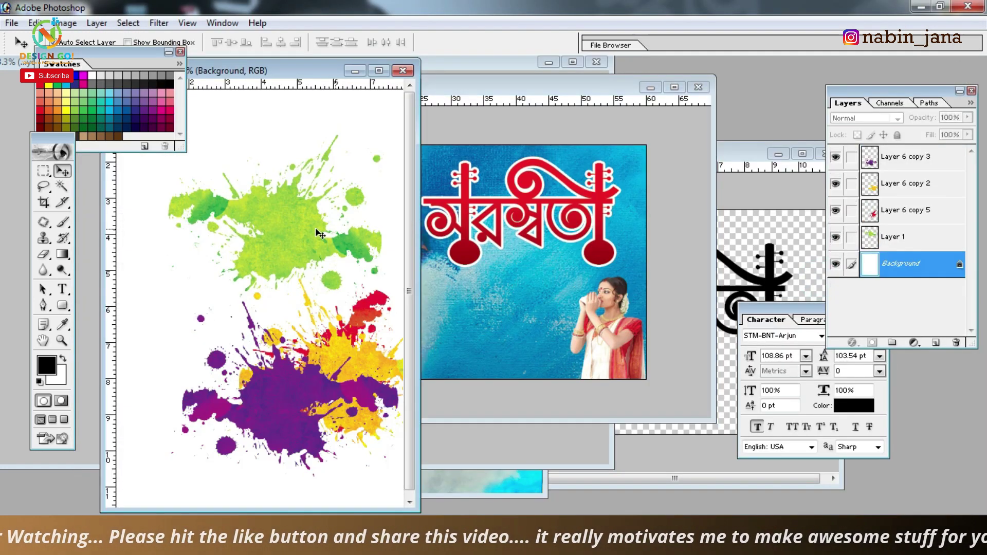
- Copy the yellow splash into the banner behind the title, scaled up and shifted left
drag(570, 205, 583, 194)
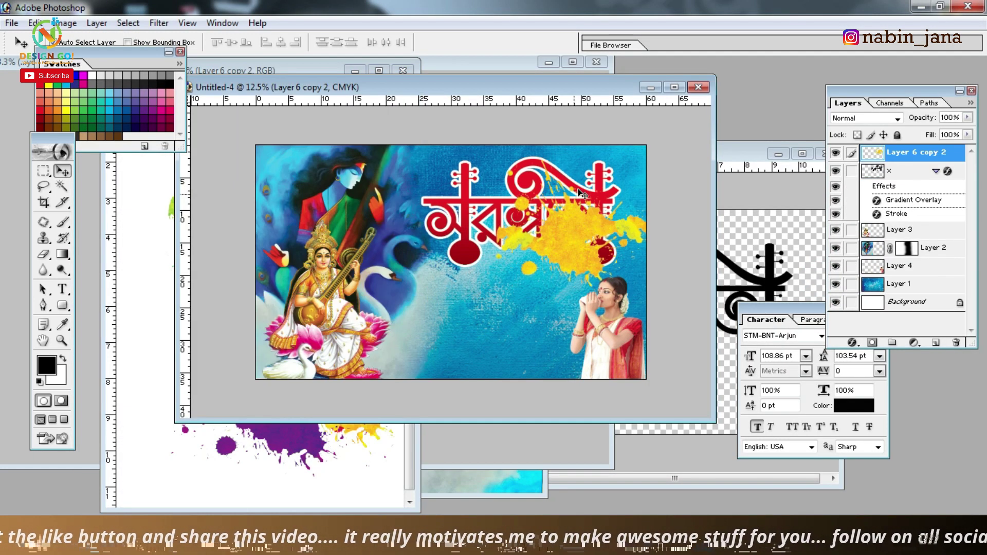
click(673, 88)
key(ctrl+bracketleft)
key(ctrl+plus)
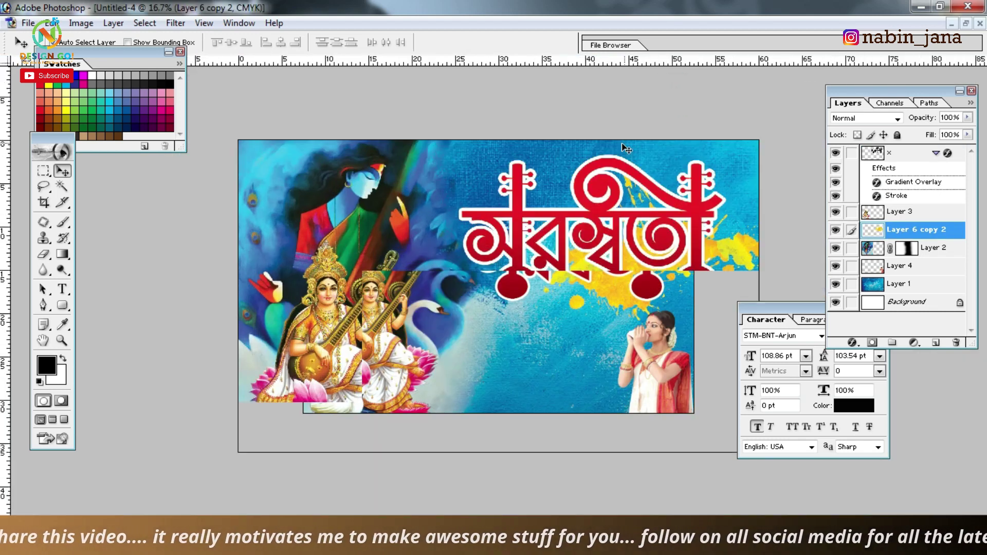
key(ctrl+t)
drag(663, 273, 693, 214)
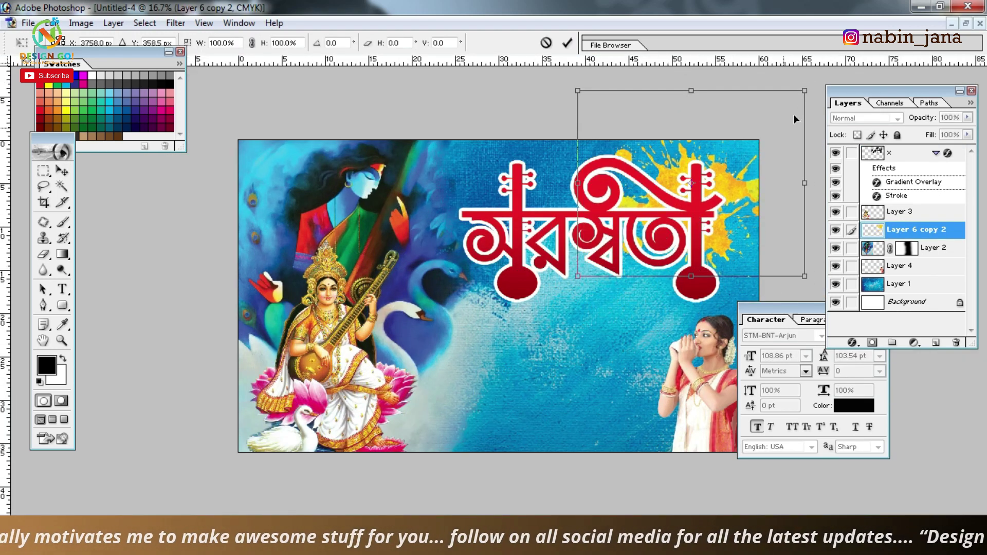
drag(807, 92, 853, 67)
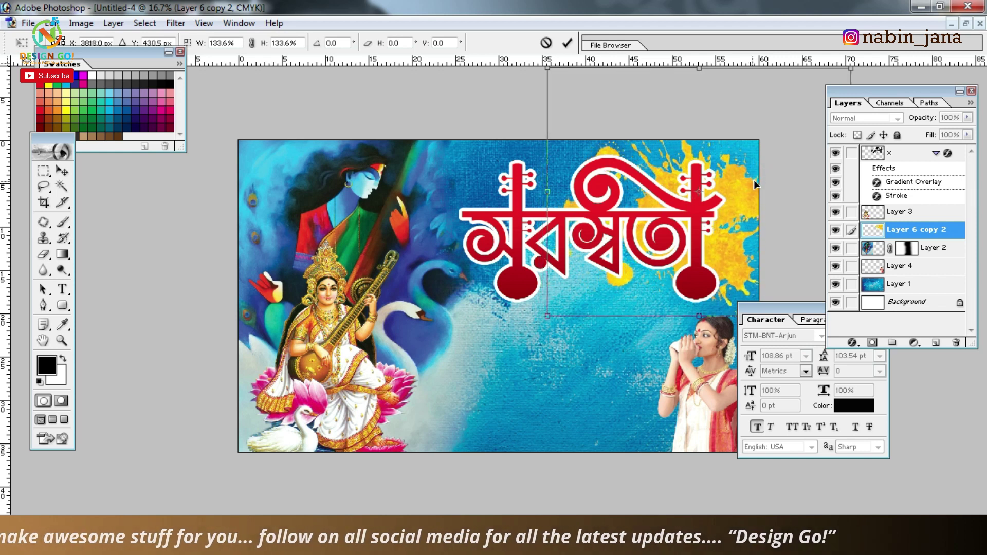
double_click(720, 203)
drag(721, 204, 583, 246)
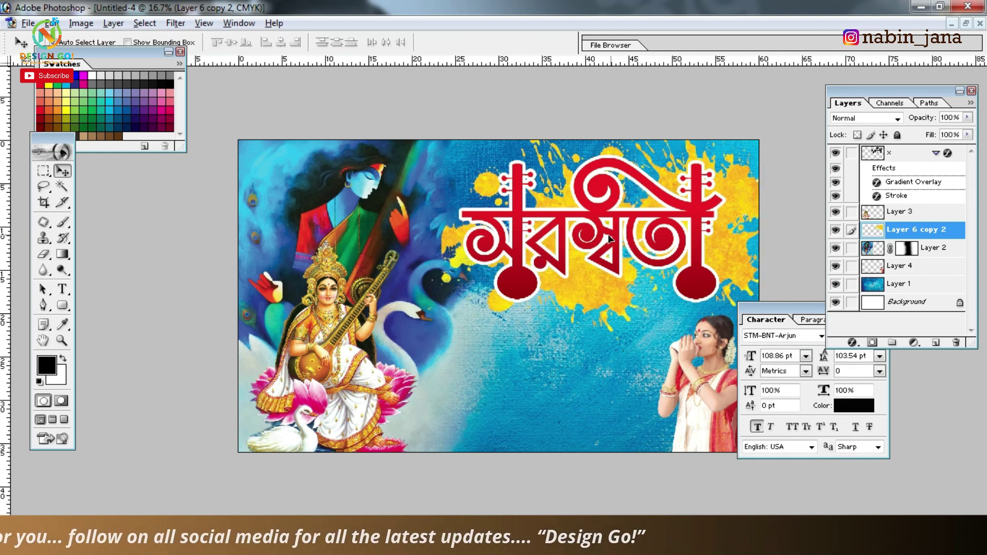
- Duplicate the yellow splash and rotate the copy
key(ctrl+j)
key(ctrl+t)
mouse_move(756, 206)
mouse_down()
mouse_move(460, 239)
mouse_move(684, 283)
mouse_up()
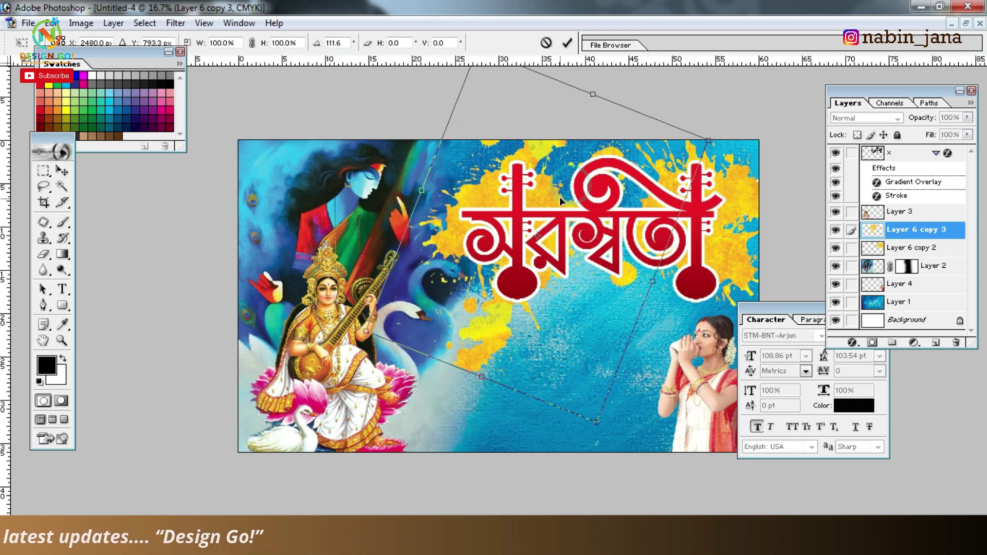
click(763, 356)
drag(703, 265, 544, 236)
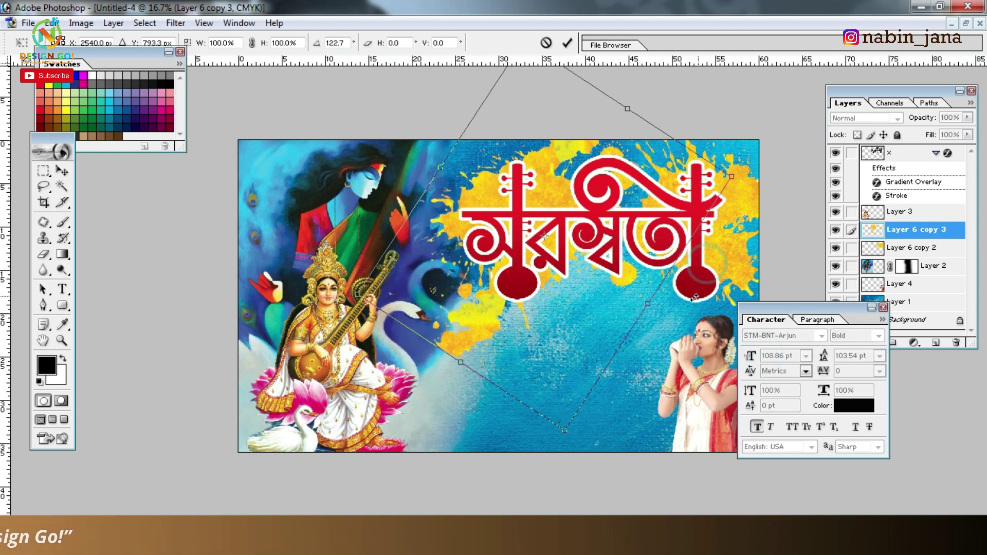
key(Return)
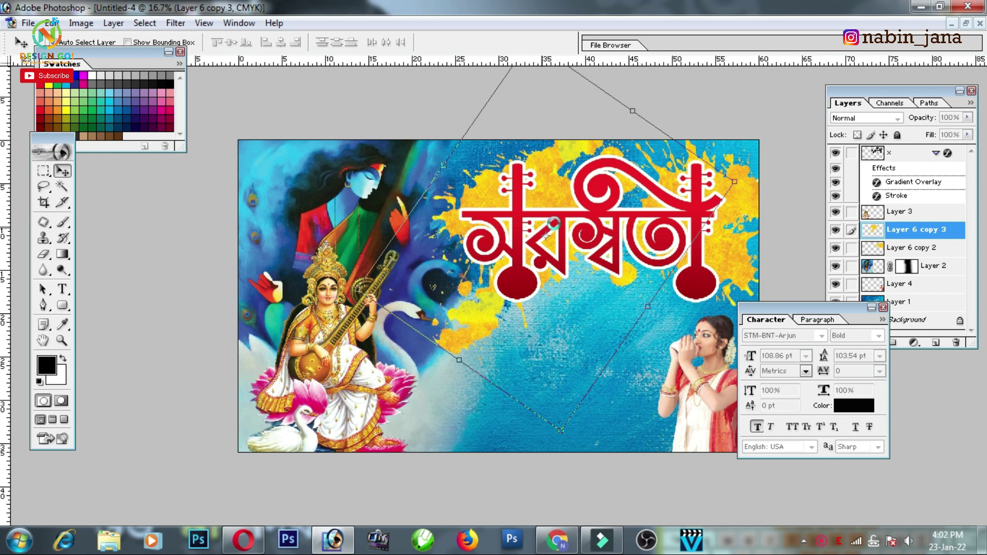
- Add another rotated splash copy toward lower left and merge all splash copies into one layer
drag(578, 201, 556, 267)
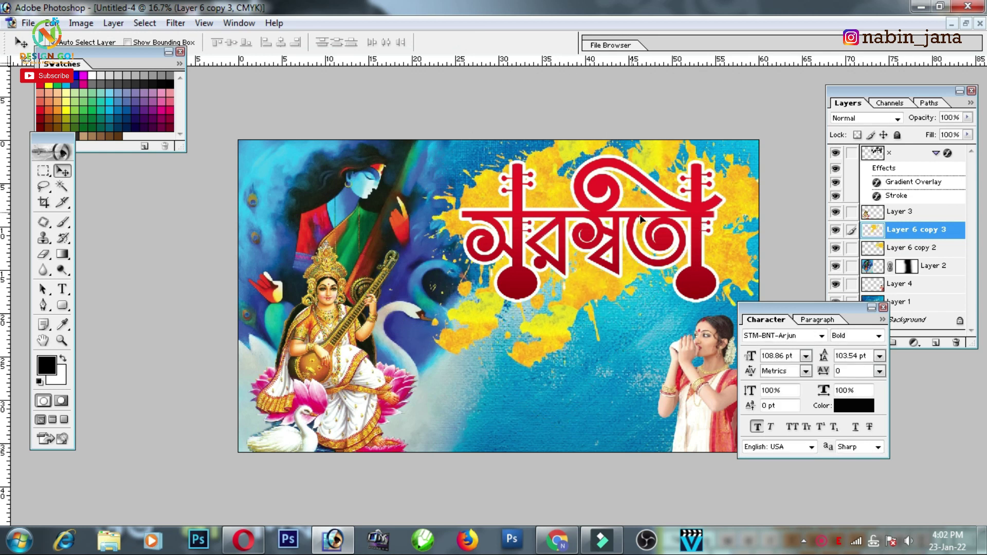
key(ctrl+t)
drag(791, 262, 677, 232)
key(Return)
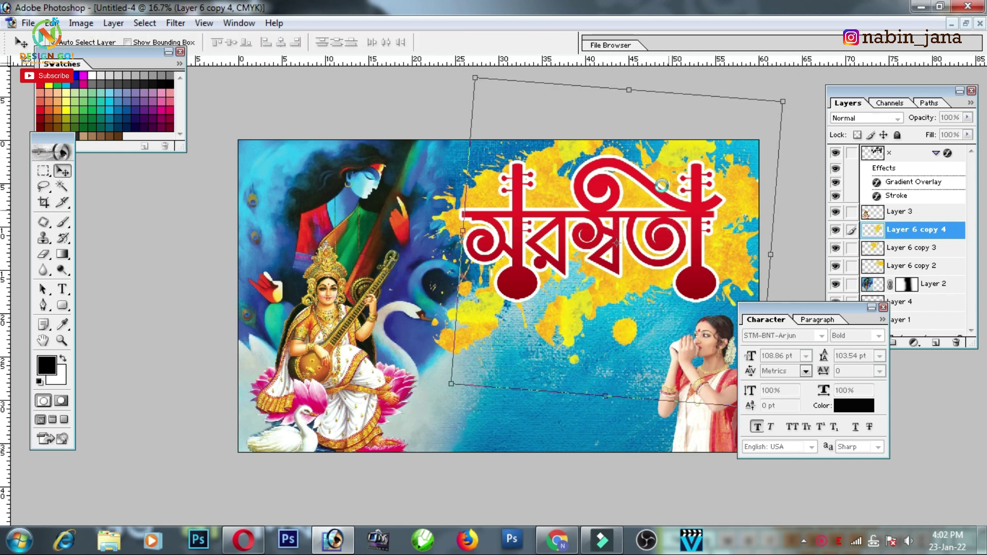
click(852, 250)
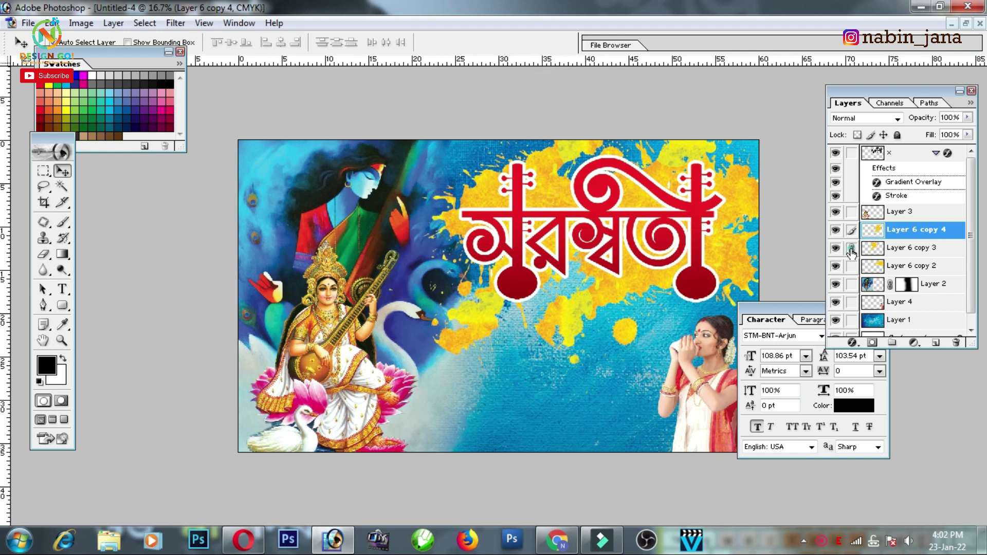
key(ctrl+e)
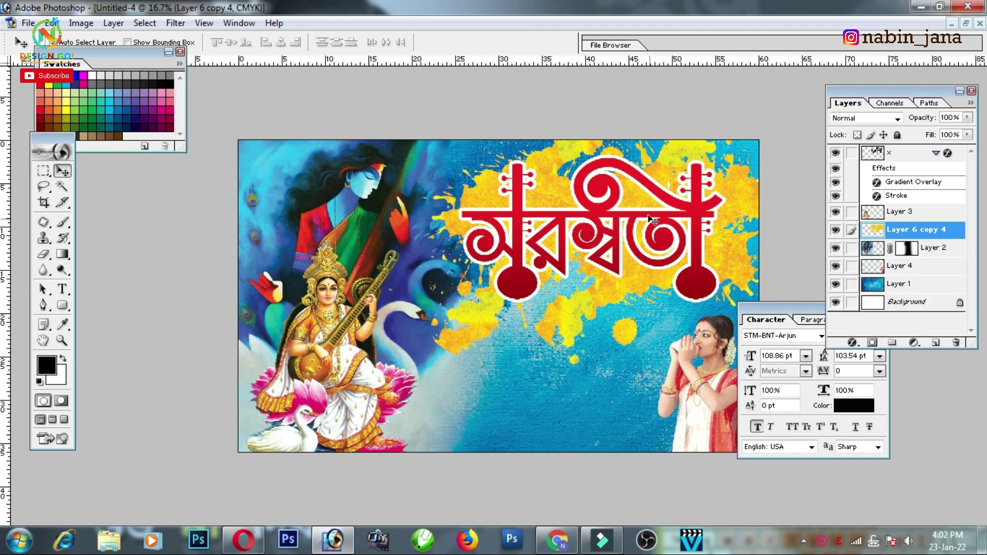
ctrl+click(666, 188)
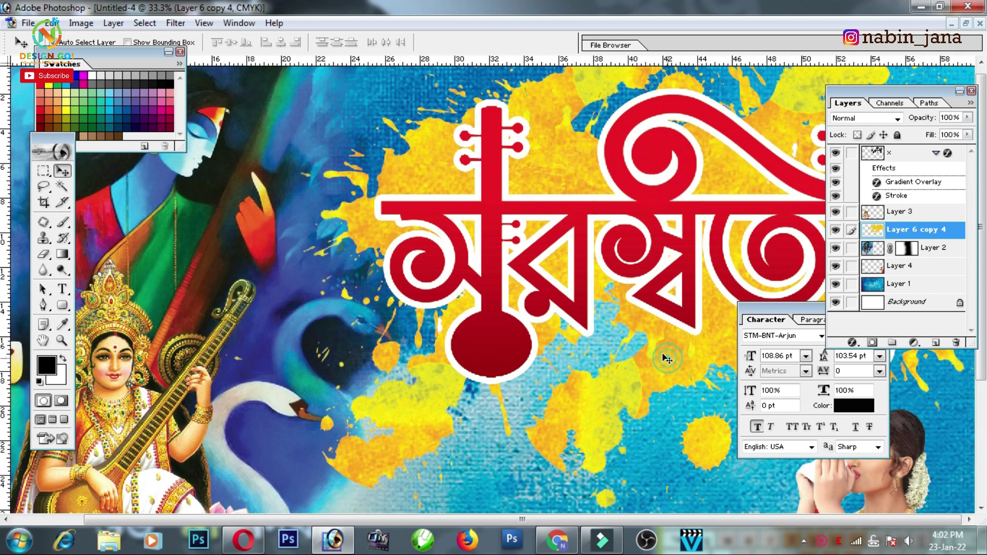
- Duplicate the splash as an Overlay-blended copy and merge it into the splash below
key(ctrl+j)
click(867, 120)
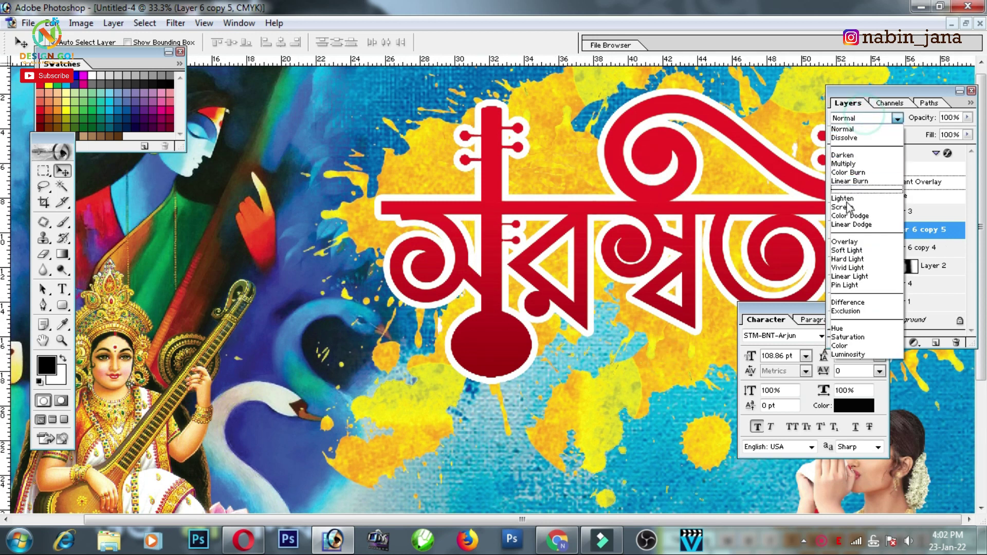
click(853, 253)
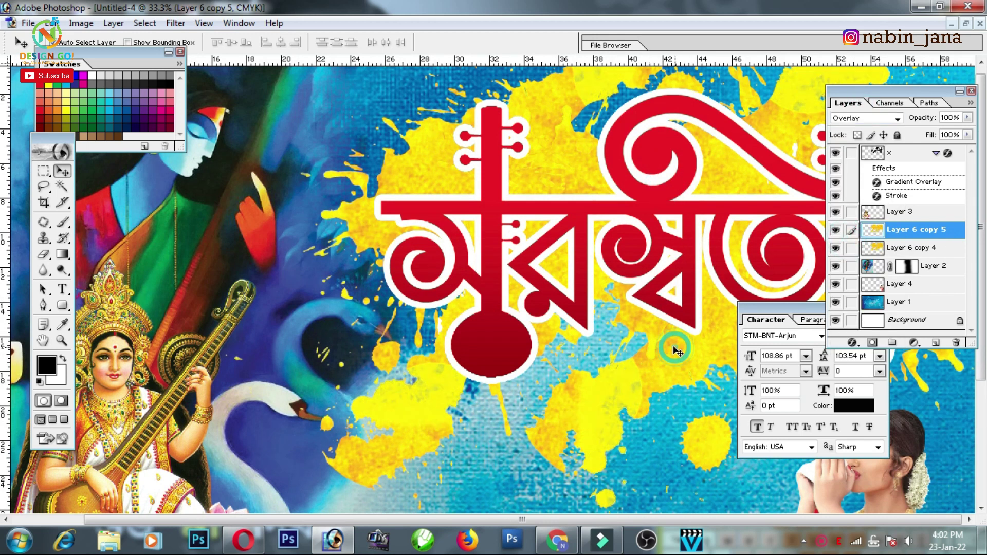
ctrl+alt+click(677, 348)
click(853, 250)
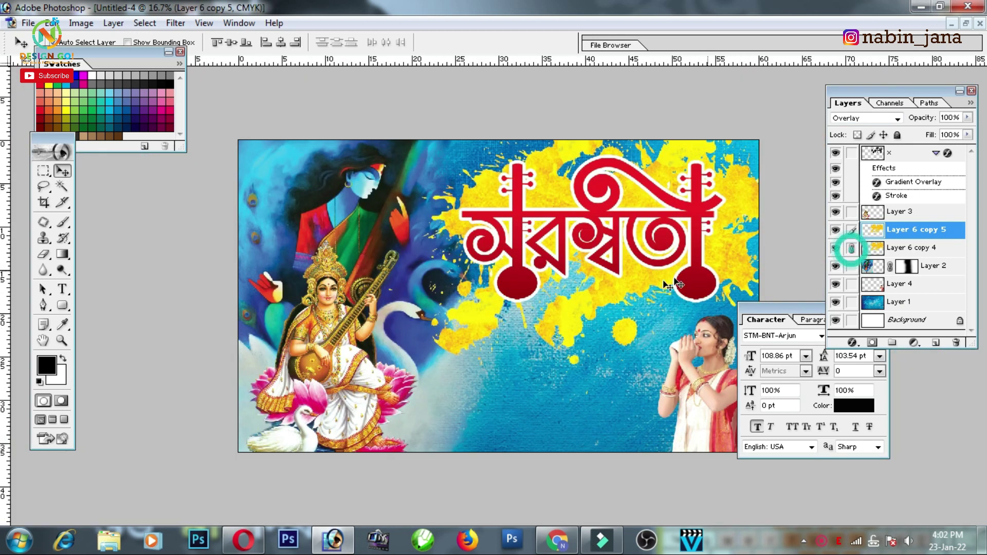
key(ctrl+e)
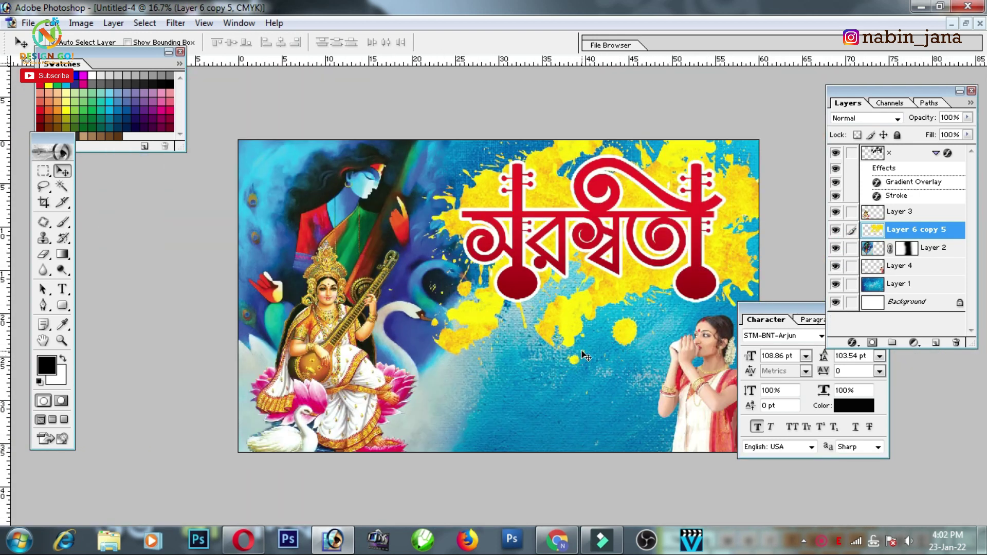
- Nudge the goddess figure slightly to the left
ctrl+click(583, 354)
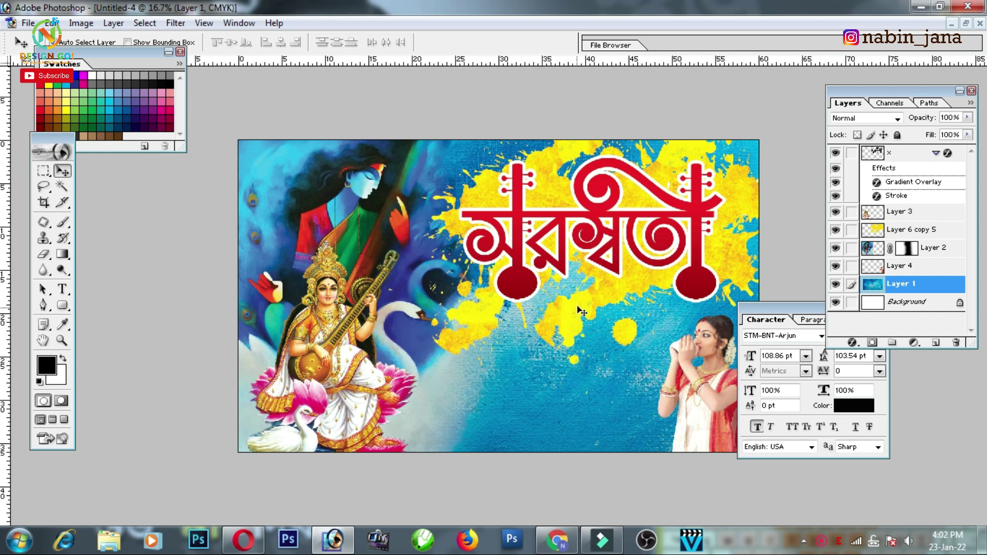
drag(782, 309, 860, 426)
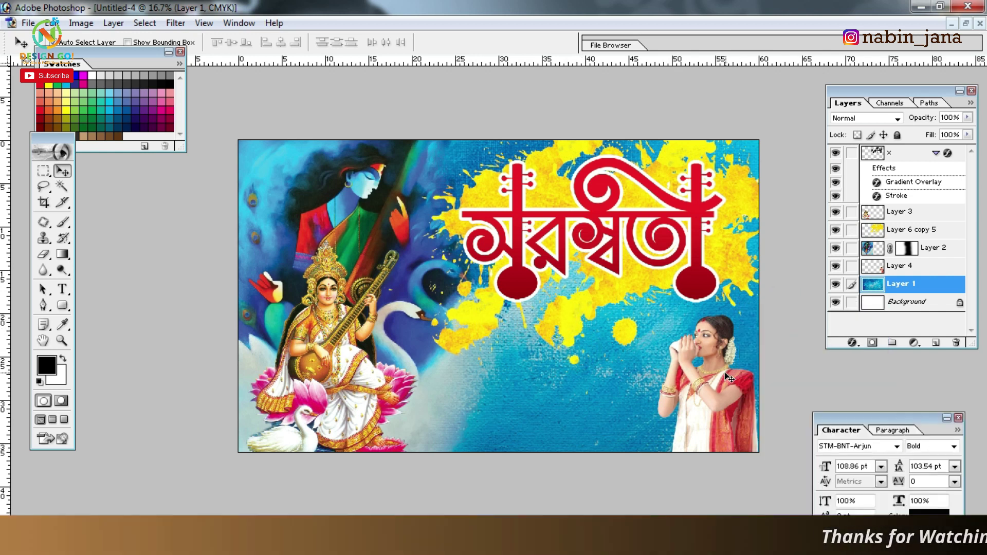
drag(347, 353, 334, 355)
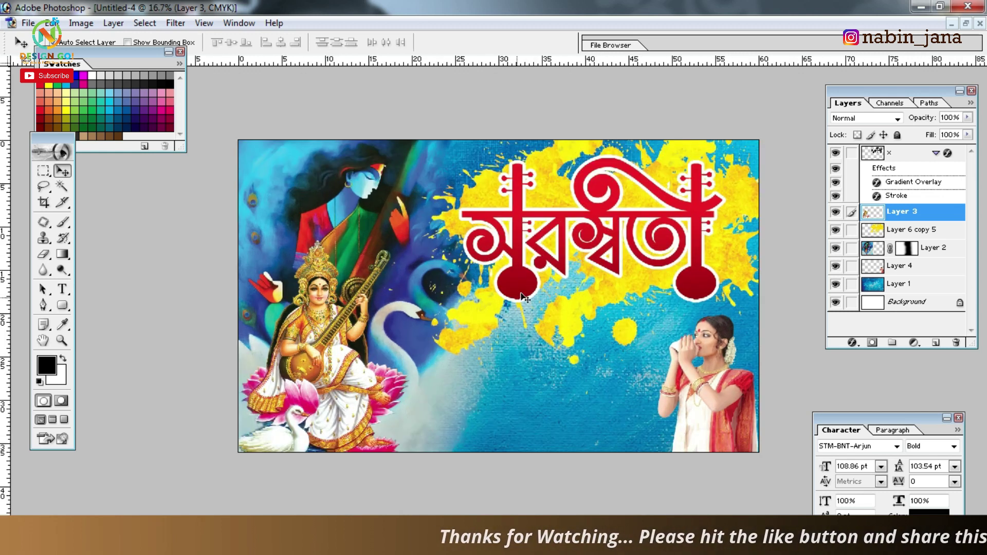
- Float the banner window and copy the red flower circle into it
click(965, 22)
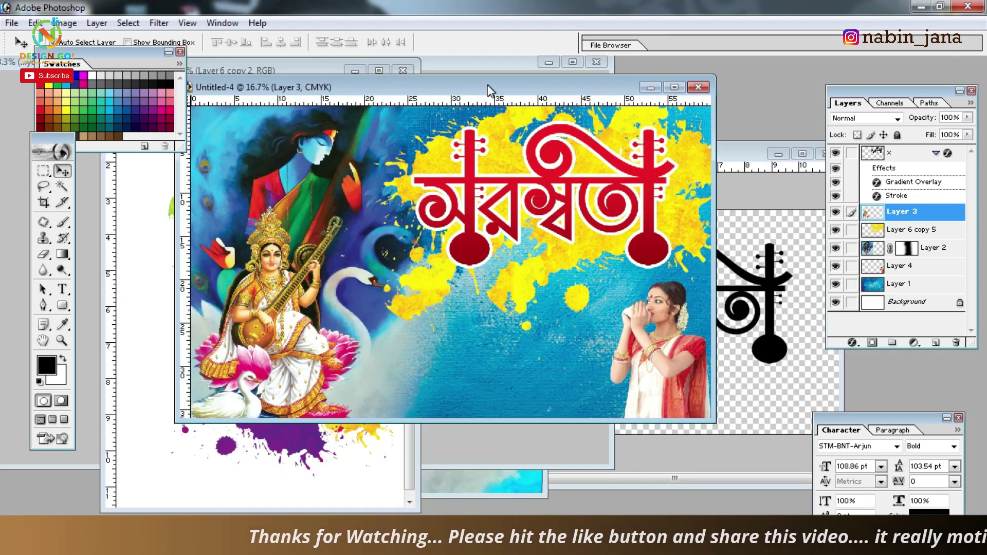
drag(487, 84, 653, 169)
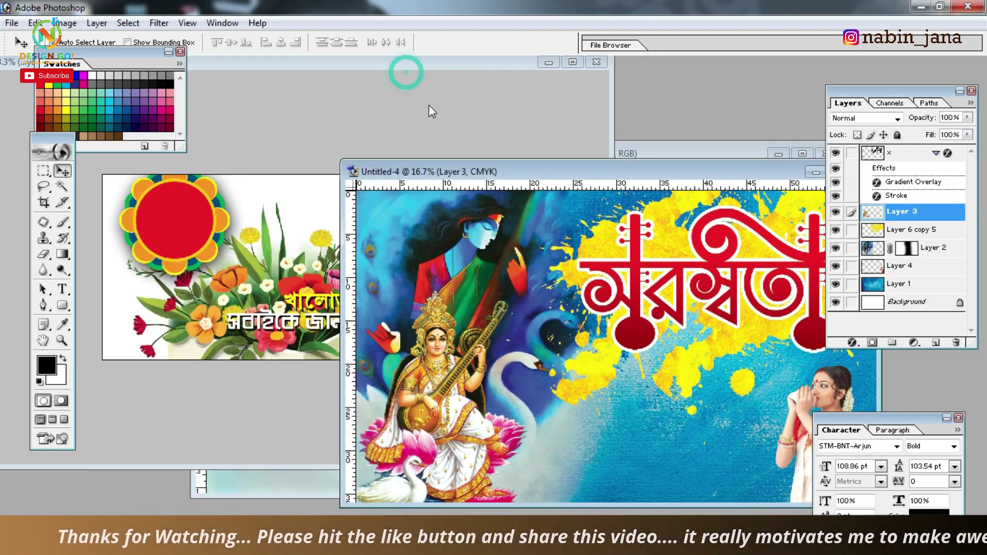
click(429, 106)
mouse_move(176, 241)
mouse_down()
mouse_move(622, 389)
mouse_move(572, 237)
mouse_up()
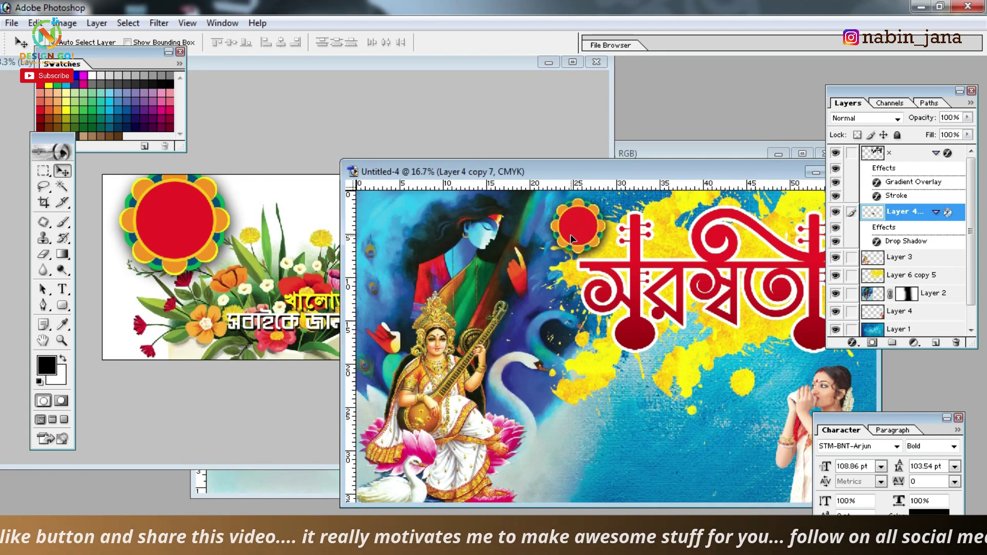
- Copy the location and invitation Bengali text lines into the banner, then maximize it
click(259, 293)
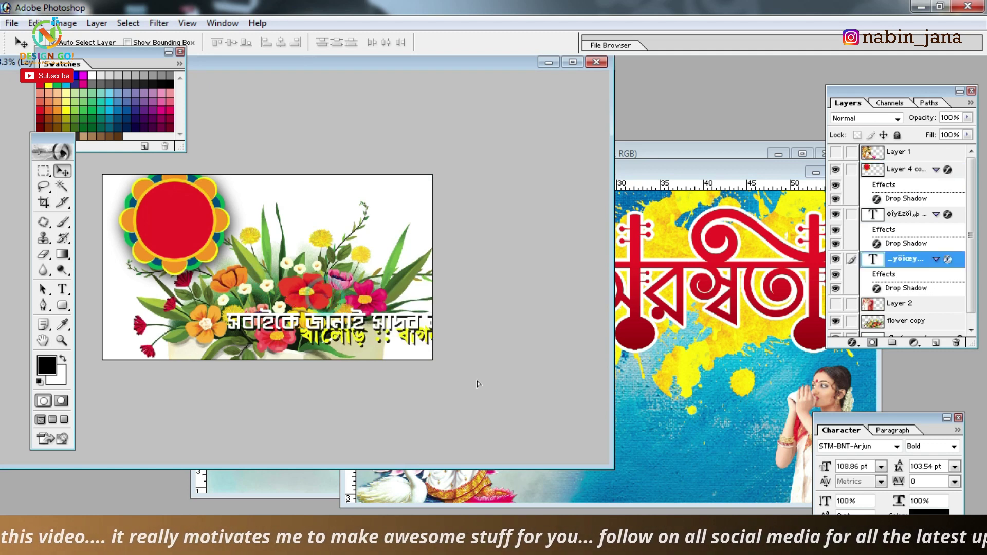
drag(329, 301, 477, 381)
click(323, 333)
drag(323, 327, 650, 464)
click(268, 306)
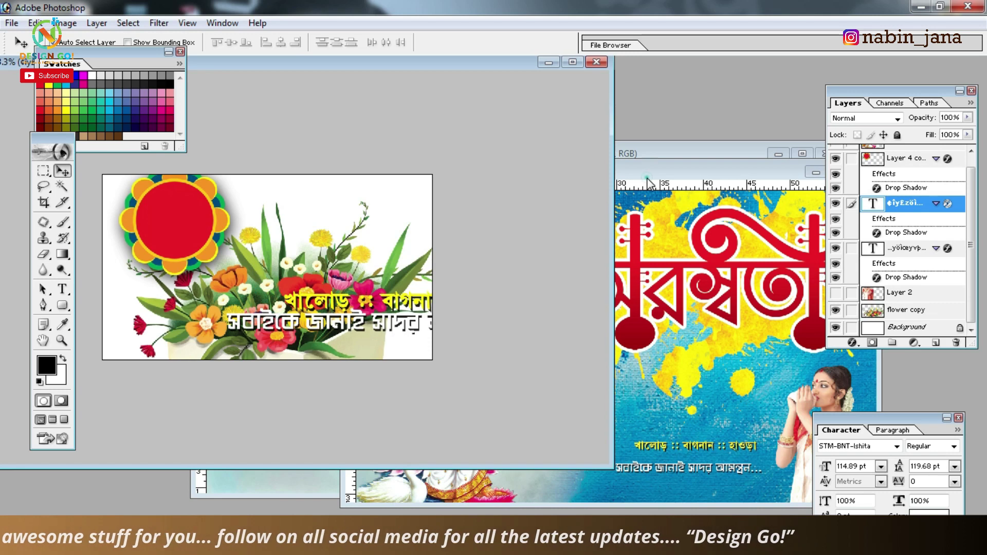
click(642, 154)
double_click(594, 167)
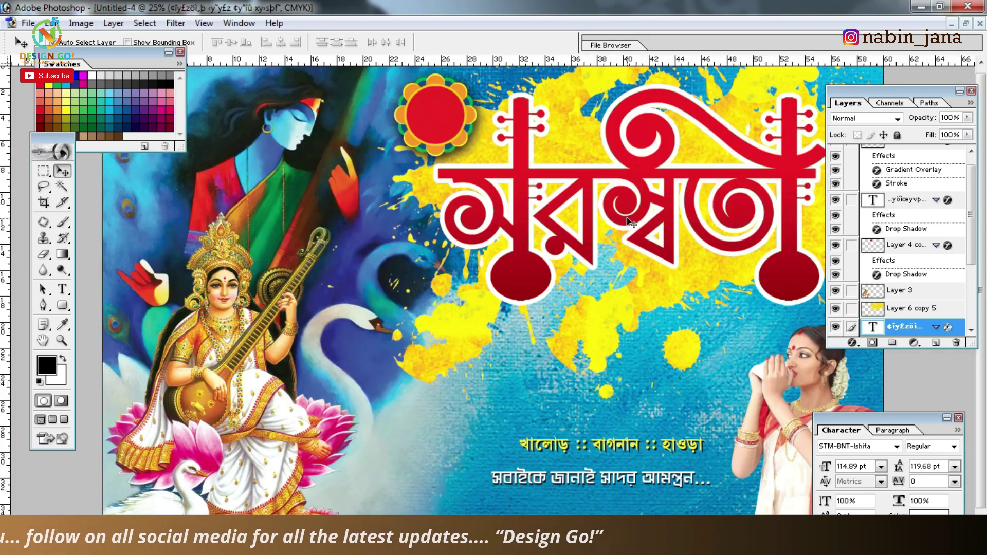
click(583, 398)
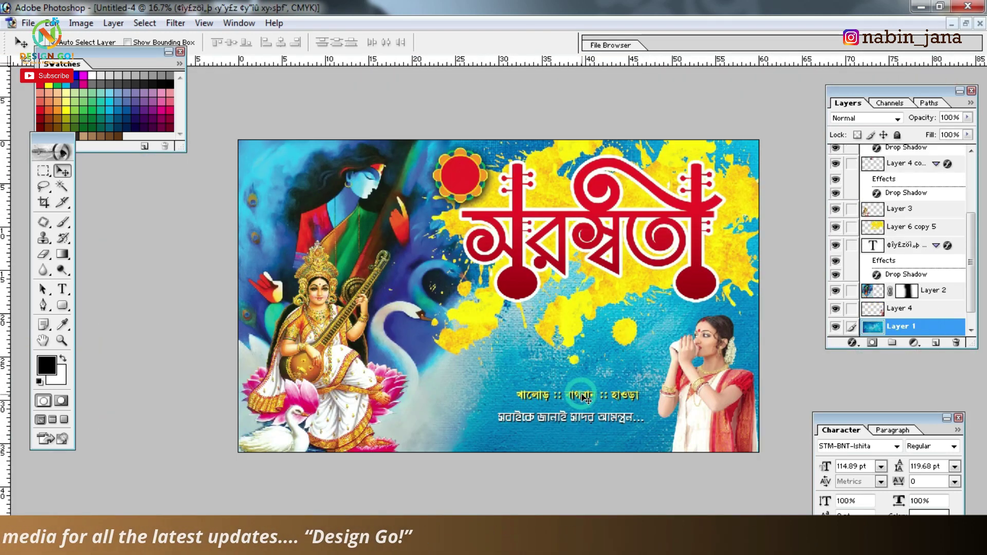
- Duplicate the address line upward and retype it as সার্বজনীন using the Bangla Normal Style layout
click(596, 399)
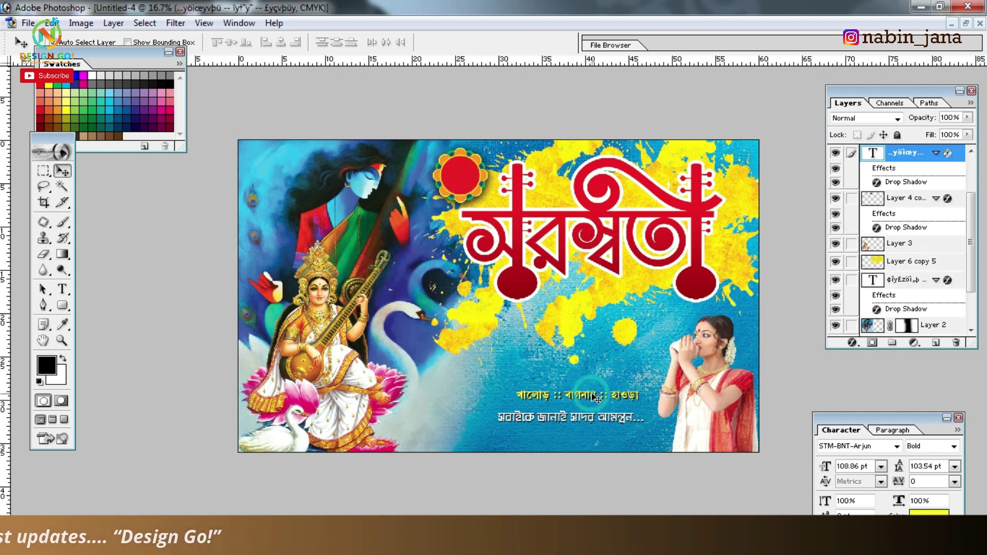
drag(596, 400, 597, 360)
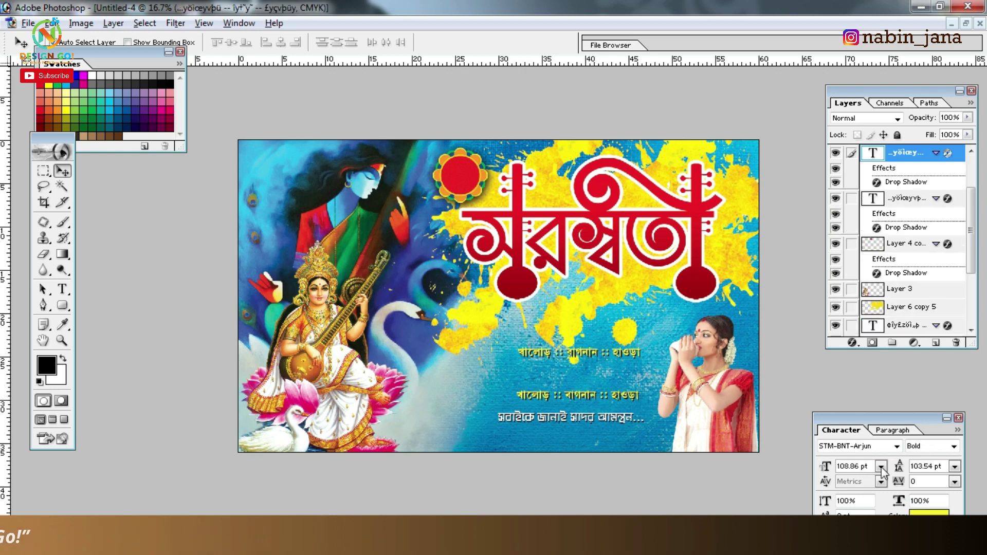
click(897, 446)
scroll(942, 332, down, 2)
click(643, 334)
click(62, 290)
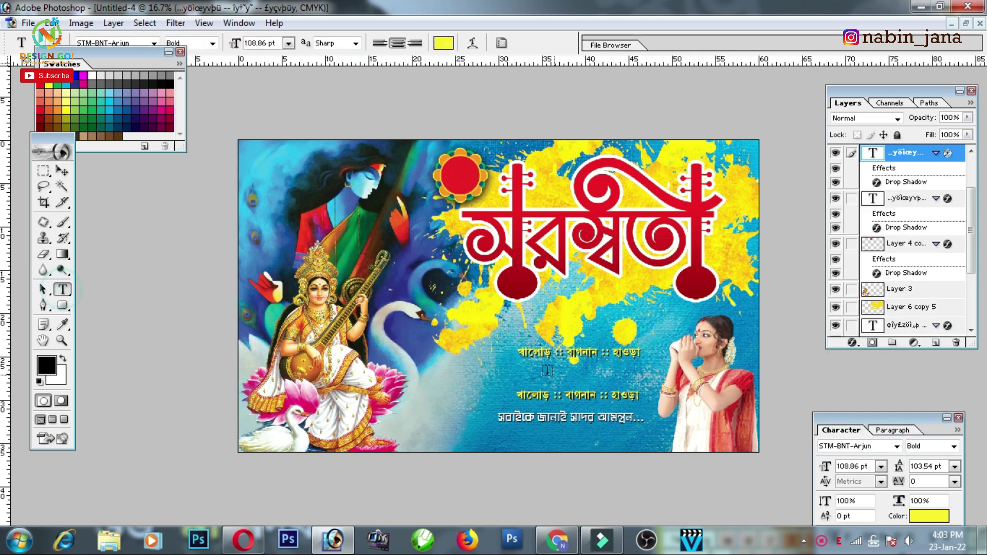
triple_click(565, 357)
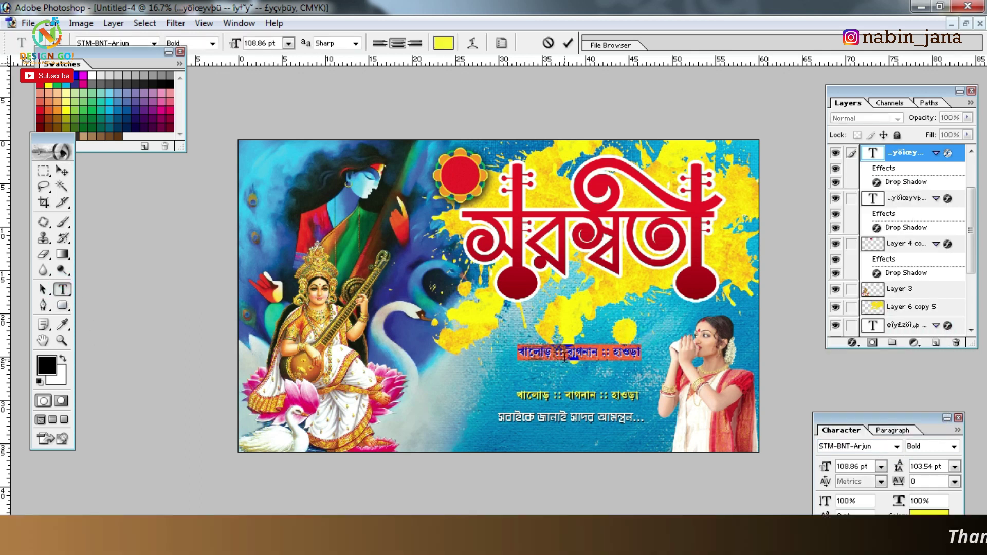
text(ব)
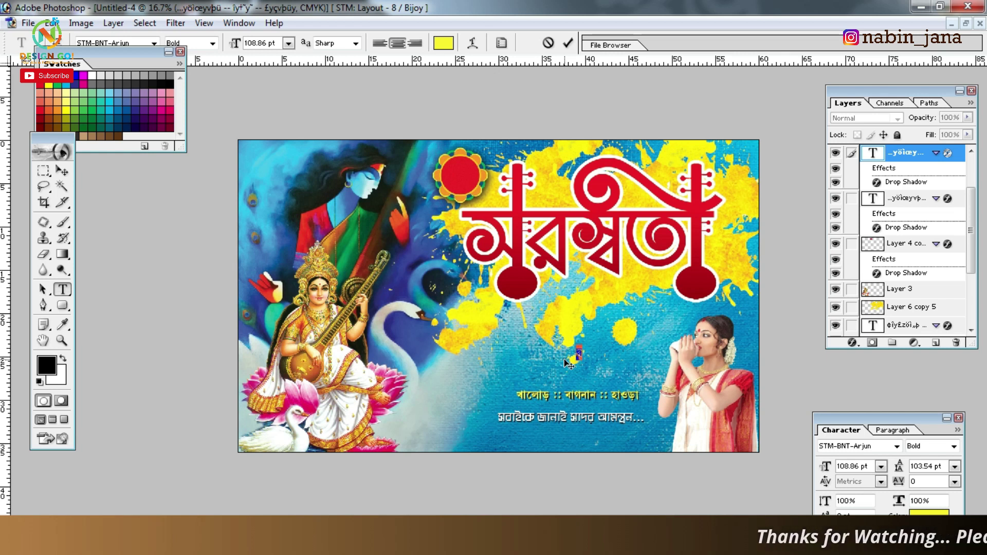
right_click(771, 534)
mouse_move(715, 452)
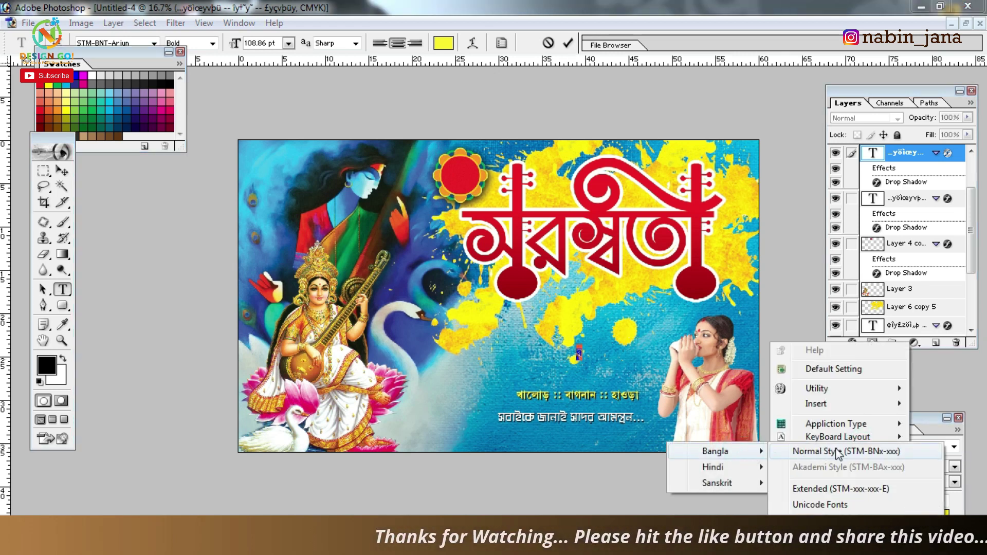
click(836, 450)
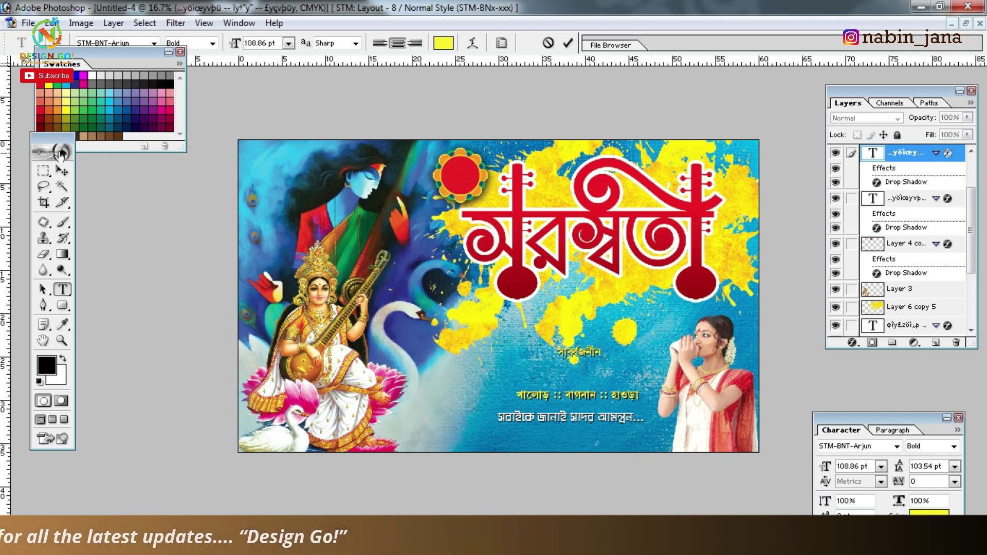
- Enlarge the সার্বজনীন text to about 388%, shift it left, and colour it black
key(ctrl+t)
drag(600, 345, 632, 338)
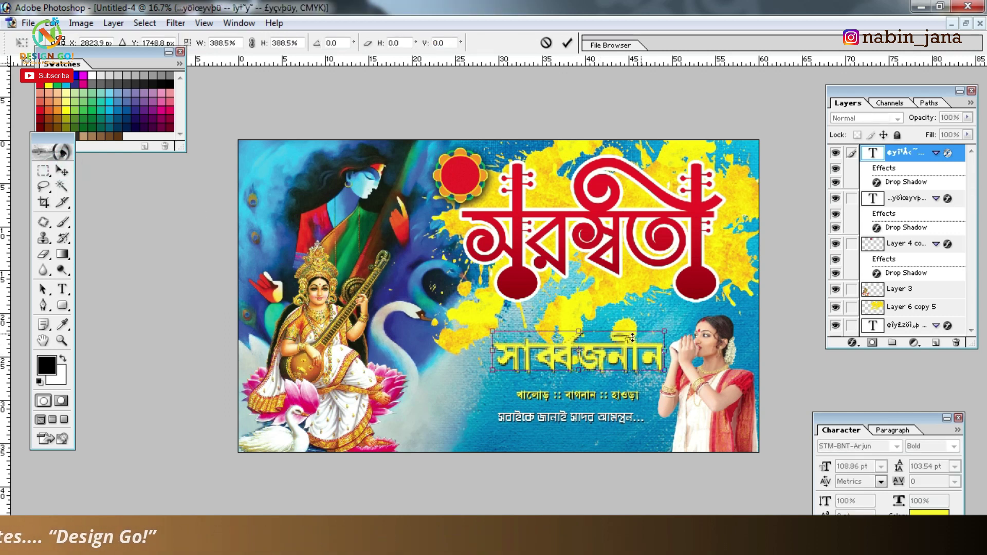
key(Return)
key(ctrl+plus)
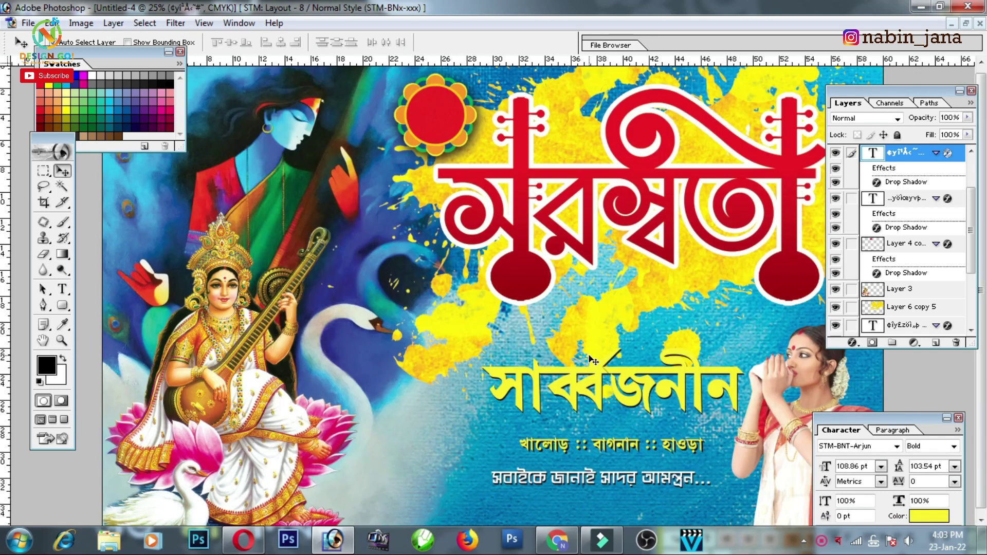
drag(667, 394, 539, 380)
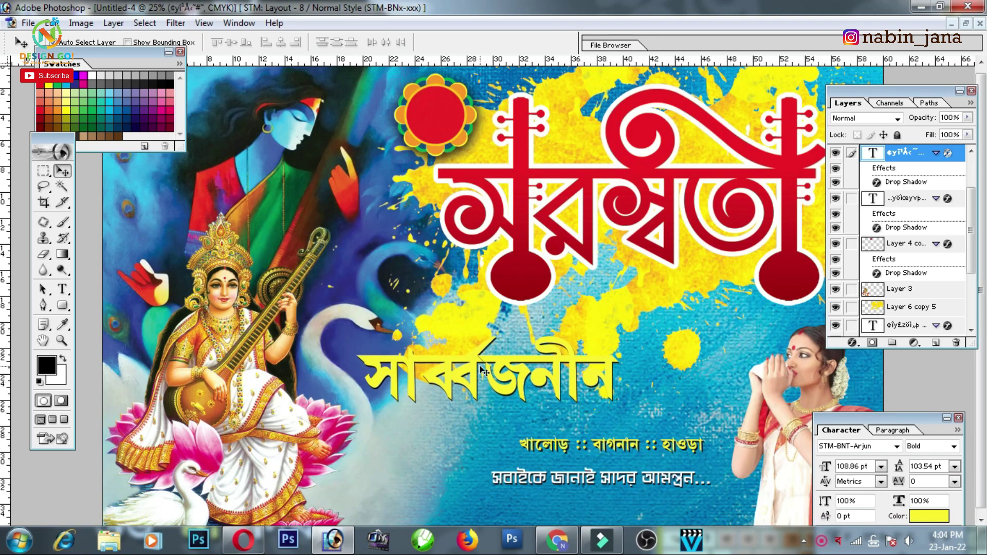
click(940, 516)
click(637, 245)
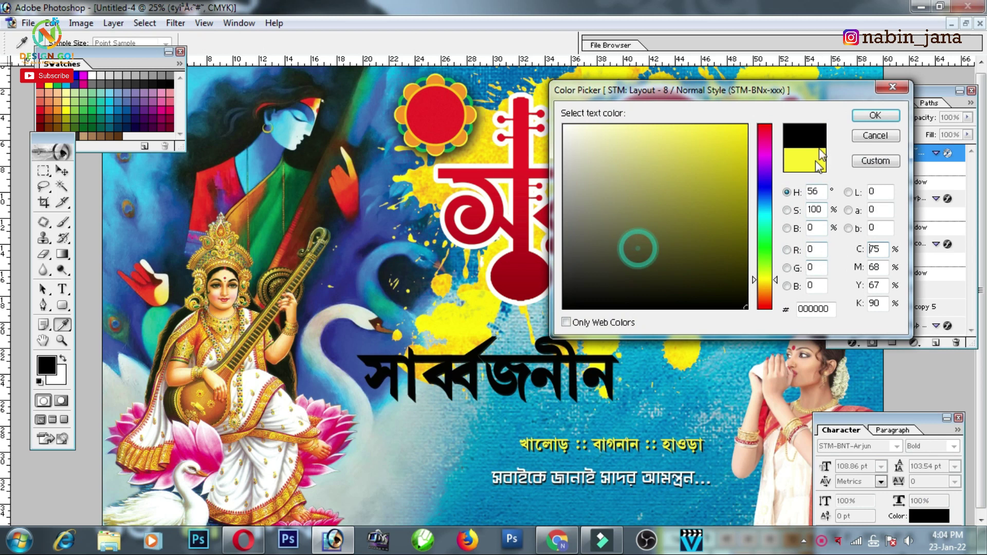
click(869, 114)
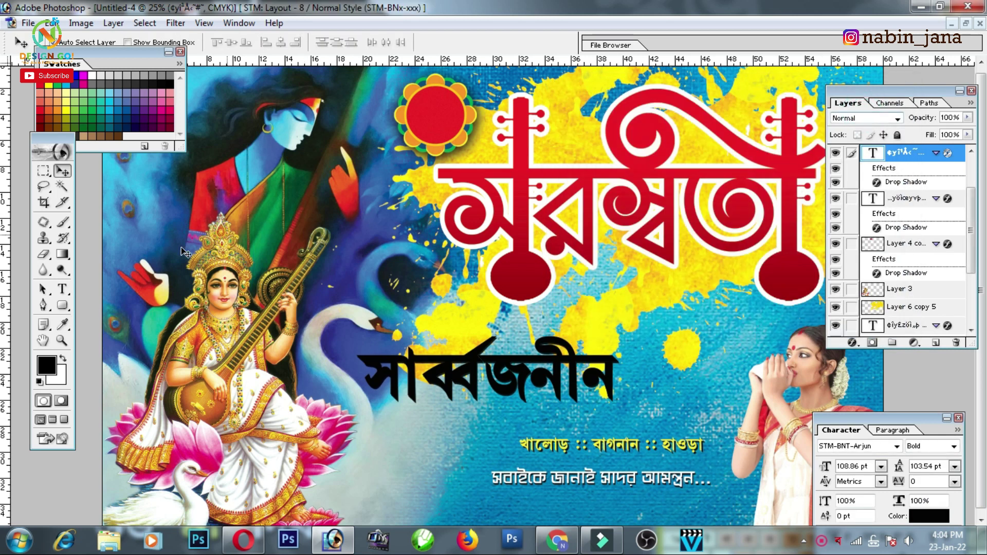
- Append শ্রী শ্রী after সার্বজনীন in the black line
click(63, 290)
click(549, 383)
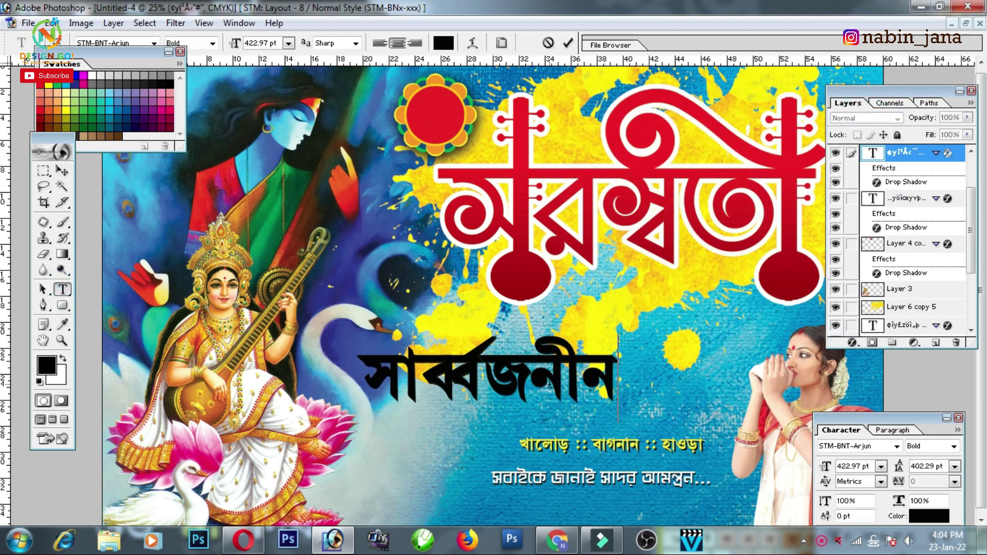
text( শত)
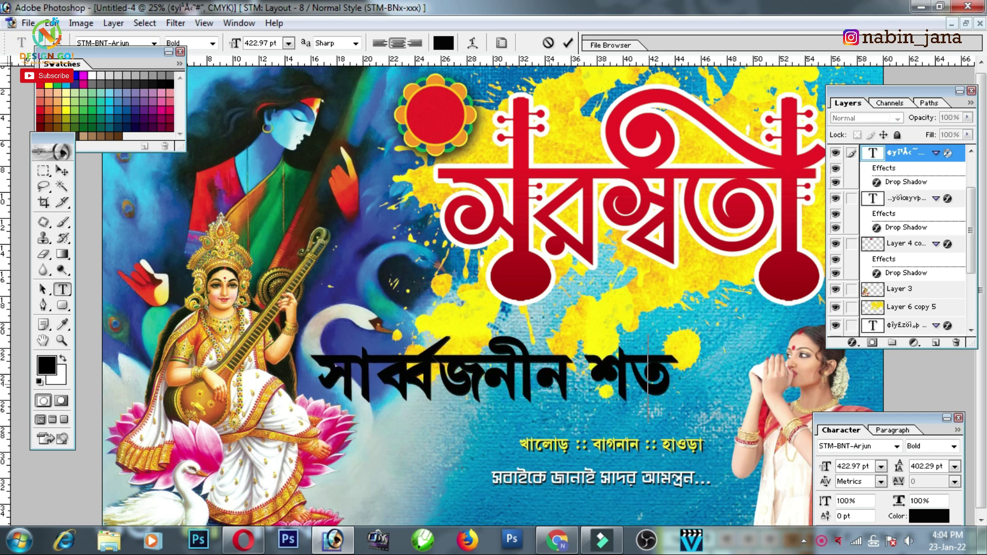
key(BackSpace)
key(BackSpace)
key(BackSpace)
text(শ্রী)
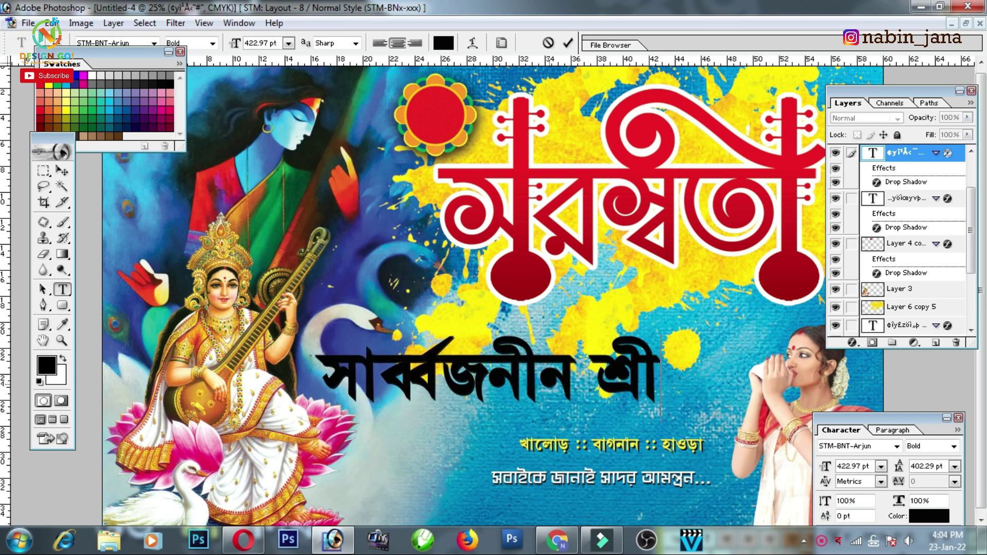
text( শ্রী)
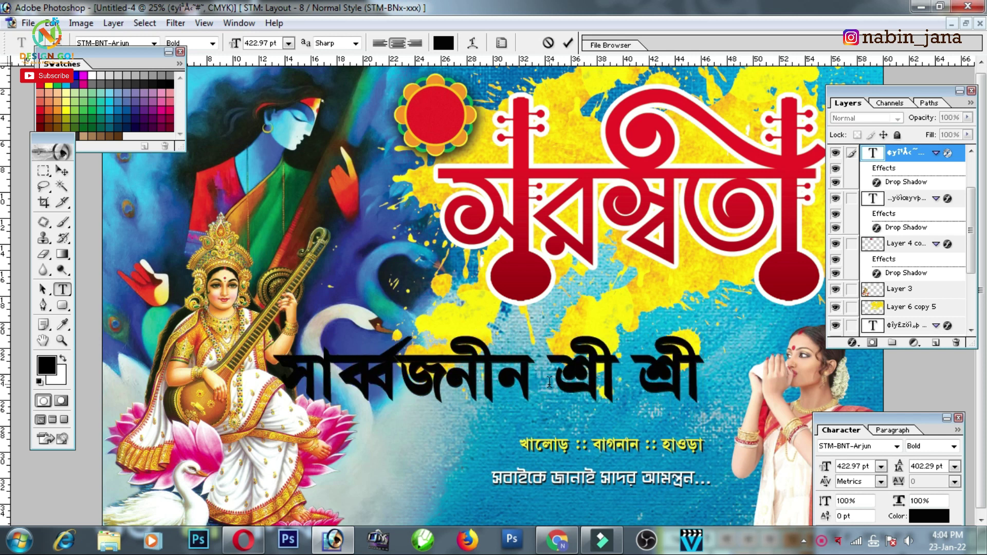
click(64, 172)
key(ctrl+minus)
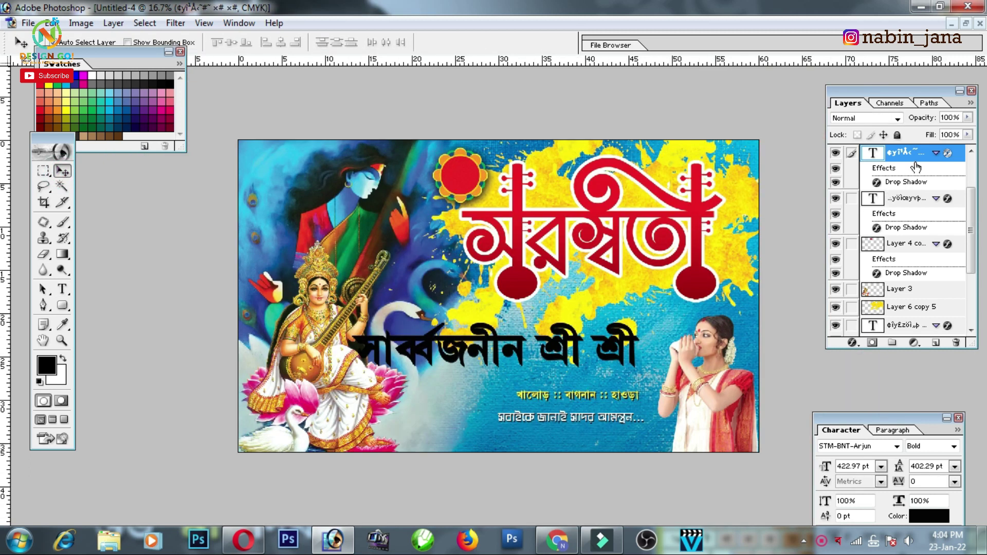
- Set the black line's tracking to -10, then move it to the banner top and shrink it
click(954, 482)
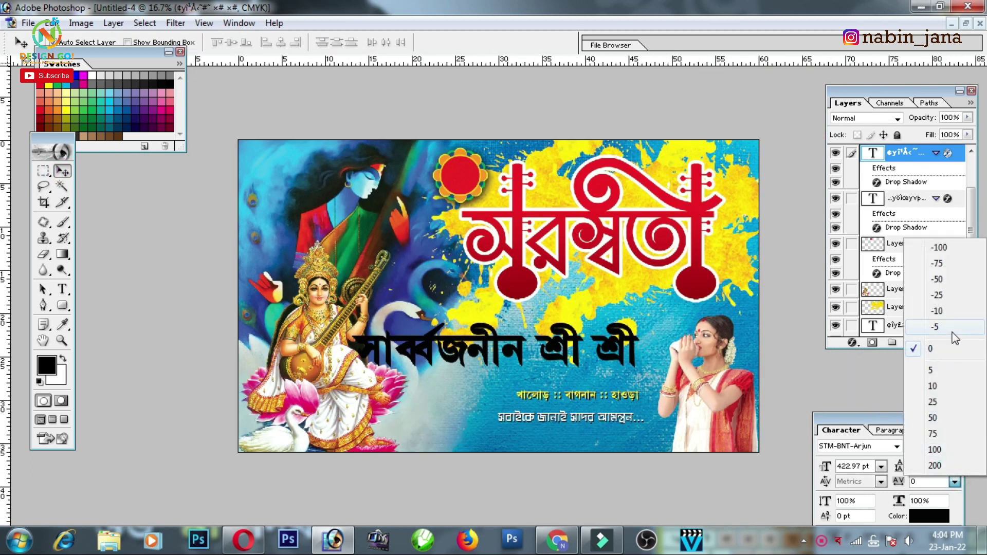
click(945, 310)
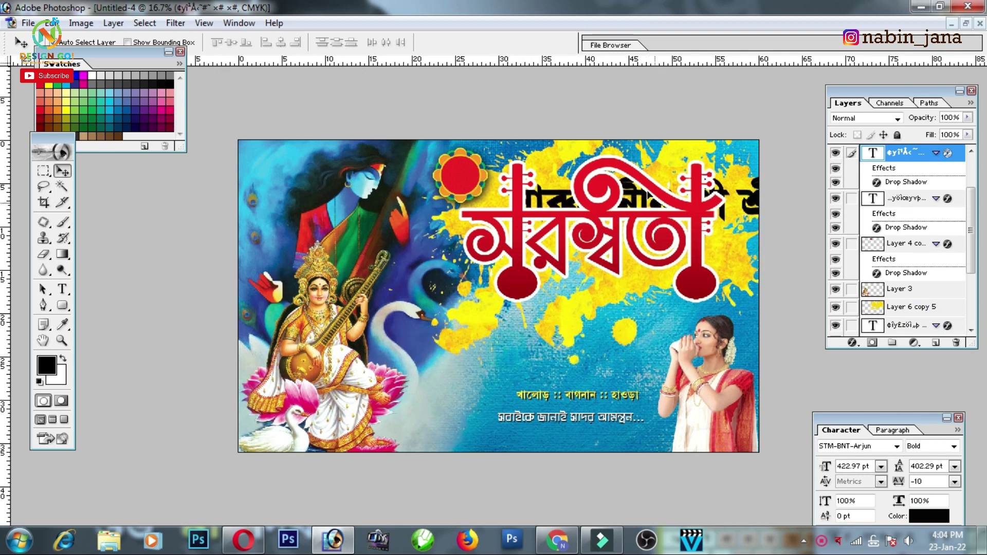
drag(510, 354, 634, 175)
key(ctrl+t)
drag(765, 188, 591, 174)
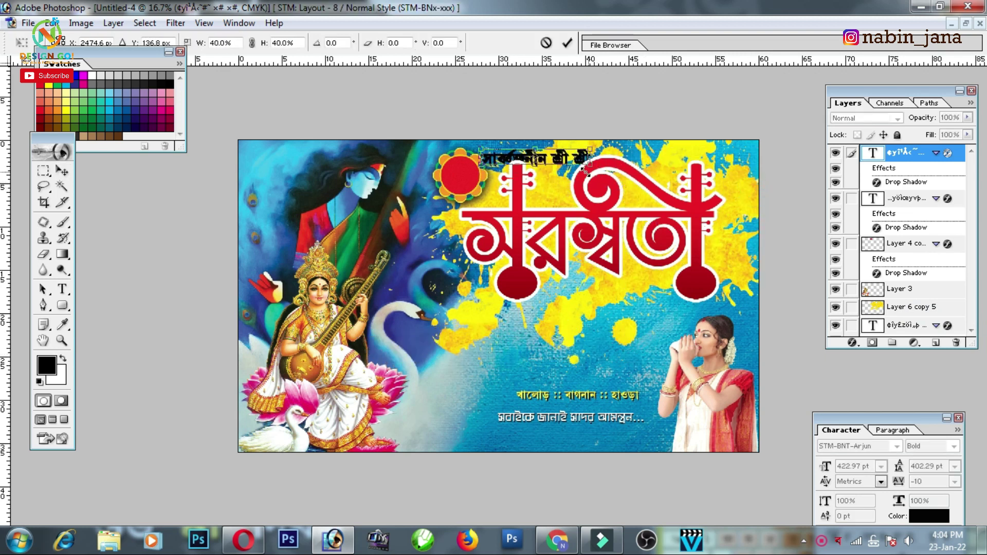
key(Return)
- Move the red flower down beside the swan
key(ctrl+plus)
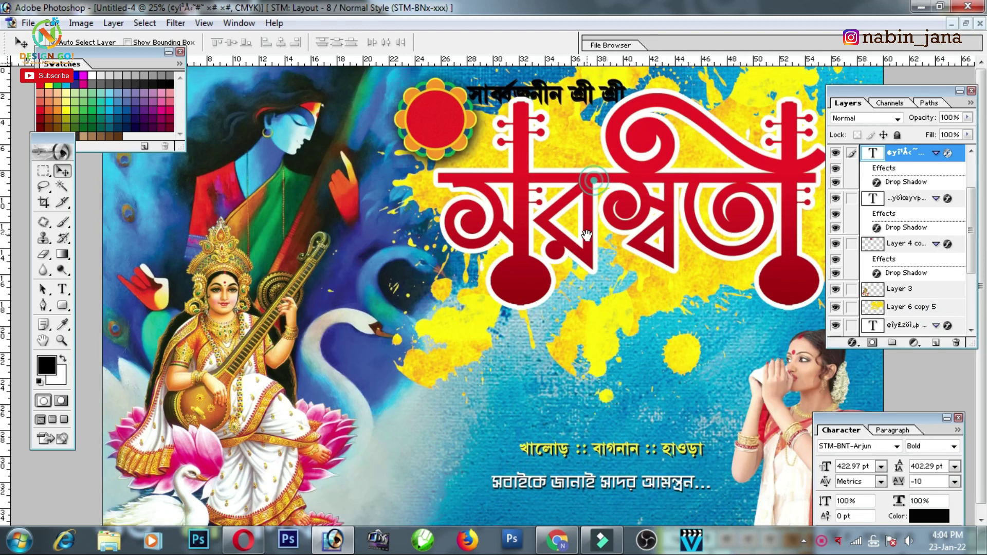
drag(455, 170, 429, 348)
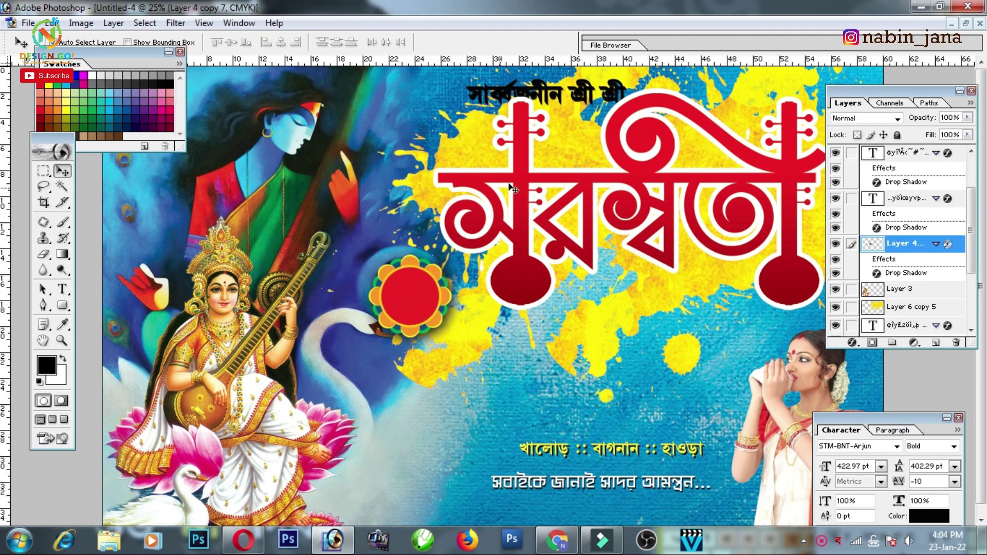
ctrl+click(702, 160)
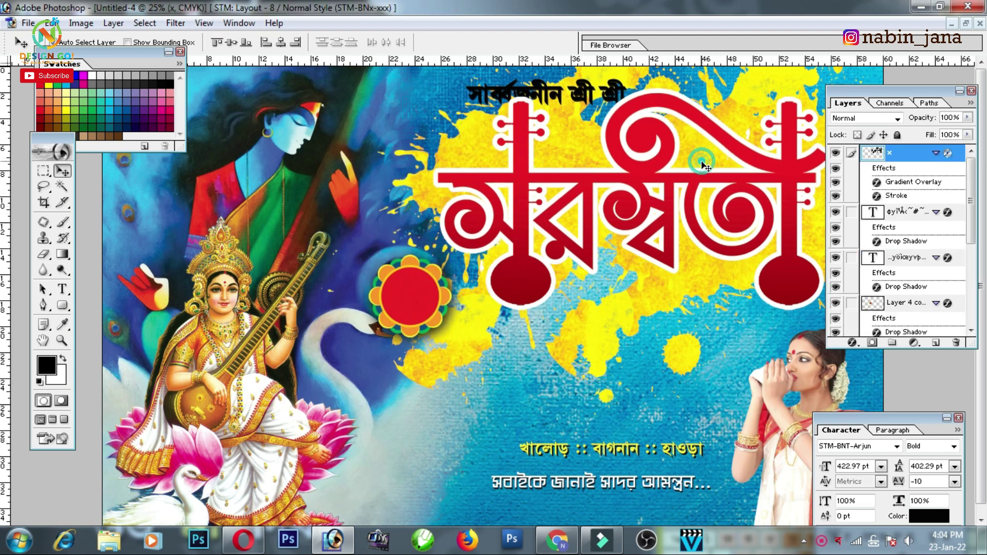
key(ctrl+minus)
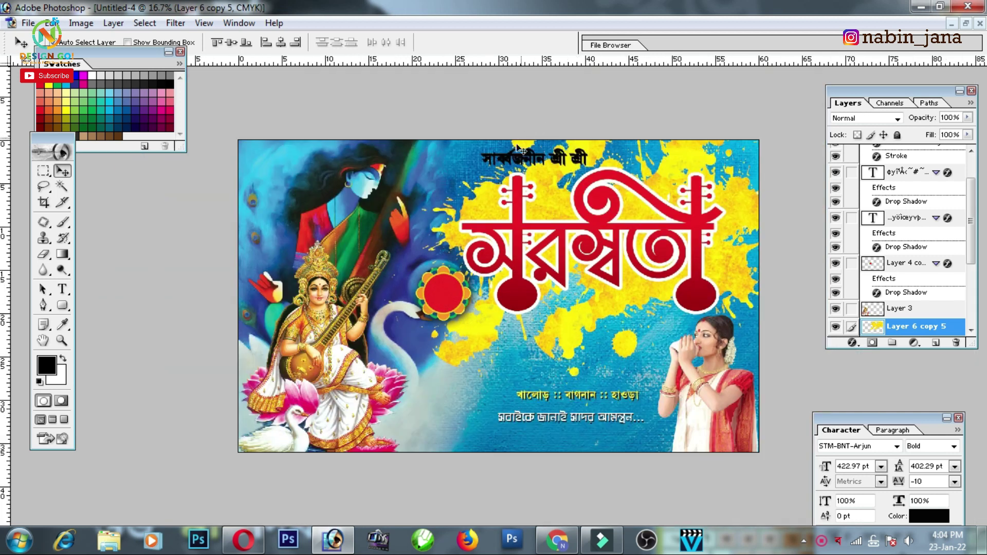
- Enlarge the সার্বজনীন শ্রী শ্রী line to about 149.5%
ctrl+click(525, 164)
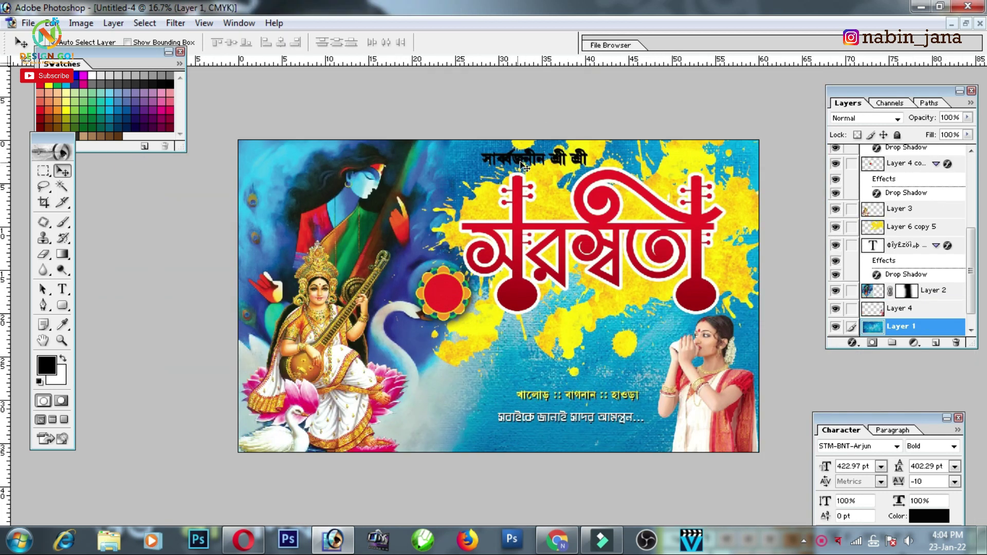
key(ctrl+t)
drag(481, 150, 425, 145)
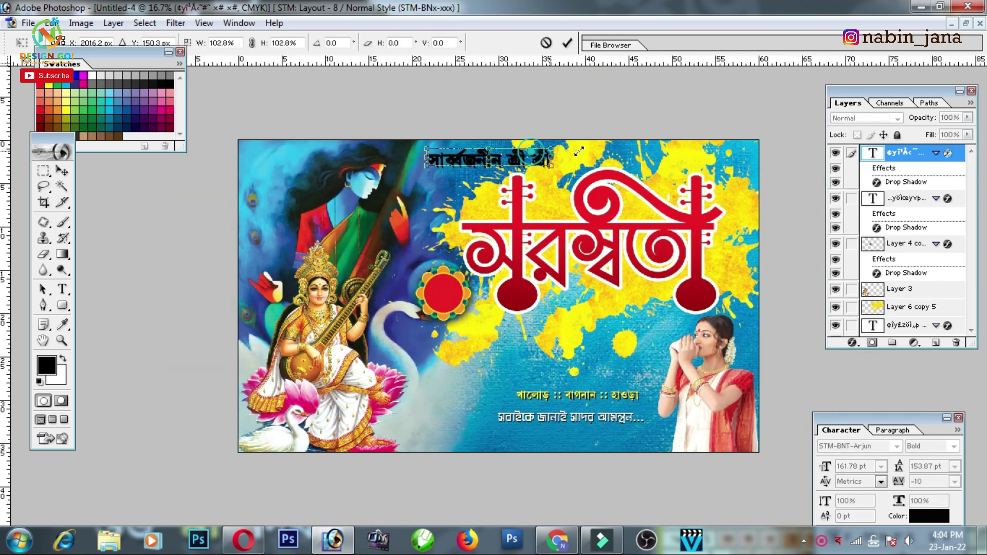
- Copy the red title's gradient and stroke layer style onto the সার্বজনীন শ্রী শ্রী line
right_click(921, 167)
click(874, 324)
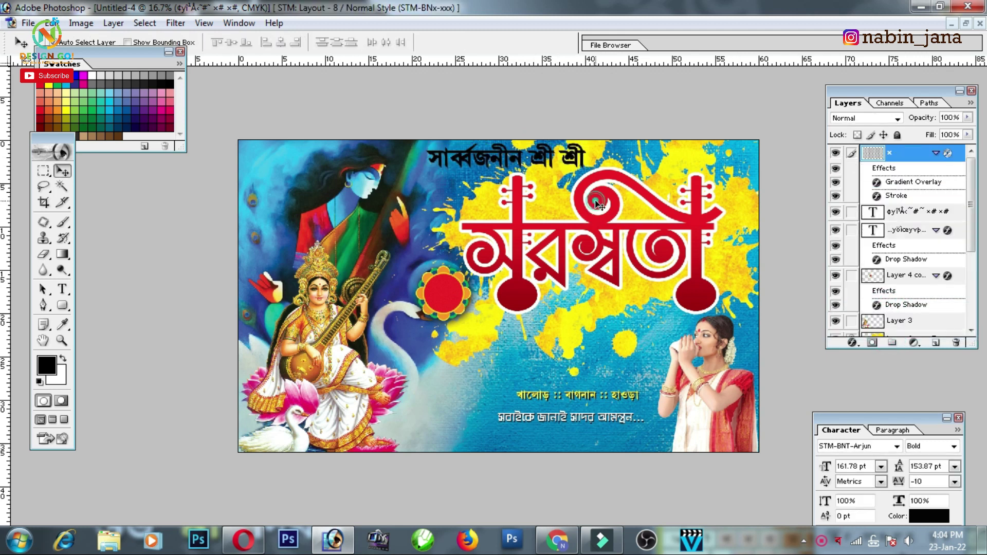
right_click(904, 151)
click(874, 281)
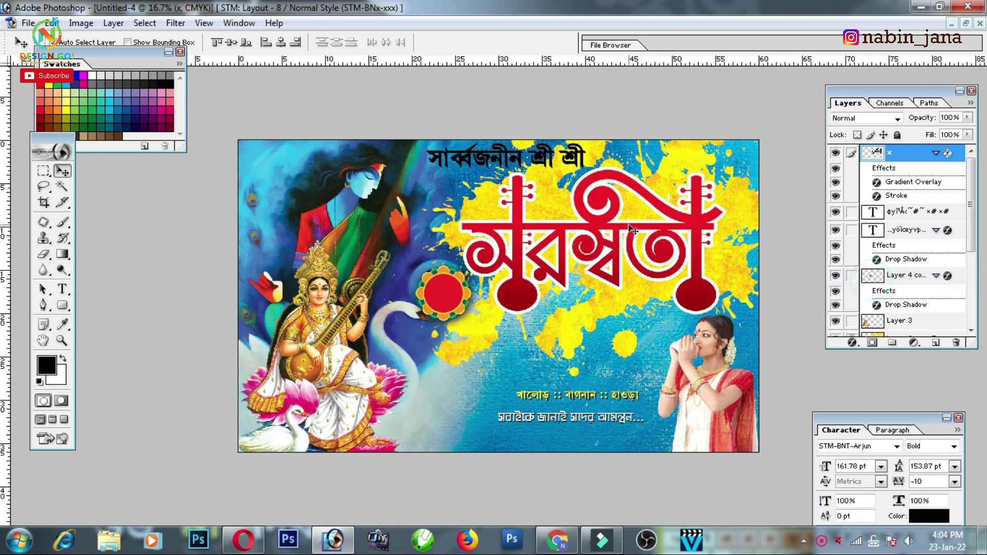
right_click(910, 157)
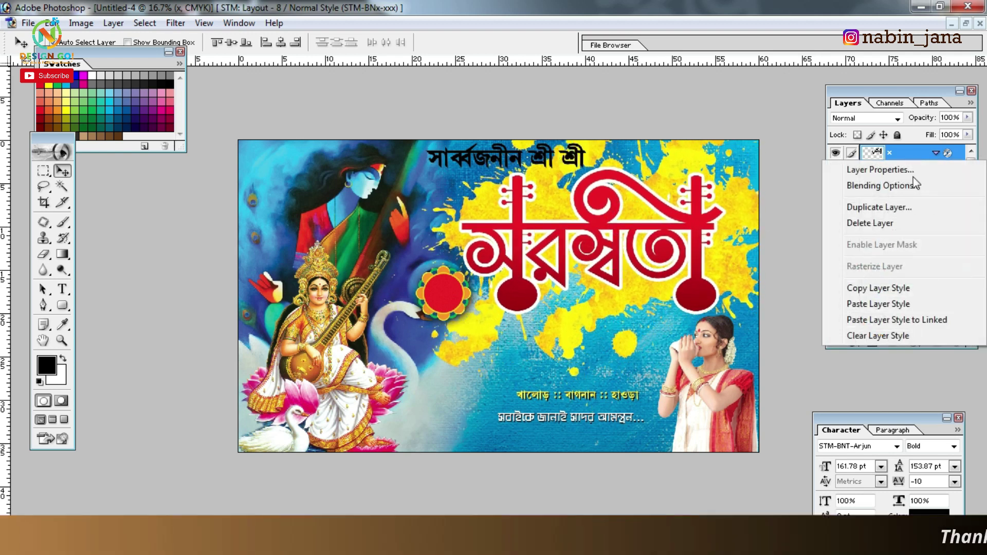
click(878, 288)
click(920, 212)
right_click(845, 215)
click(874, 359)
- Nudge the title down and thicken its outline stroke from 10 to 16 px
key(ctrl+plus)
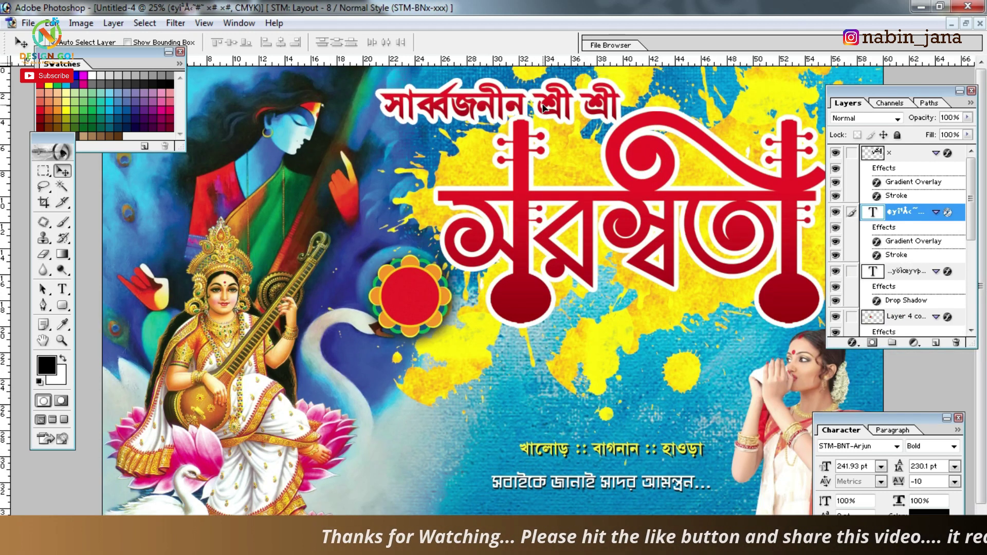
drag(522, 177, 521, 189)
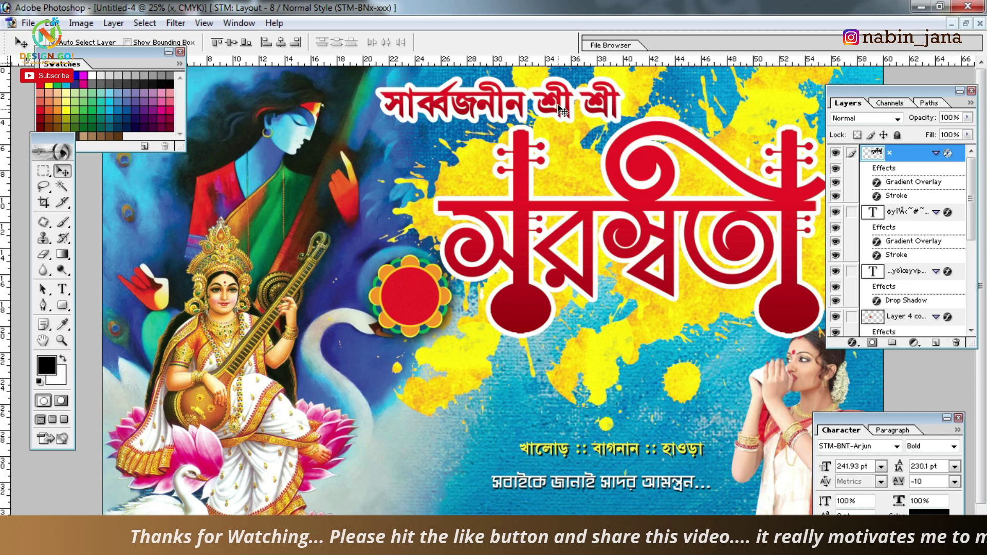
click(907, 212)
double_click(897, 255)
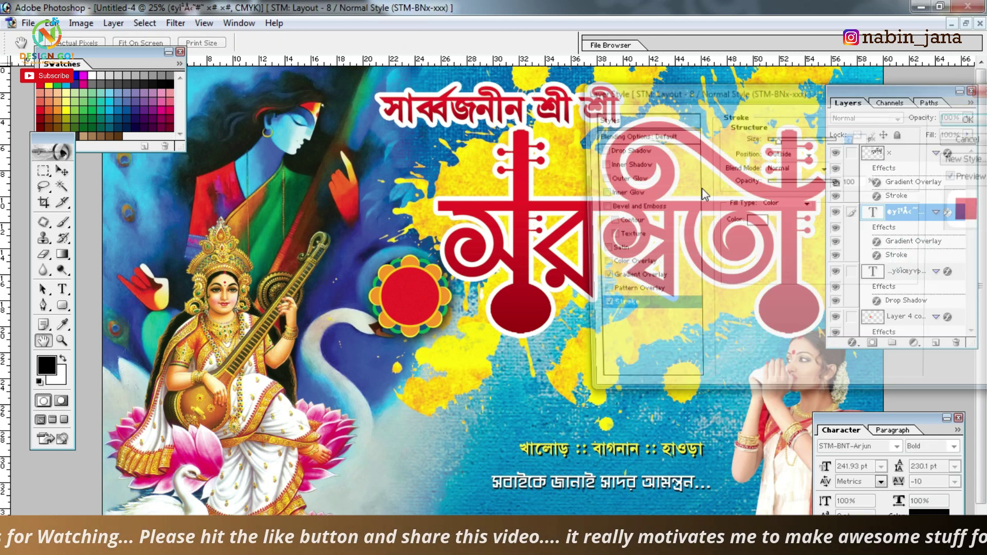
drag(774, 139, 776, 140)
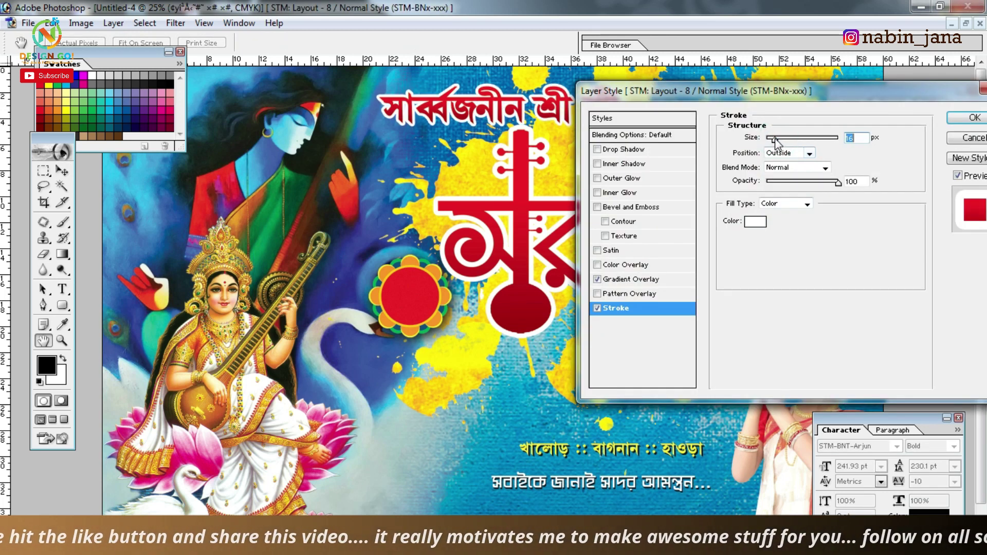
click(973, 118)
- Enlarge the heading above the title slightly
key(ctrl+t)
drag(623, 88, 628, 83)
key(Return)
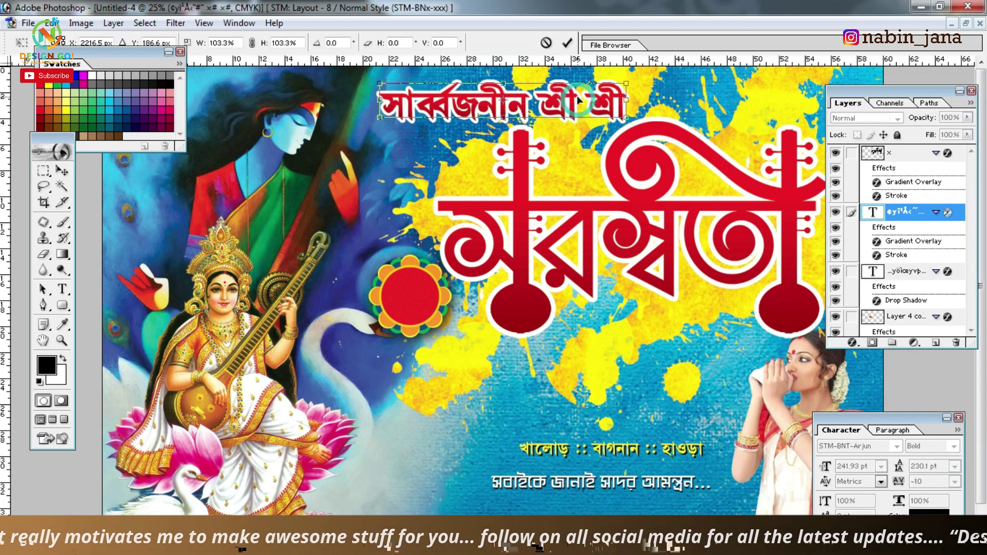
key(ctrl+minus)
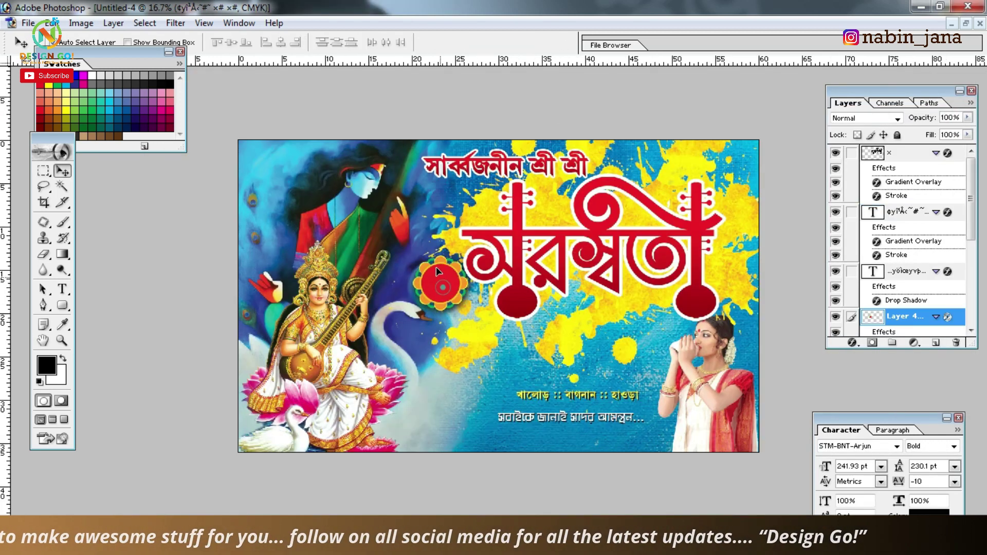
- Move the red flower up left of the title and shift the Saraswati title right
drag(444, 295, 434, 256)
drag(658, 249, 712, 238)
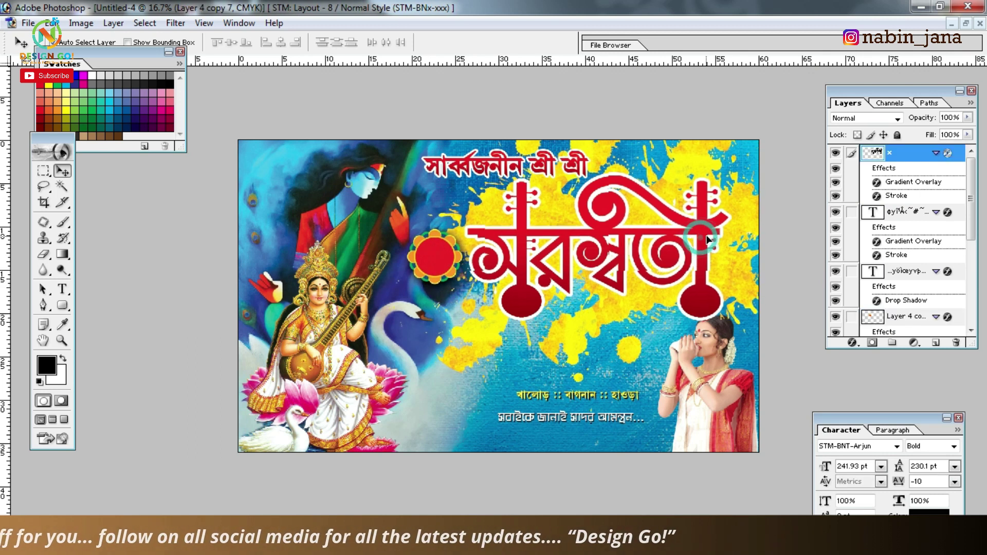
drag(440, 253, 449, 254)
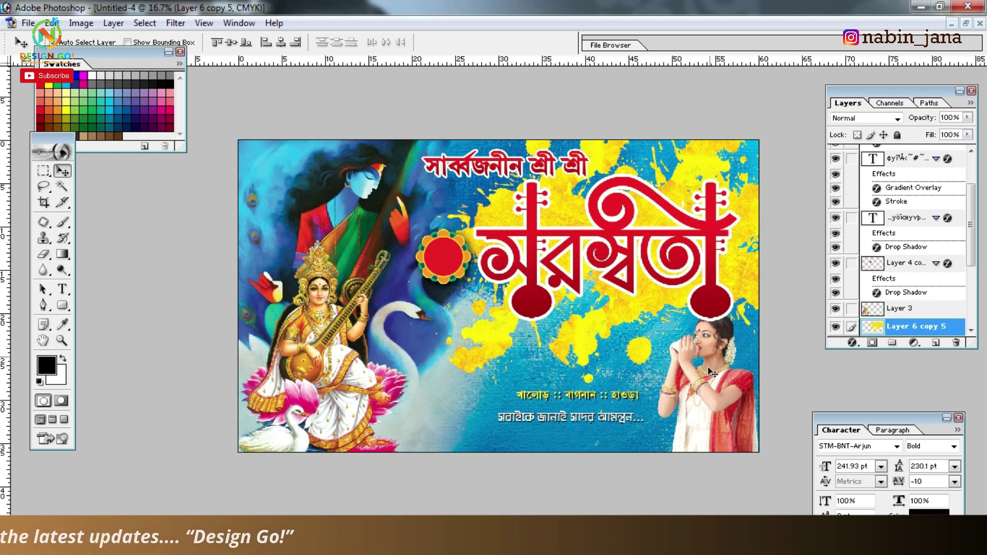
- Bring the conch-blowing woman's layer to the front and move her slightly lower
click(716, 324)
key(ctrl+shift+bracketright)
drag(725, 362, 721, 388)
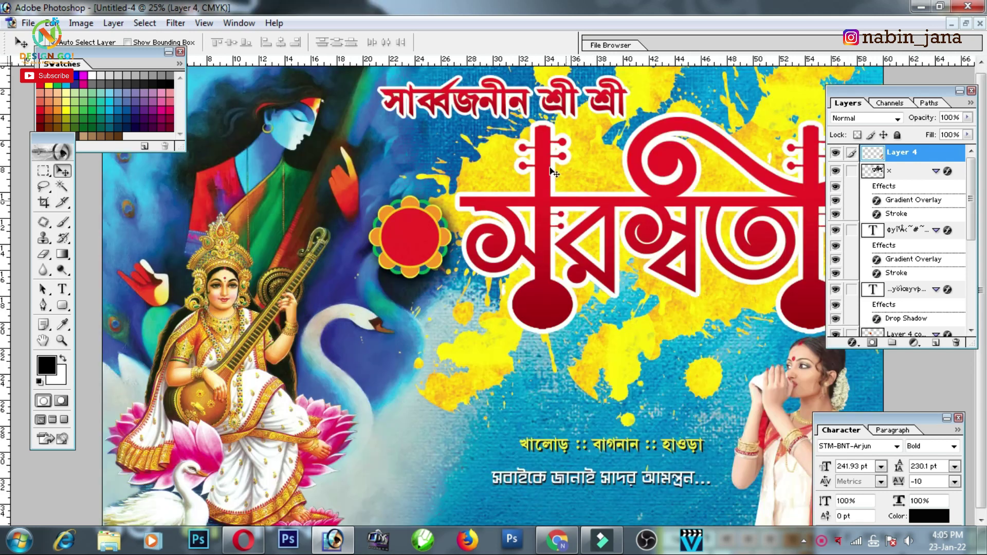
- Nudge the title into position and select the invitation line's text layer
key(ctrl+equal)
drag(553, 100, 558, 100)
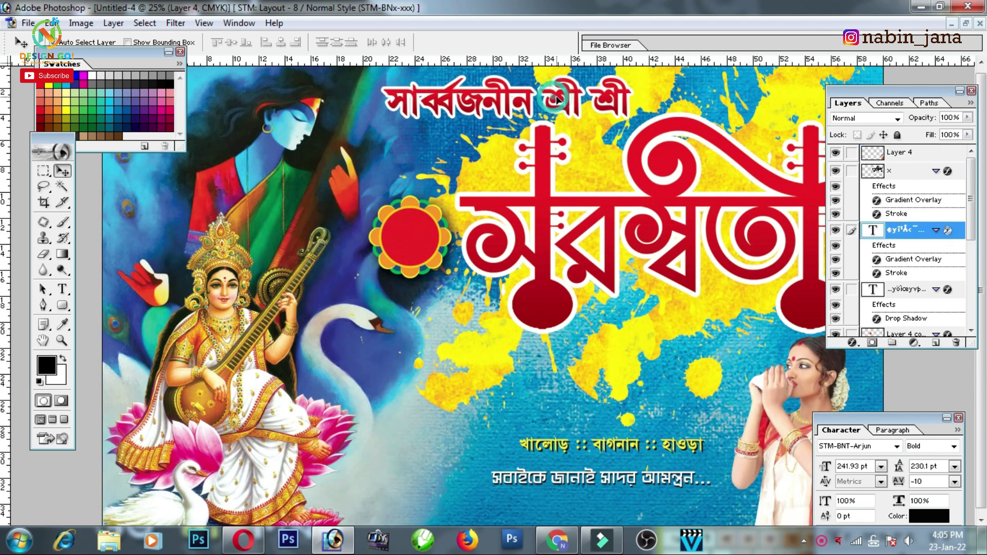
key(ctrl+minus)
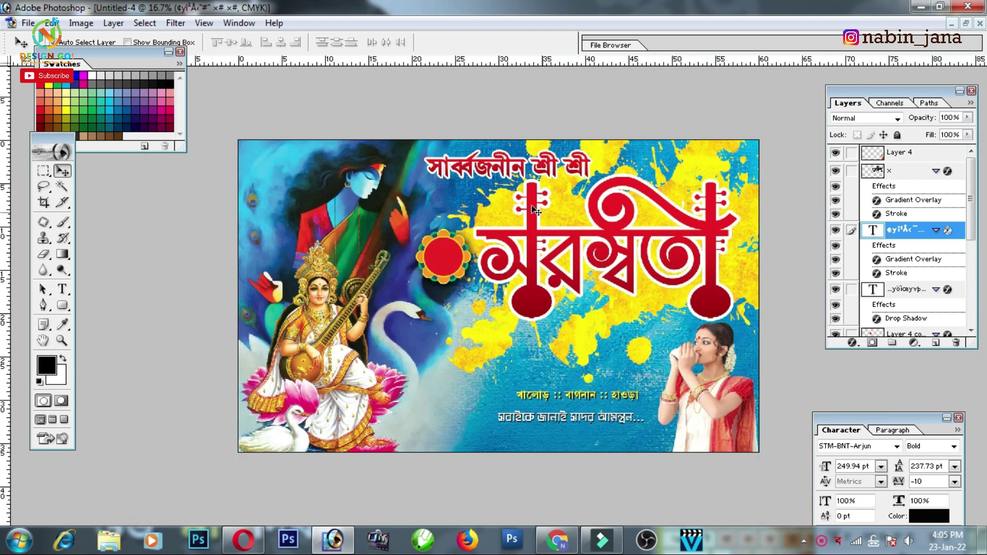
click(572, 400)
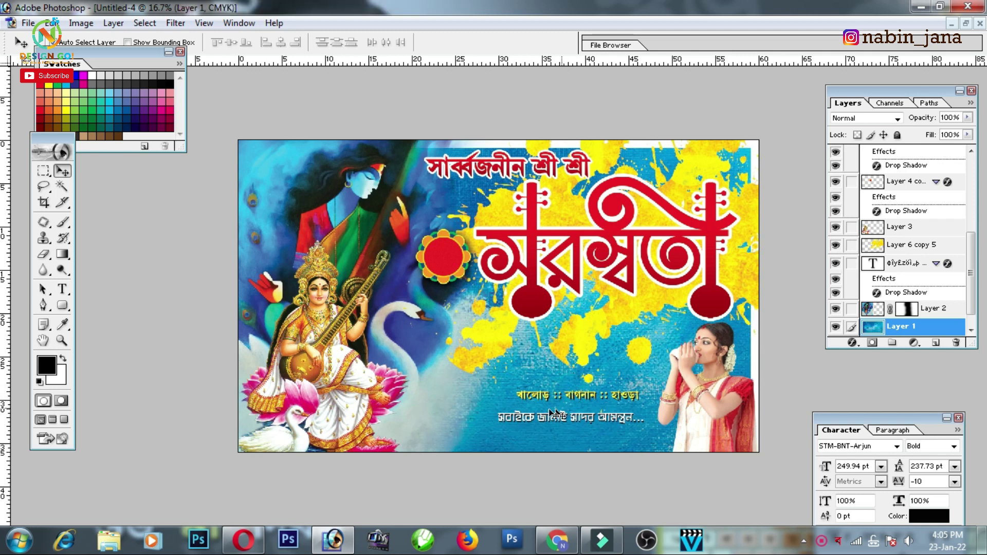
click(532, 417)
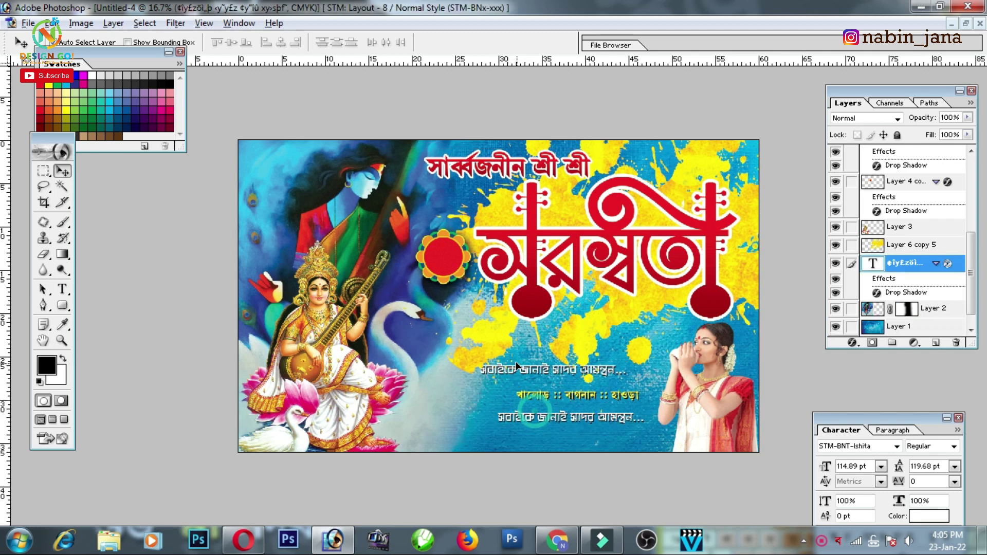
- Set the invitation line's font to Li Azad Pori ANSI V1
click(897, 447)
drag(939, 338, 937, 275)
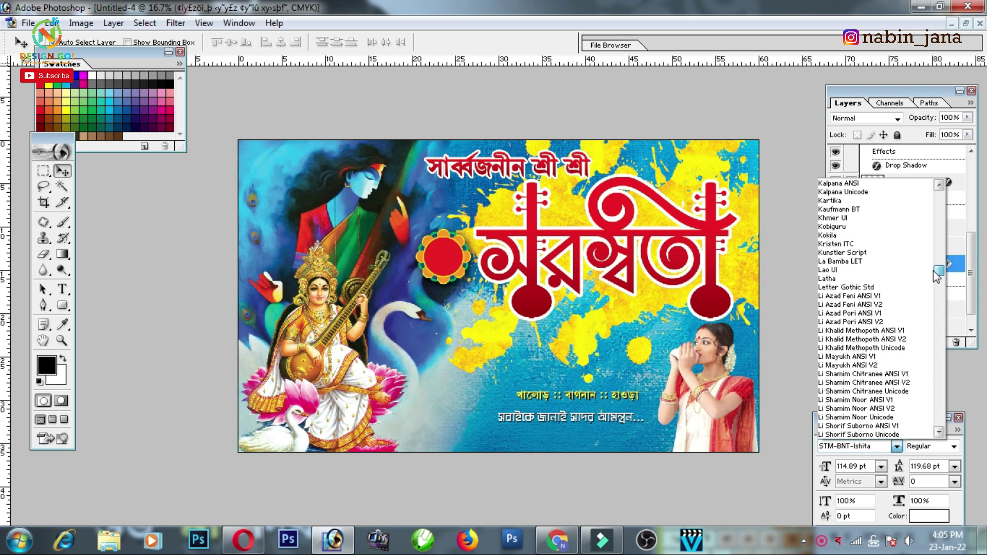
click(853, 313)
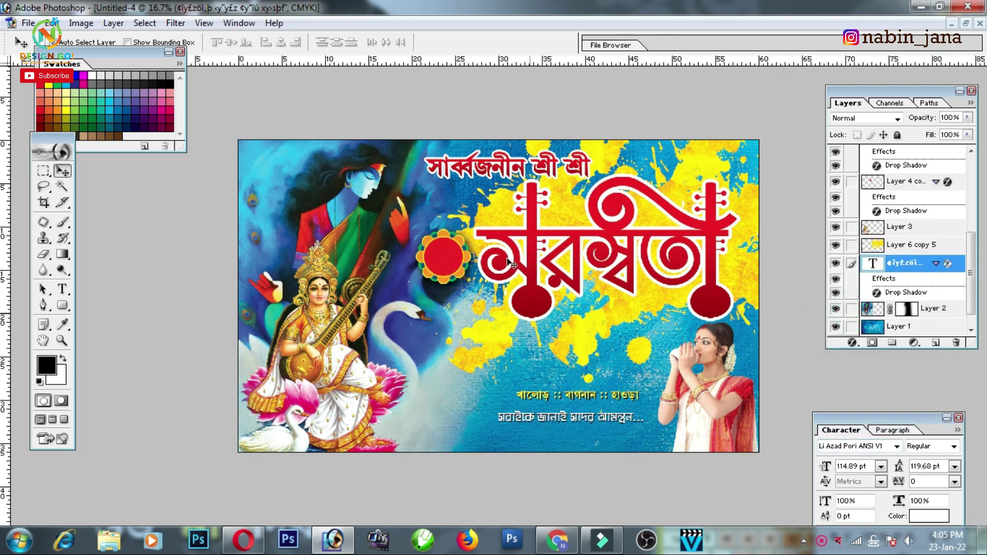
- Place a copy of the invitation line higher up, set in Li Azad Pori ANSI V2
drag(517, 277, 481, 220)
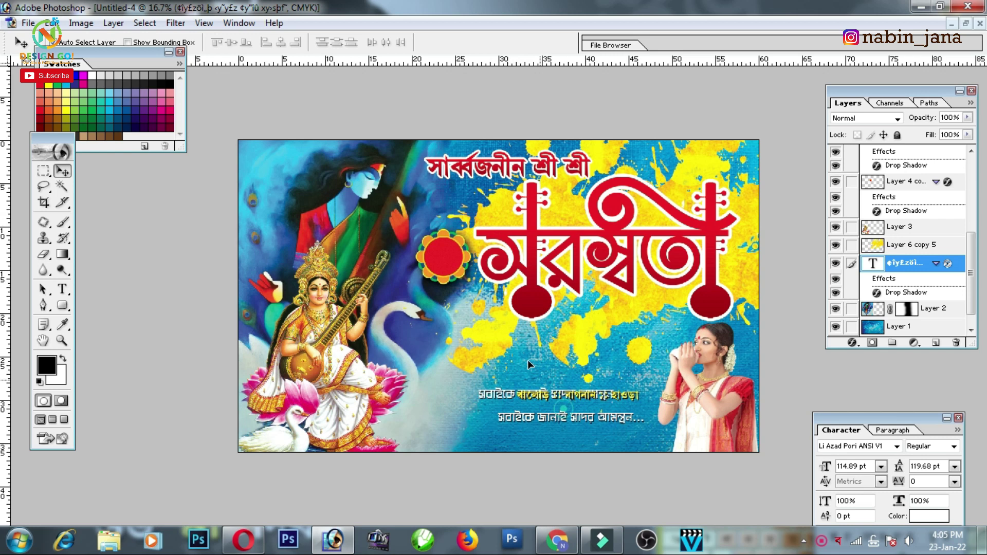
click(897, 448)
mouse_move(938, 335)
mouse_down()
mouse_move(938, 362)
mouse_move(939, 292)
mouse_up()
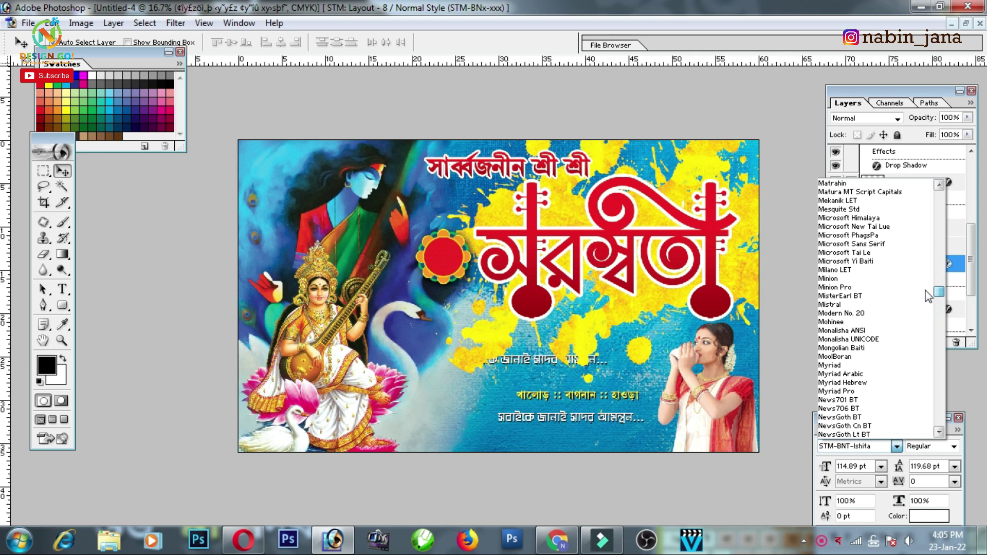
drag(926, 291, 917, 272)
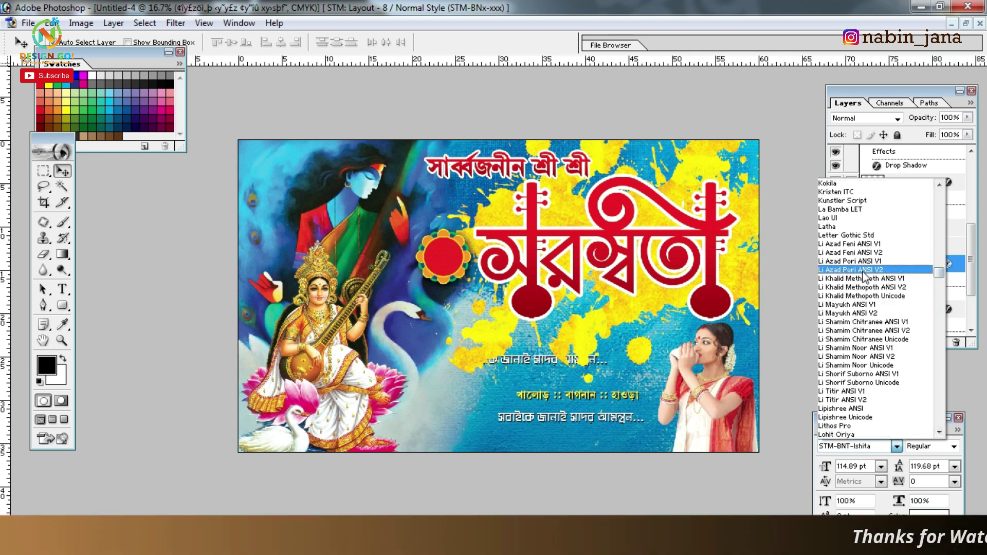
click(864, 271)
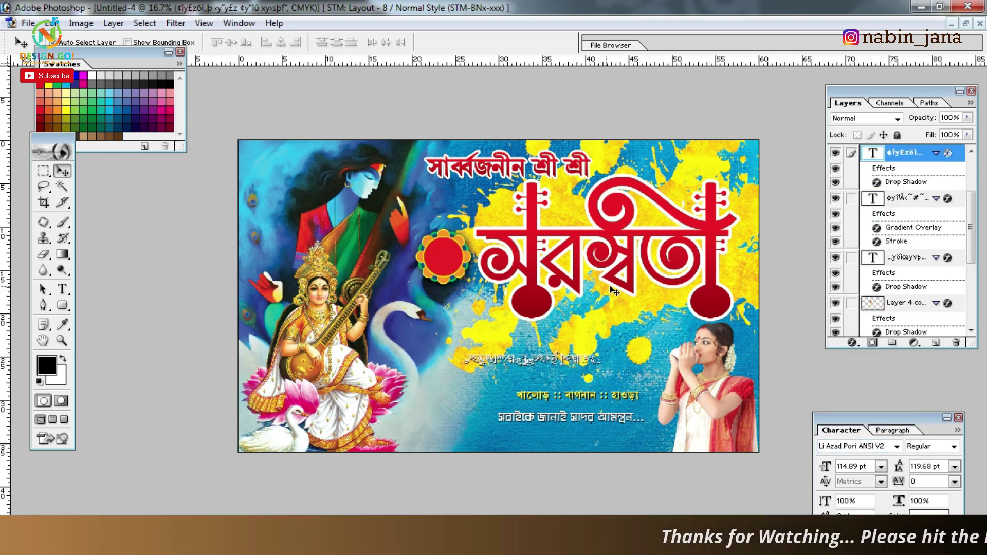
- Clear the copied line's text and switch Bengali typing to the Bijoy layout
key(ctrl+plus)
key(ctrl+plus)
click(61, 292)
click(534, 423)
key(ctrl+a)
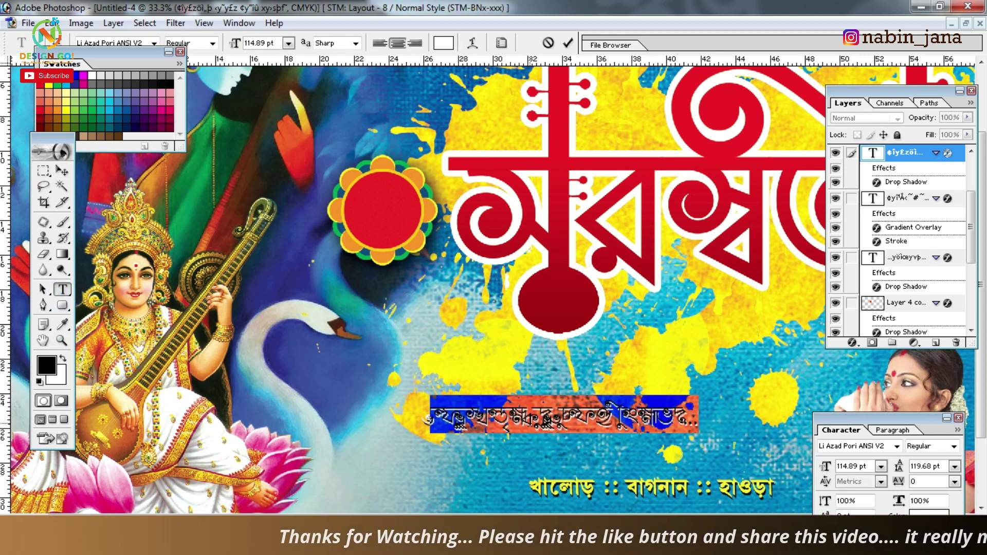
key(Delete)
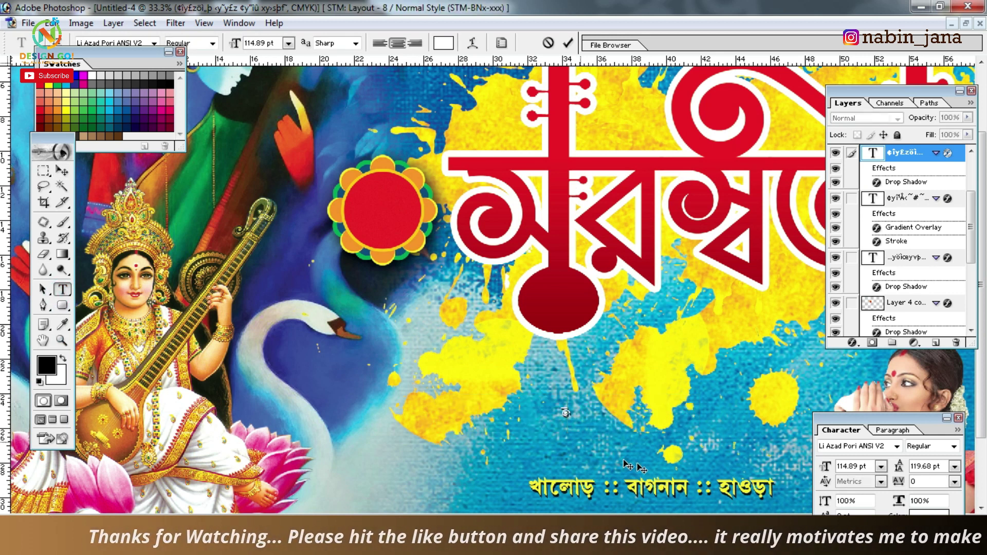
right_click(766, 545)
mouse_move(840, 446)
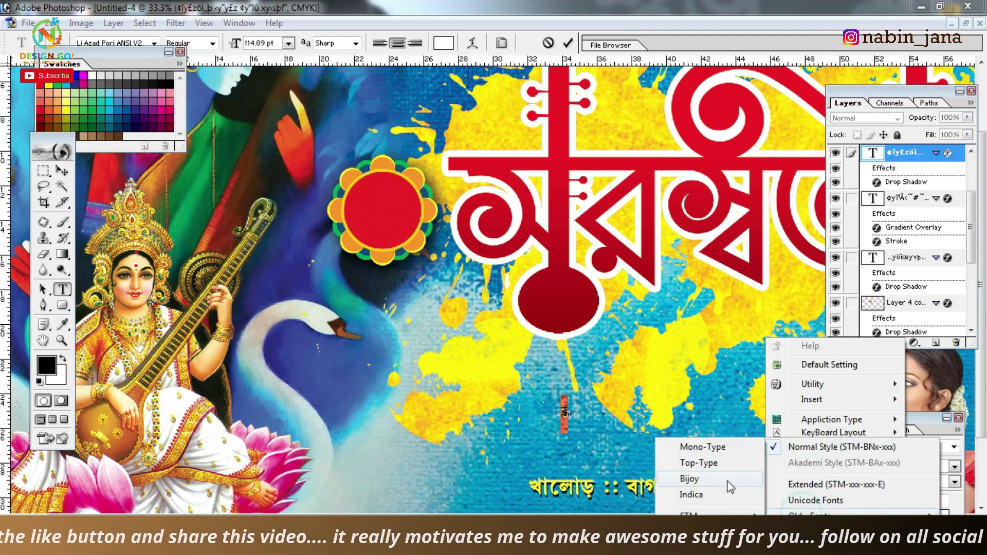
click(709, 479)
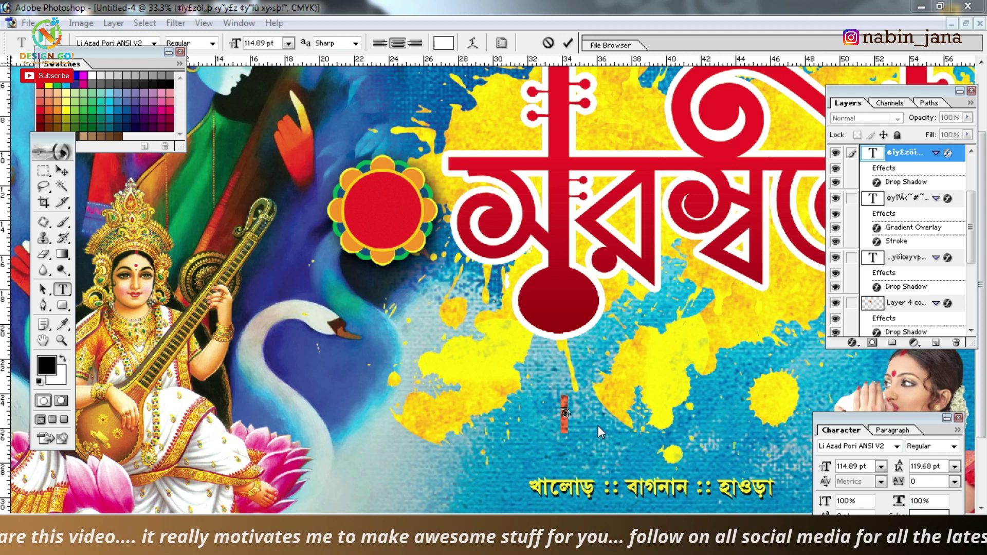
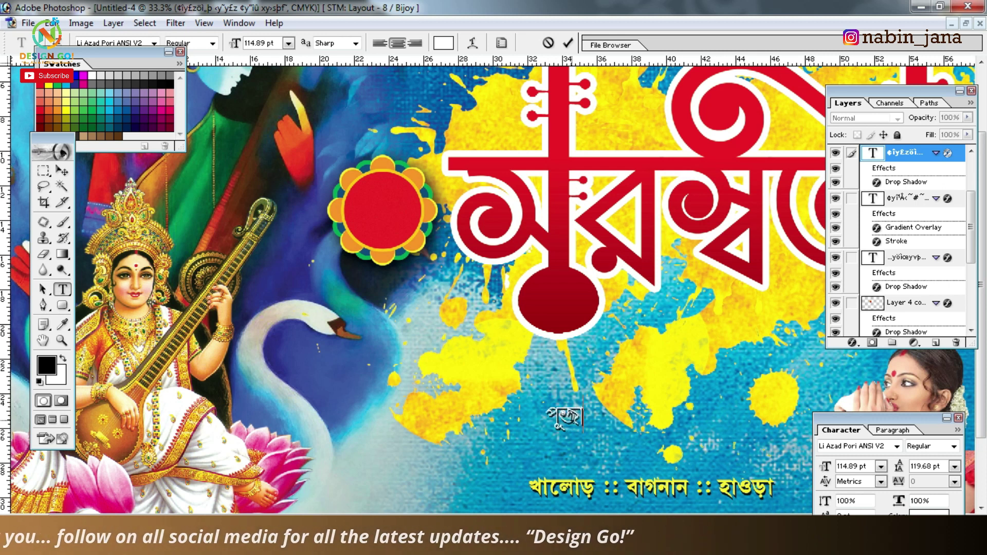
- Enlarge the পূজা text with two Free Transform passes
key(ctrl+Return)
key(ctrl+t)
mouse_move(592, 404)
mouse_down()
mouse_move(685, 371)
mouse_move(802, 360)
mouse_up()
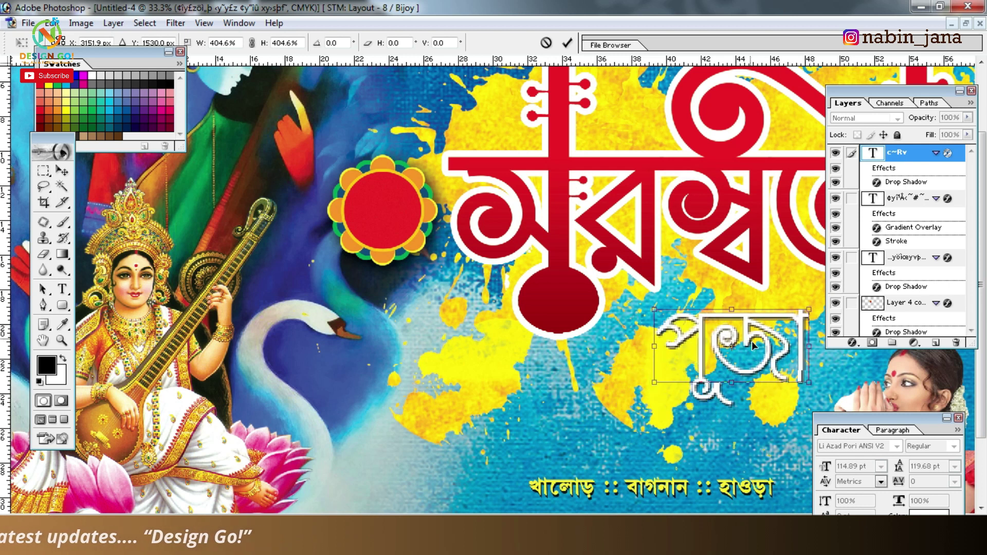
key(Return)
drag(373, 324, 335, 236)
- Switch পূজা to bold Li Khalid Methopoth and paste the title's red gradient-and-stroke style
key(ctrl+minus)
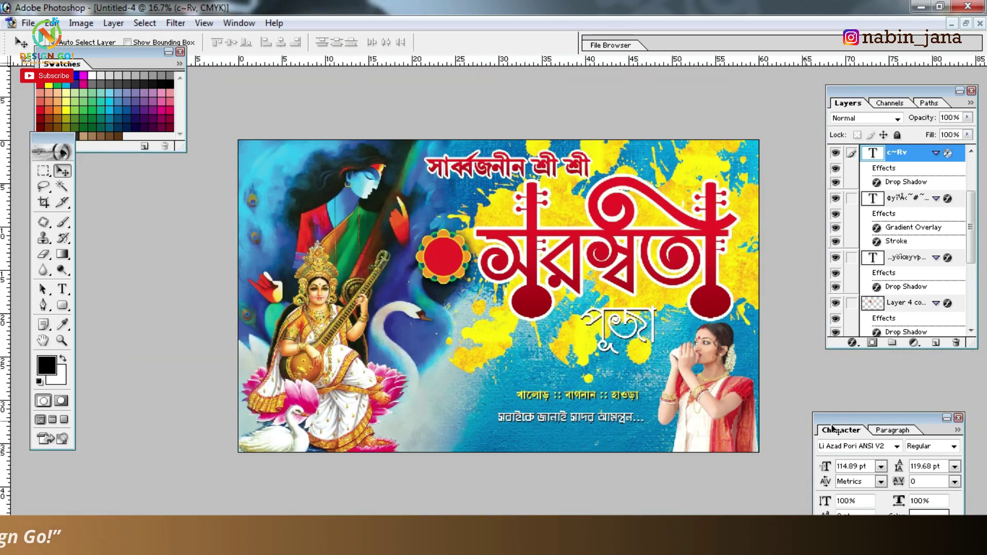
mouse_move(854, 419)
mouse_down()
mouse_move(374, 121)
mouse_move(271, 102)
mouse_up()
click(270, 218)
key(ctrl+plus)
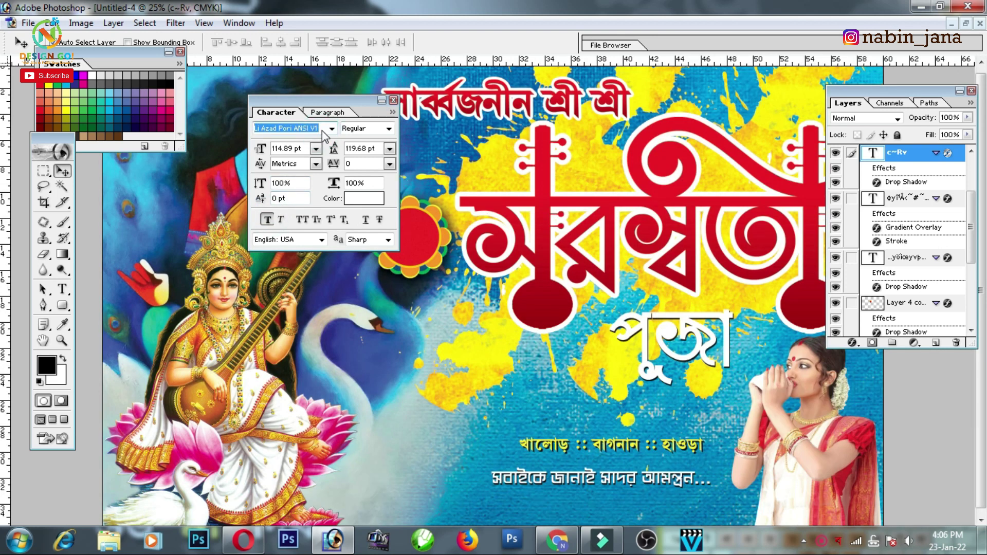
key(Up)
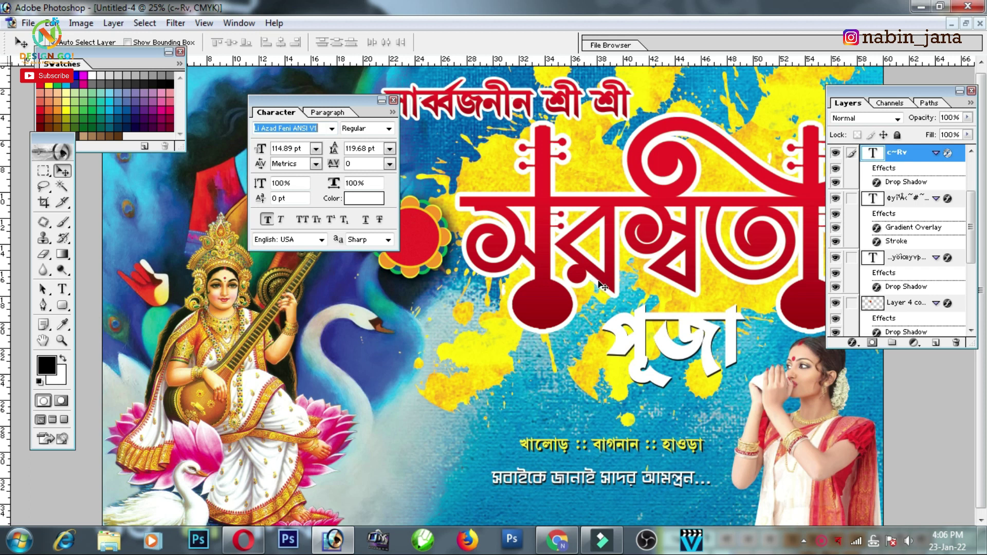
key(Down)
key(Down)
key(Down)
key(Down)
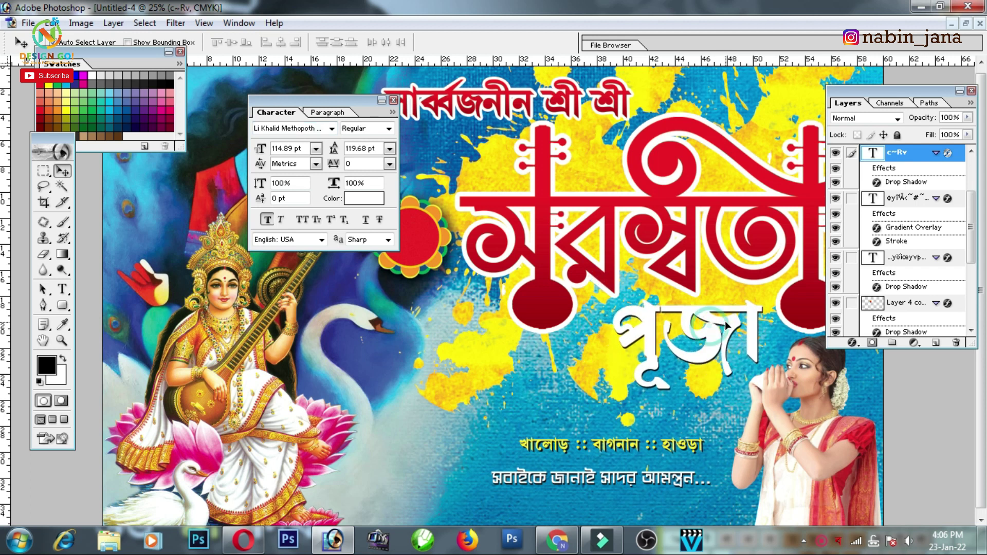
right_click(905, 153)
click(885, 300)
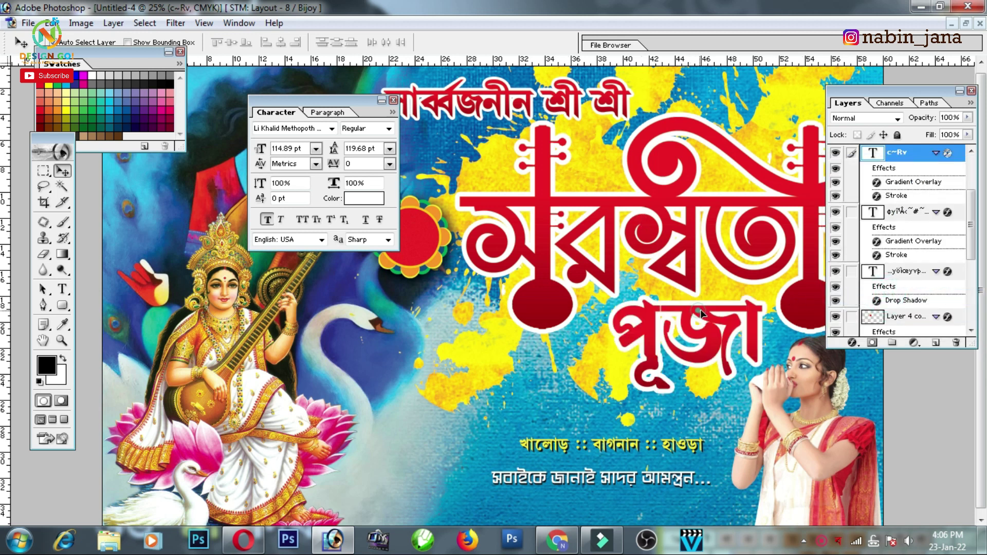
- Nudge পূজা slightly and tighten its letter tracking from -10 to -25
drag(701, 312, 702, 313)
key(ctrl+minus)
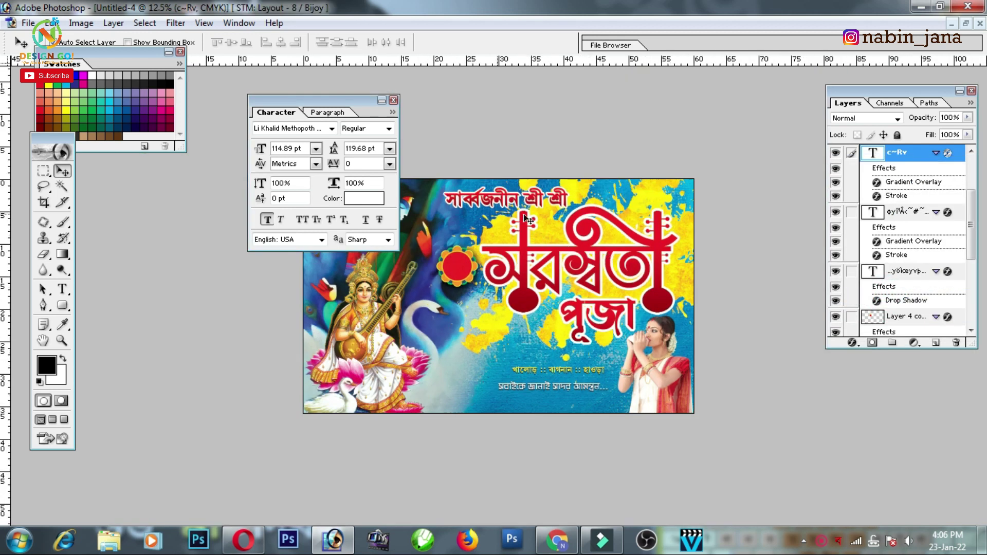
key(ctrl+plus)
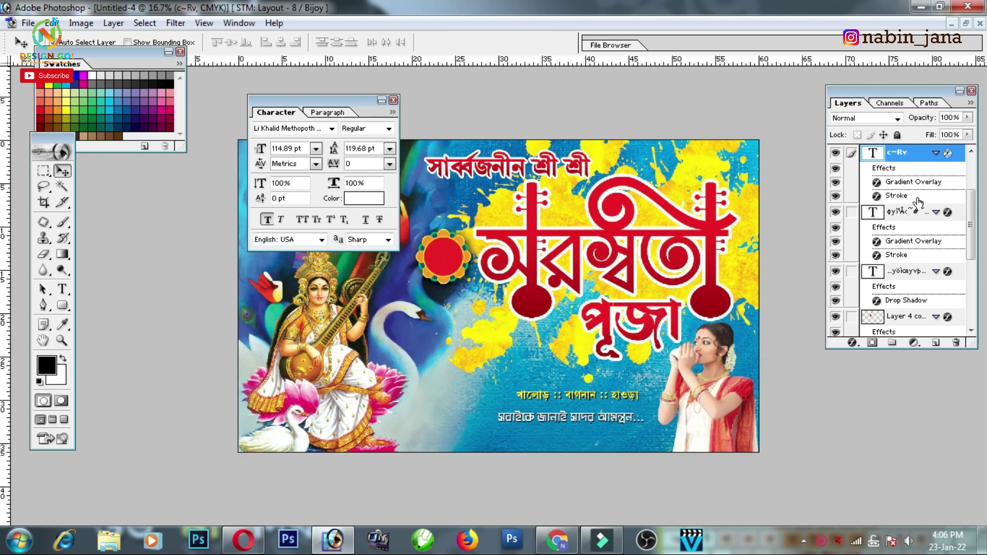
click(390, 164)
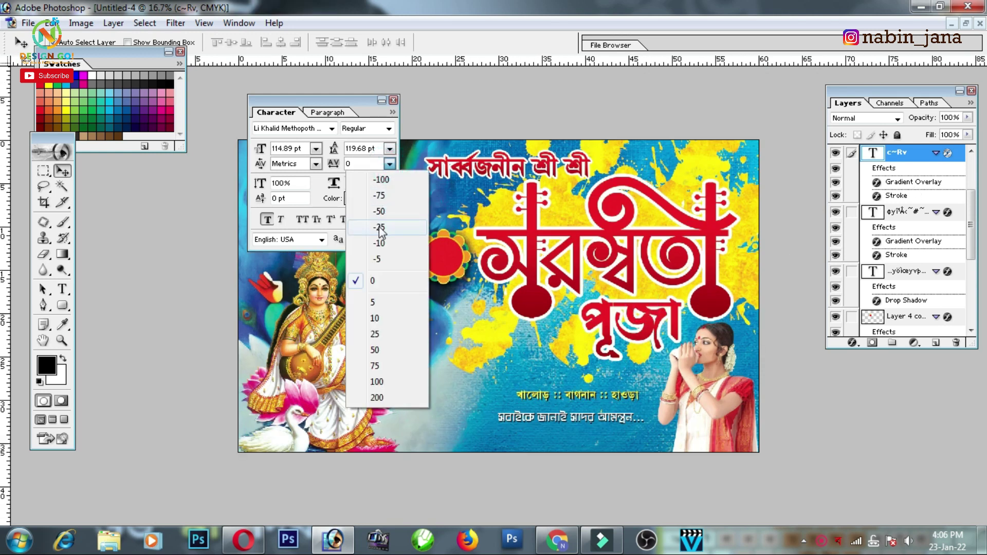
click(380, 243)
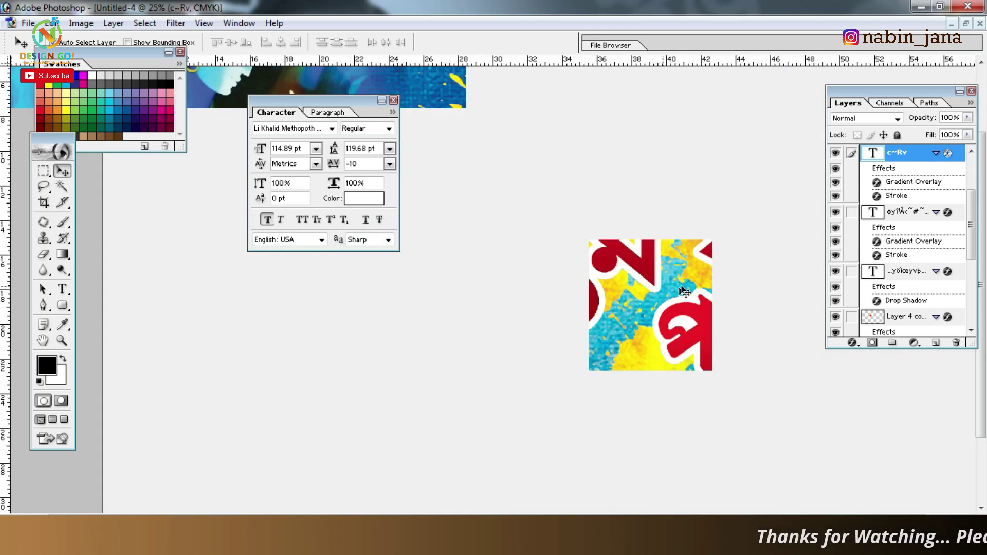
key(ctrl+alt+0)
drag(693, 280, 238, 292)
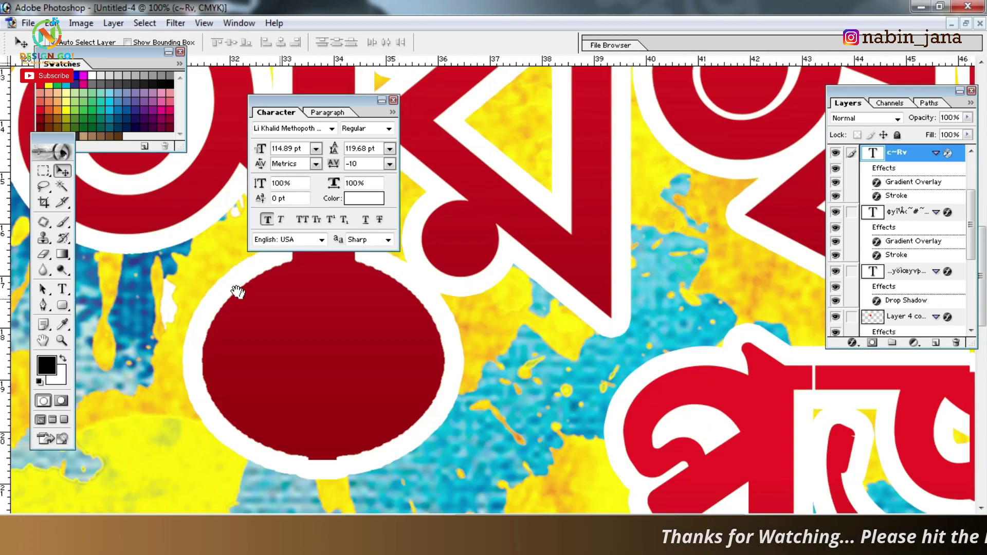
drag(750, 373, 499, 332)
click(390, 163)
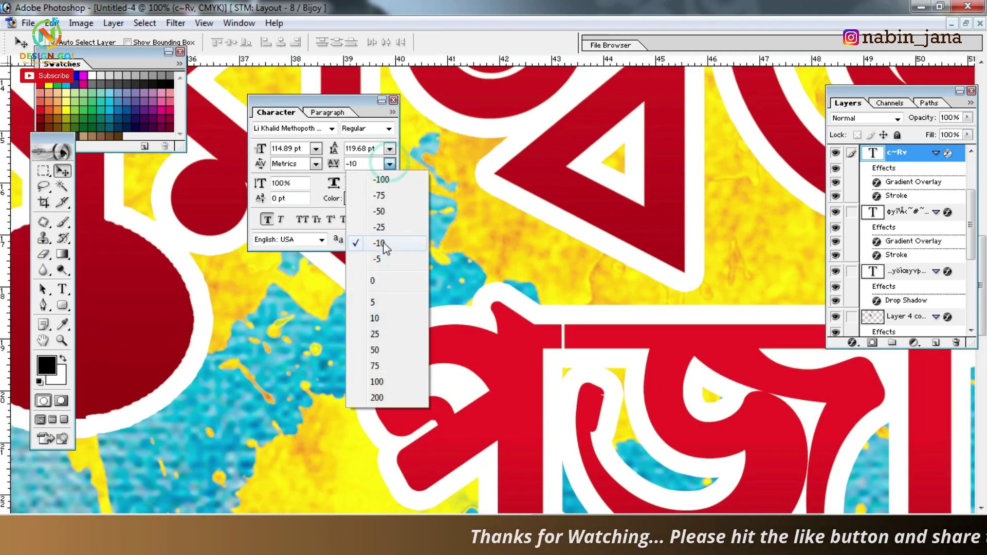
click(378, 230)
- Scale পূজা up slightly to about 103.5%
key(ctrl+minus)
key(ctrl+minus)
key(ctrl+minus)
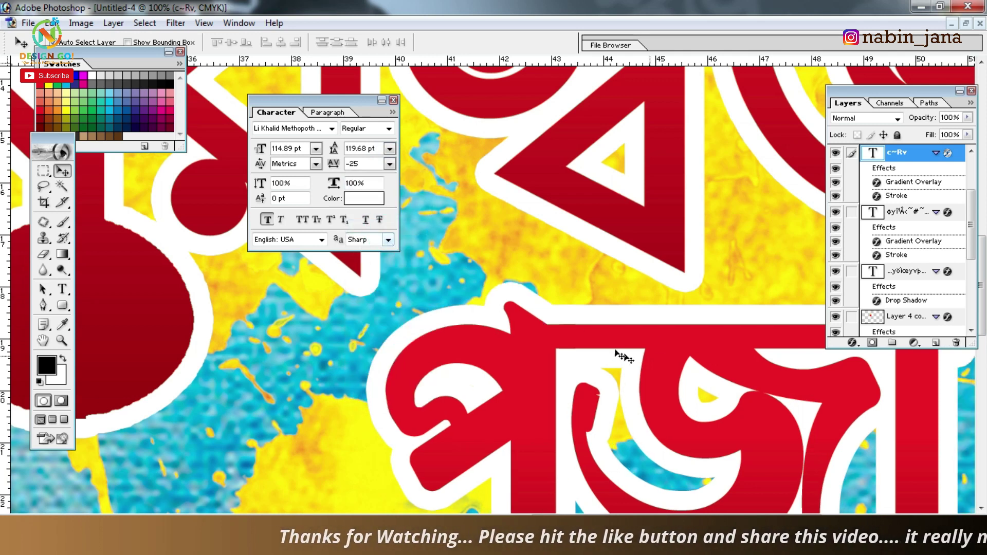
key(ctrl+minus)
key(ctrl+minus)
key(ctrl+t)
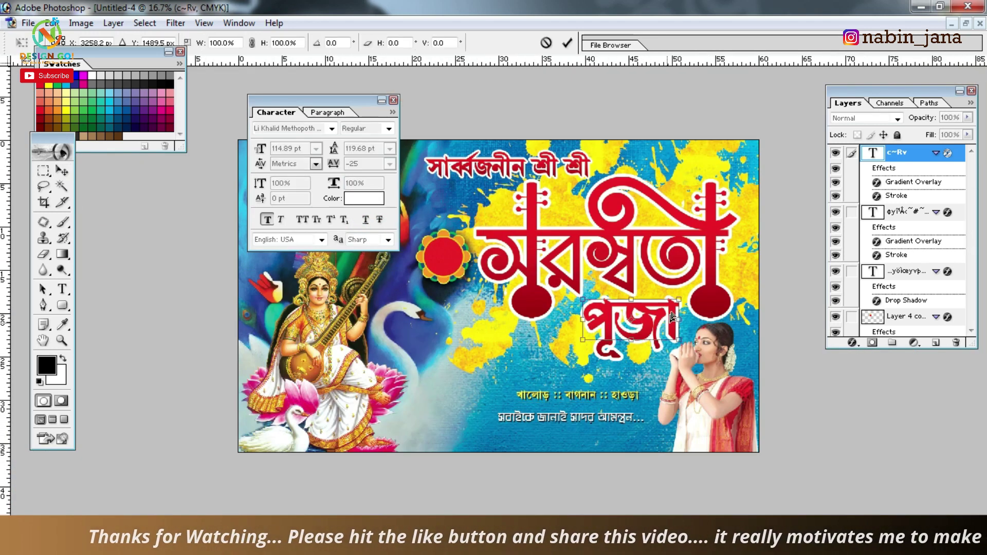
drag(680, 300, 681, 299)
key(Return)
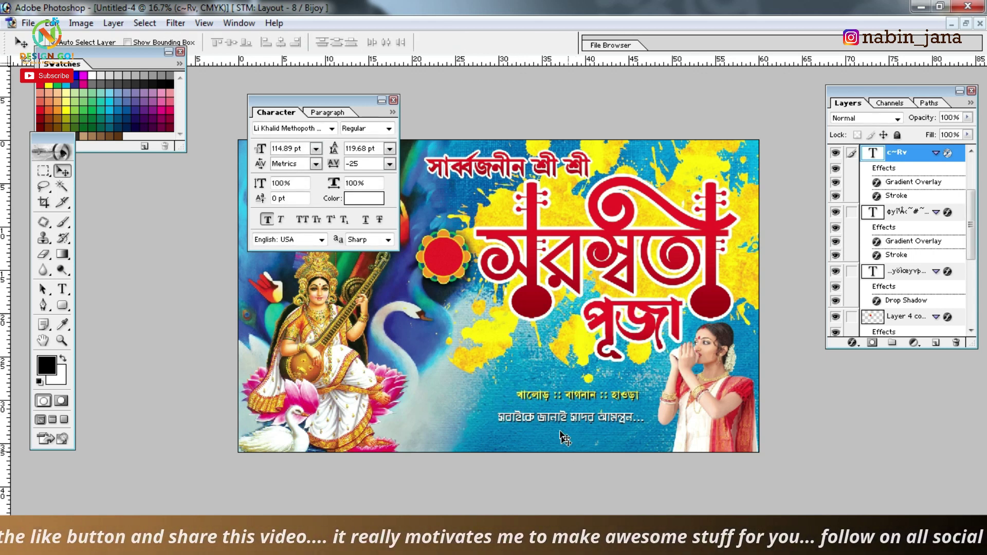
- Duplicate the খালোড় :: বাগনান :: হাওড়া line upward and make the copy black
drag(559, 422, 482, 431)
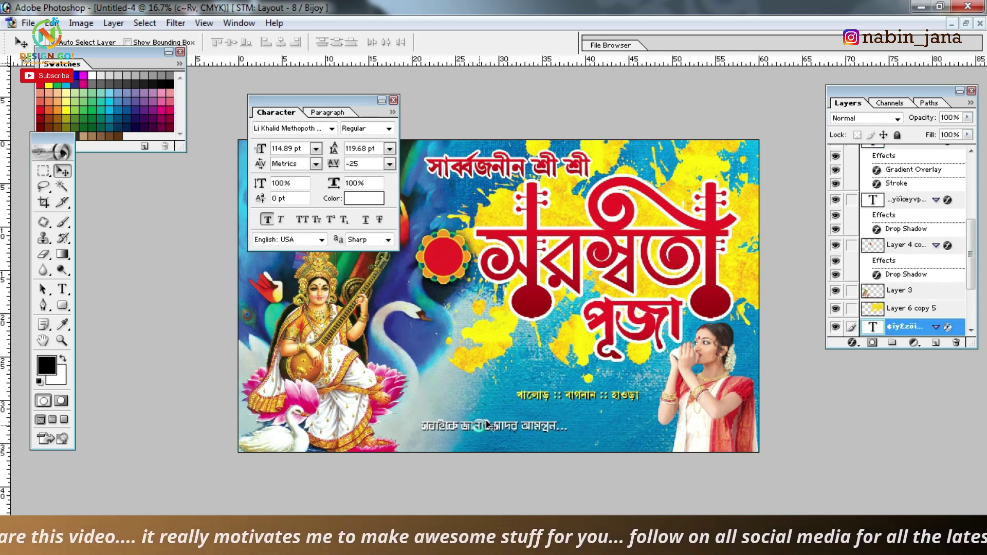
click(569, 404)
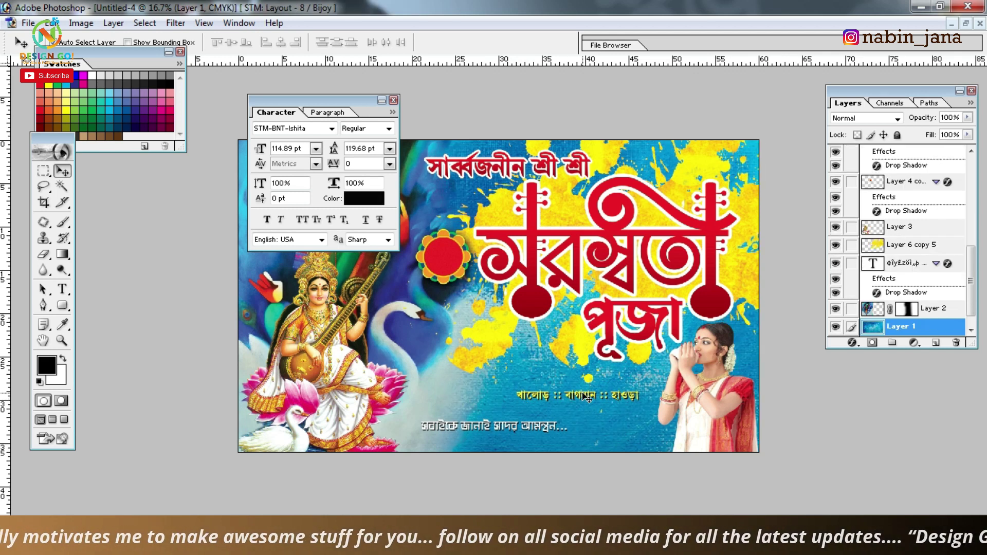
drag(588, 400, 511, 369)
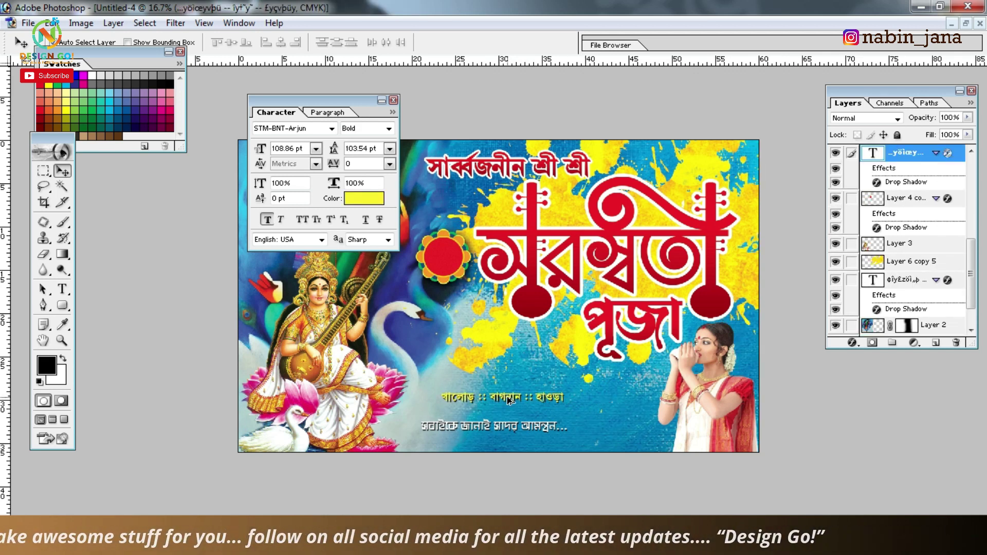
click(361, 199)
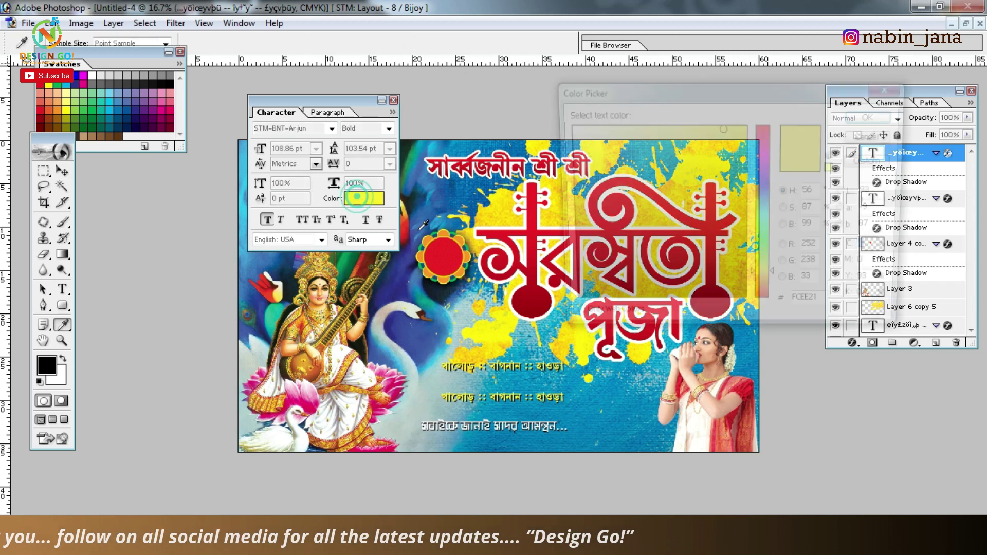
click(875, 115)
- Switch Bengali typing to Normal Style and clear the copied line's drop shadow
key(ctrl+plus)
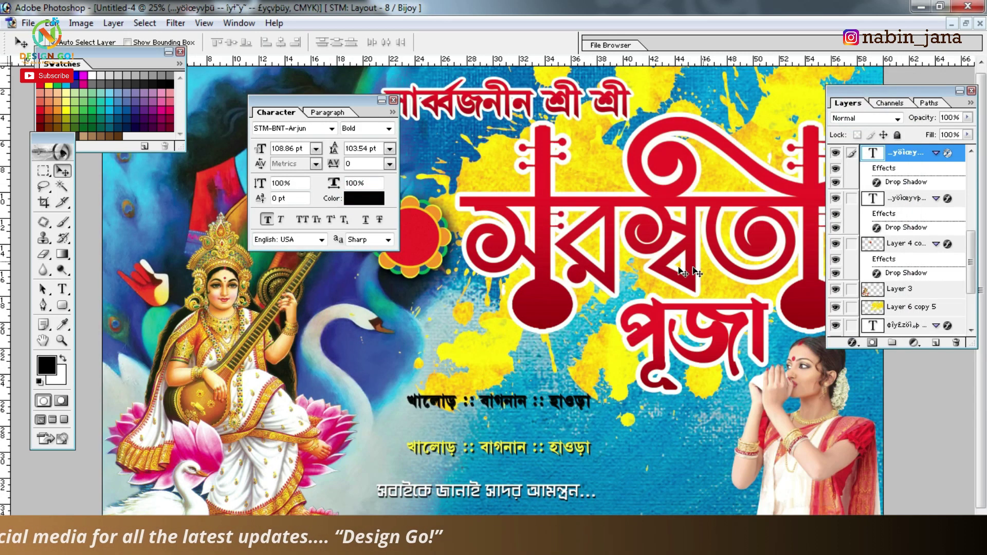
key(ctrl+plus)
drag(579, 319, 588, 230)
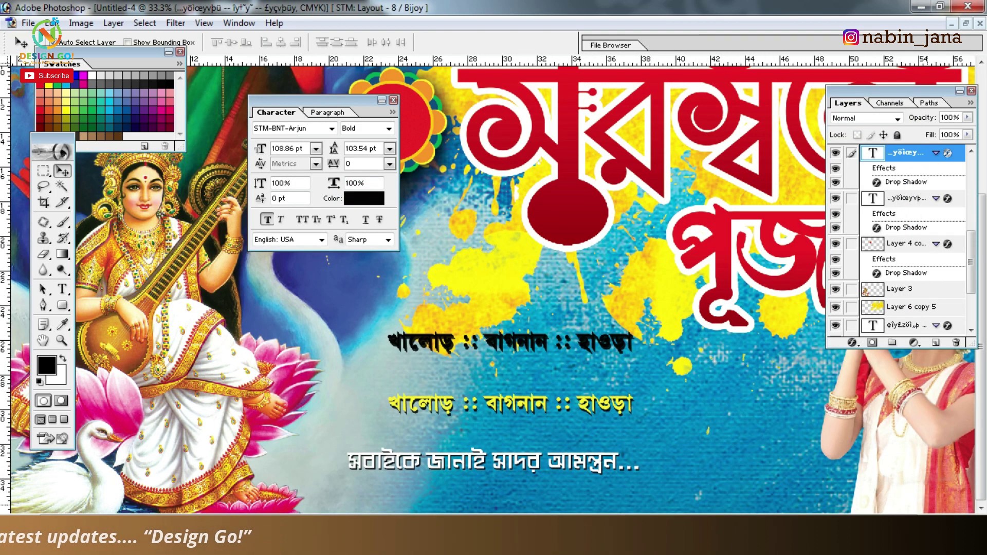
right_click(766, 535)
mouse_move(711, 453)
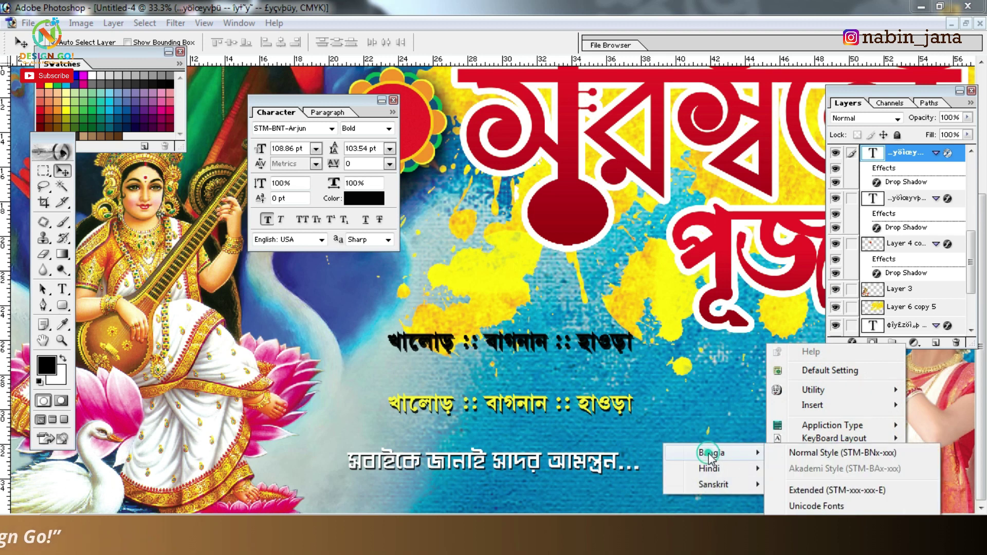
click(852, 454)
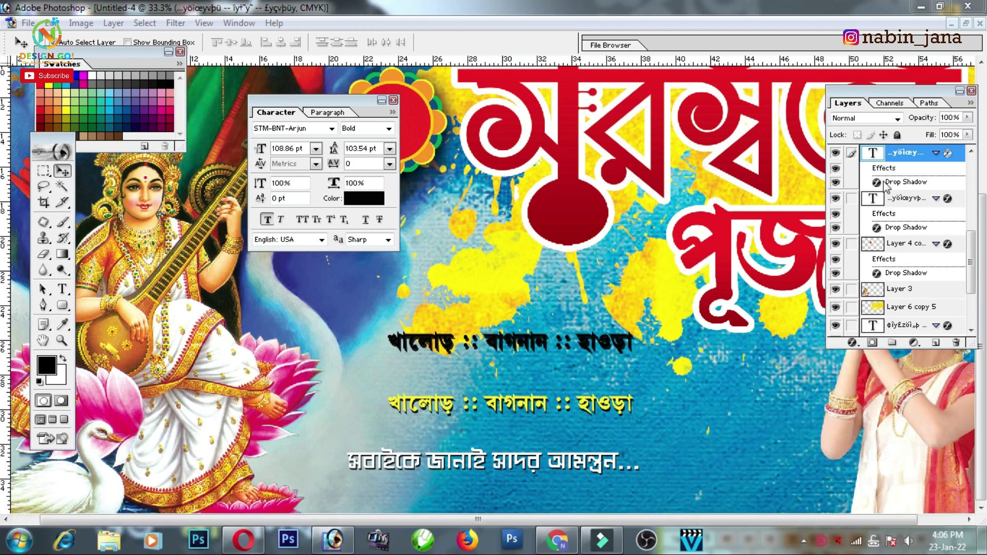
right_click(887, 152)
click(881, 403)
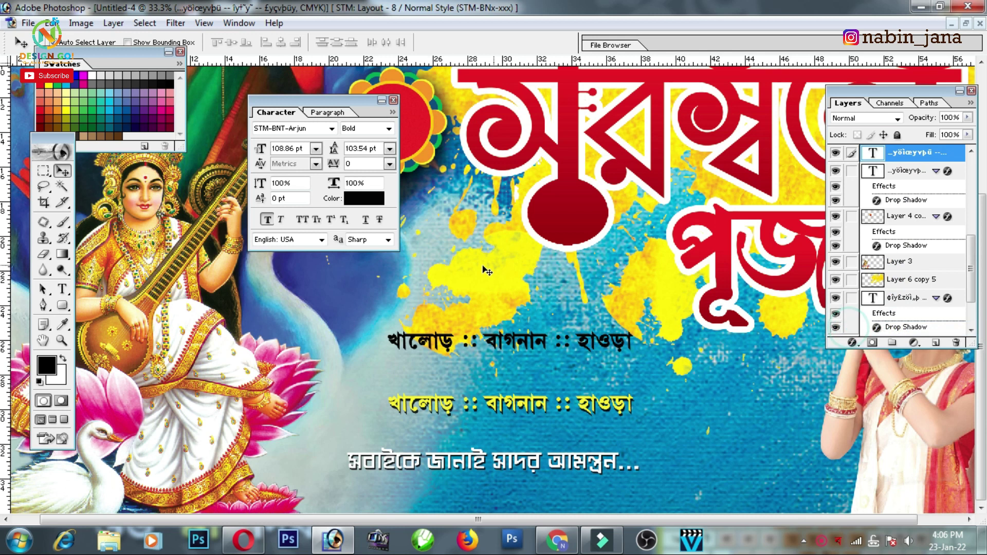
- Set the copied line's font to STM-BNT-Juthi
click(332, 128)
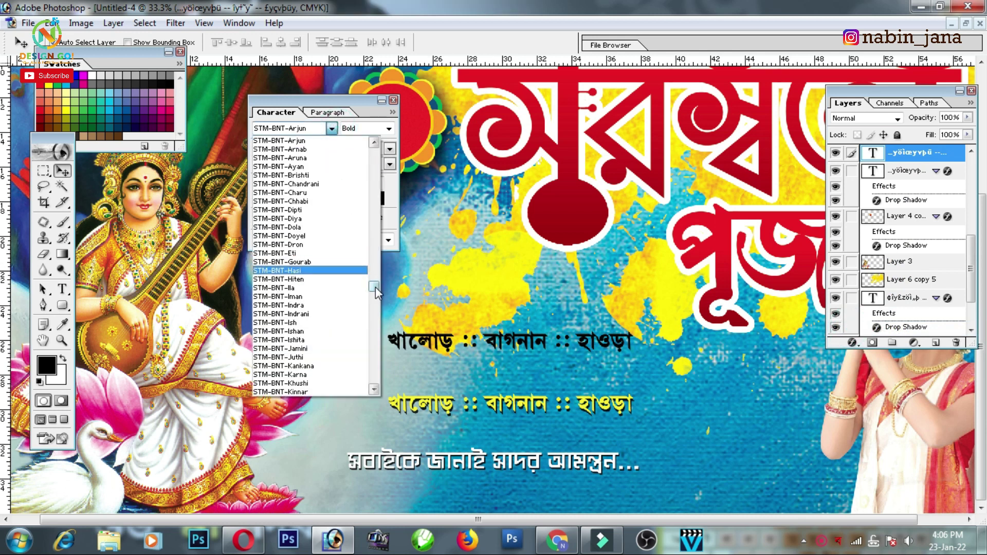
drag(375, 287, 378, 289)
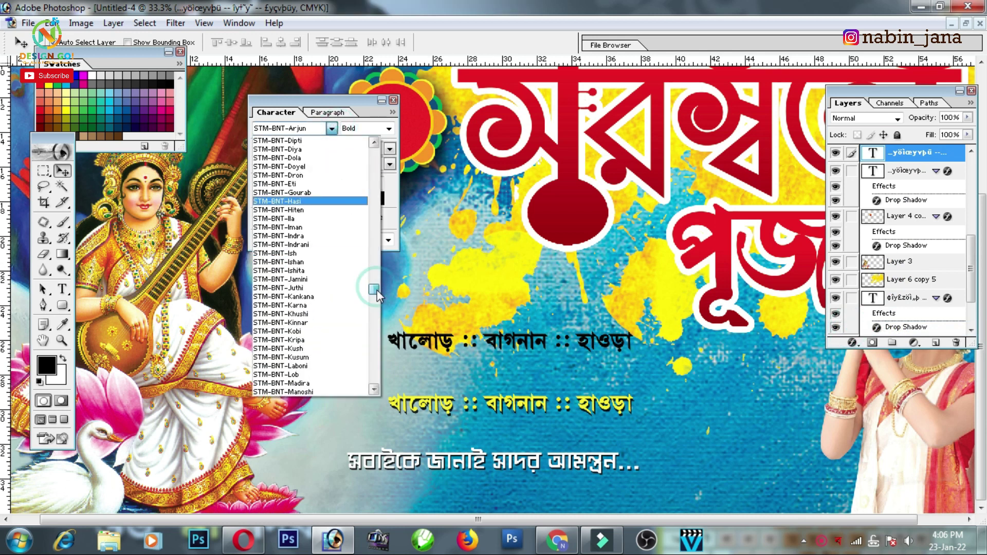
click(324, 287)
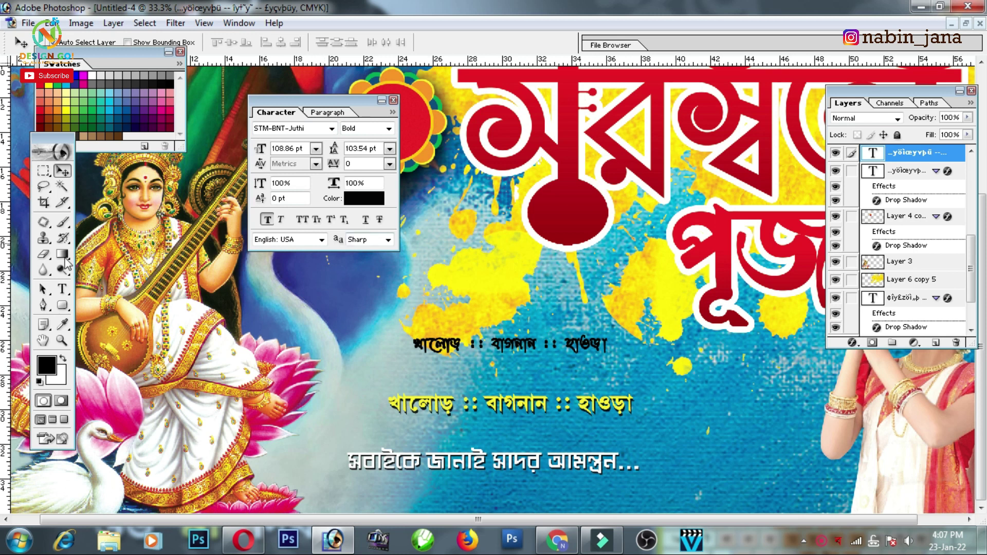
click(63, 289)
click(531, 364)
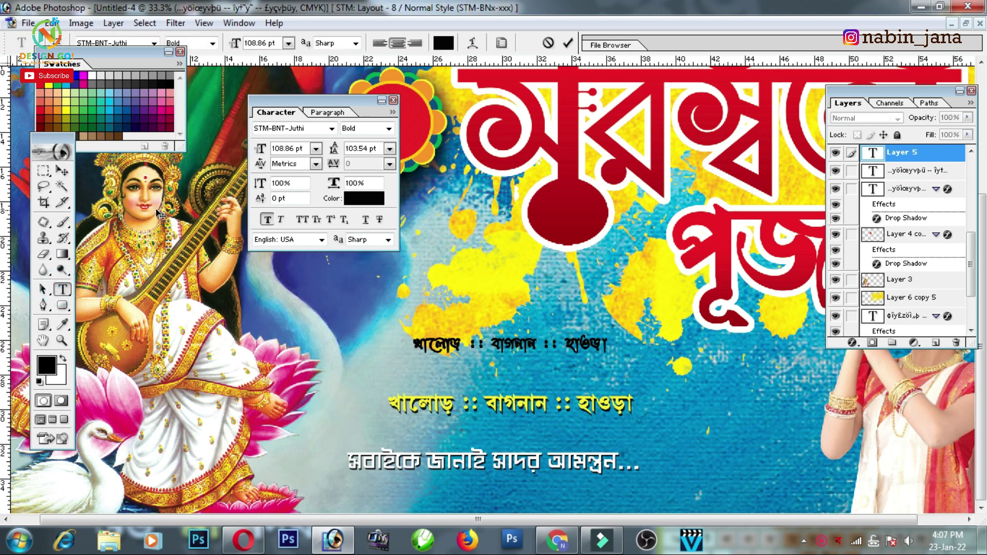
click(62, 289)
- Select all text in the black copied line and retype it
click(563, 332)
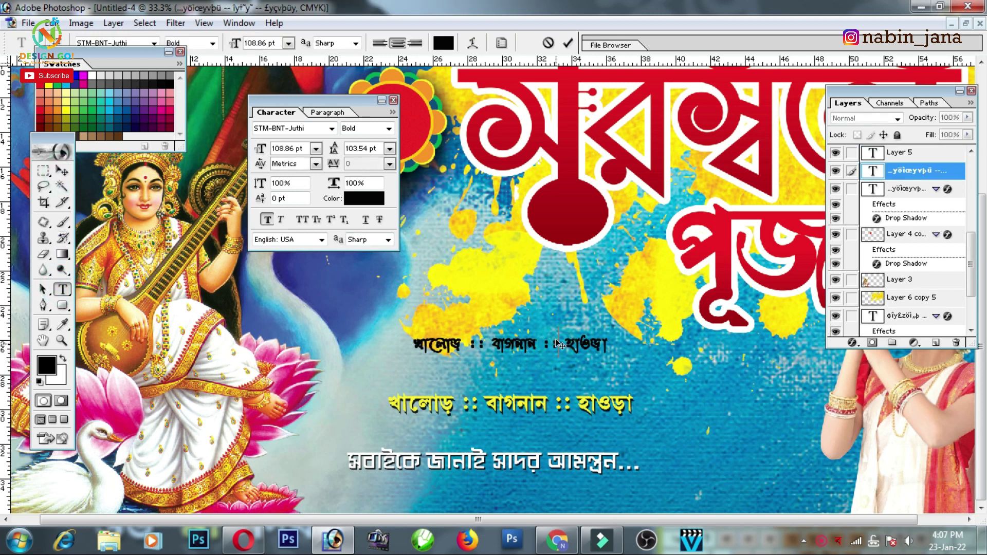
key(ctrl+a)
text(c)
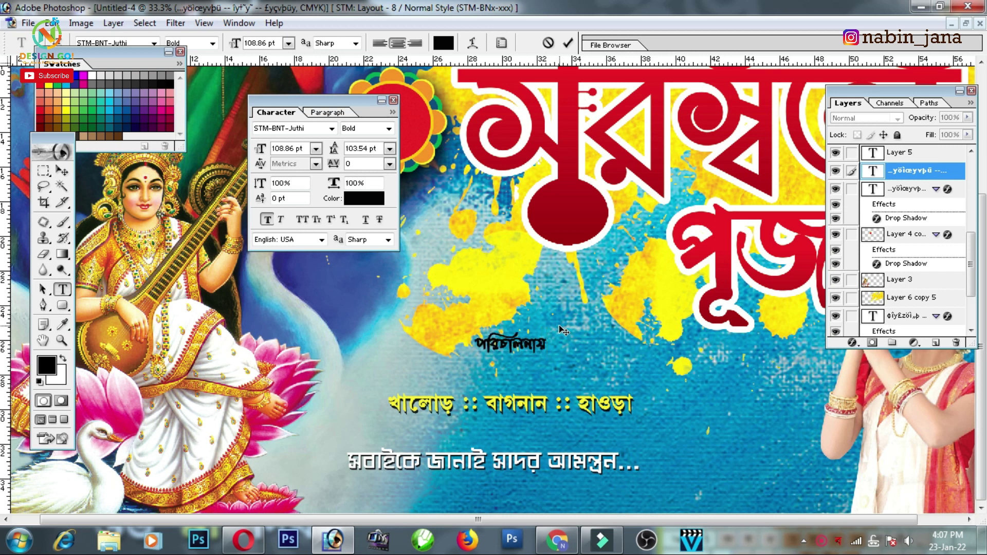
text(---)
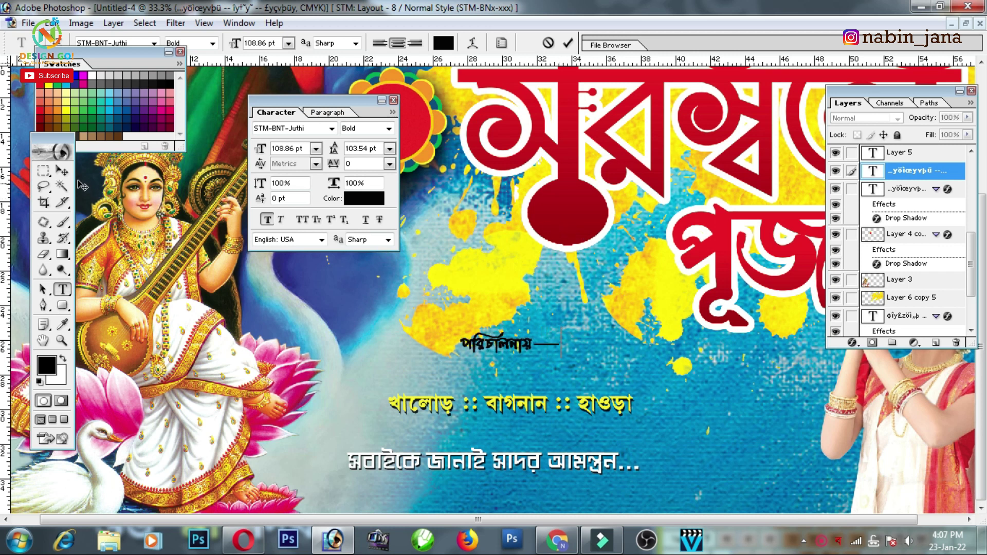
click(62, 171)
- Resize and reposition the পরিচালনায় heading, turning off its Faux Bold
key(ctrl+minus)
key(ctrl+t)
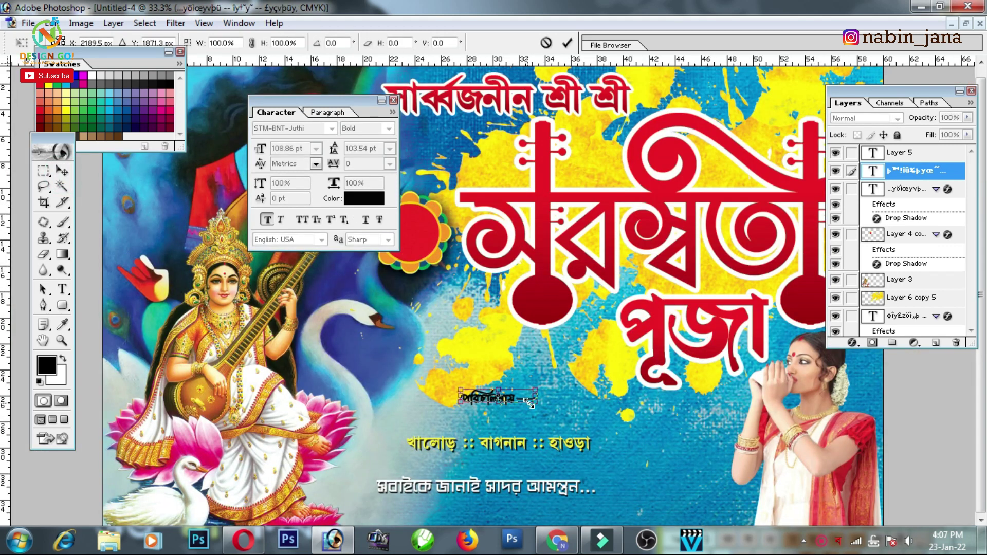
drag(529, 402, 572, 401)
key(Return)
key(ctrl+t)
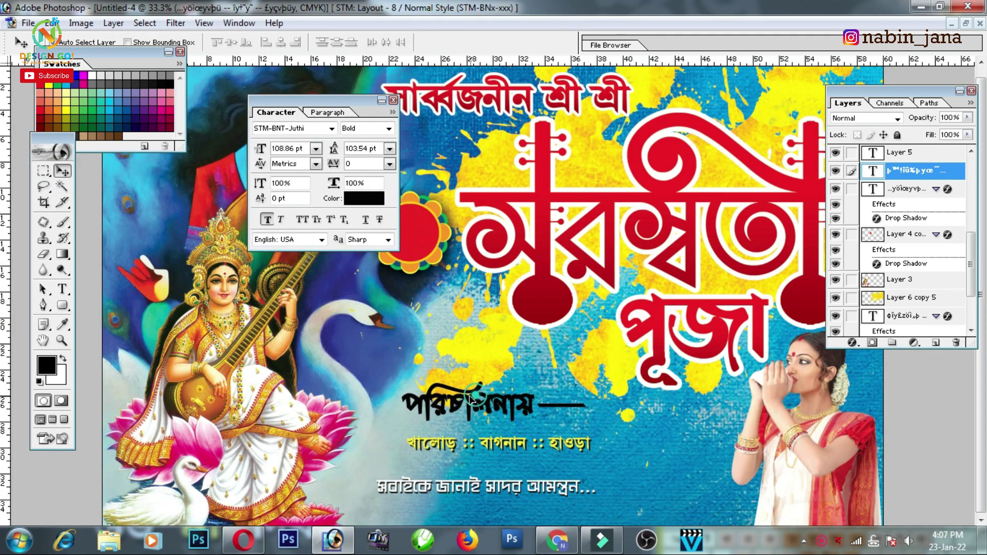
drag(507, 378, 504, 359)
drag(587, 360, 537, 359)
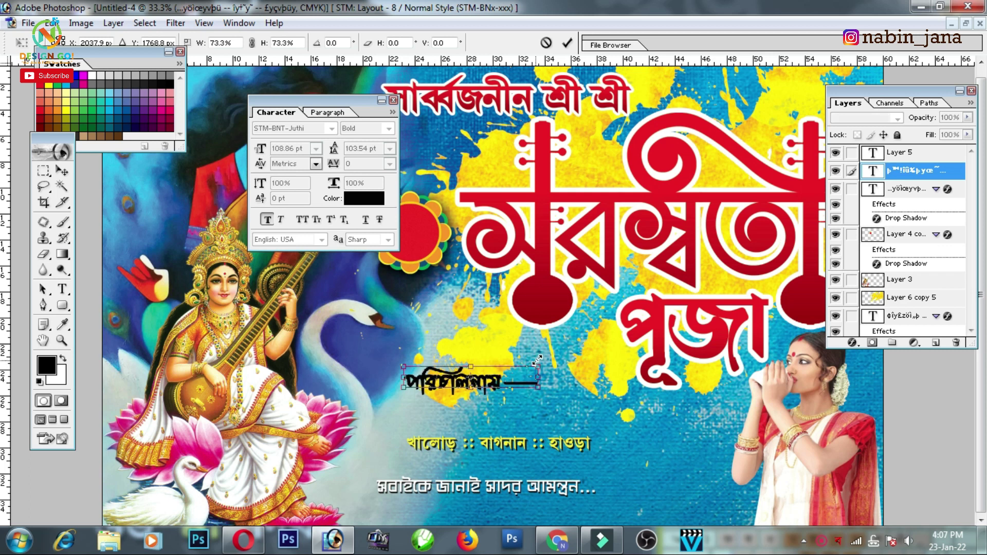
click(268, 220)
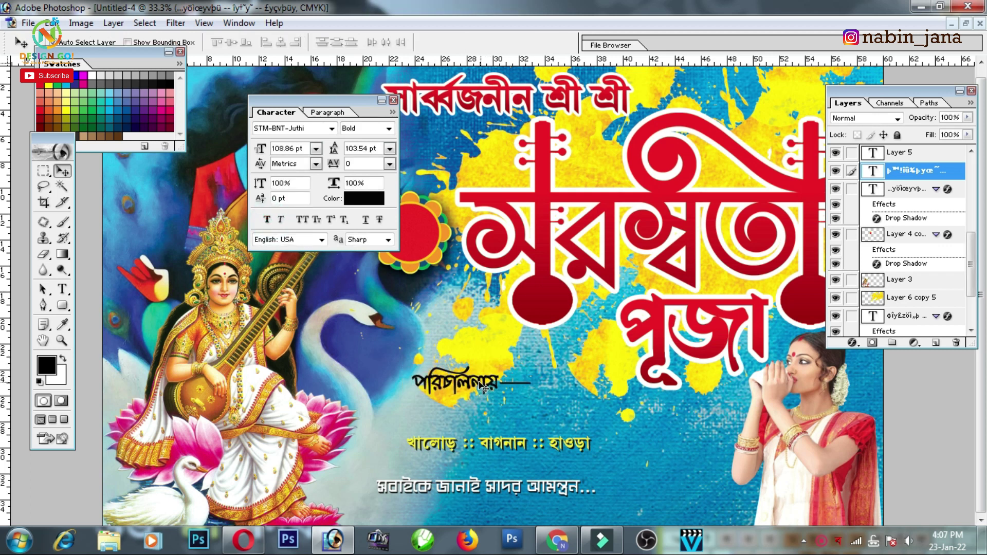
key(ctrl+t)
drag(529, 385, 538, 379)
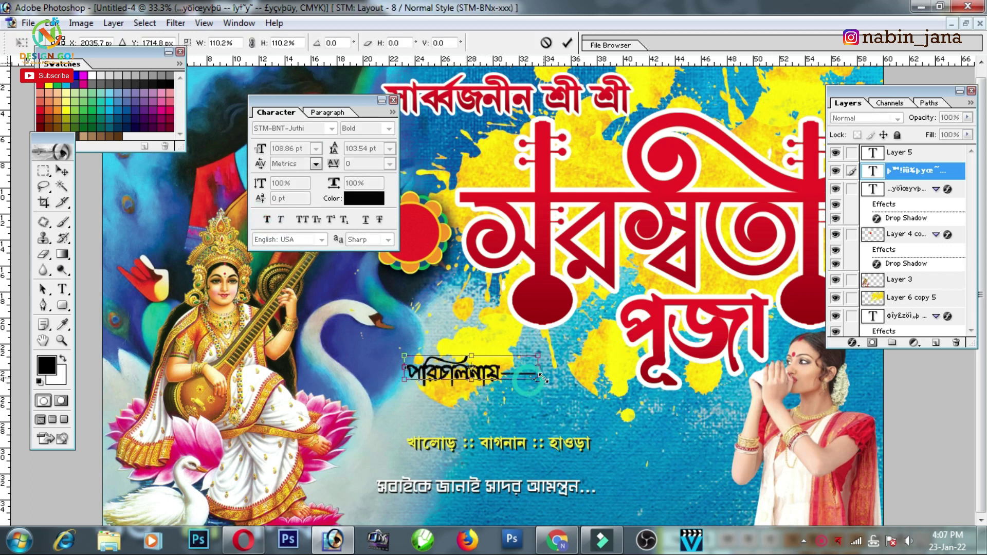
key(Return)
- Try moving the location line below the invitation line, then undo the move
drag(503, 446, 566, 433)
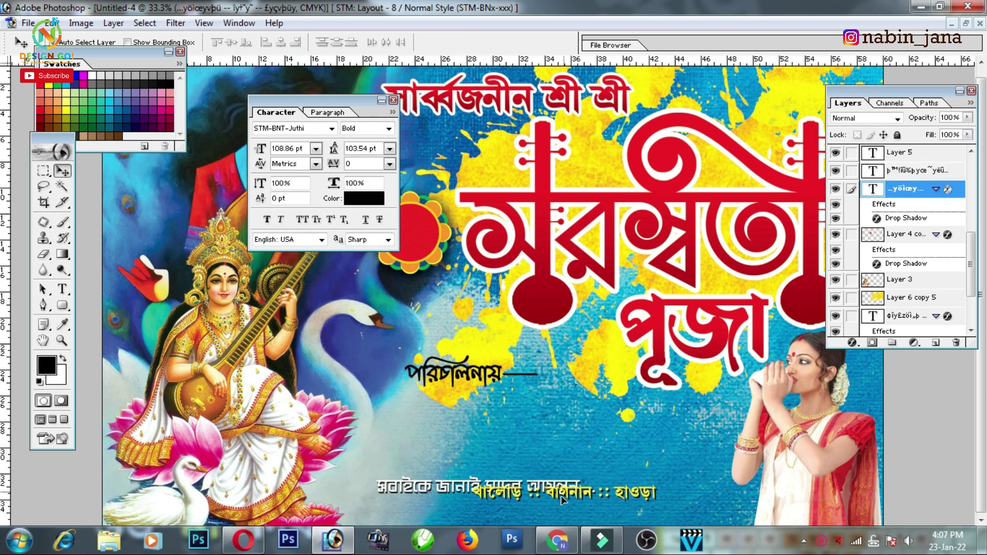
key(ctrl+z)
ctrl+click(431, 490)
- Duplicate the invitation line higher and retype it as সবুজ সাথী ক্লাব
drag(431, 490, 466, 420)
click(69, 289)
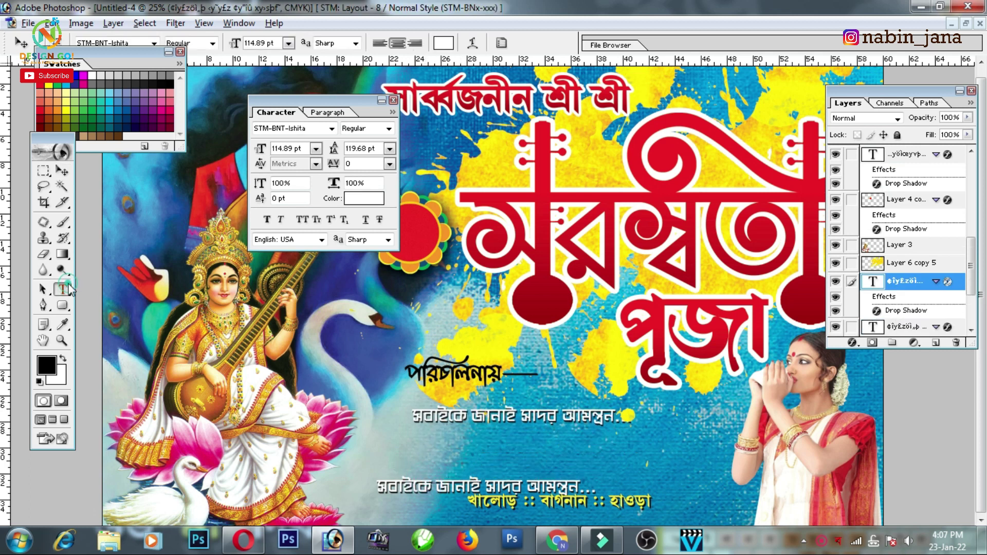
triple_click(478, 422)
text(সবুজ)
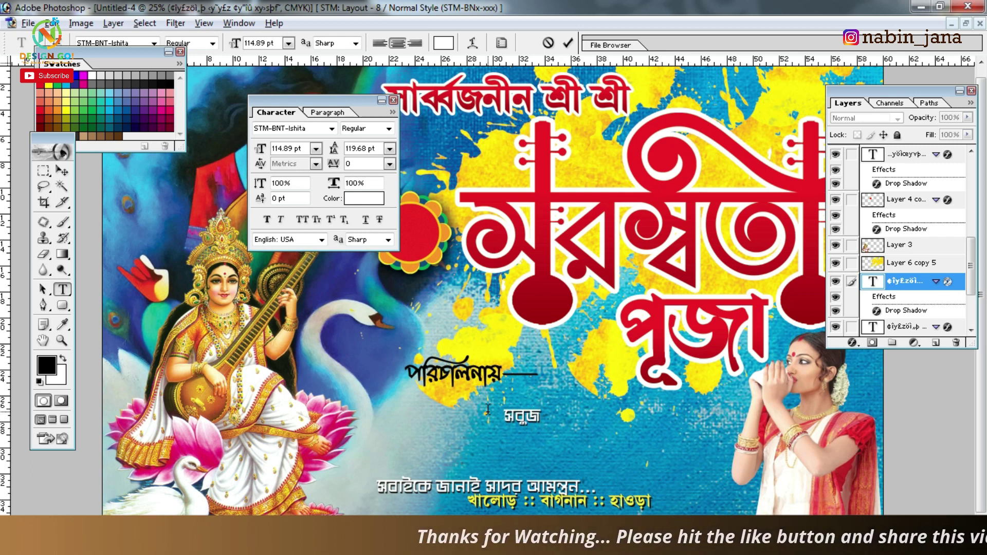
text( সাথী)
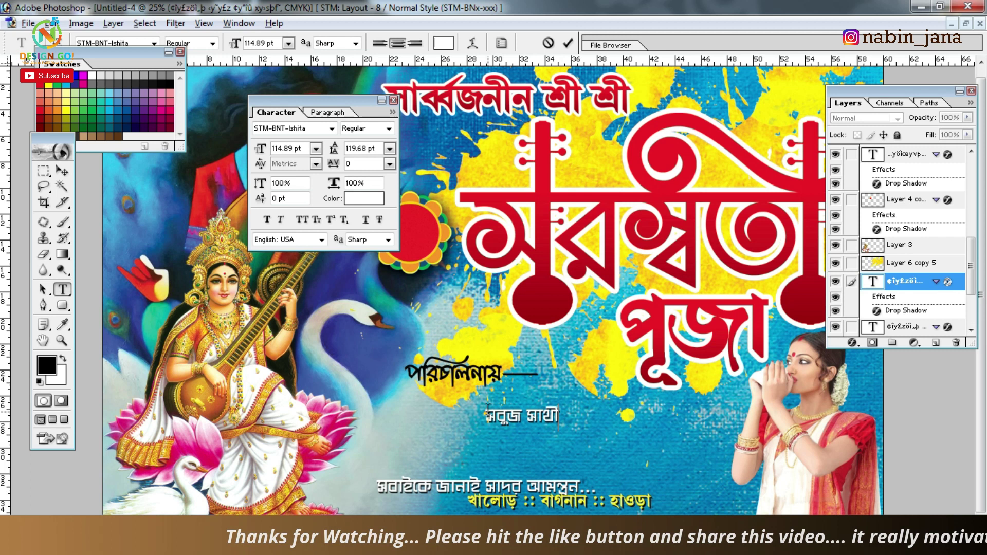
text( ক্লাব)
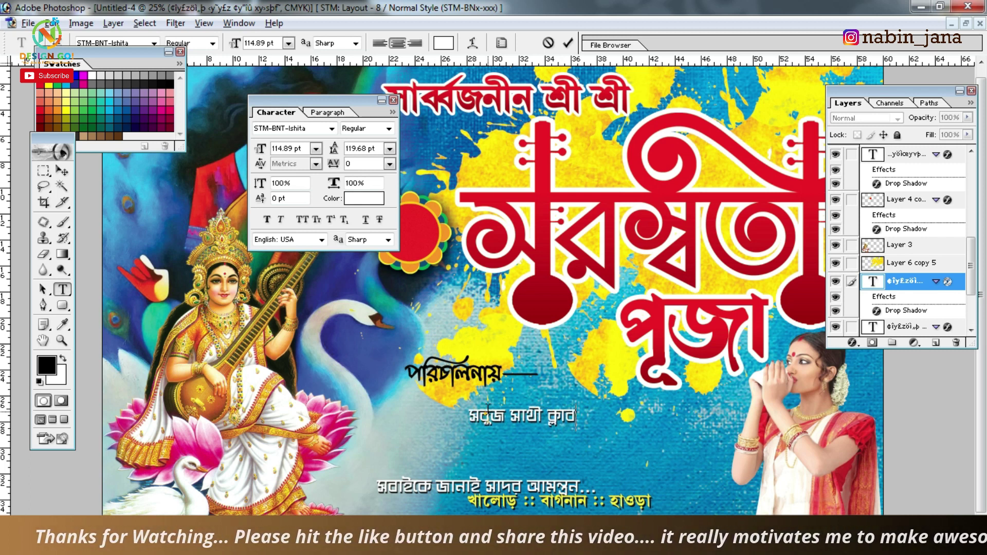
click(62, 170)
- Bring the club name layer to the top and scale it up about three times
key(ctrl+bracketright)
key(ctrl+bracketright)
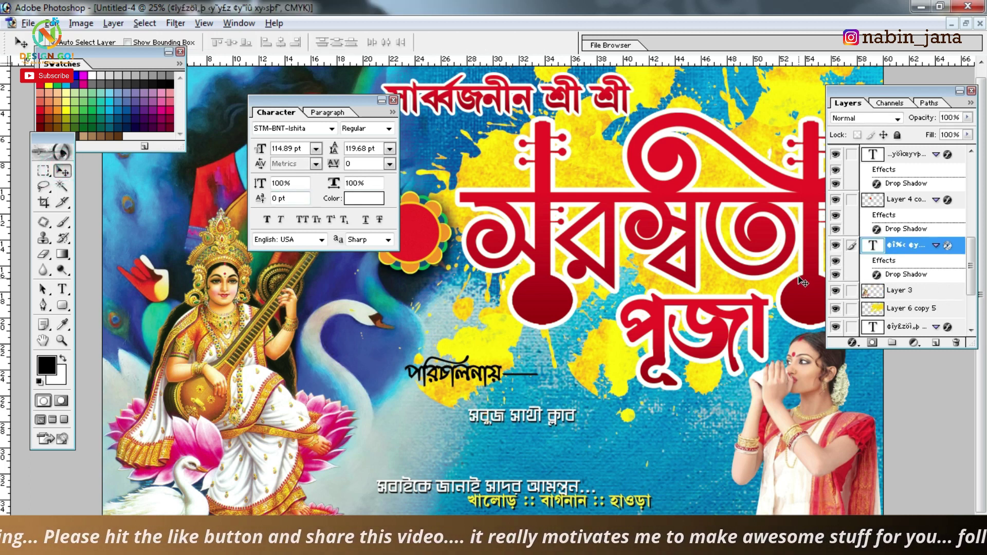
key(ctrl+bracketright)
key(ctrl+bracketright)
key(ctrl+bracketright)
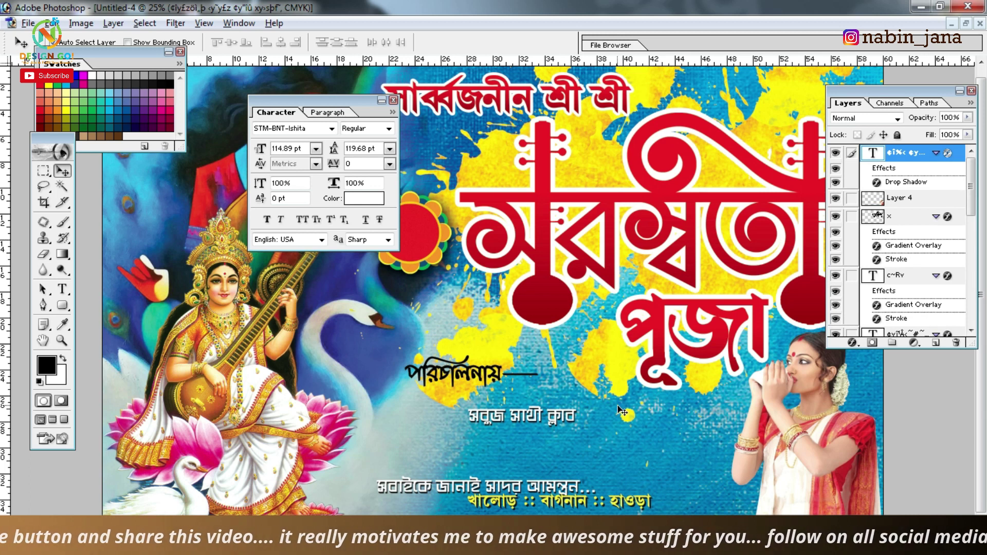
key(ctrl+t)
drag(579, 426, 736, 440)
drag(667, 418, 630, 407)
key(Return)
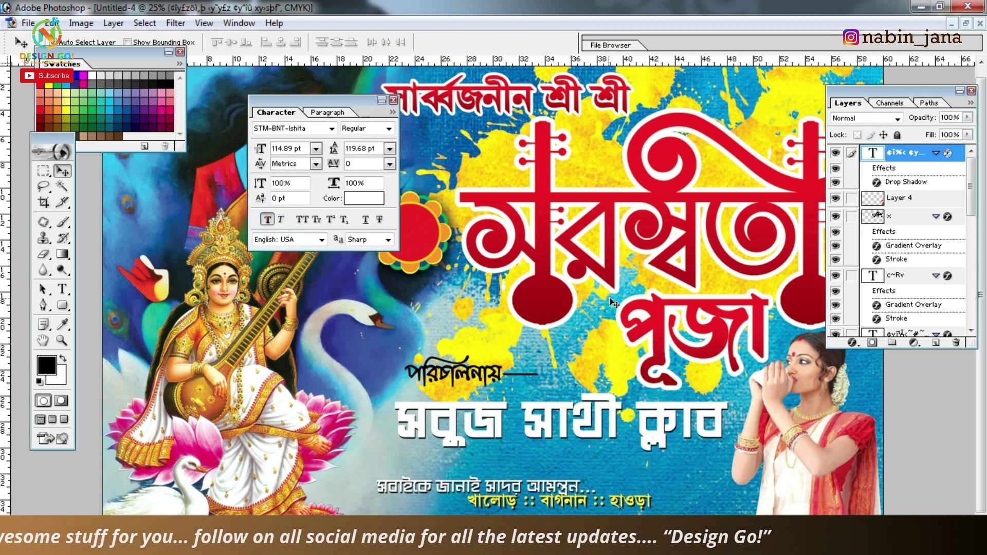
- Enlarge the club name slightly more and nudge it up and left
key(ctrl+plus)
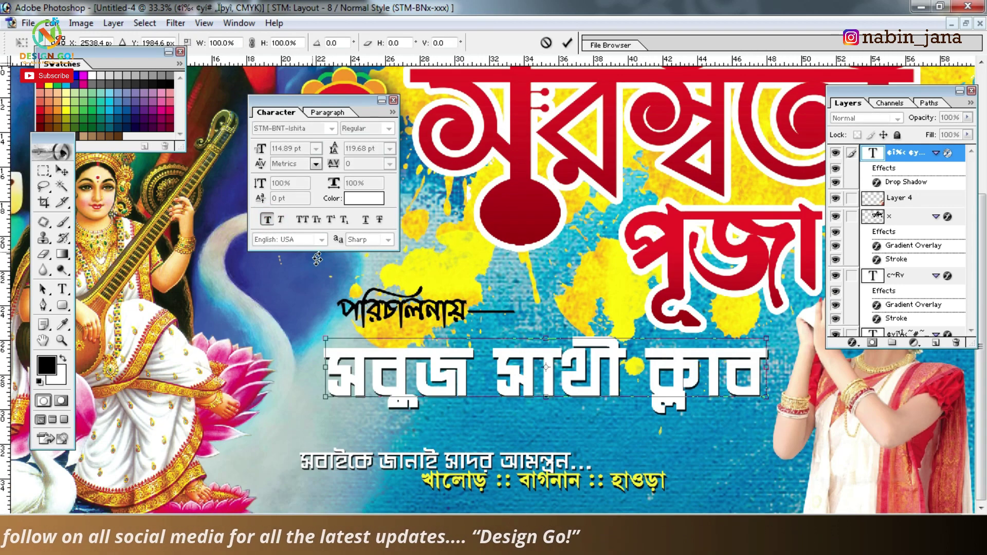
key(ctrl+t)
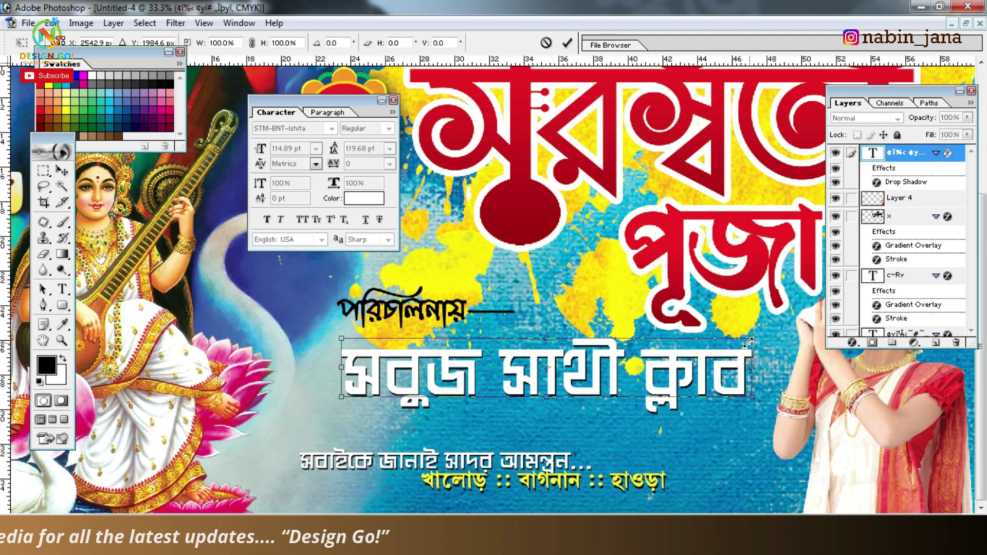
drag(752, 339, 764, 336)
drag(692, 371, 689, 363)
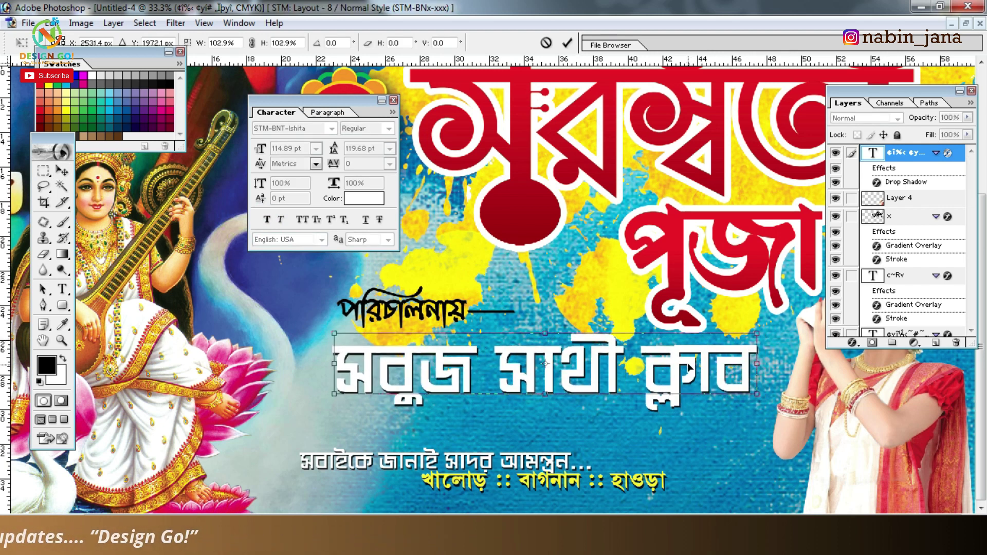
key(Return)
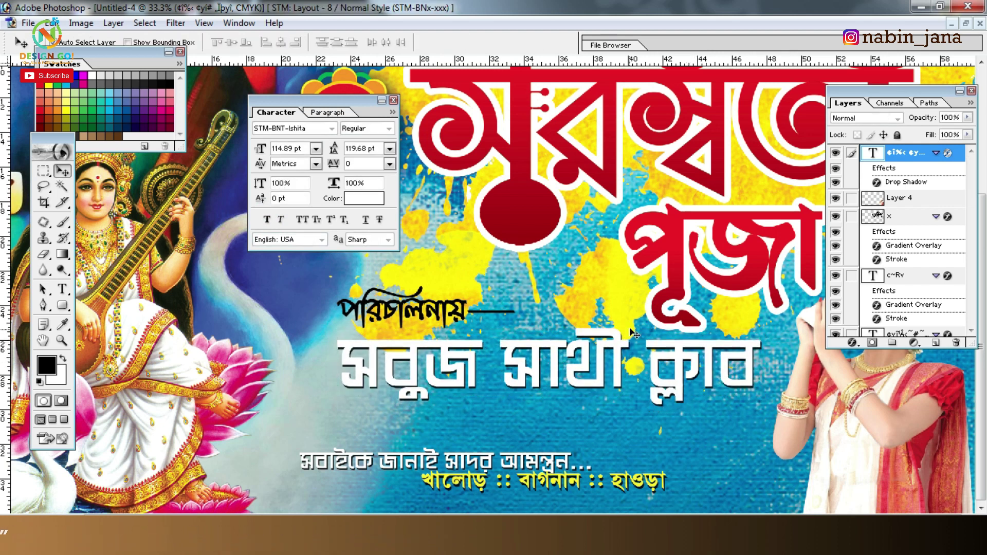
- Give the club name an 18 px drop shadow and a wider dark blue Multiply outer glow
double_click(906, 182)
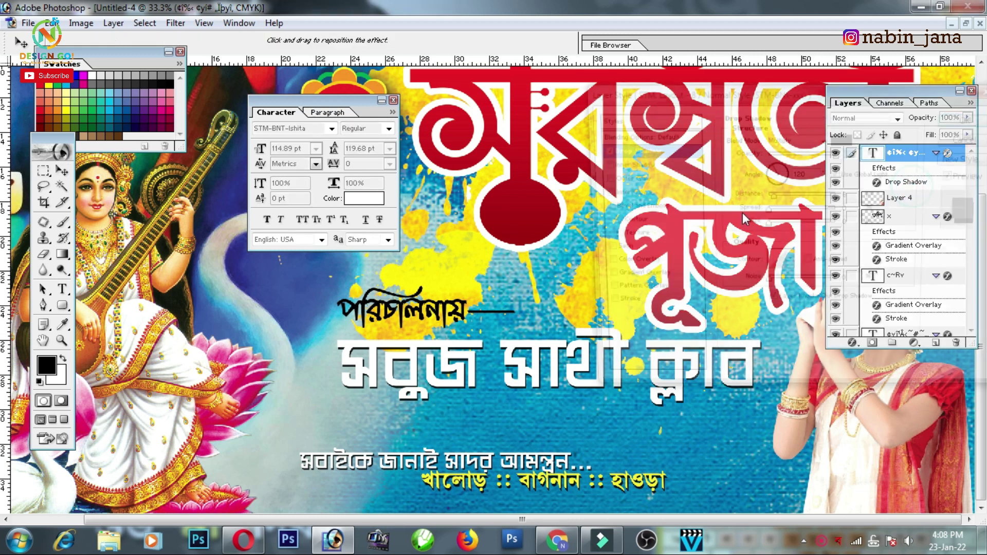
drag(778, 189, 780, 197)
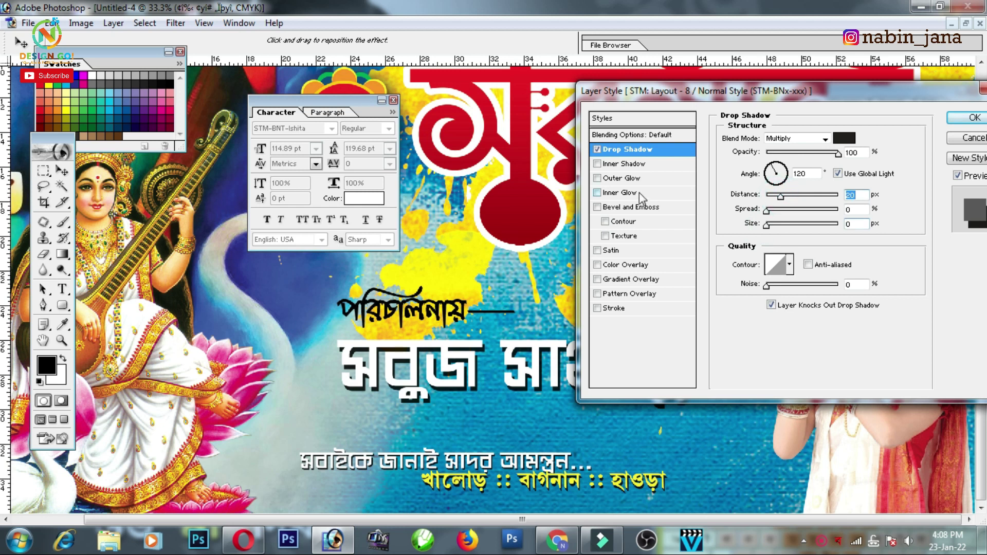
click(628, 178)
mouse_move(766, 236)
mouse_down()
mouse_move(788, 236)
mouse_move(788, 250)
mouse_up()
click(752, 185)
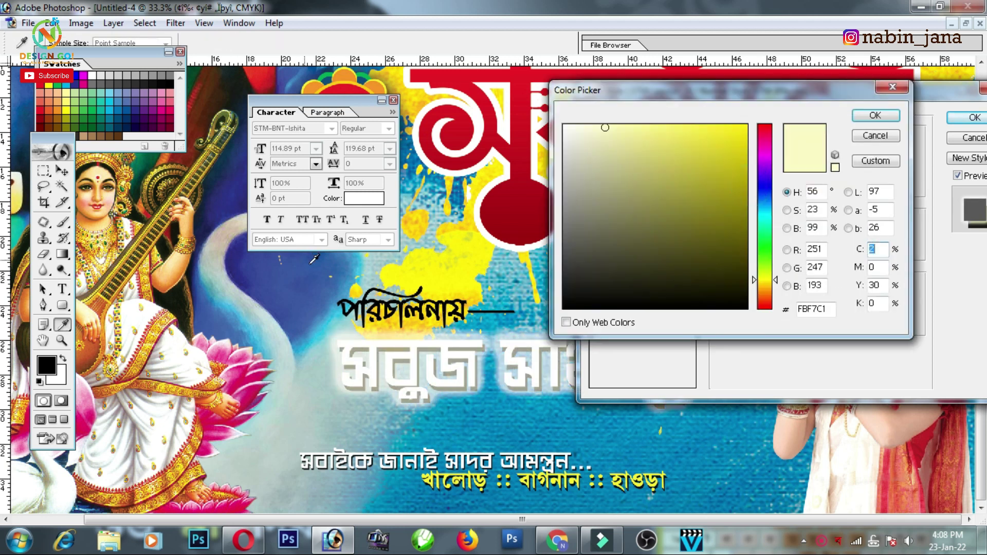
click(239, 276)
click(867, 115)
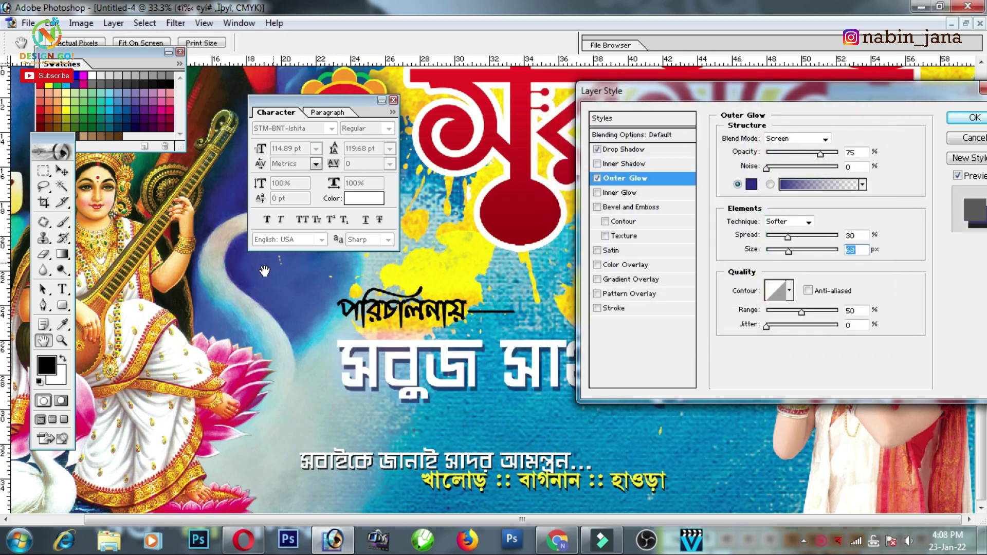
click(796, 139)
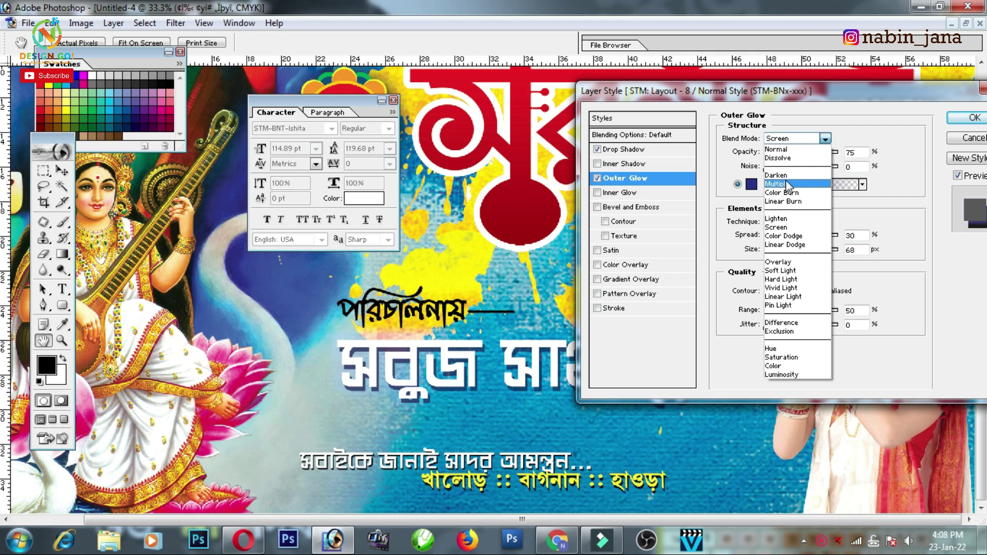
click(786, 181)
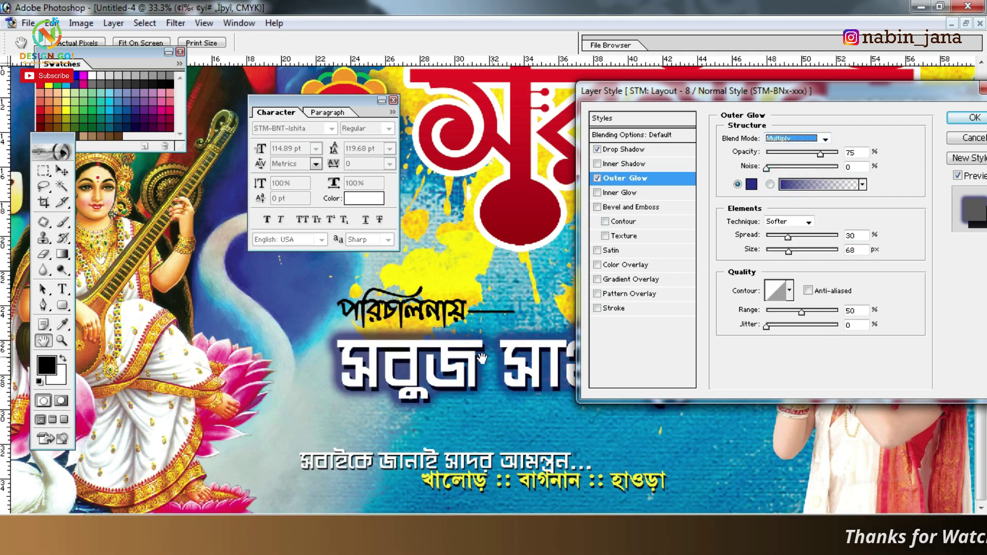
- Change the outer glow to a light blue sampled from the banner and apply the styles
drag(793, 98, 676, 14)
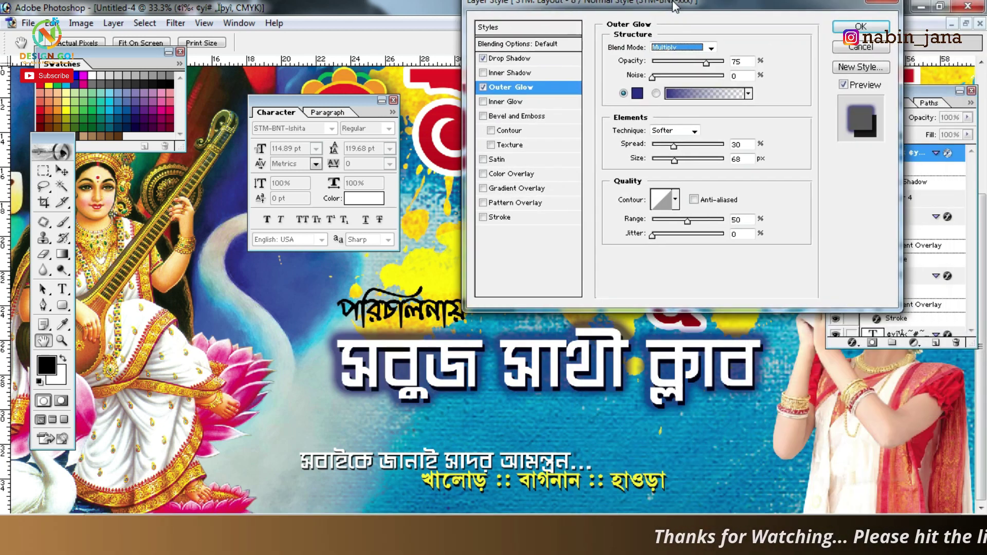
click(633, 100)
click(600, 407)
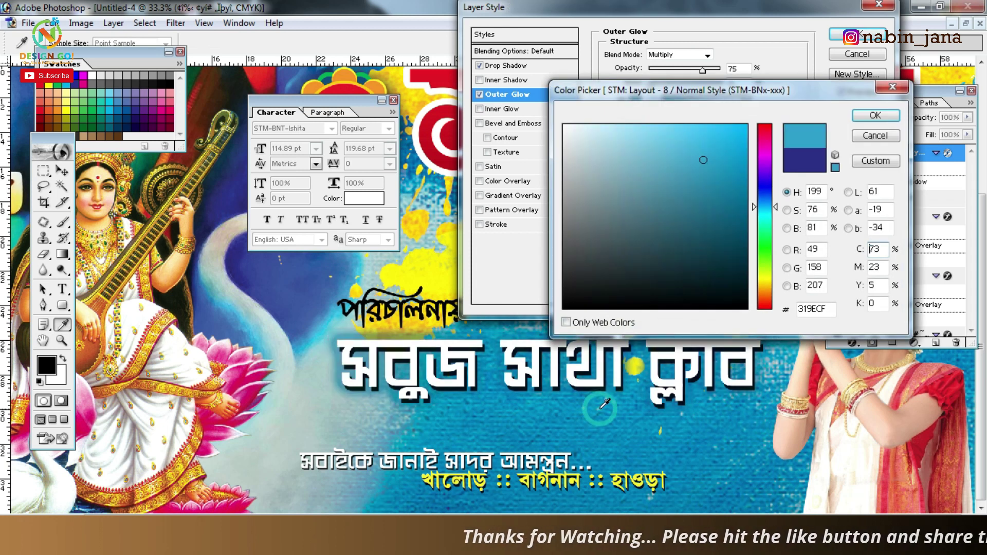
click(875, 115)
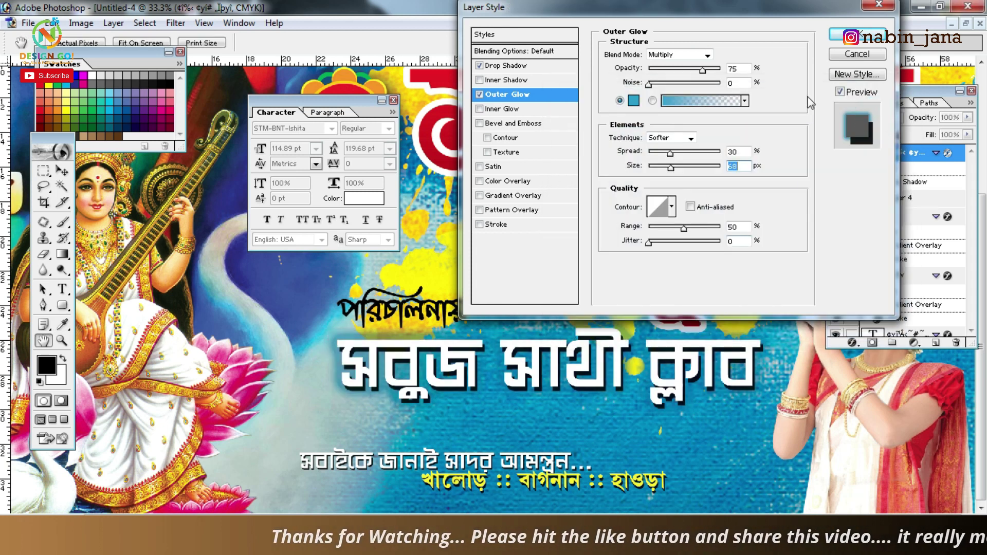
click(857, 35)
click(836, 196)
click(835, 197)
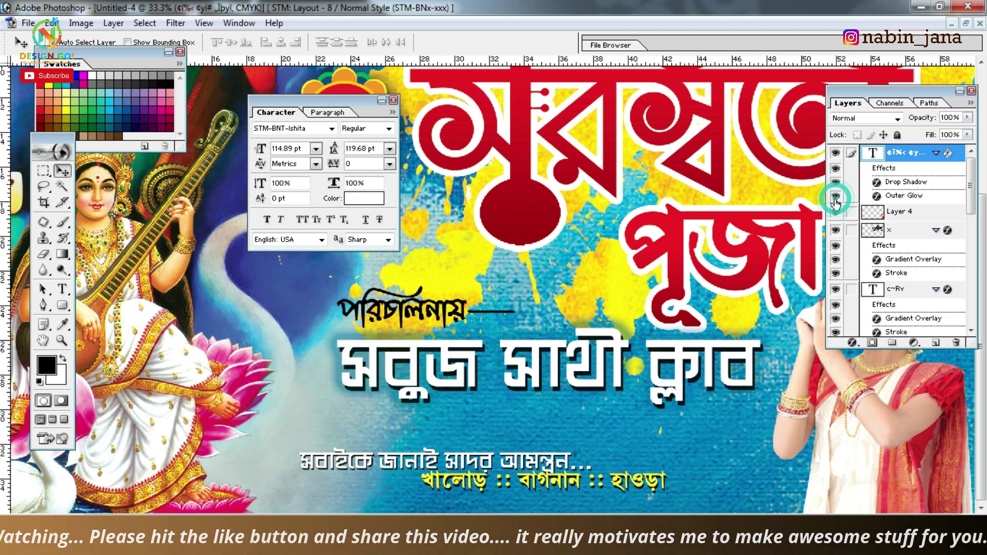
- Try a gradient overlay on the club name, cancel it, and load the letters as a selection
key(ctrl+0)
ctrl+click(653, 365)
key(ctrl+0)
ctrl+click(586, 262)
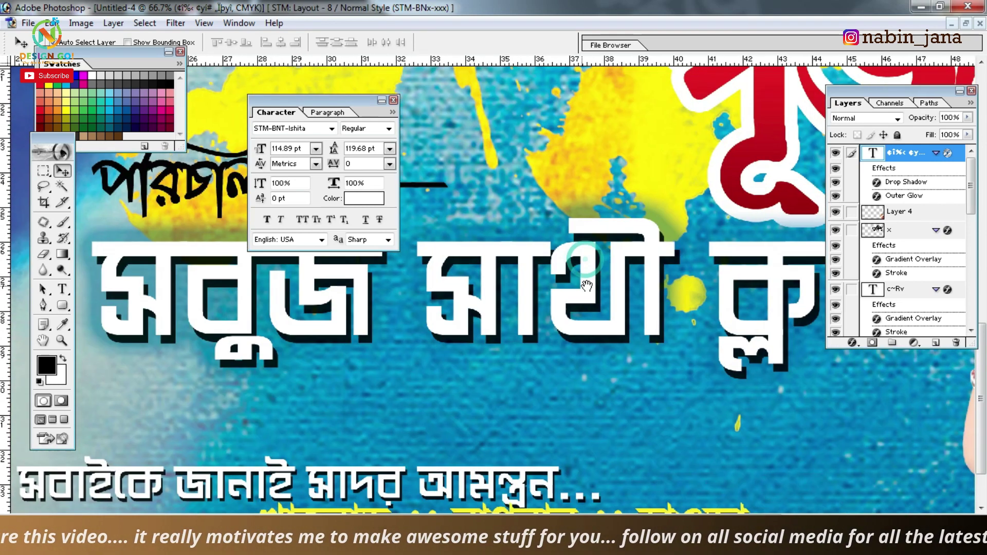
click(852, 342)
click(869, 301)
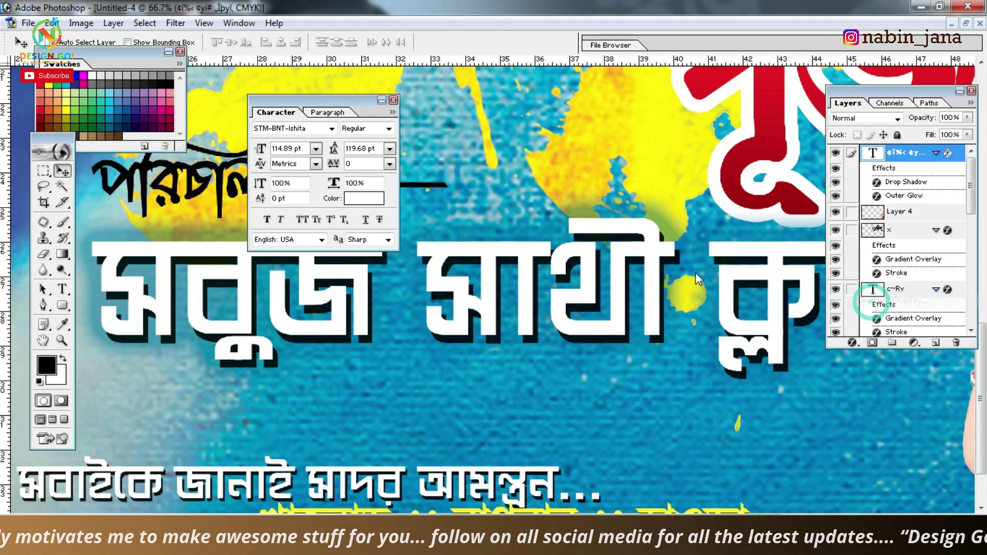
click(869, 6)
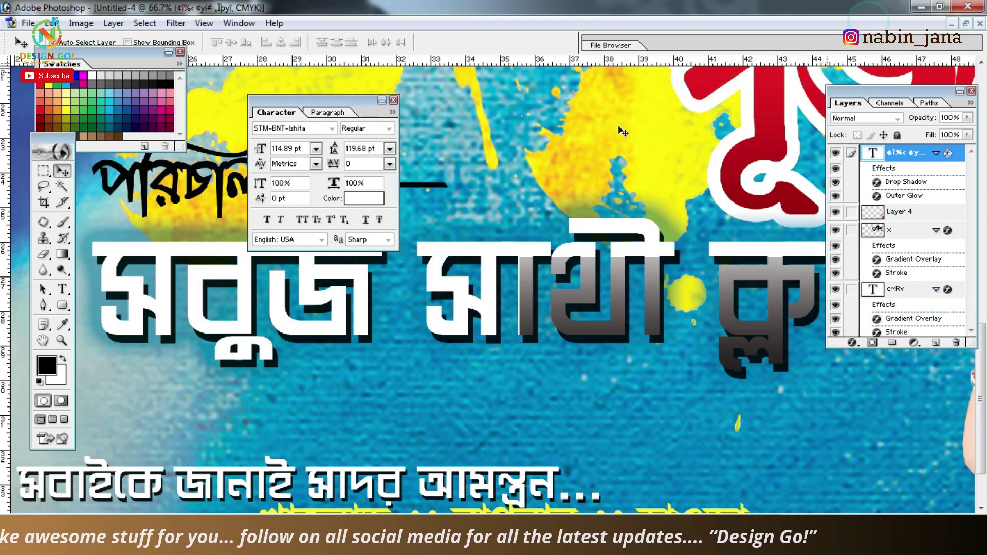
key(ctrl+0)
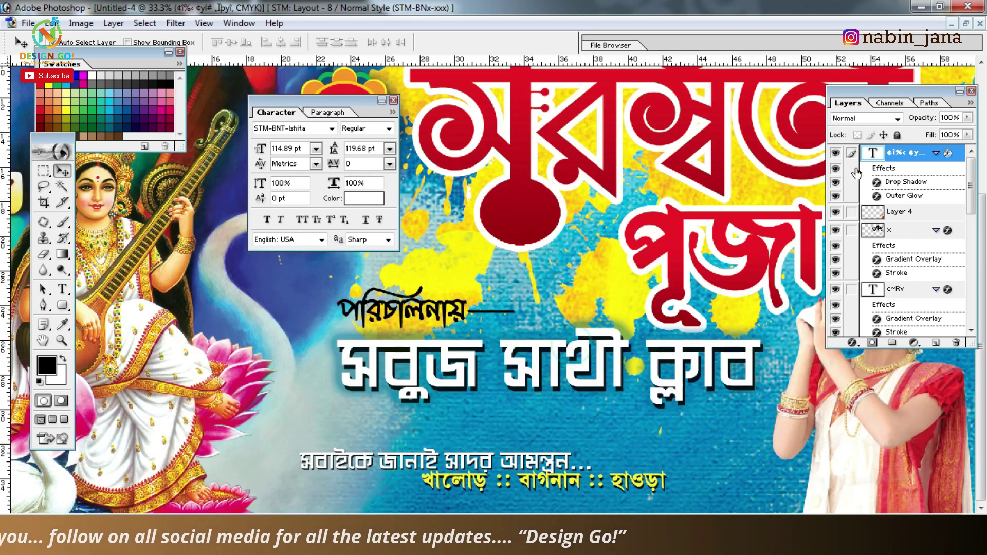
ctrl+click(873, 153)
- On a new layer, paint light green over the selected সবুজ সাথী ক্লাব letters
key(b)
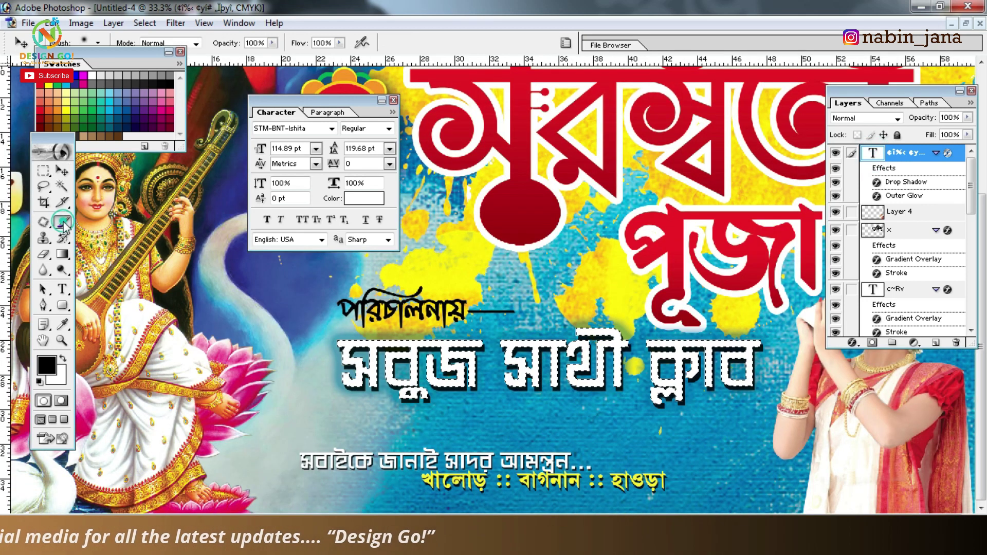
click(76, 96)
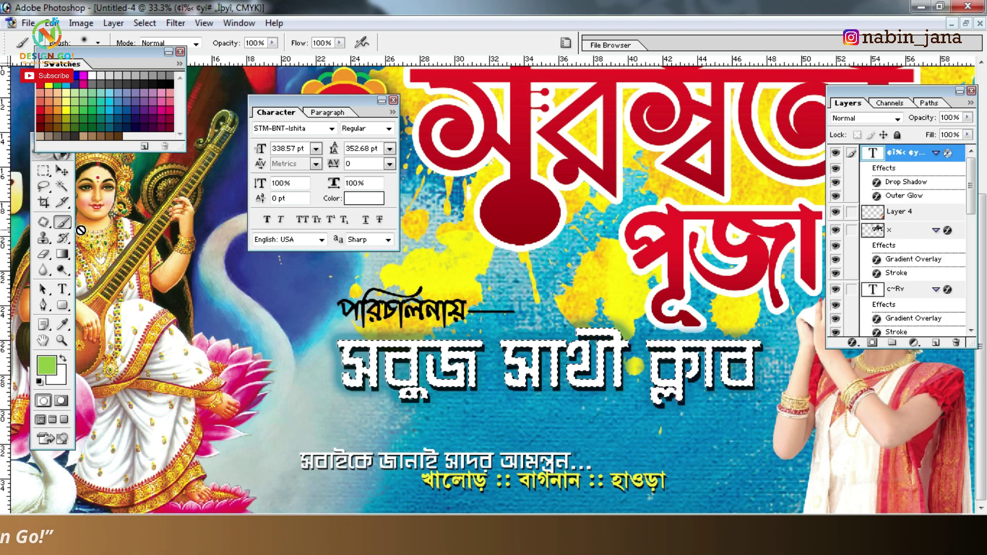
click(936, 343)
drag(514, 355, 514, 386)
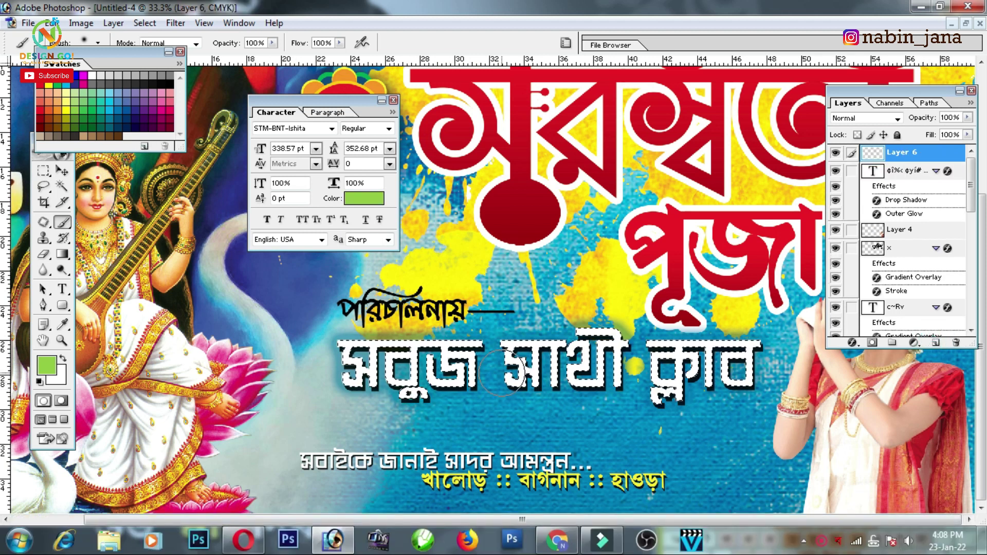
drag(350, 360, 587, 376)
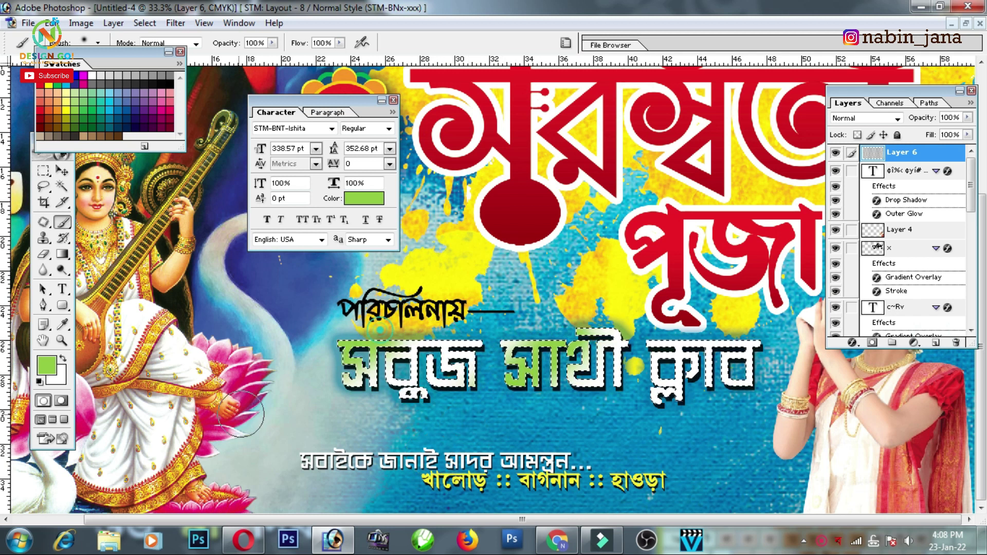
drag(658, 360, 751, 370)
key(ctrl+d)
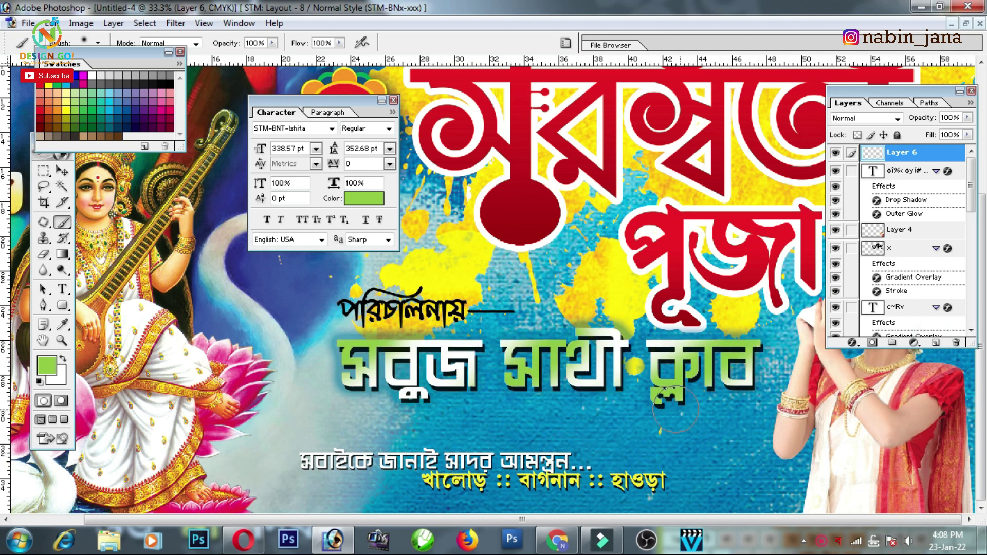
- Reload the club name letter selection and add yellow accents
click(62, 171)
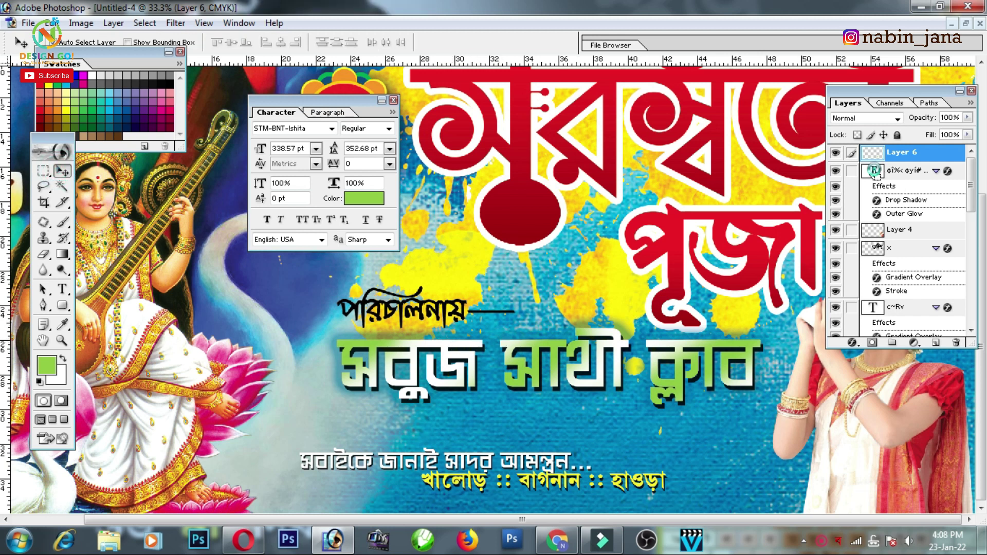
ctrl+click(874, 171)
click(63, 223)
click(66, 85)
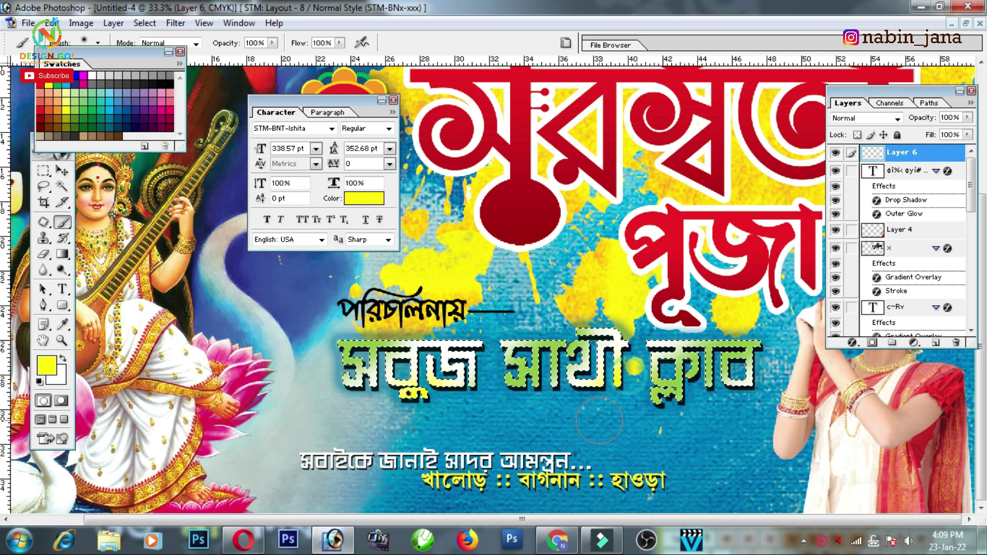
key(ctrl+h)
click(61, 172)
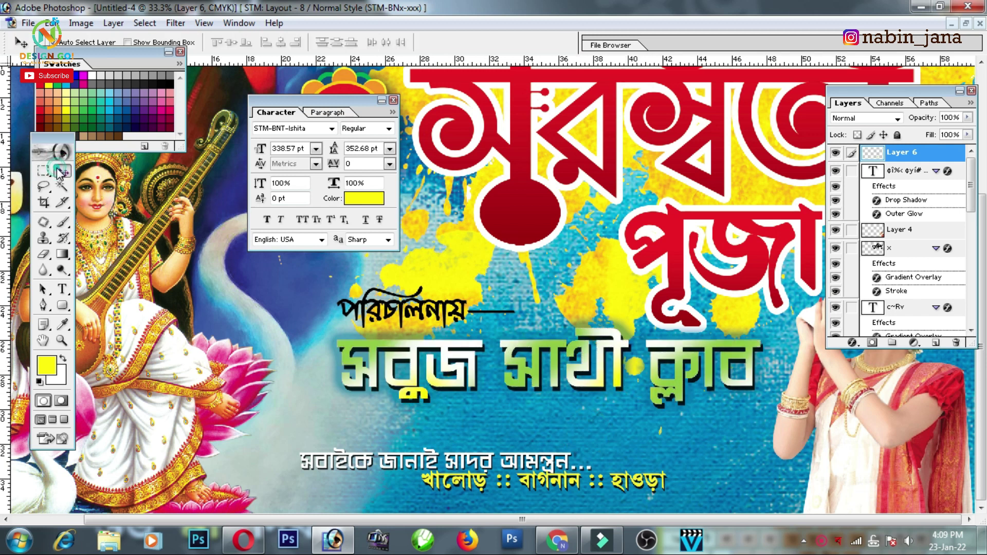
key(ctrl+plus)
ctrl+click(455, 308)
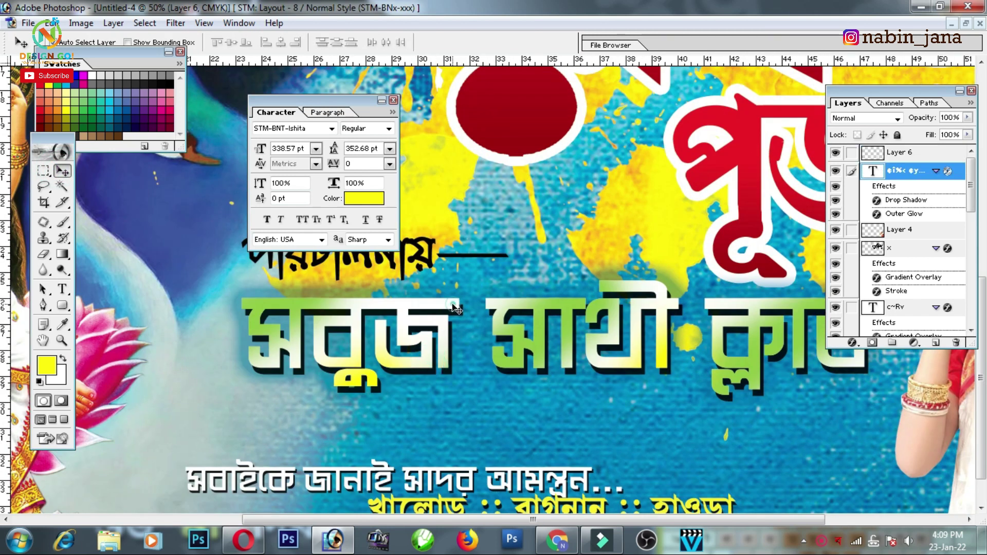
- Try a black outline stroke on the club name, then close the effects
double_click(911, 215)
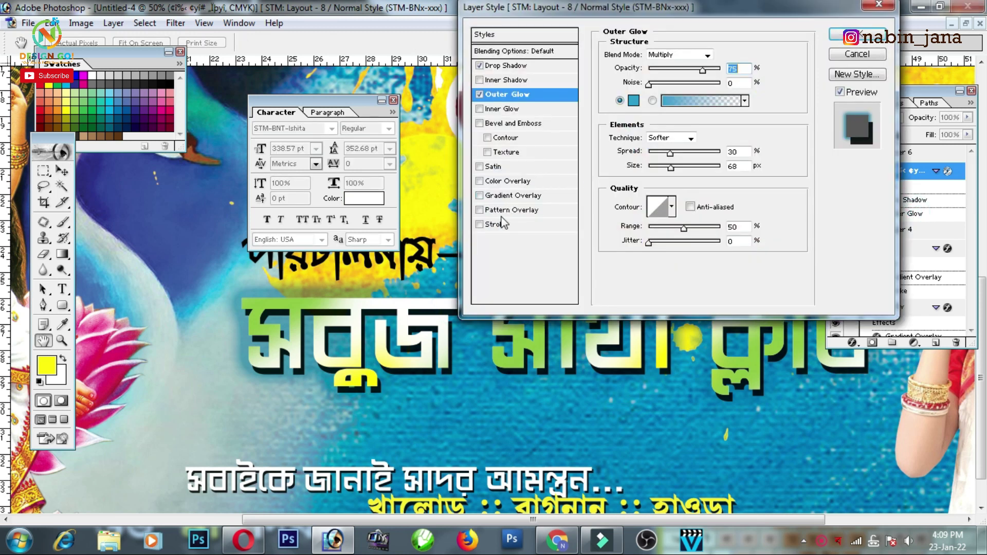
click(500, 225)
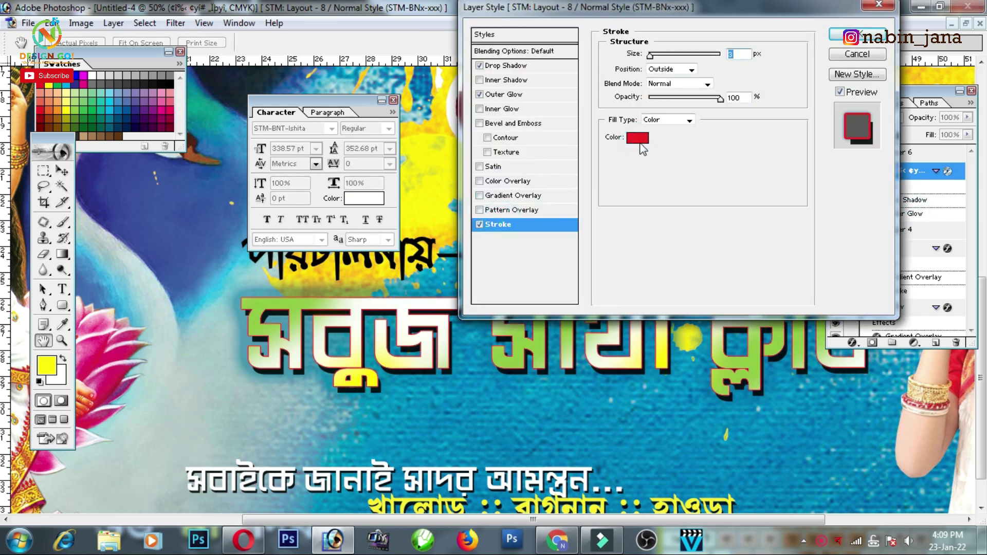
click(638, 138)
click(875, 116)
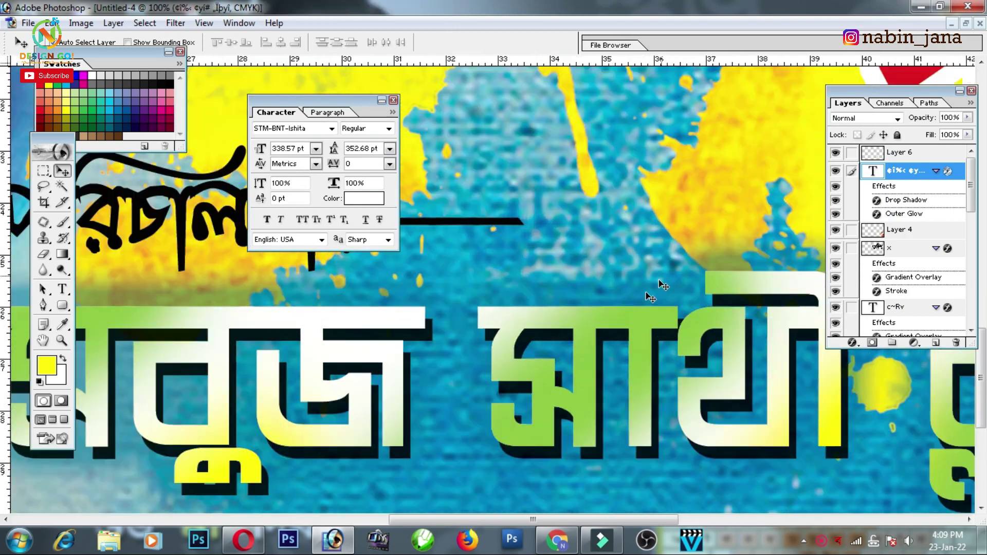
click(550, 344)
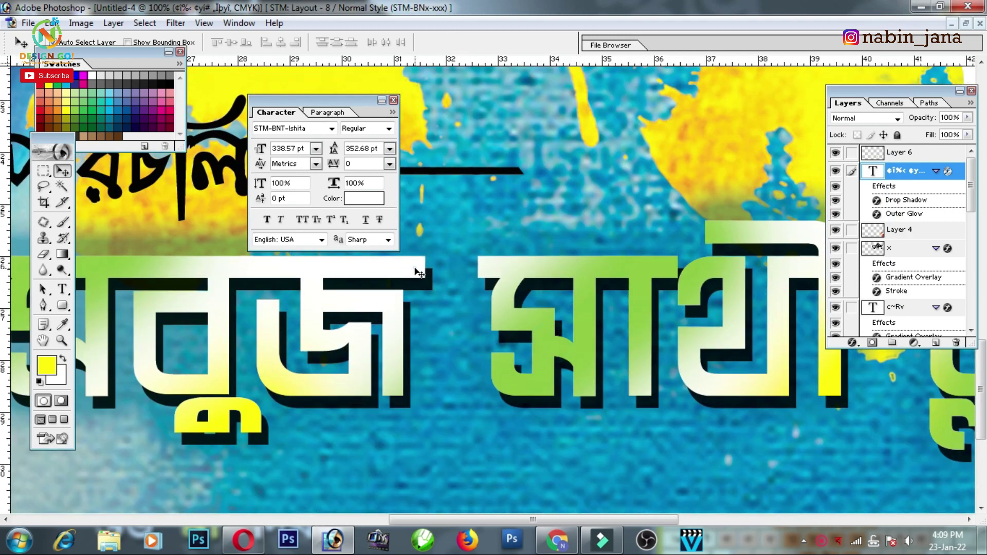
- Set the drop shadow distance to 26 px and confirm the light blue 319ECF outer glow
double_click(921, 204)
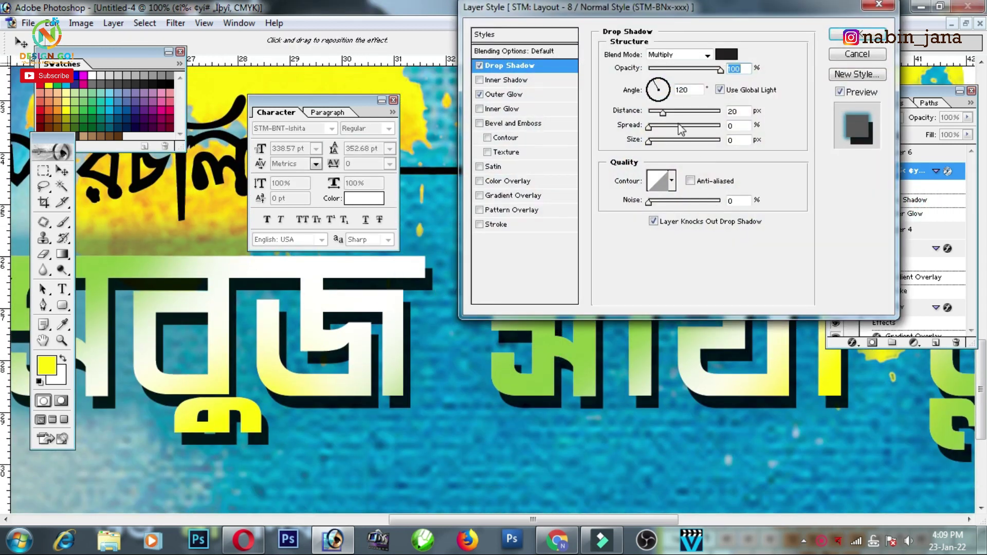
drag(668, 114, 669, 116)
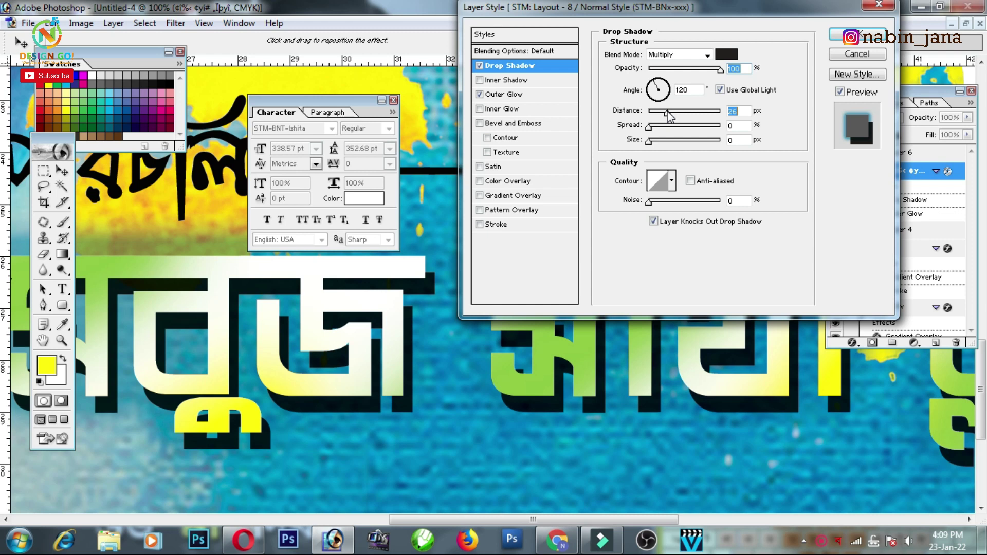
click(512, 96)
click(634, 100)
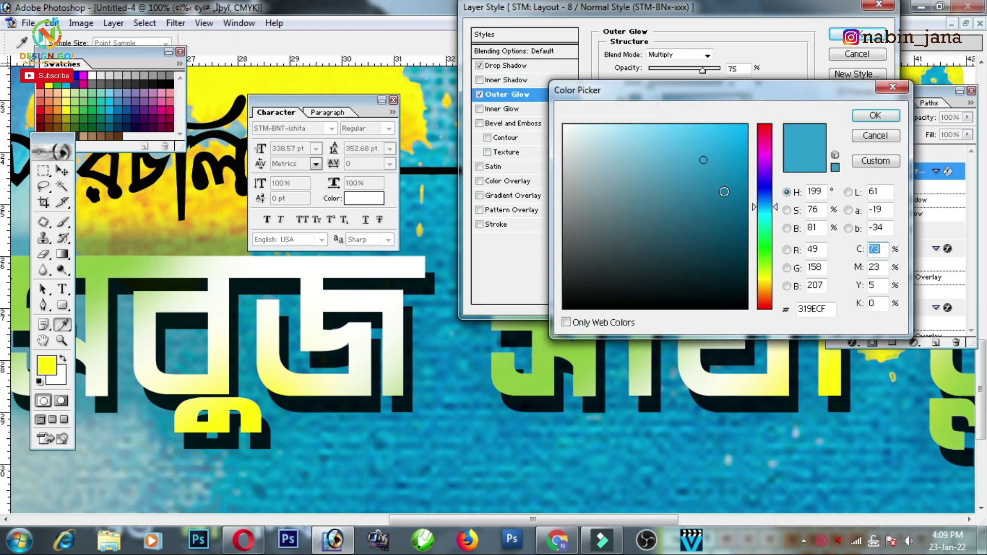
click(875, 116)
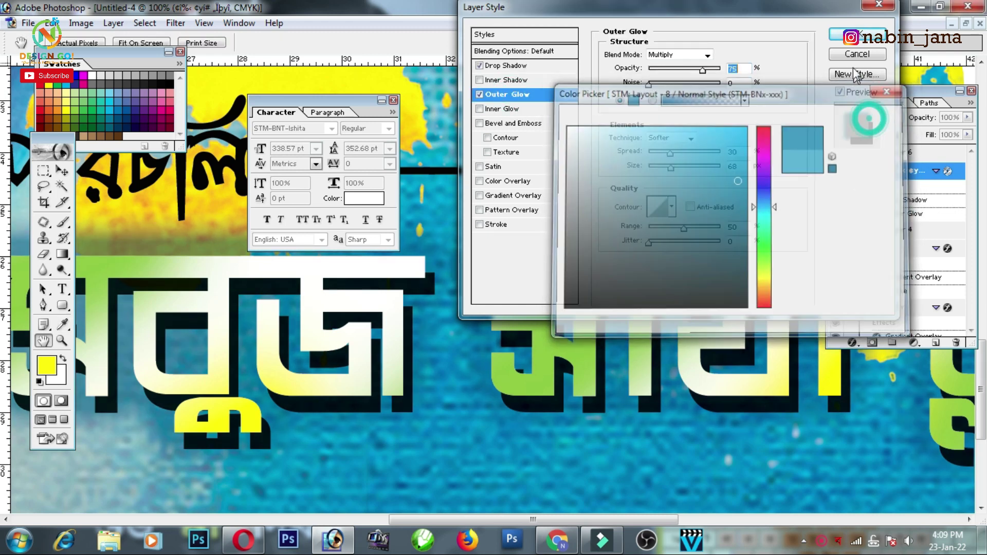
click(857, 35)
key(ctrl+minus)
key(ctrl+minus)
key(ctrl+minus)
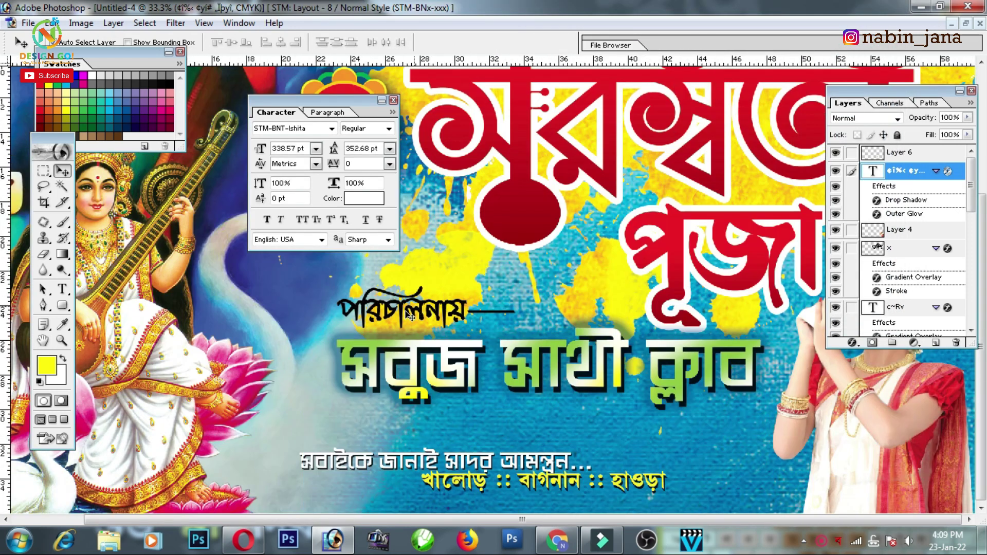
click(62, 305)
drag(136, 52, 223, 225)
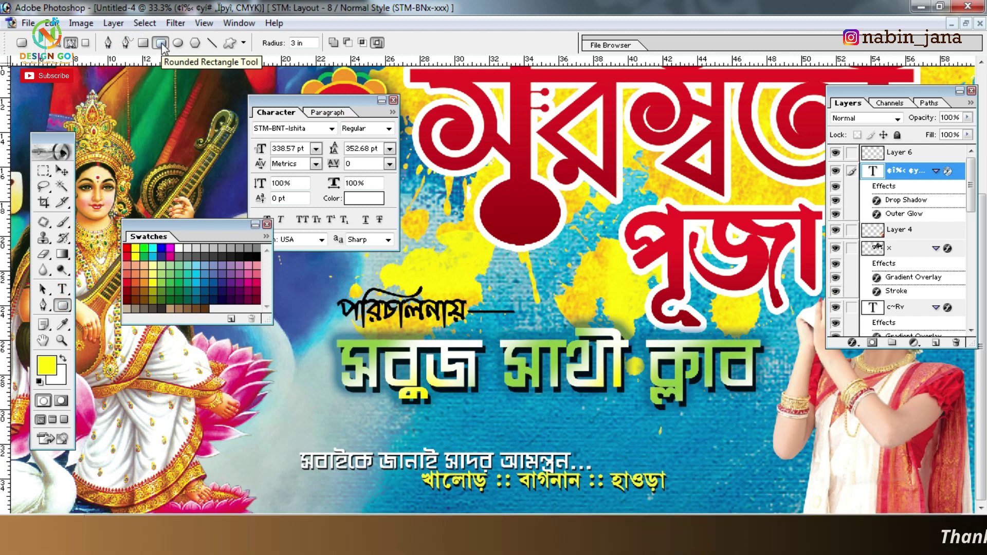
- Fill a rounded bar selection around পরিচালনায় with white on a new layer
drag(330, 276, 567, 322)
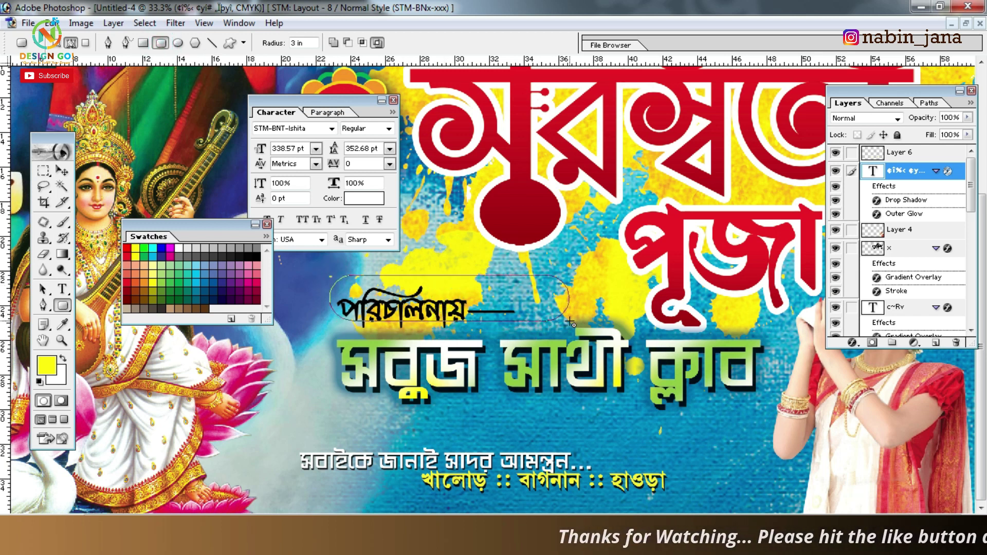
key(ctrl+Return)
key(i)
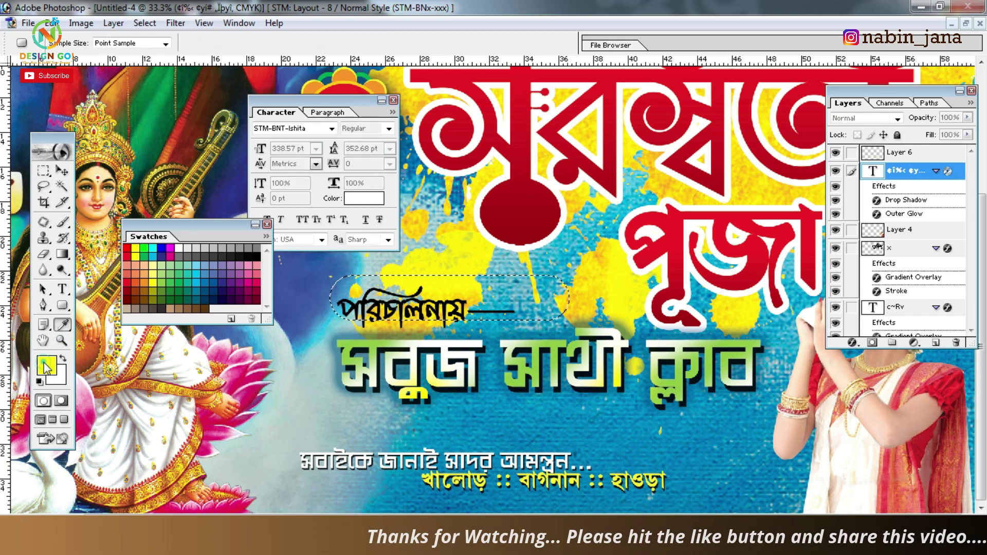
click(46, 366)
click(875, 135)
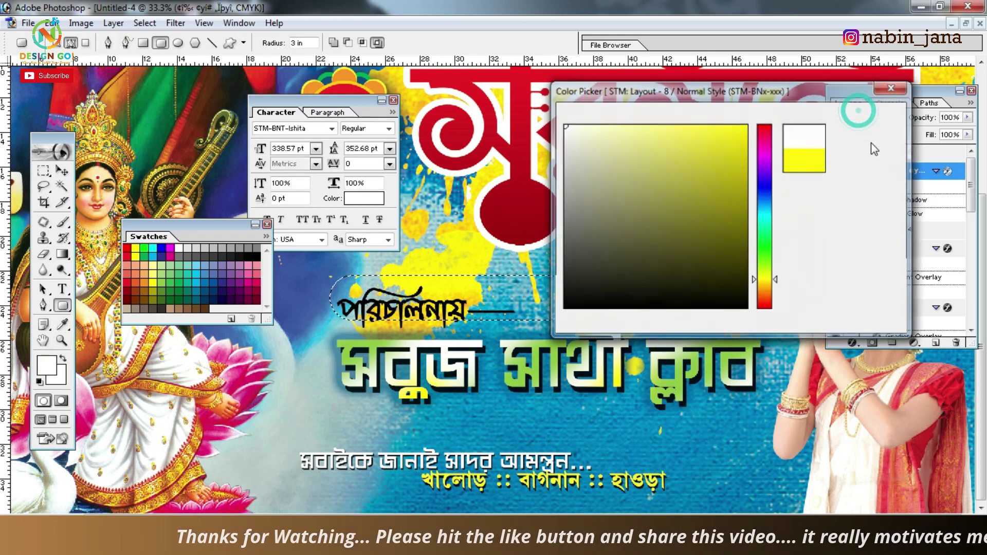
click(943, 343)
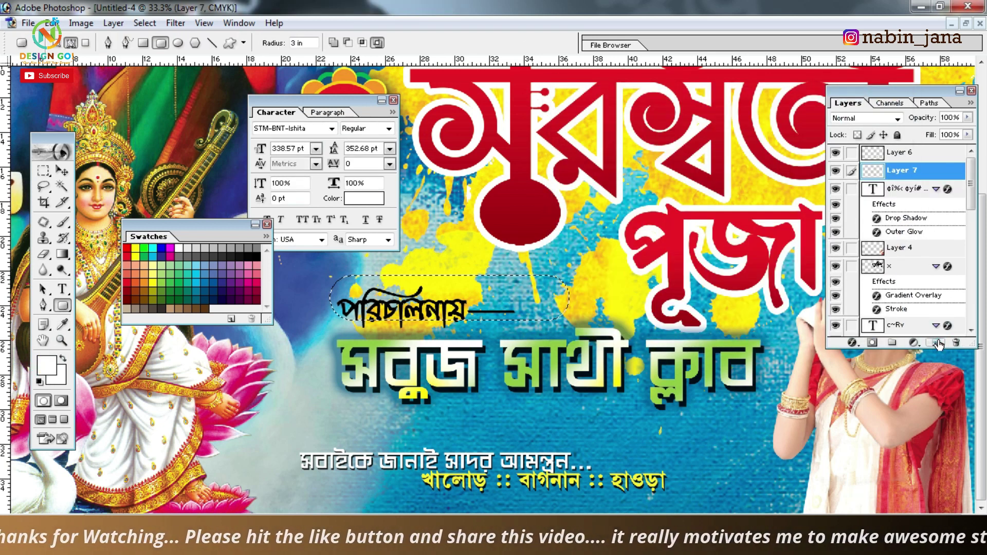
key(alt+BackSpace)
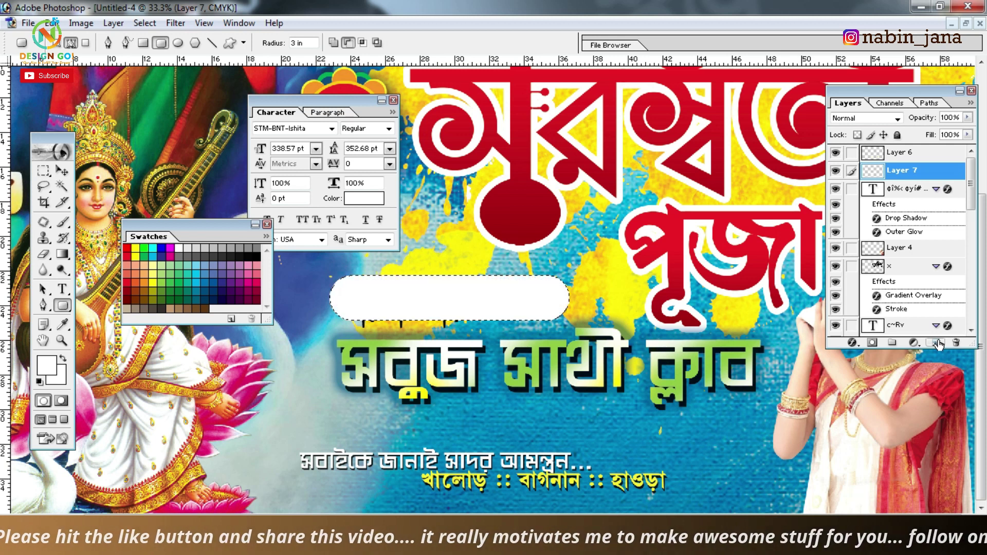
- Cut a curved notch out of the white bar's right end with an elliptical selection
drag(43, 170, 103, 179)
drag(689, 324, 695, 308)
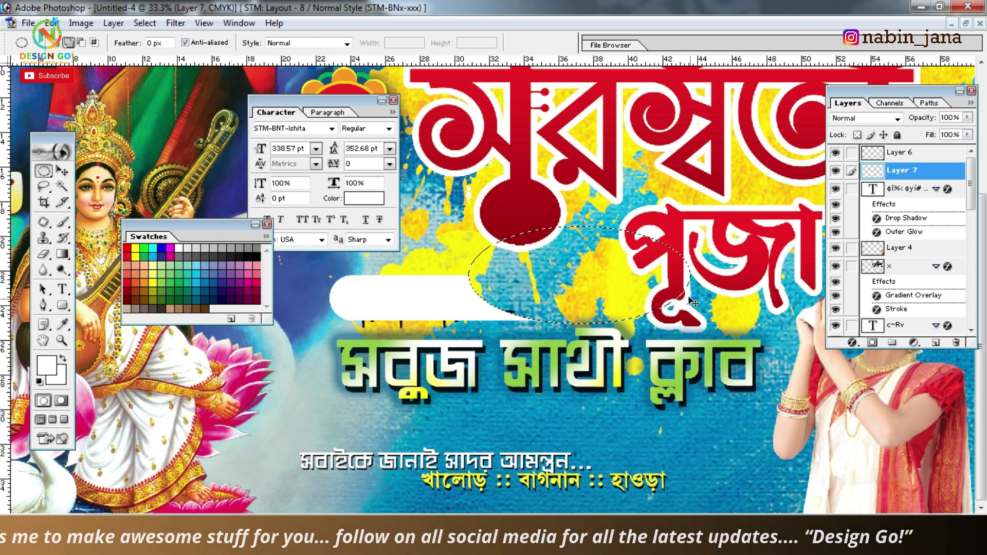
click(62, 172)
drag(446, 306, 440, 313)
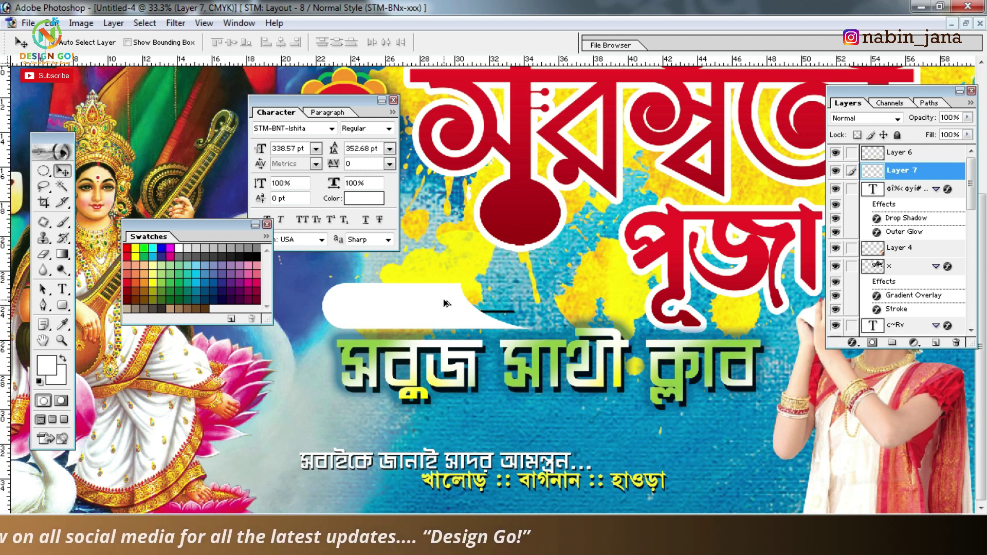
key(ctrl+z)
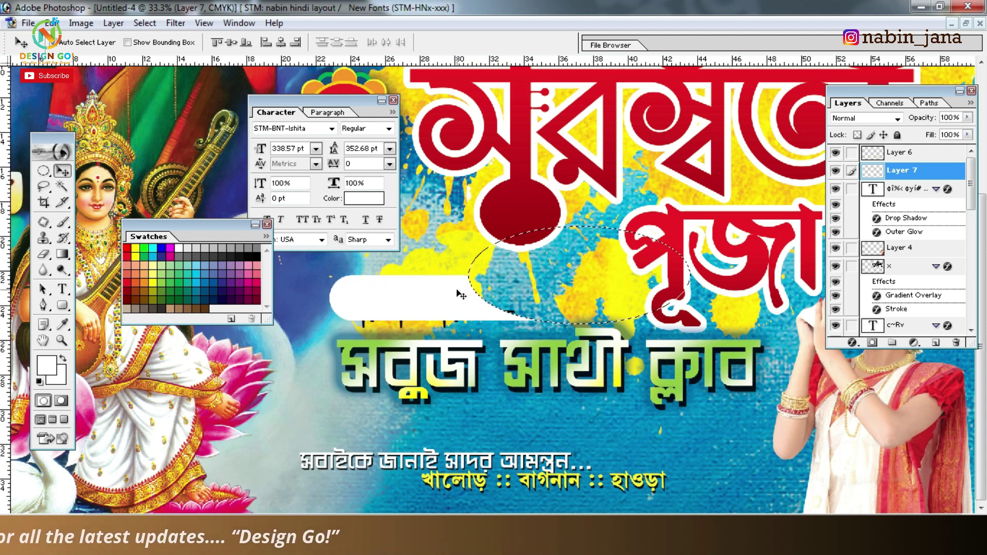
key(ctrl+d)
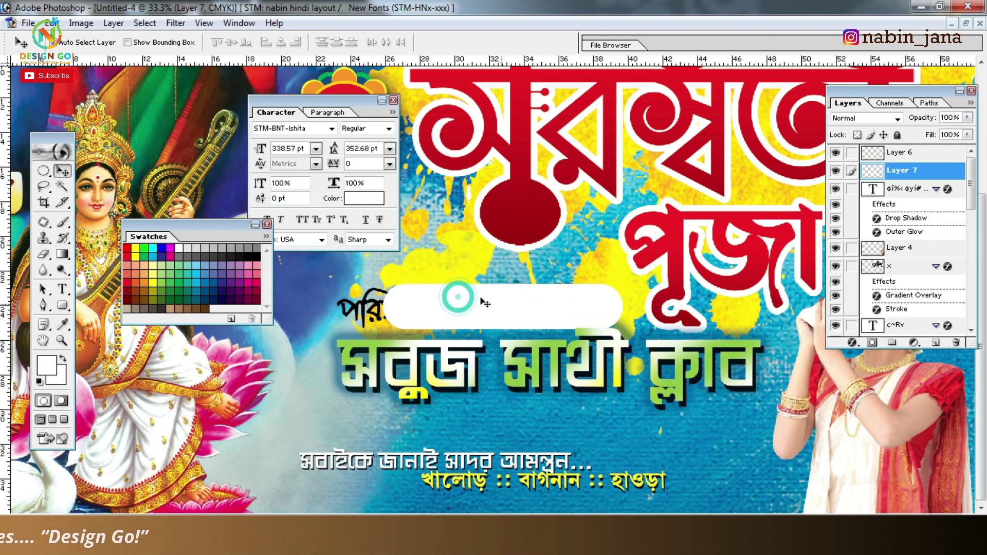
click(42, 172)
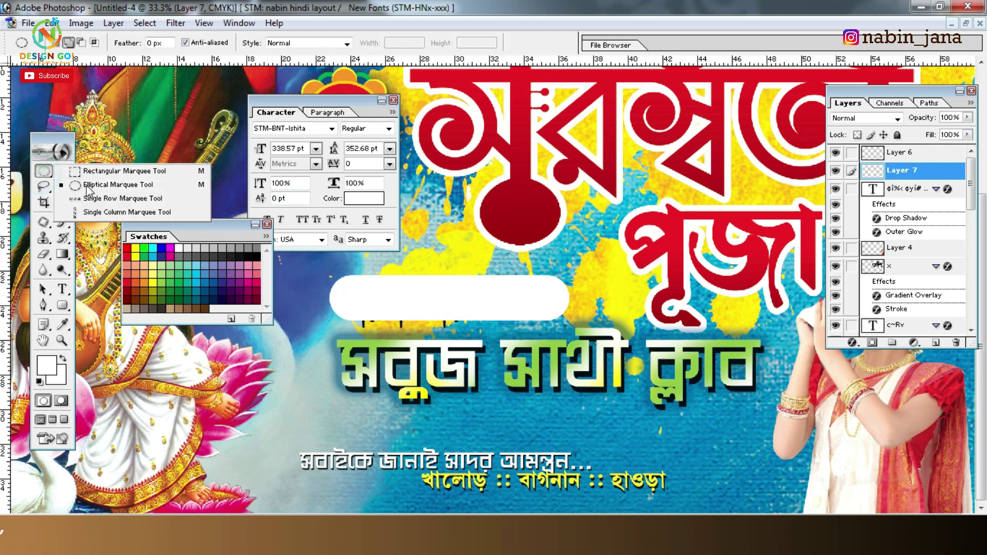
click(122, 192)
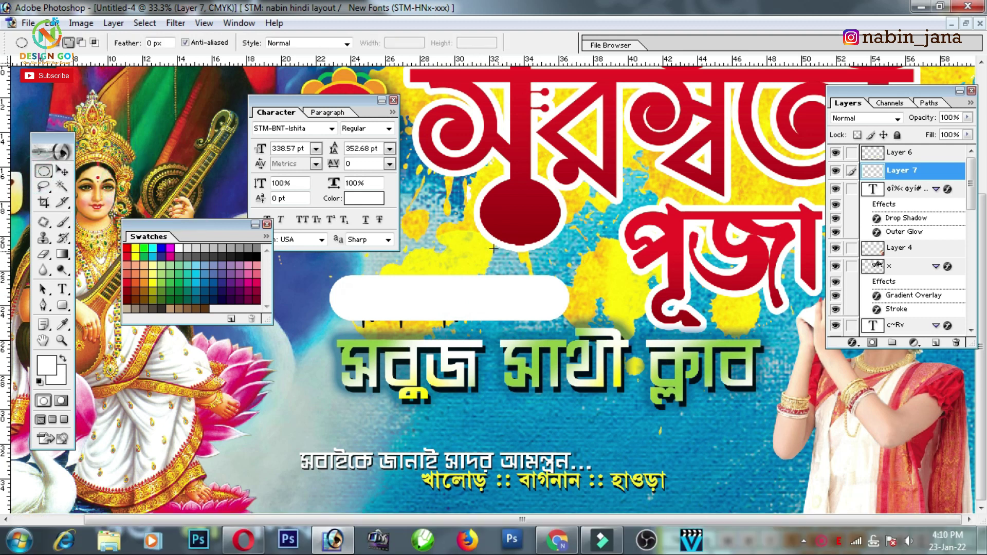
drag(687, 319, 663, 327)
key(Delete)
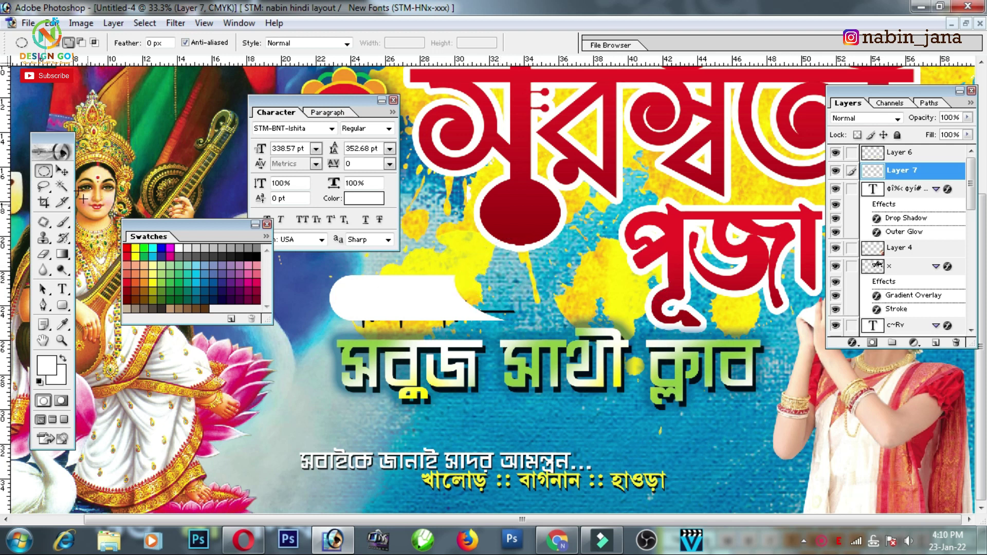
- Position the white bar beneath the পরিচালনায় text layer and merge it into Layer 7
click(61, 171)
drag(378, 293, 378, 302)
key(ctrl+bracketleft)
key(ctrl+bracketleft)
key(ctrl+bracketleft)
key(ctrl+bracketleft)
key(ctrl+bracketleft)
key(ctrl+bracketleft)
key(ctrl+bracketleft)
key(ctrl+bracketleft)
key(ctrl+bracketleft)
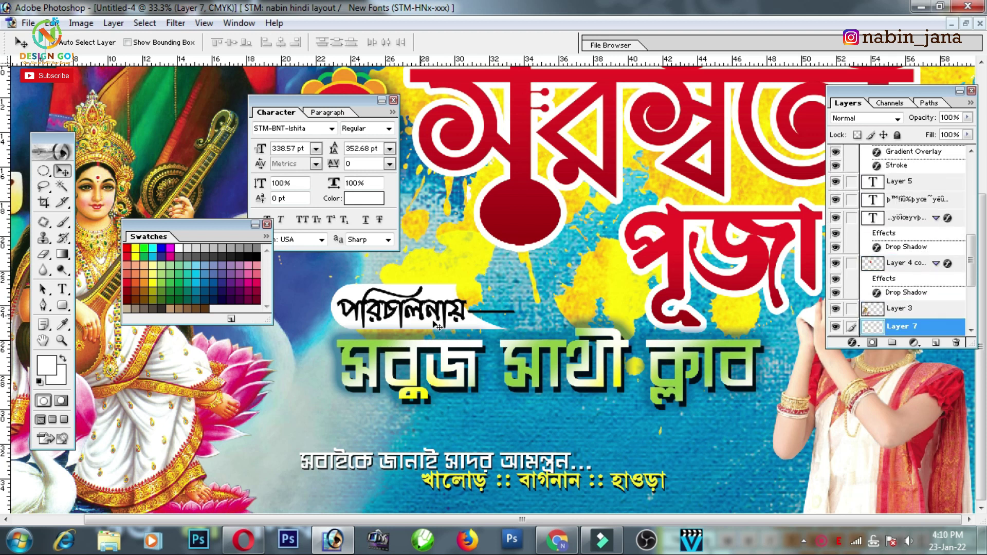
drag(468, 324, 533, 332)
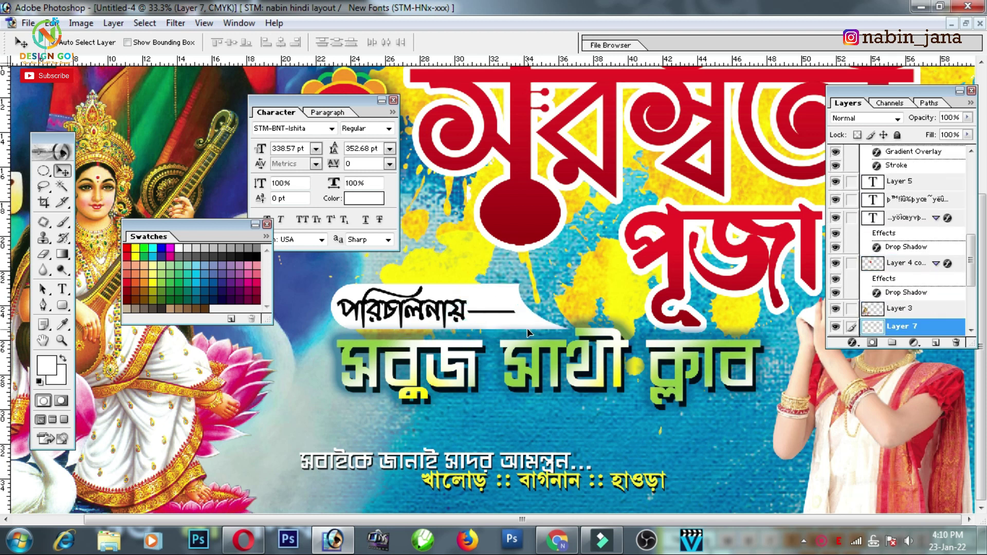
key(alt+bracketleft)
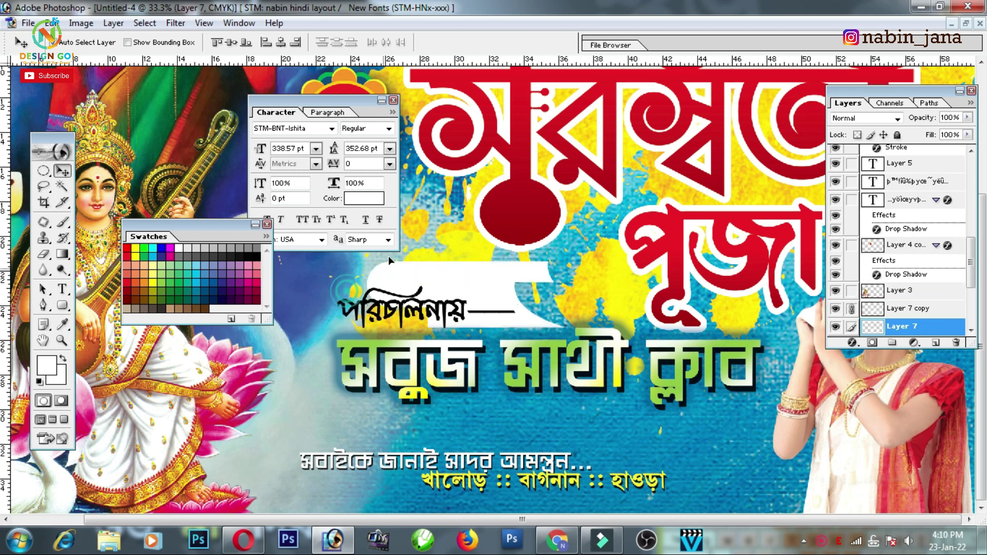
key(ctrl+e)
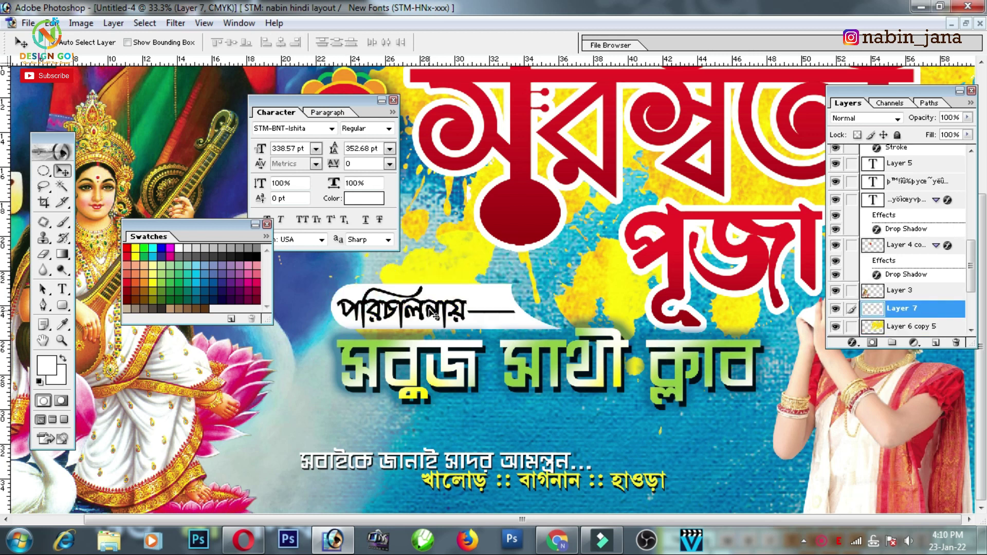
- Scale the পরিচালনায় text slightly smaller and recolour it to the title's dark red AF1016
click(425, 314)
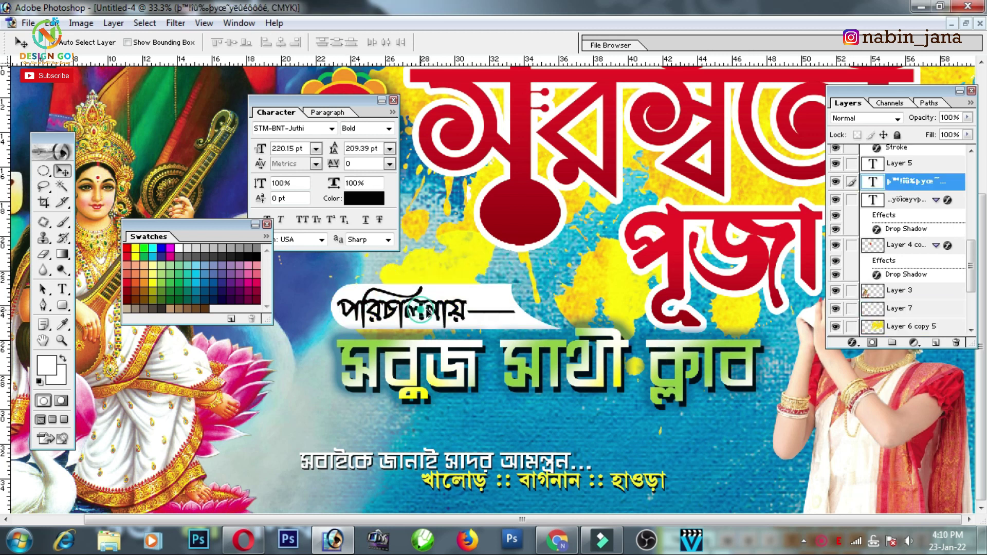
key(ctrl+t)
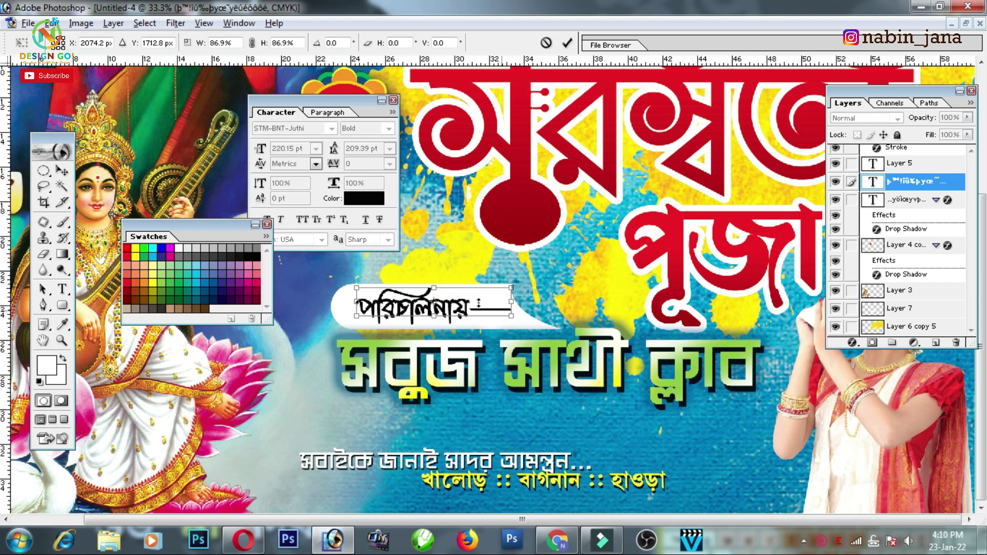
drag(512, 315, 501, 308)
key(Return)
click(369, 203)
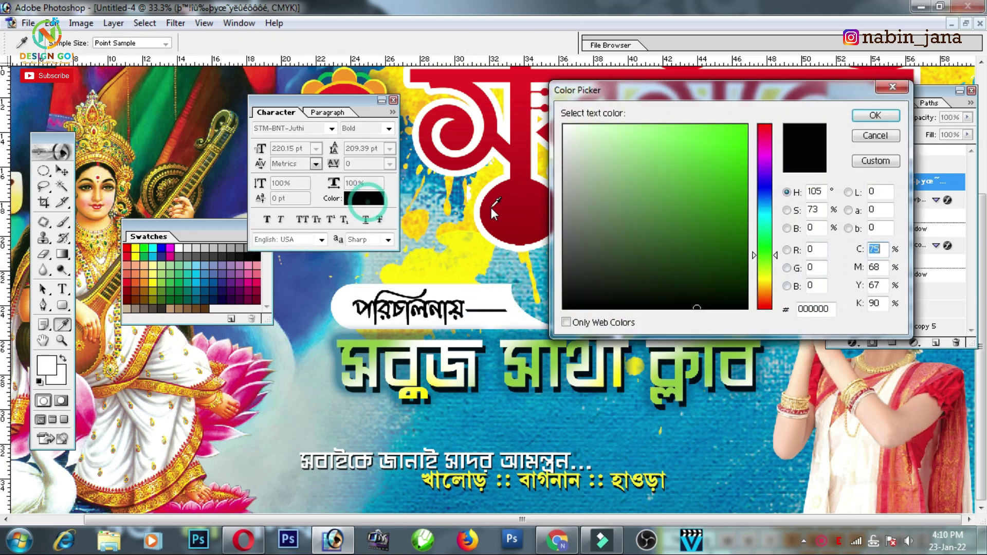
click(501, 199)
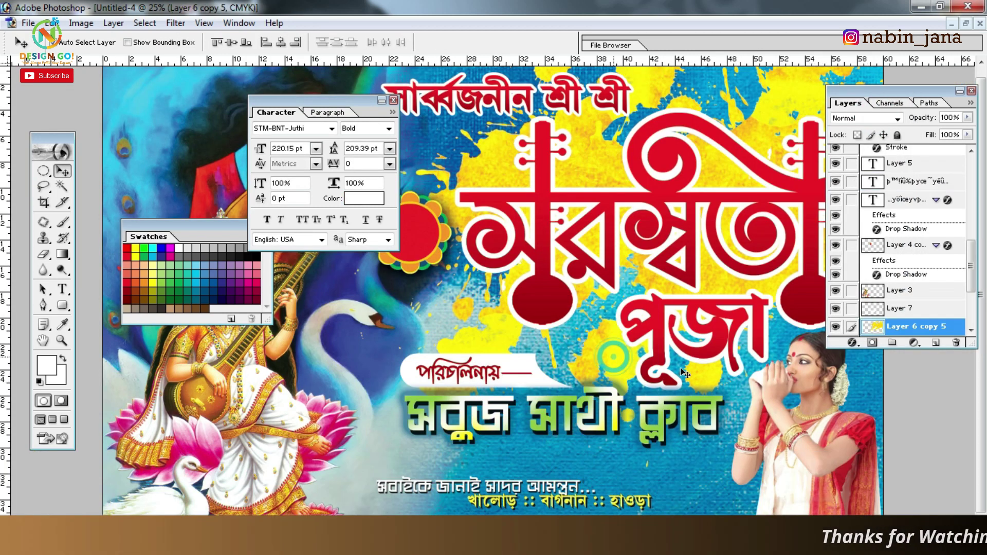
- Lasso-select the area around the club name and bottom lines
key(ctrl+minus)
click(43, 187)
drag(430, 366, 435, 409)
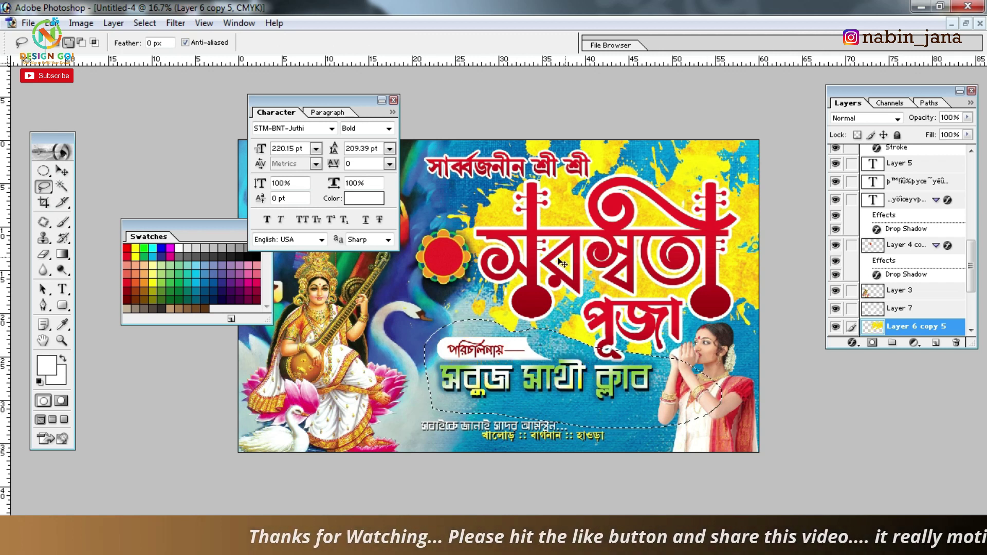
- Duplicate Layer 6 and set the copy's blend mode to Overlay
key(ctrl+plus)
key(ctrl+plus)
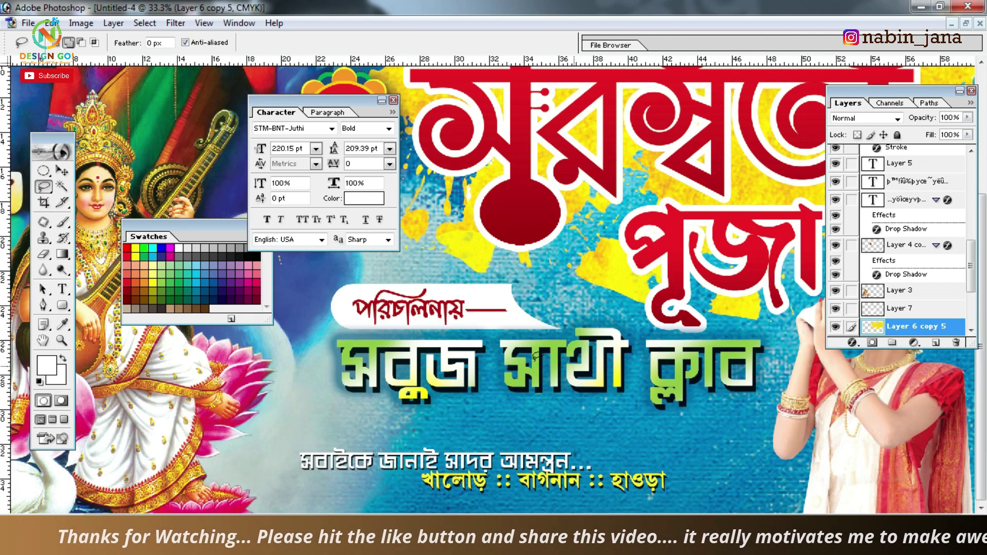
click(62, 171)
key(ctrl+minus)
key(ctrl+minus)
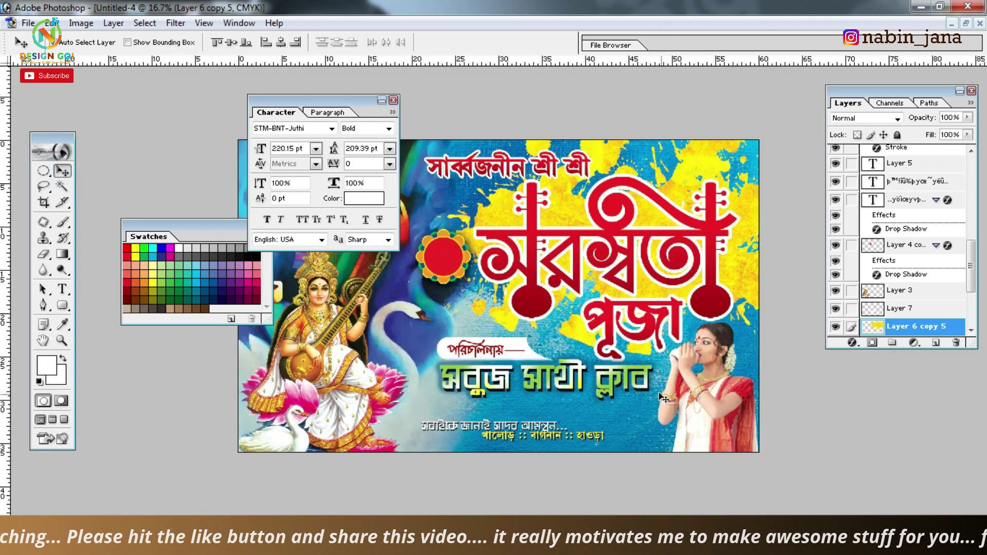
click(637, 379)
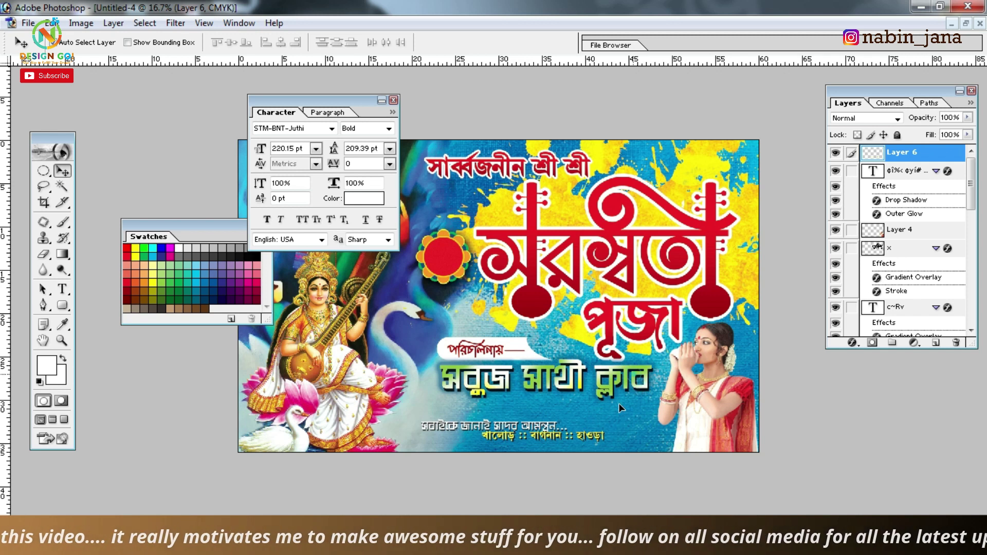
key(ctrl+j)
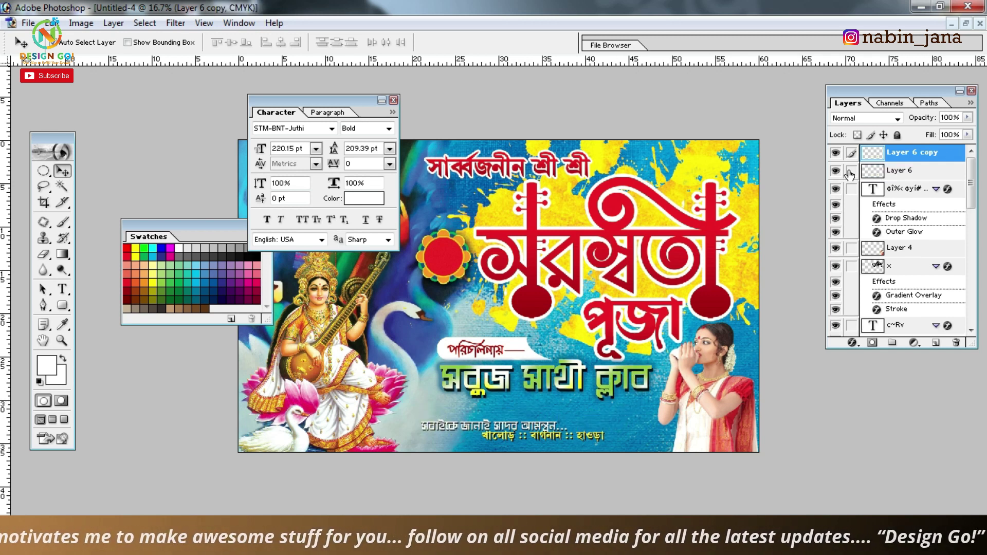
click(856, 119)
click(864, 242)
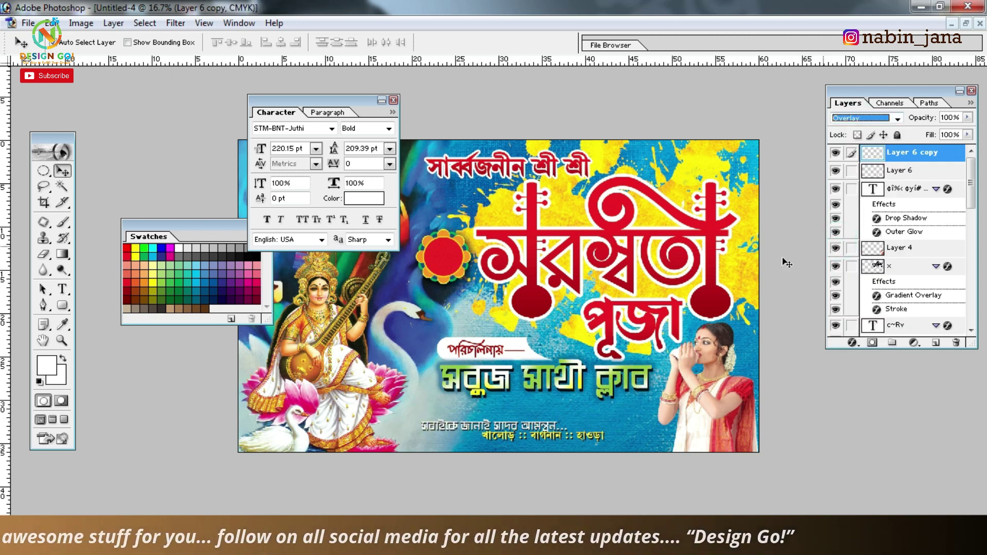
- Duplicate the Overlay copy, merge both copies, and nudge the green club name up
scroll(542, 371, up, 4)
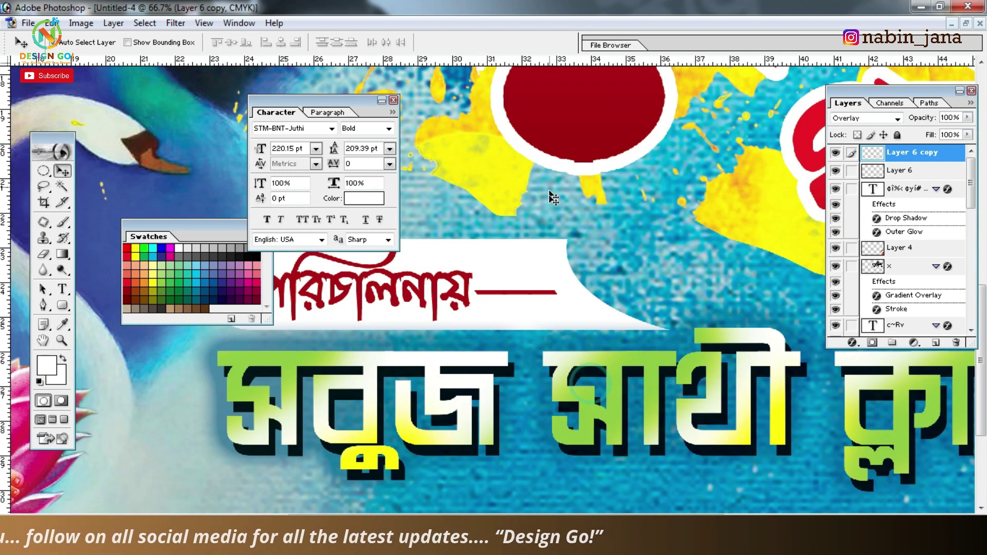
key(ctrl+j)
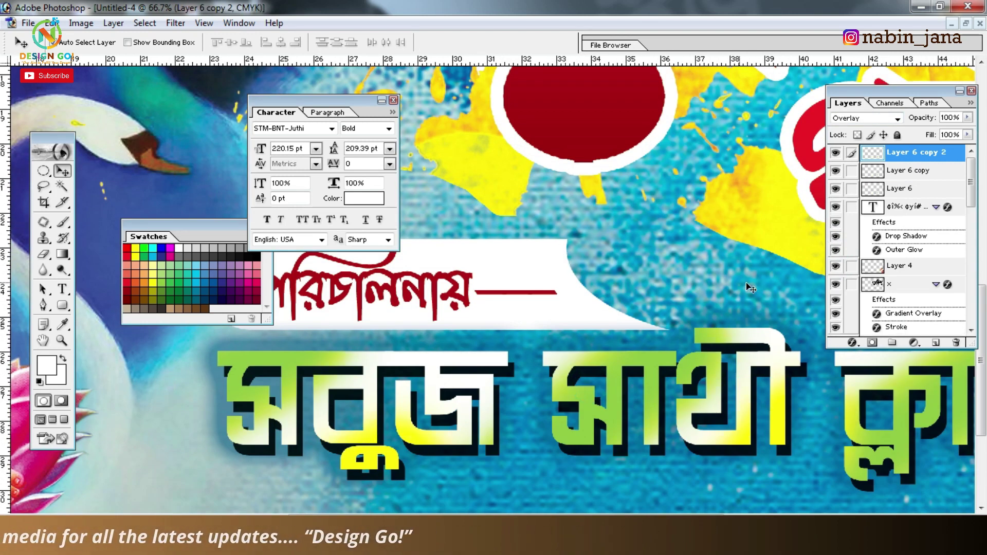
scroll(755, 285, down, 1)
click(852, 171)
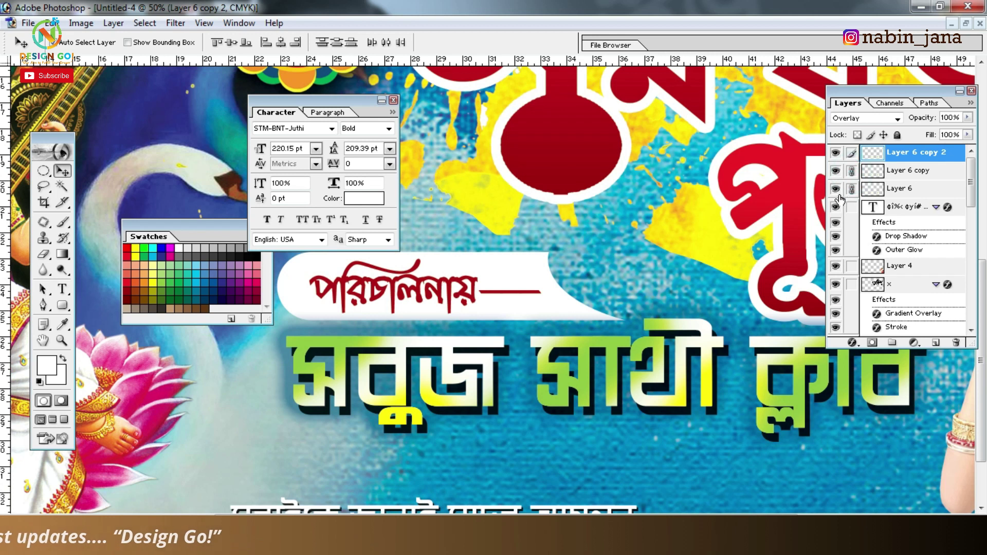
key(ctrl+e)
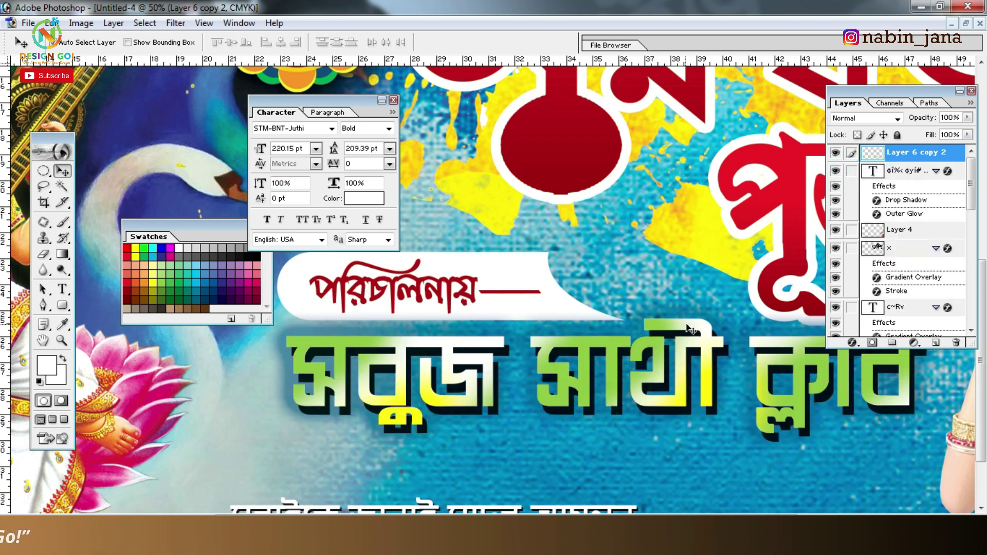
drag(694, 319, 702, 292)
- Move the খালোড় :: বাগনান :: হাওড়া line up and shift the invitation line right and down
key(ctrl+minus)
key(ctrl+minus)
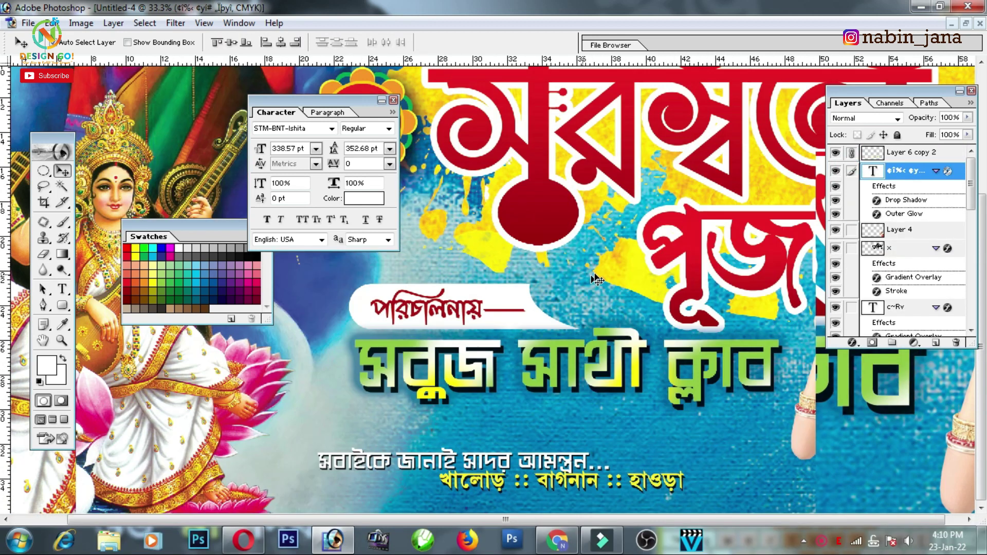
key(ctrl+minus)
key(ctrl+plus)
key(ctrl+plus)
scroll(579, 292, down, 3)
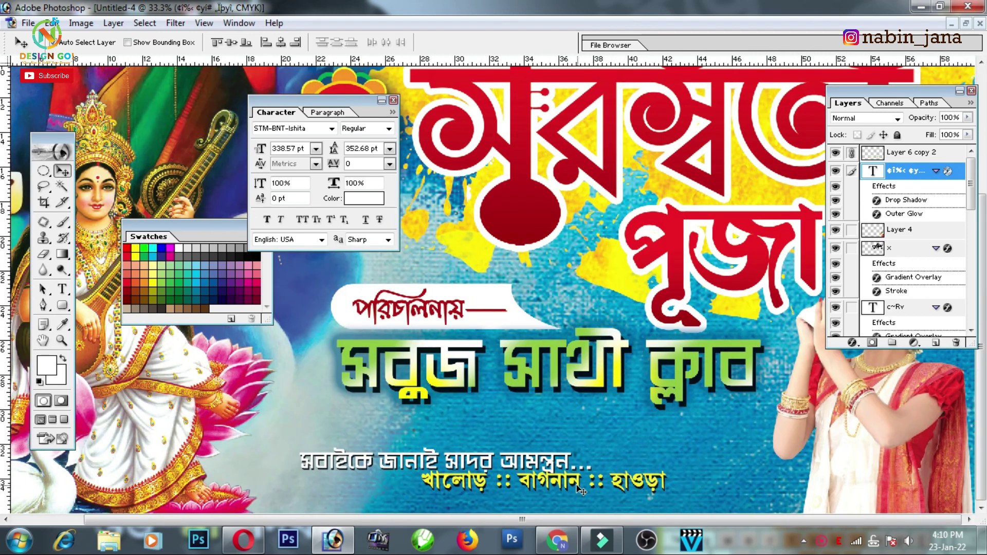
drag(578, 486, 583, 427)
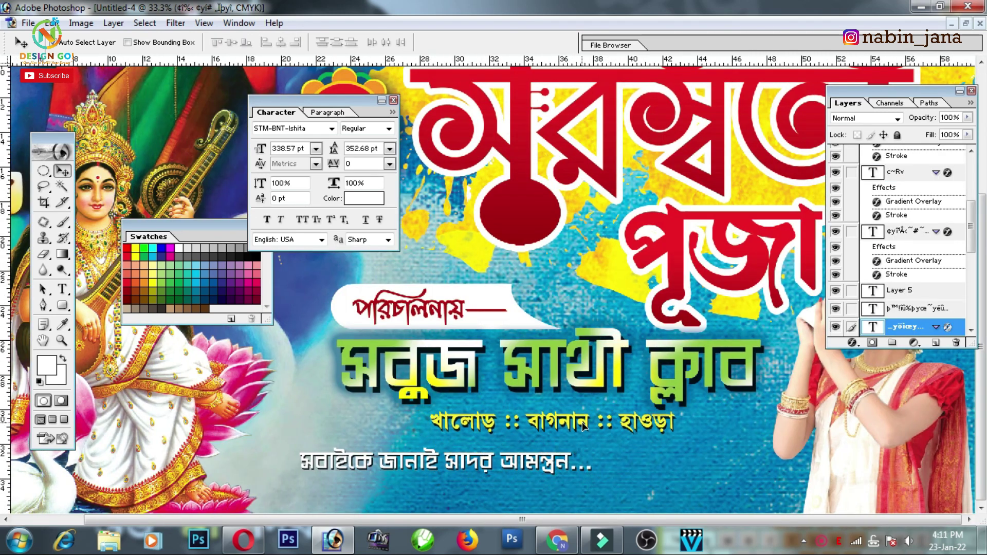
drag(521, 464, 635, 477)
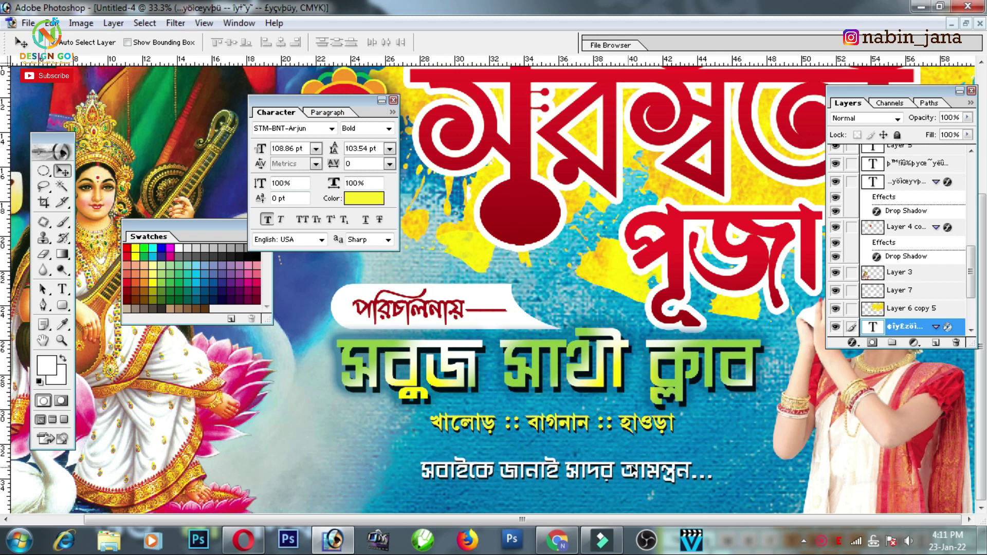
- Choose an ornamental shape with the Custom Shape tool
click(62, 305)
click(229, 44)
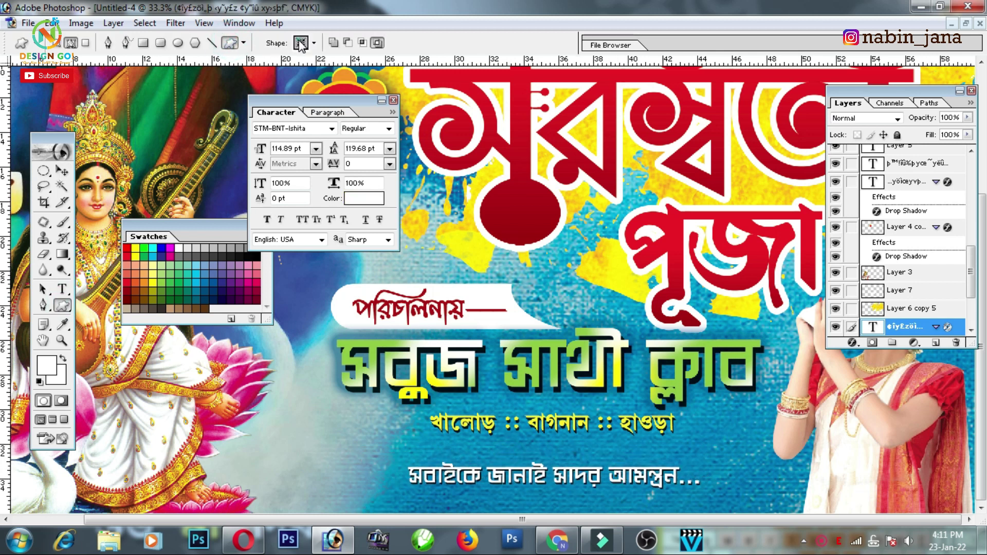
click(300, 44)
click(449, 426)
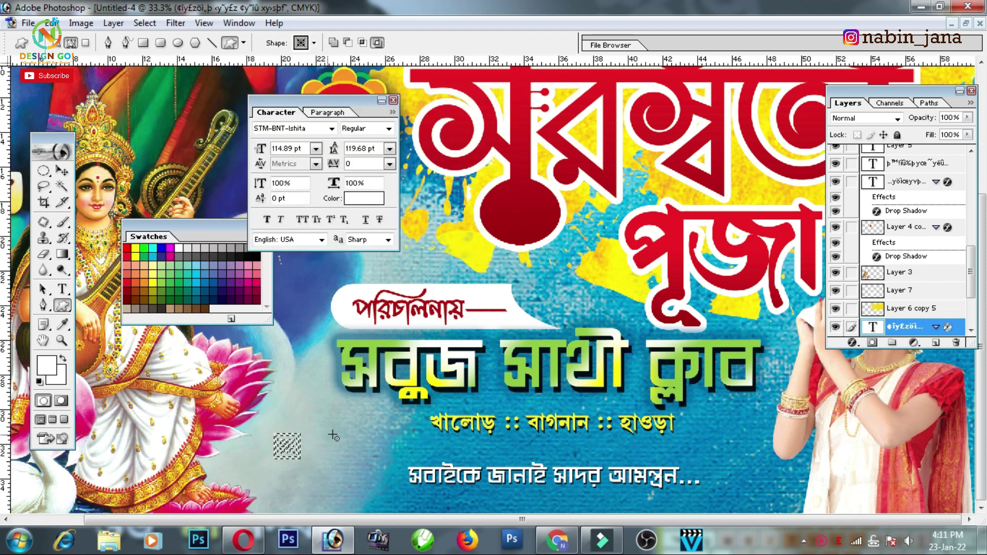
- Fill the ornament with cyan 00AEEF on a new layer and duplicate it to the right
click(49, 374)
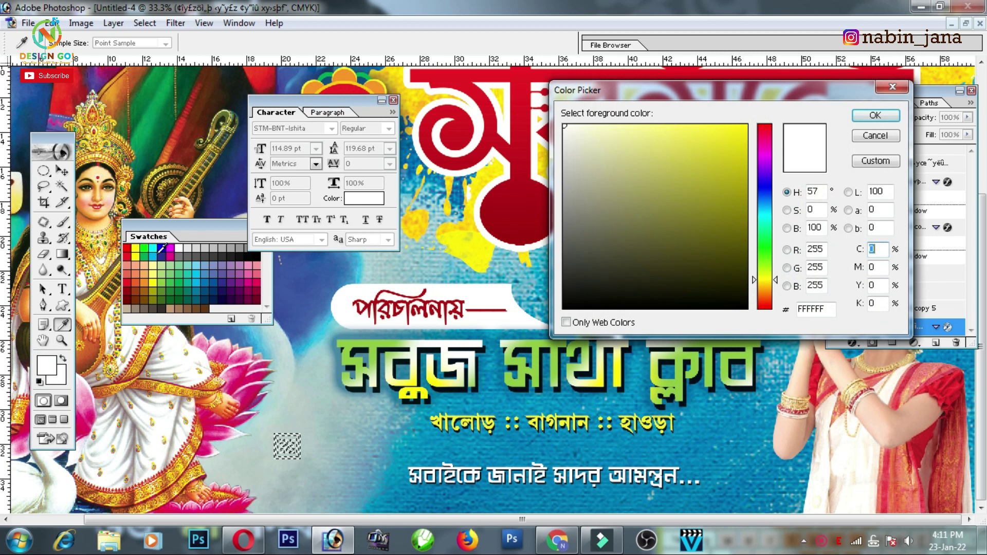
click(159, 251)
click(880, 122)
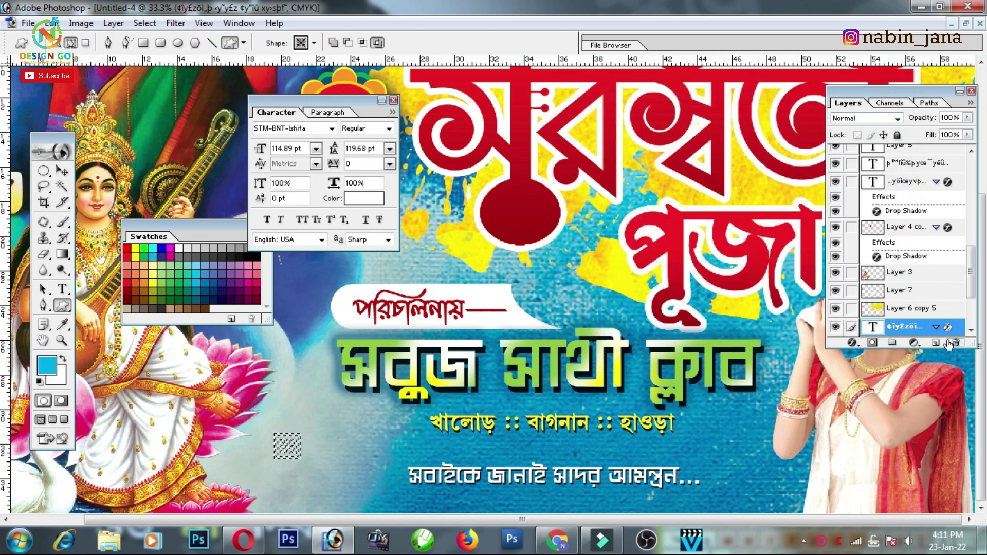
click(936, 343)
key(alt+BackSpace)
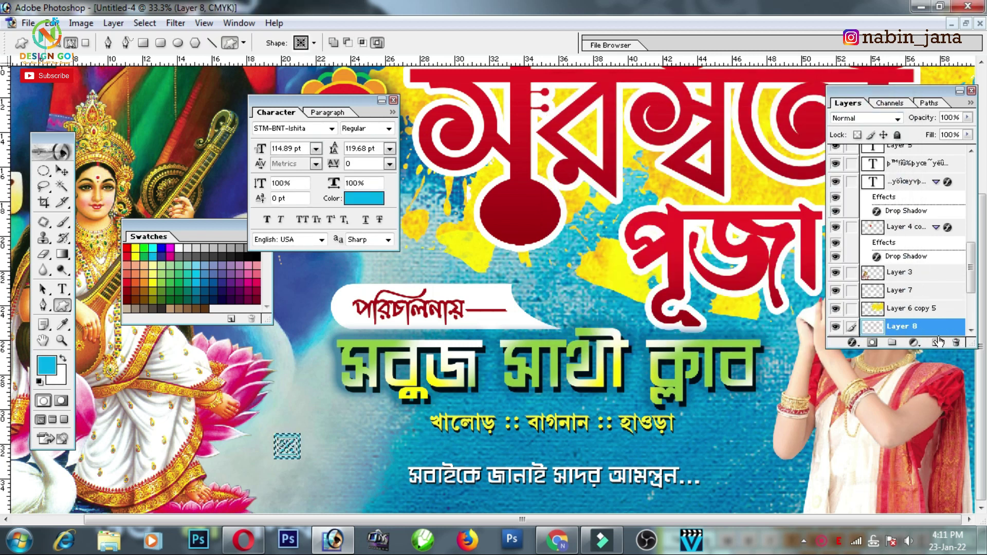
click(61, 171)
drag(294, 457, 338, 457)
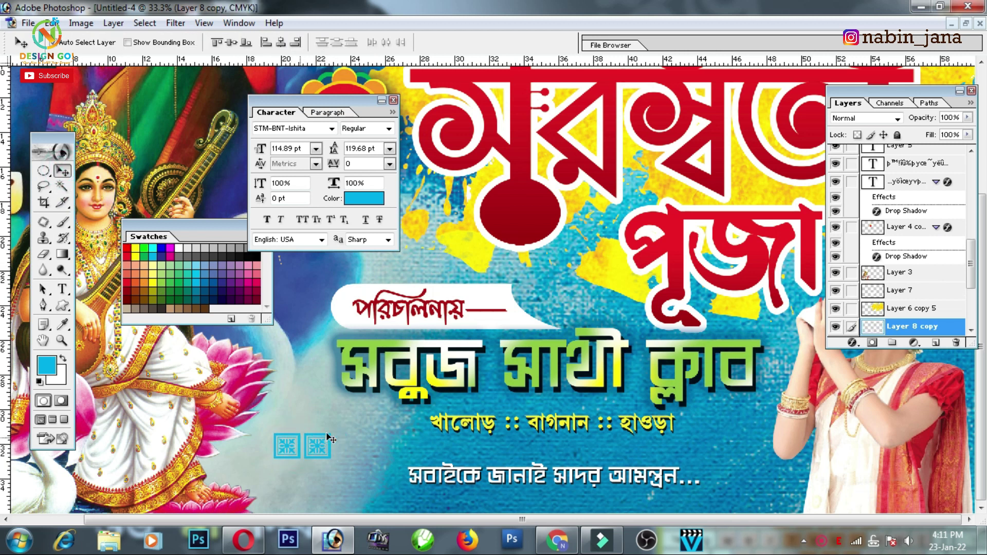
- Merge the tile copies into Layer 8 and duplicate them into a row of eight tiles
key(ctrl+plus)
key(ctrl+plus)
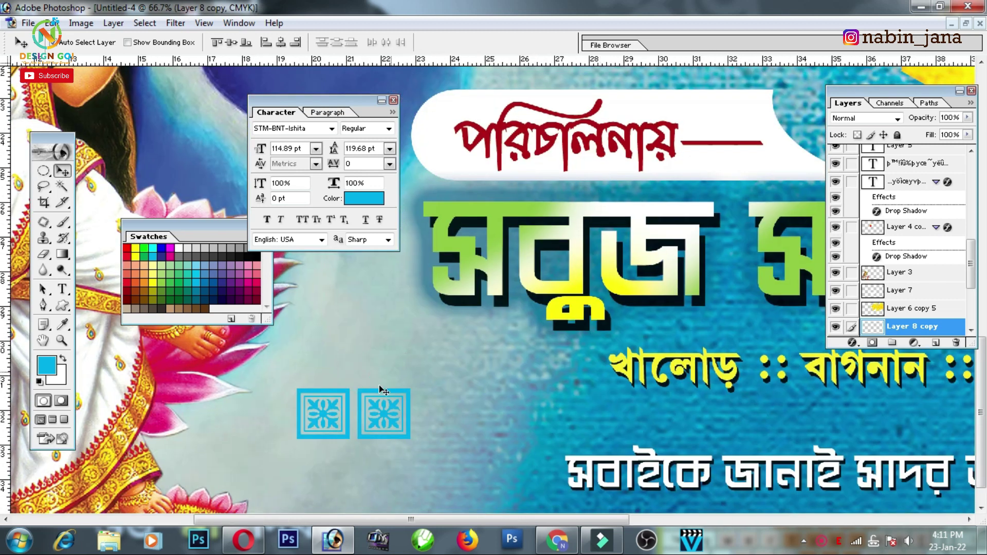
scroll(888, 278, down, 2)
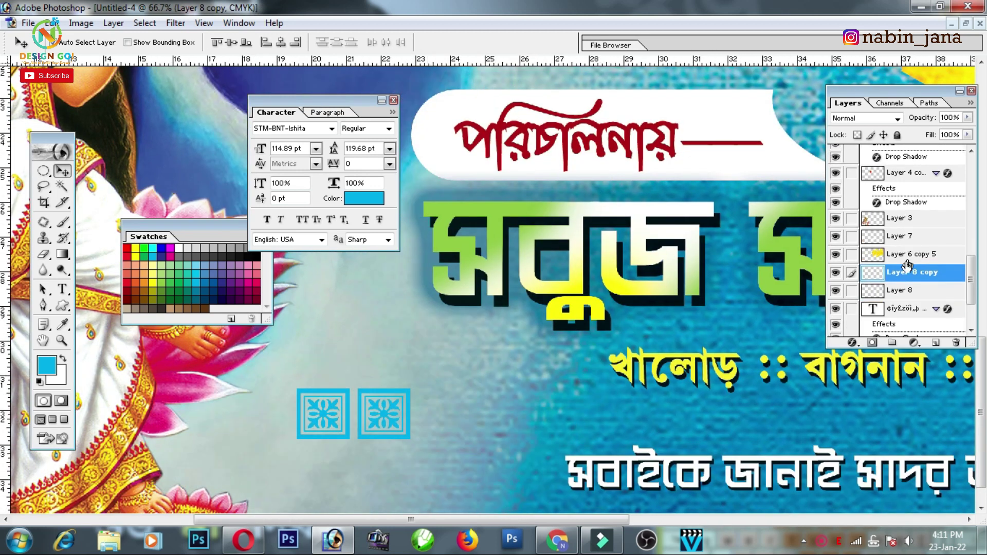
scroll(889, 289, down, 2)
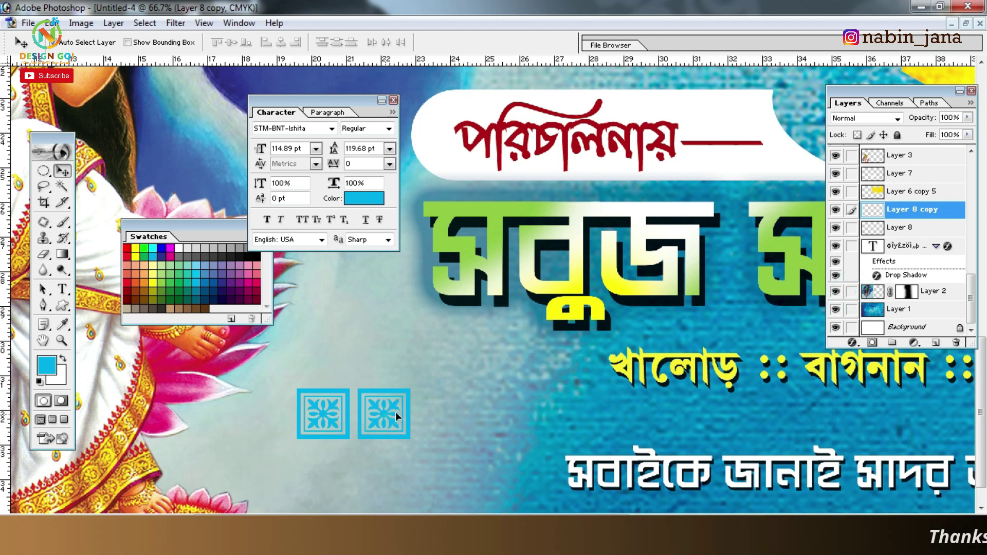
click(325, 418)
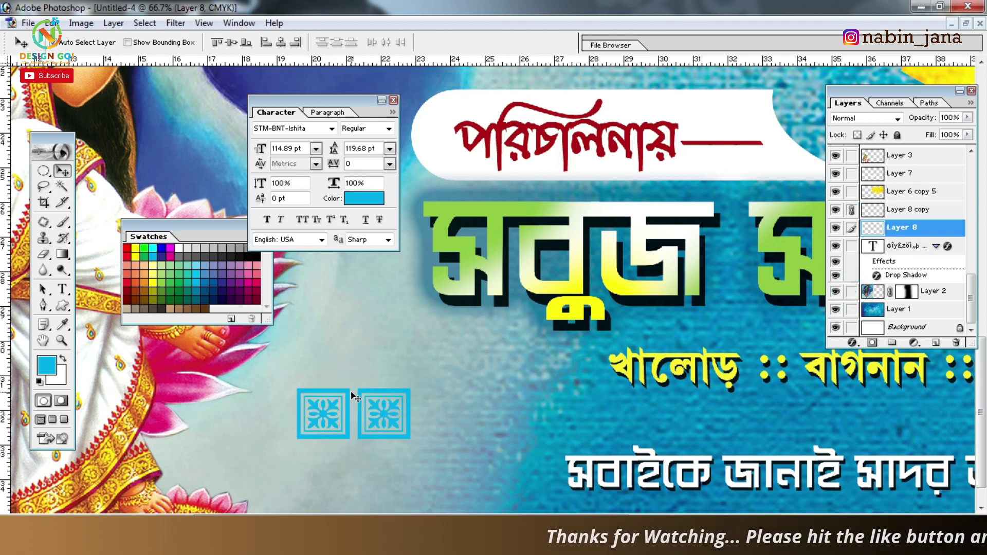
key(ctrl+e)
drag(333, 415, 456, 414)
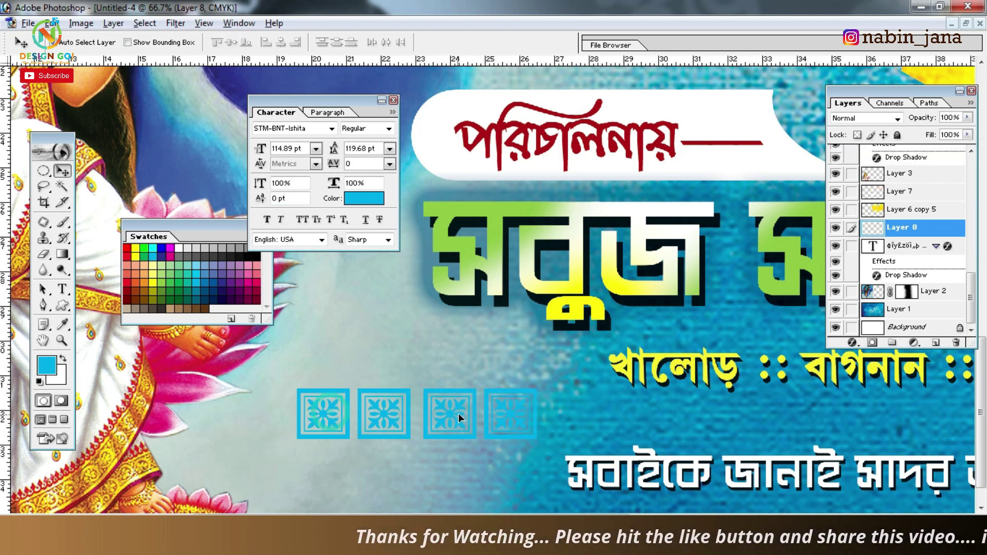
key(ctrl+j)
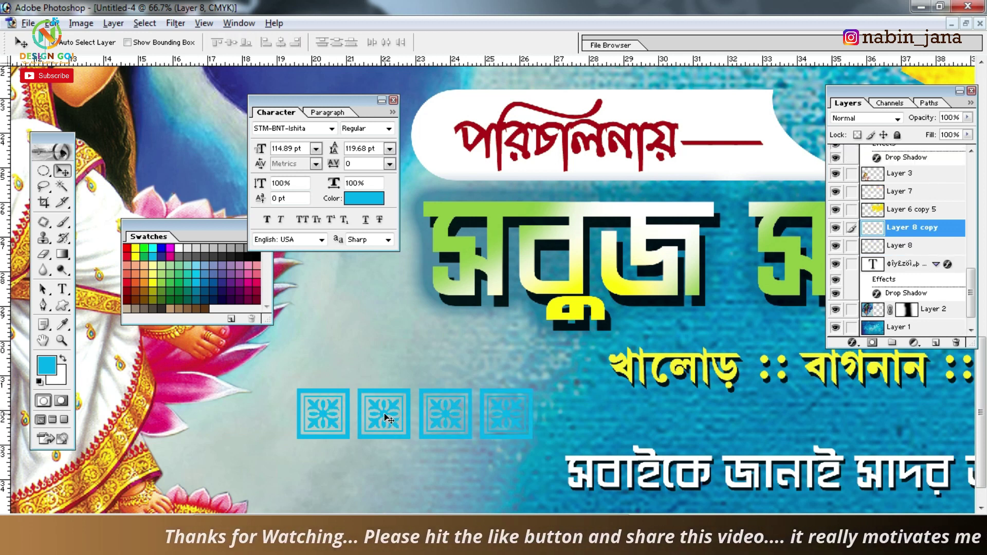
mouse_move(387, 419)
mouse_down()
mouse_move(593, 432)
mouse_move(620, 421)
mouse_up()
key(ctrl+e)
- Extend the tile row to the canvas edge and scale it to fit between the text lines
key(ctrl+j)
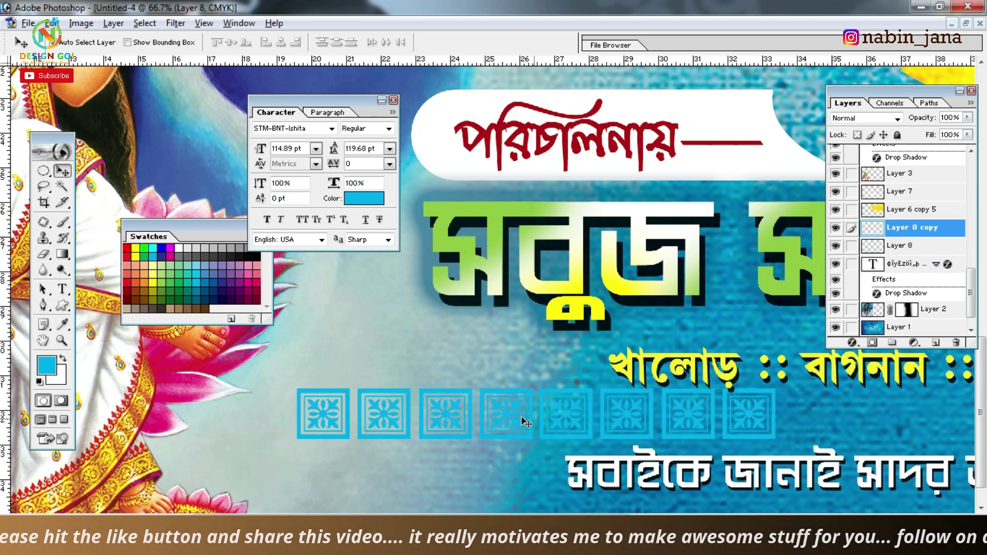
key(ctrl+e)
drag(509, 421, 907, 423)
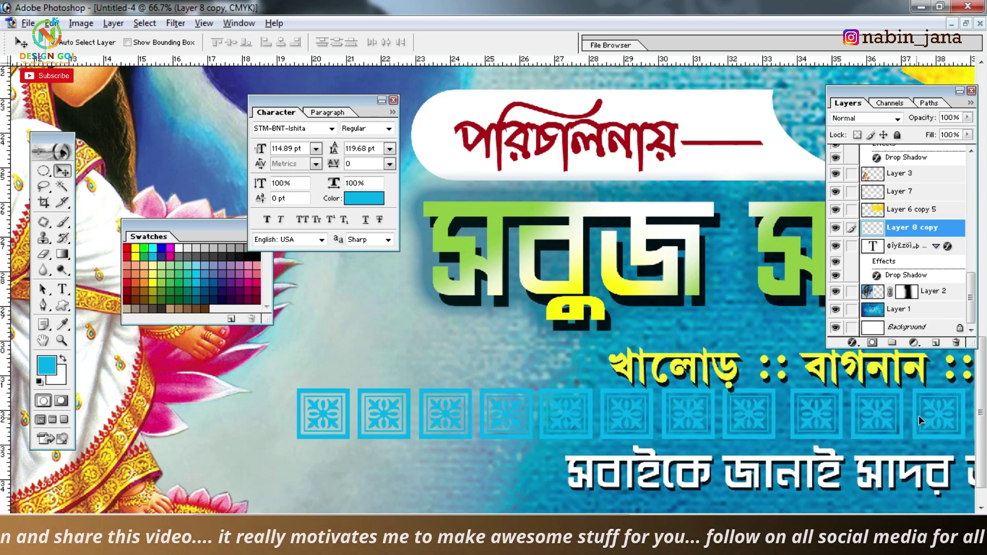
key(ctrl+j)
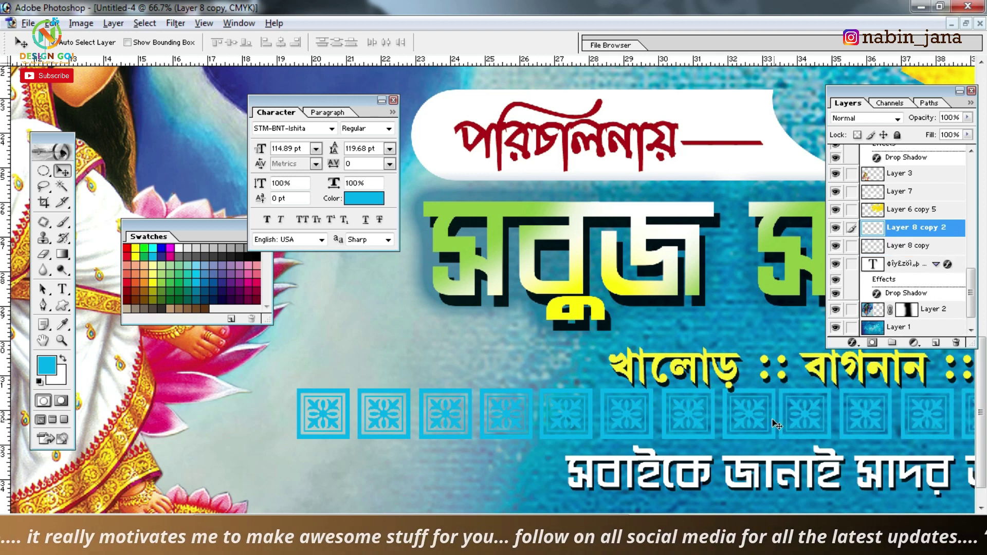
key(ctrl+e)
drag(753, 419, 781, 420)
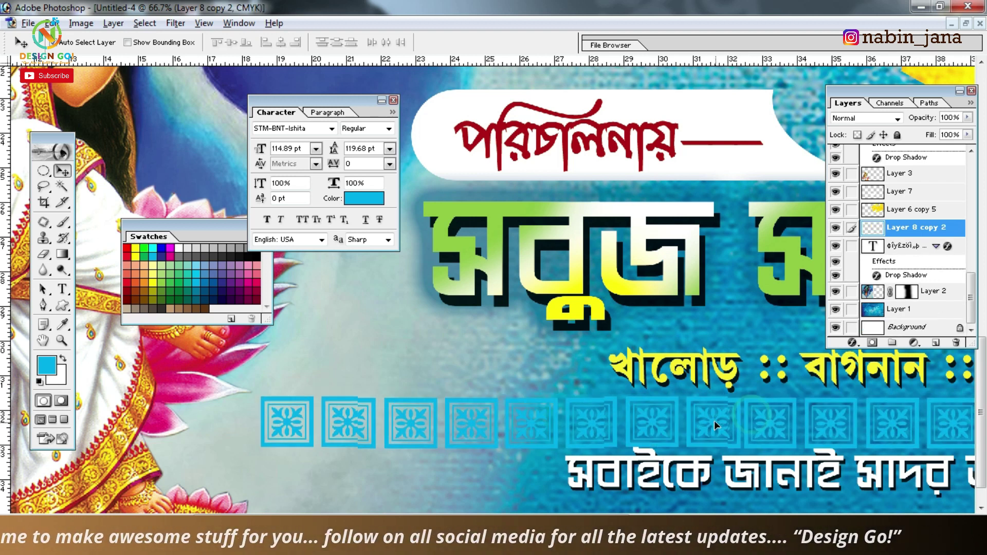
key(ctrl+minus)
key(ctrl+minus)
key(ctrl+minus)
key(ctrl+t)
drag(643, 427, 614, 425)
key(Return)
- Apply a light blue 98D3F8 Color Overlay to the ornament tile row
click(851, 343)
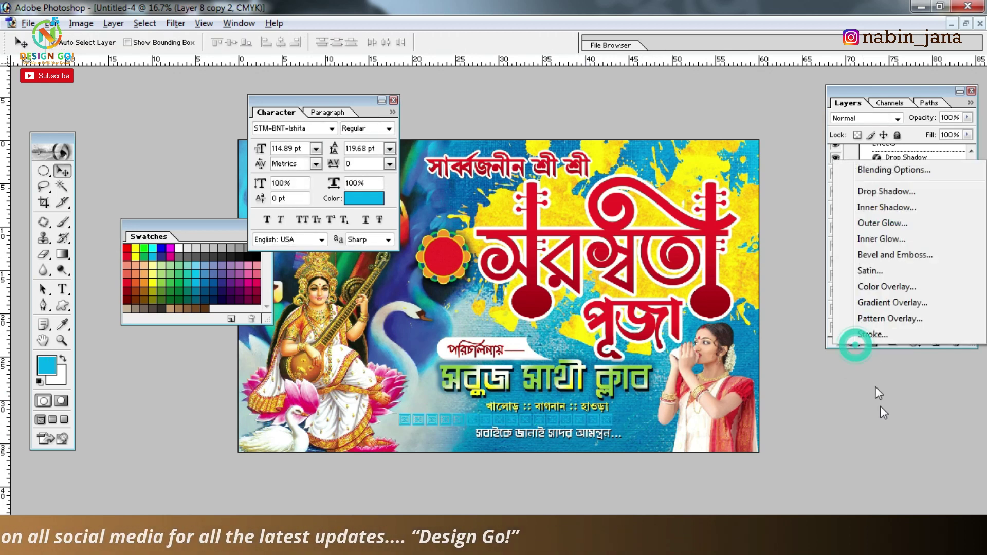
click(869, 288)
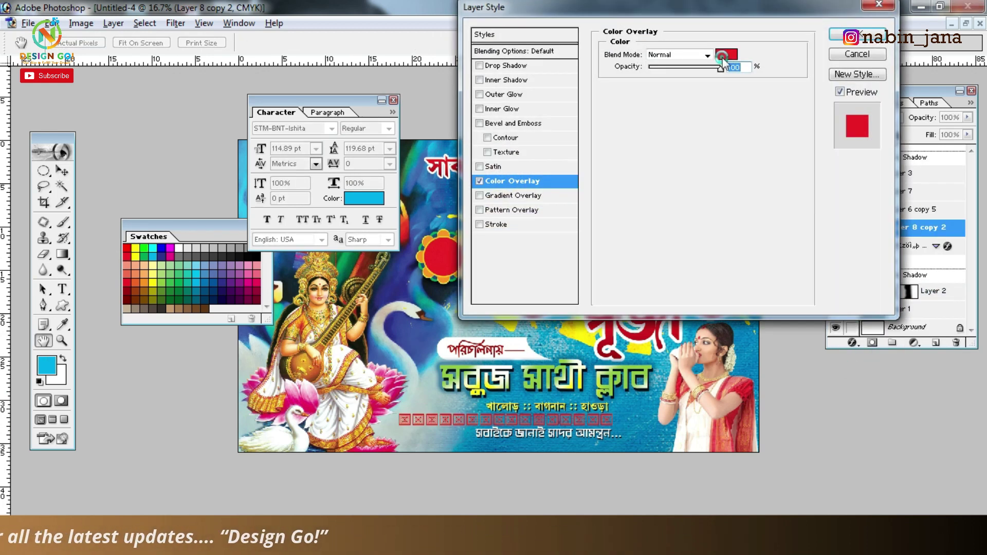
click(725, 55)
click(410, 383)
drag(632, 194, 519, 95)
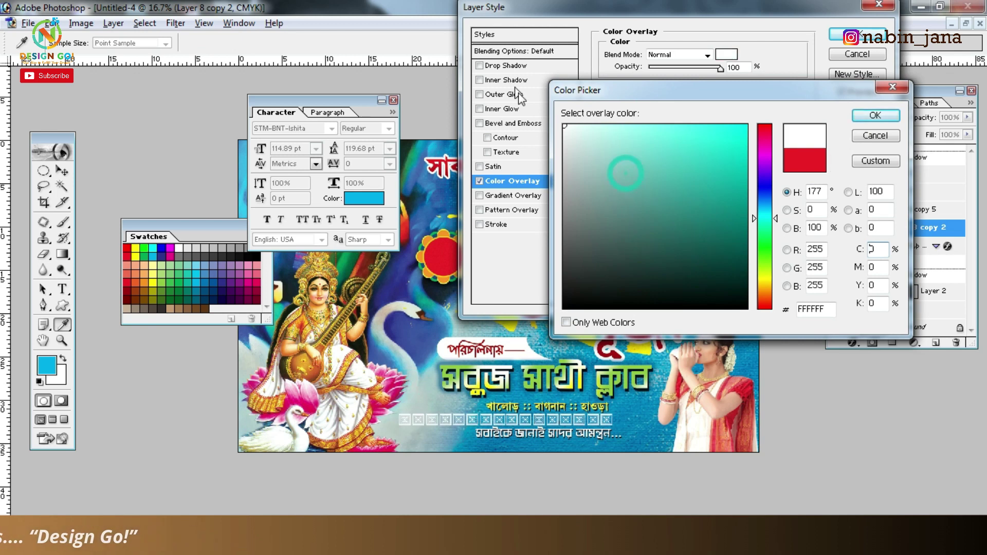
click(436, 332)
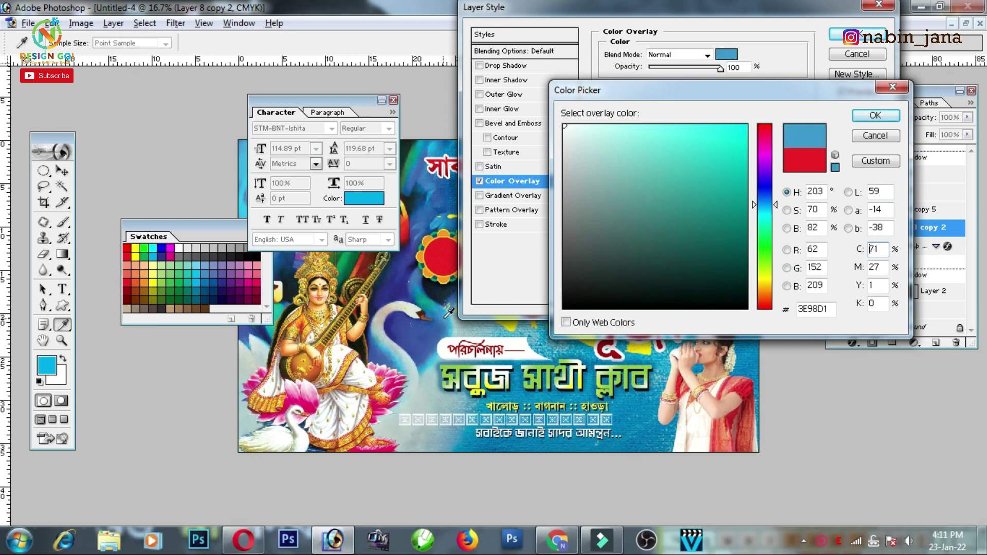
drag(677, 131, 635, 130)
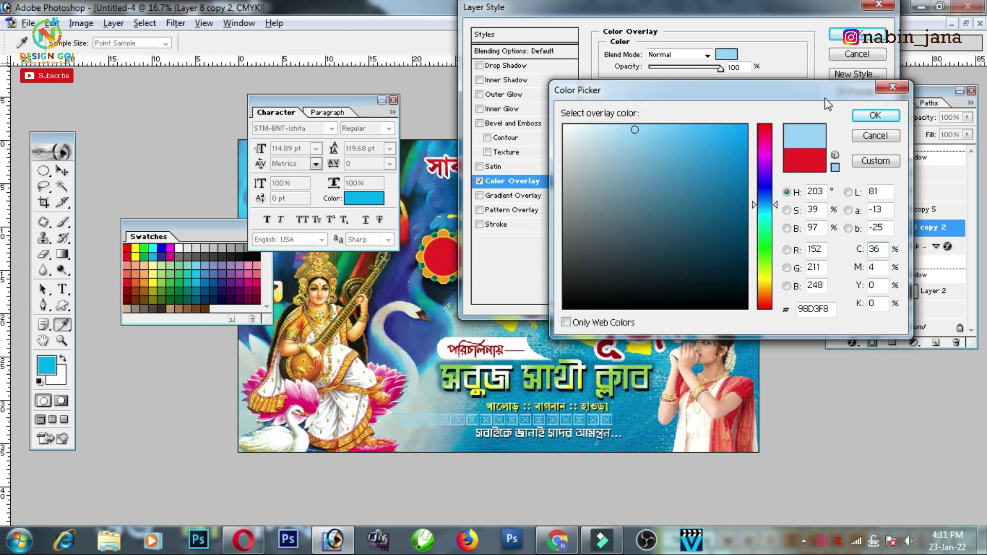
click(875, 115)
click(857, 36)
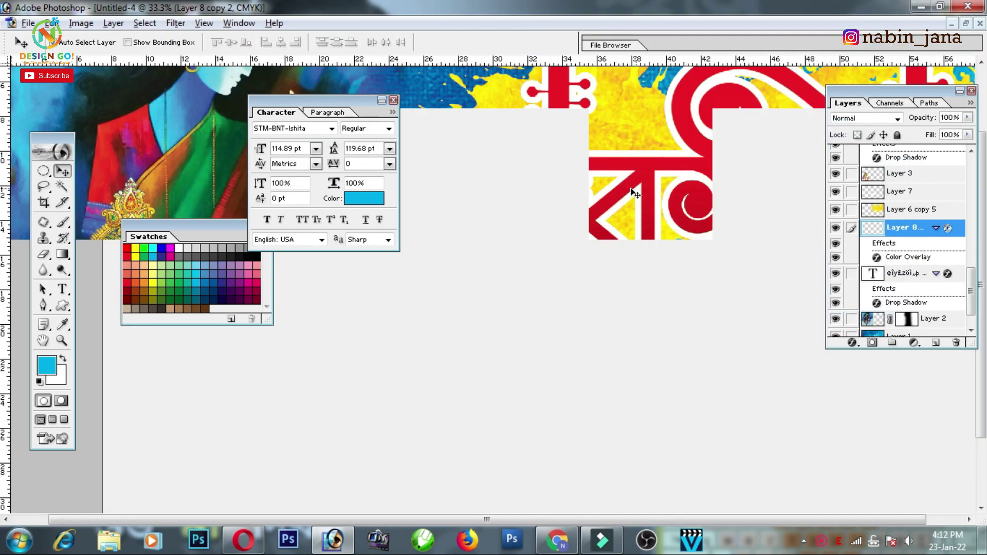
key(ctrl+plus)
scroll(571, 457, down, 5)
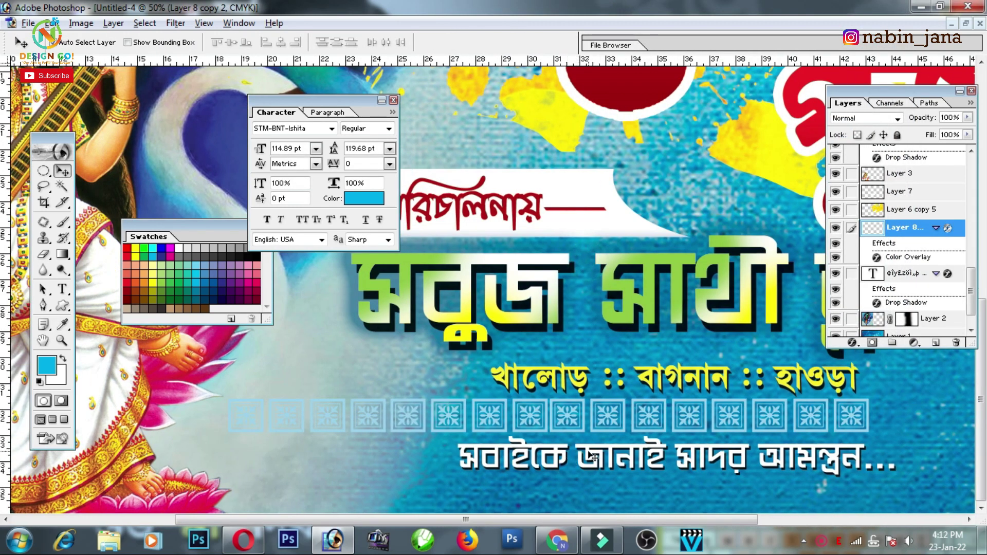
- Duplicate the tile row below the invitation line and nudge the invitation line into place
drag(593, 455, 534, 462)
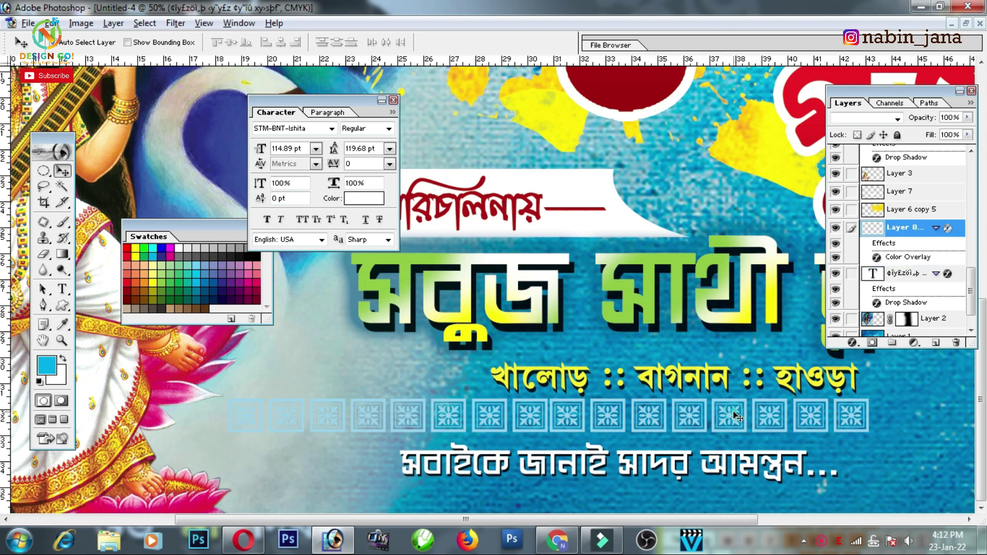
drag(737, 416, 733, 492)
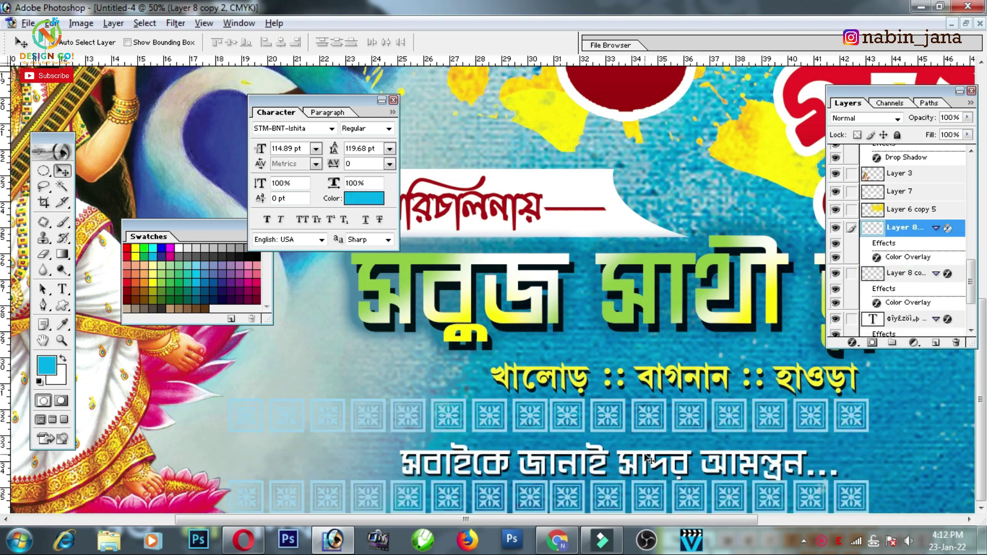
drag(649, 459, 649, 453)
drag(671, 309, 643, 396)
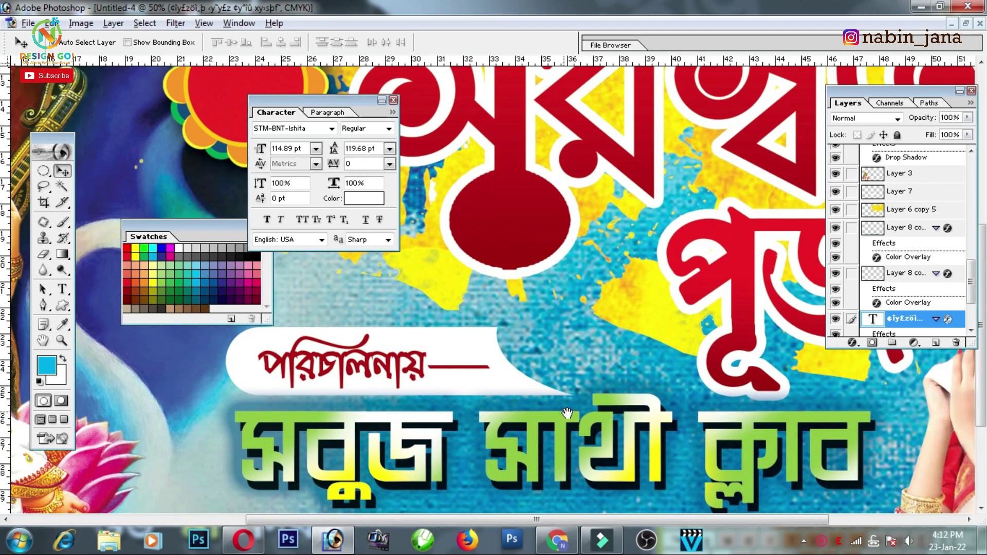
drag(567, 414, 577, 282)
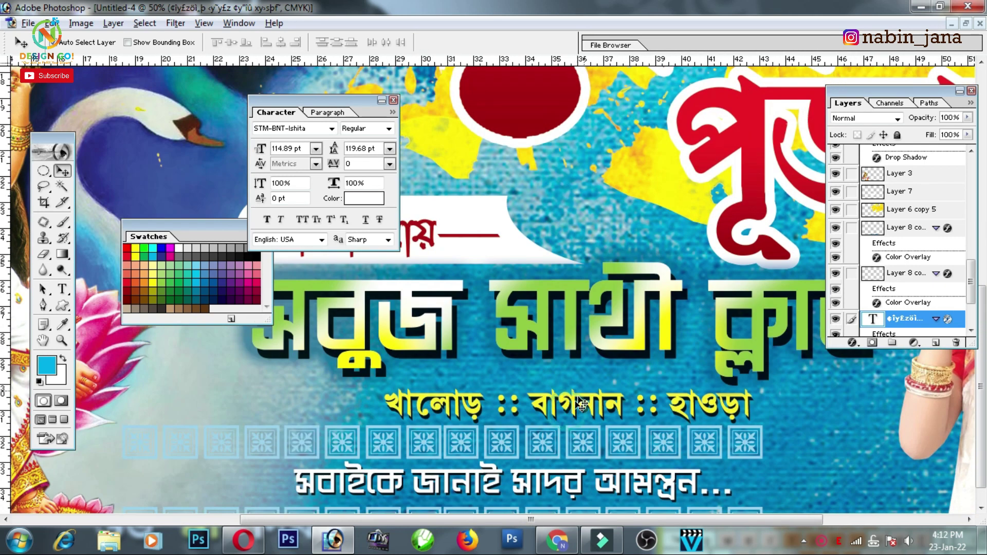
- Move the yellow address text up and shrink it to about 74%
drag(586, 407, 626, 351)
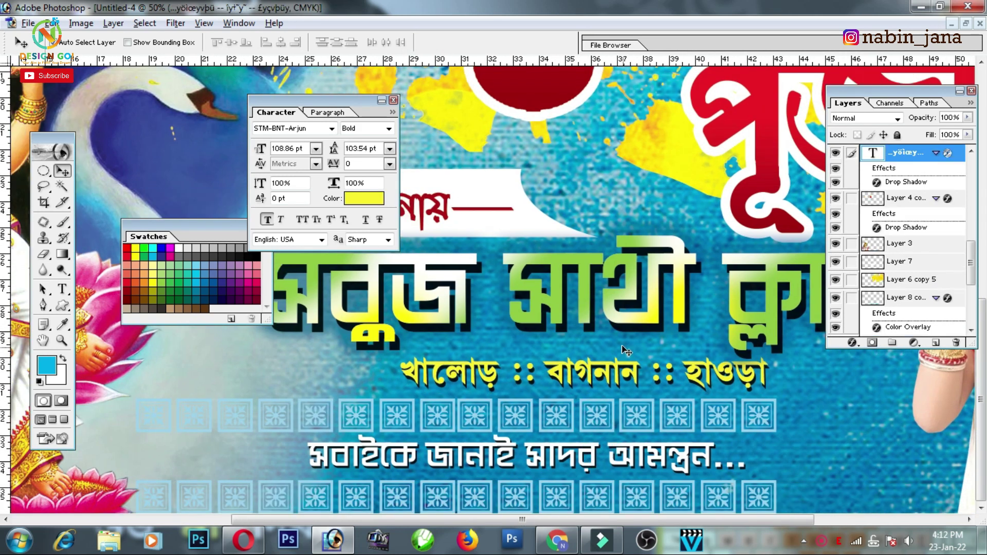
key(ctrl+t)
mouse_move(767, 388)
mouse_down()
mouse_move(720, 382)
mouse_move(717, 371)
mouse_up()
key(Return)
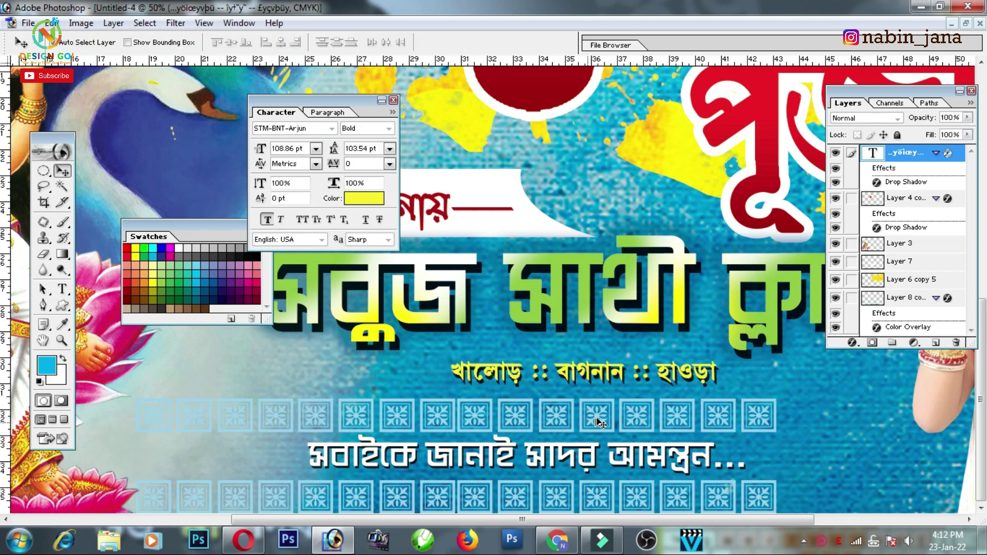
- Fine-tune the upper tile row, invitation line and white পরিচালনায় banner positions
drag(586, 416, 586, 411)
drag(625, 454, 624, 450)
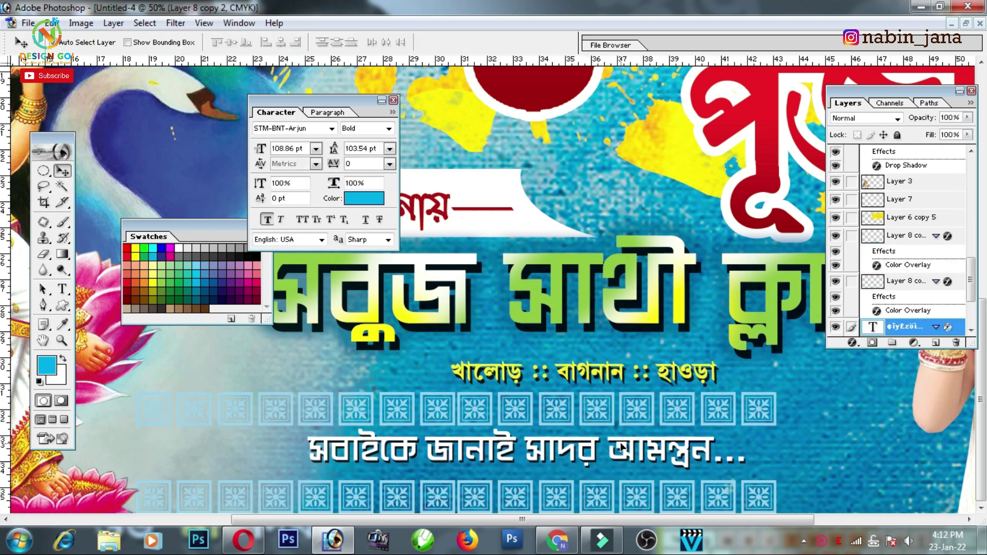
click(624, 487)
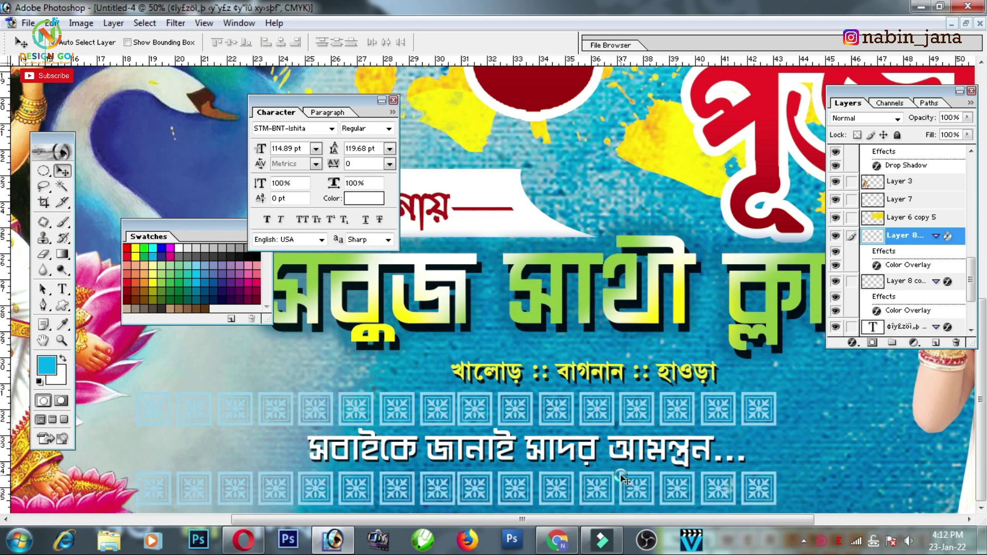
key(ctrl+minus)
key(ctrl+minus)
key(ctrl+minus)
key(ctrl+plus)
drag(500, 381, 463, 360)
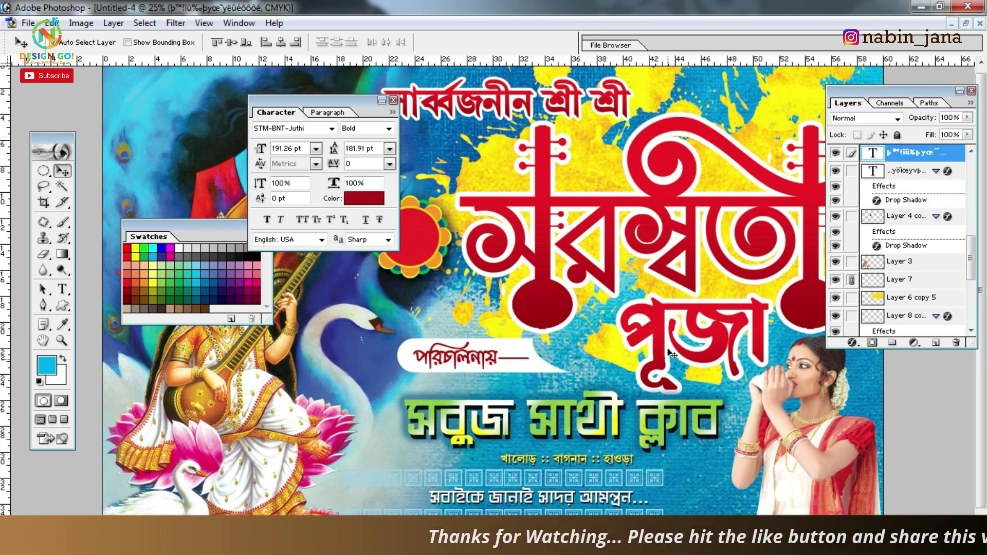
- Enlarge the green club name slightly
click(716, 325)
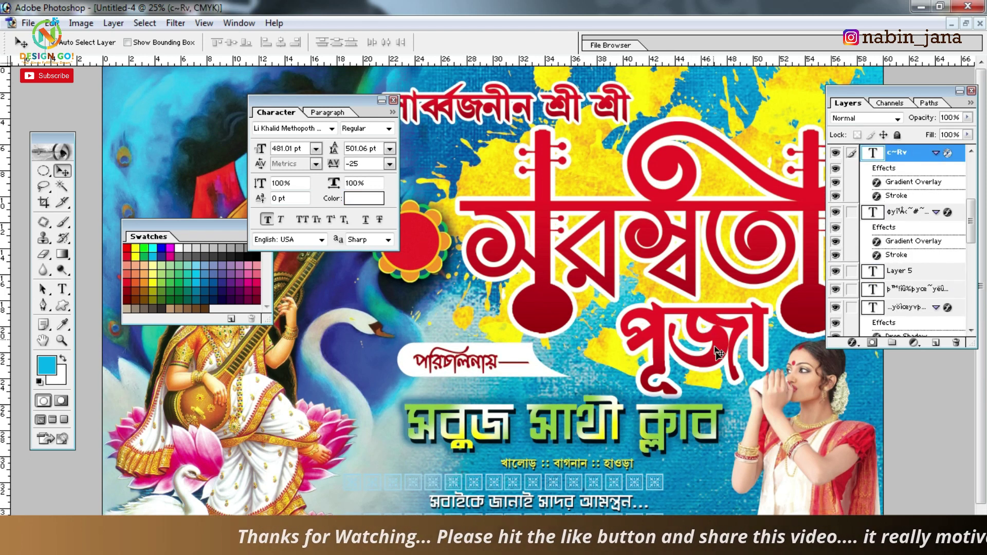
click(686, 413)
key(ctrl+t)
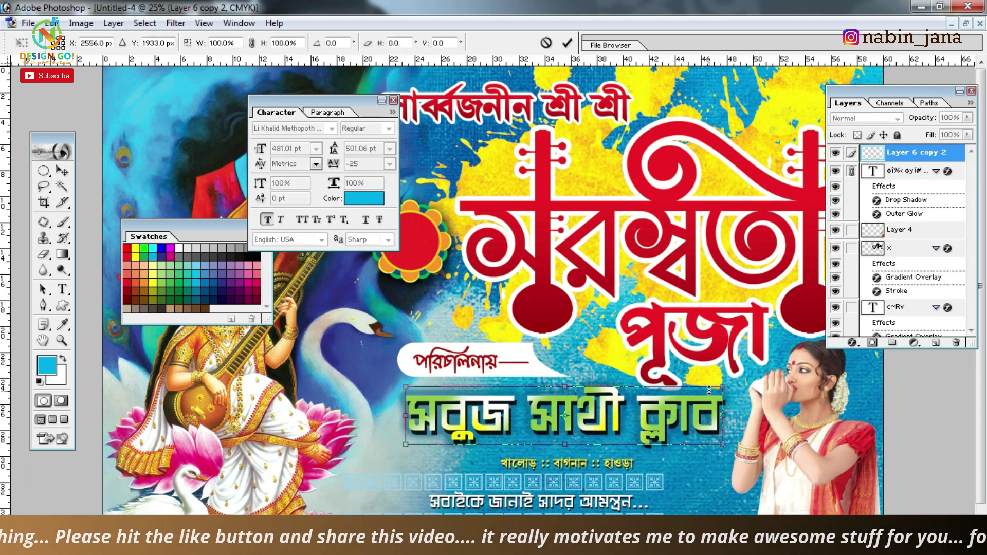
drag(724, 388, 735, 379)
key(Return)
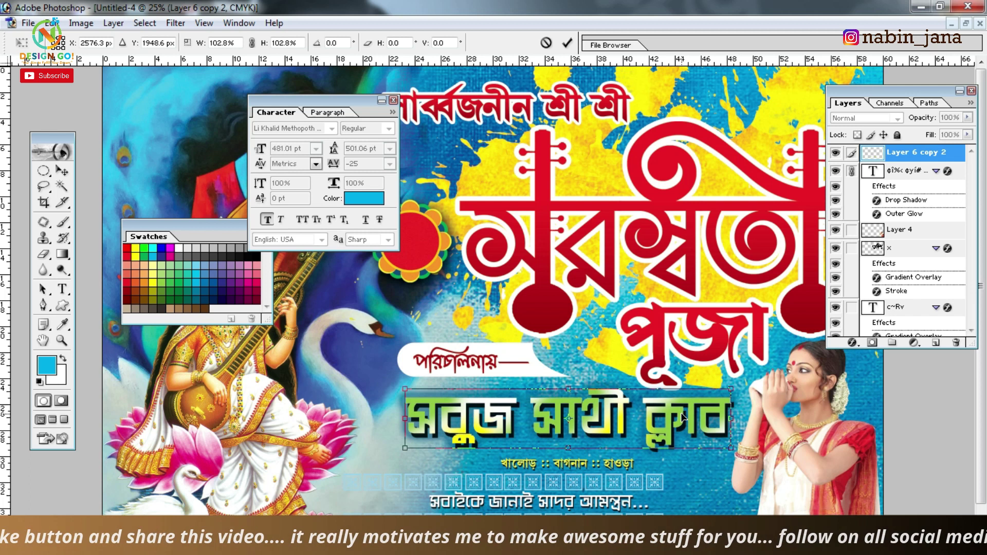
key(ctrl+plus)
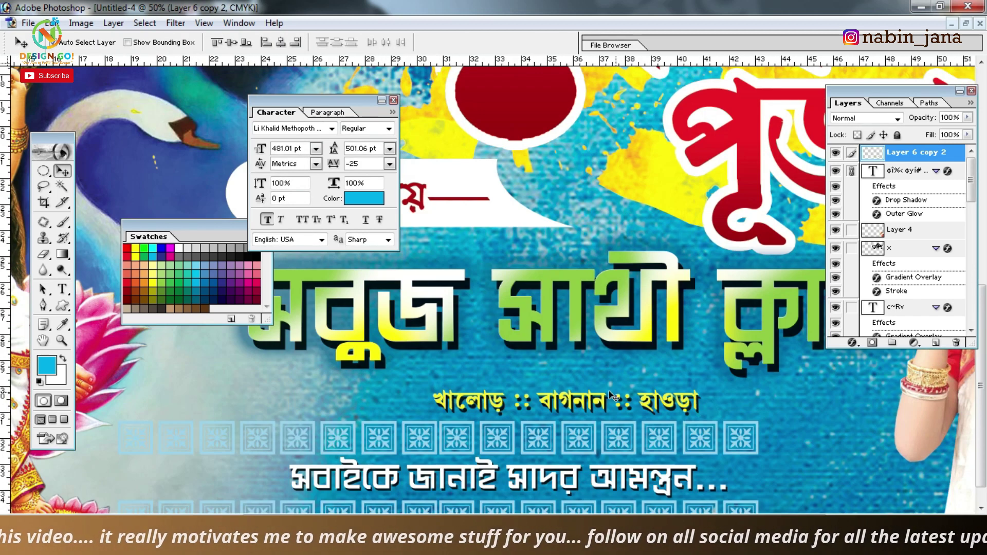
- Enlarge the yellow address text to about 140% around its centre
click(601, 406)
key(ctrl+t)
mouse_move(700, 396)
mouse_down()
mouse_move(761, 381)
mouse_move(727, 366)
mouse_up()
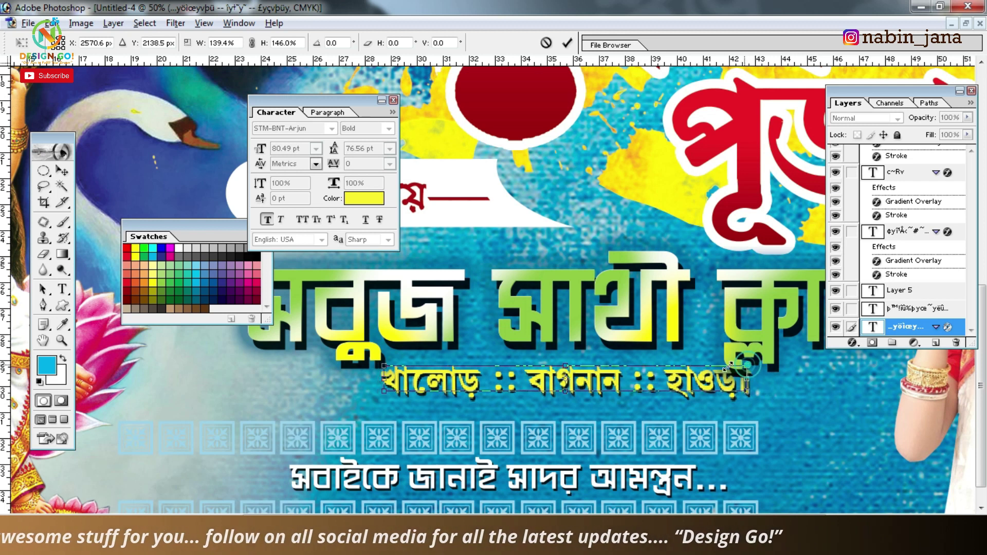
double_click(617, 386)
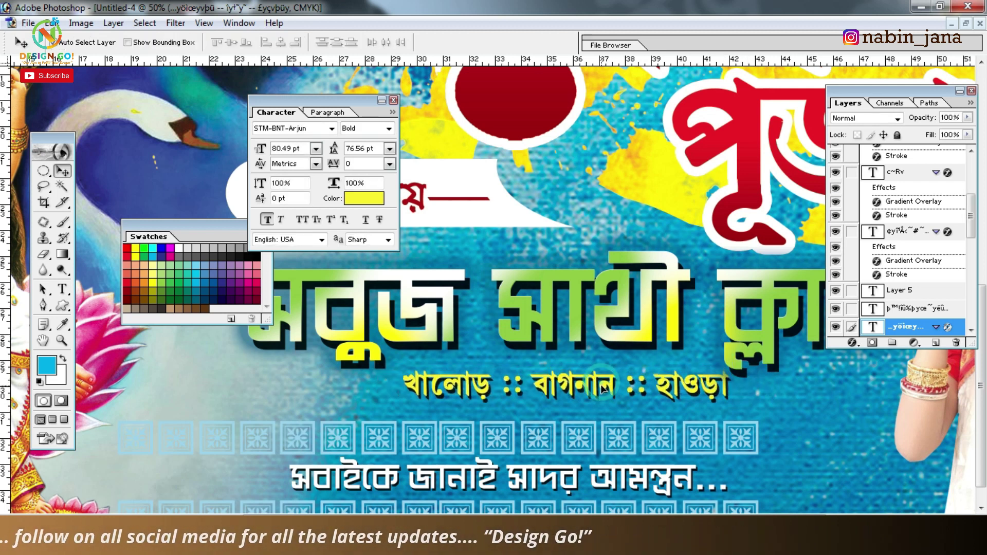
- Add a drop shadow with 8 px distance and move the পরিচালনায় banner slightly lower
scroll(901, 330, down, 2)
double_click(899, 322)
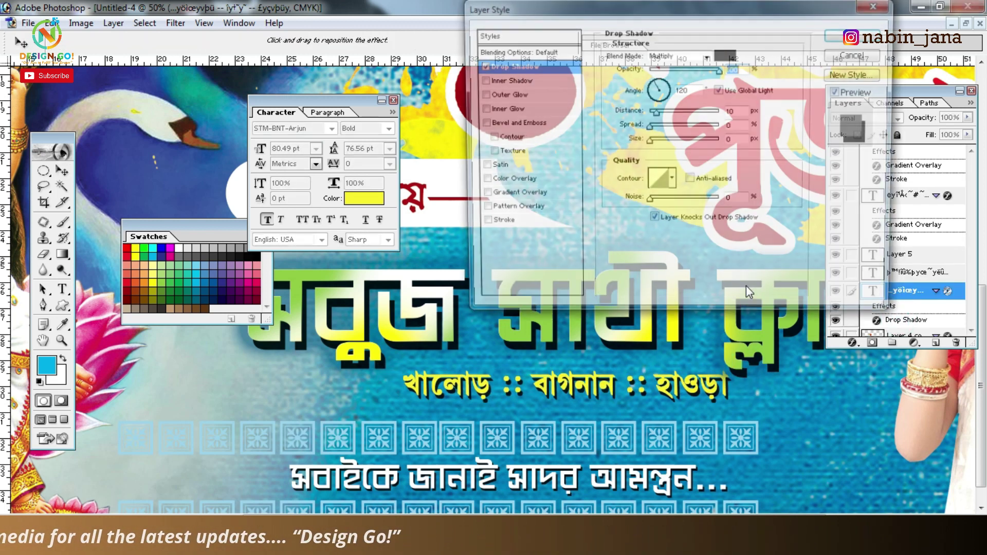
drag(655, 112, 654, 112)
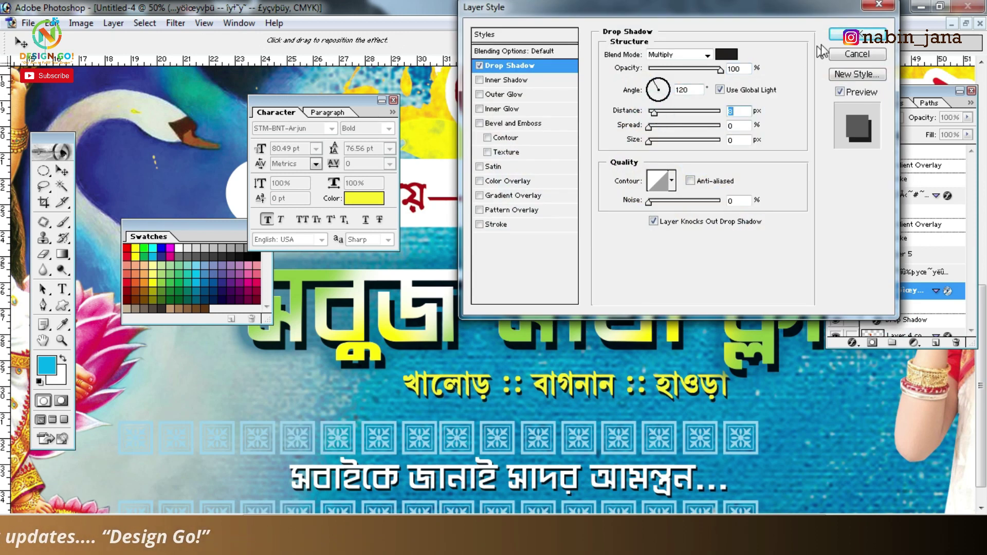
click(838, 37)
key(ctrl+minus)
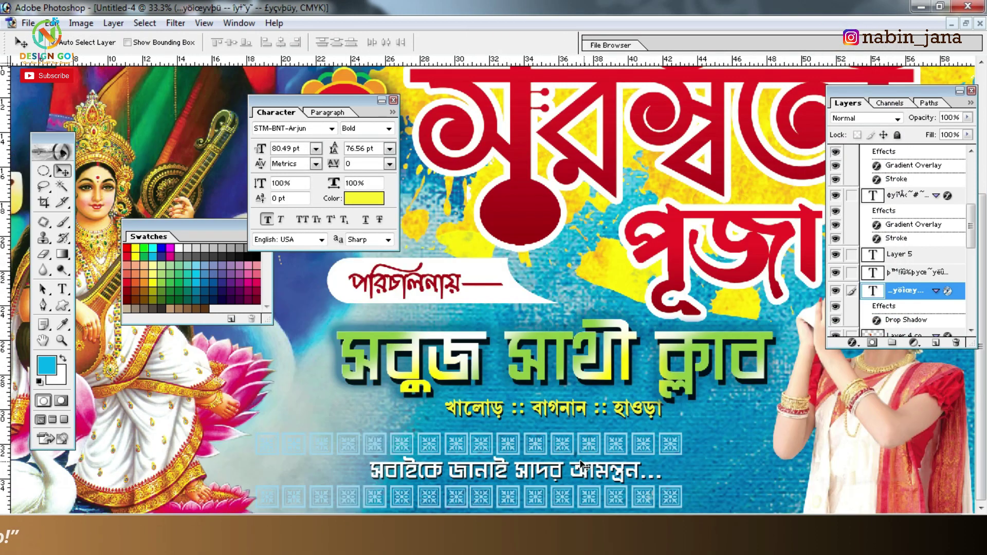
drag(551, 318, 551, 323)
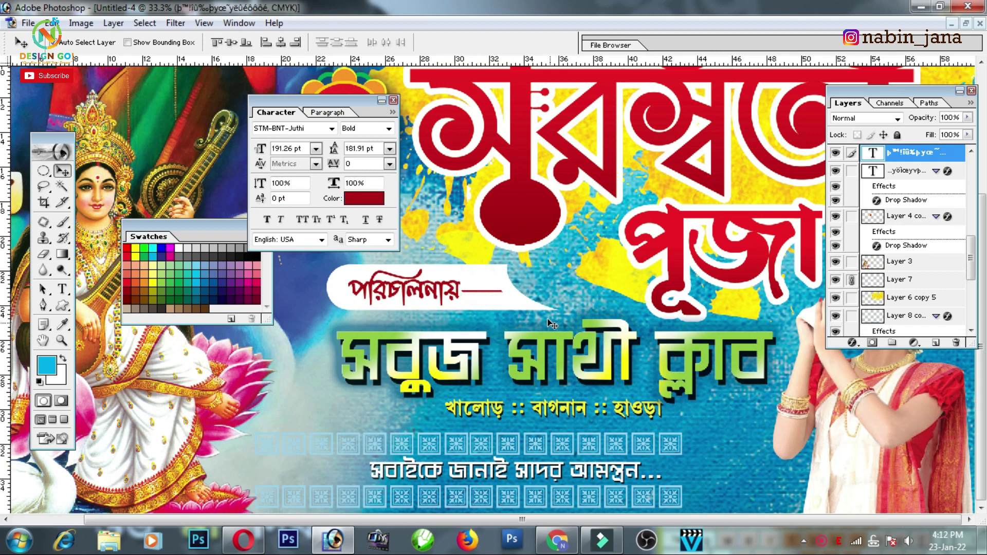
- Drag a copy of the Saraswati heading text down onto the red flower badge and clear its layer style
key(ctrl+minus)
key(ctrl+minus)
key(ctrl+minus)
key(ctrl+plus)
ctrl+click(412, 237)
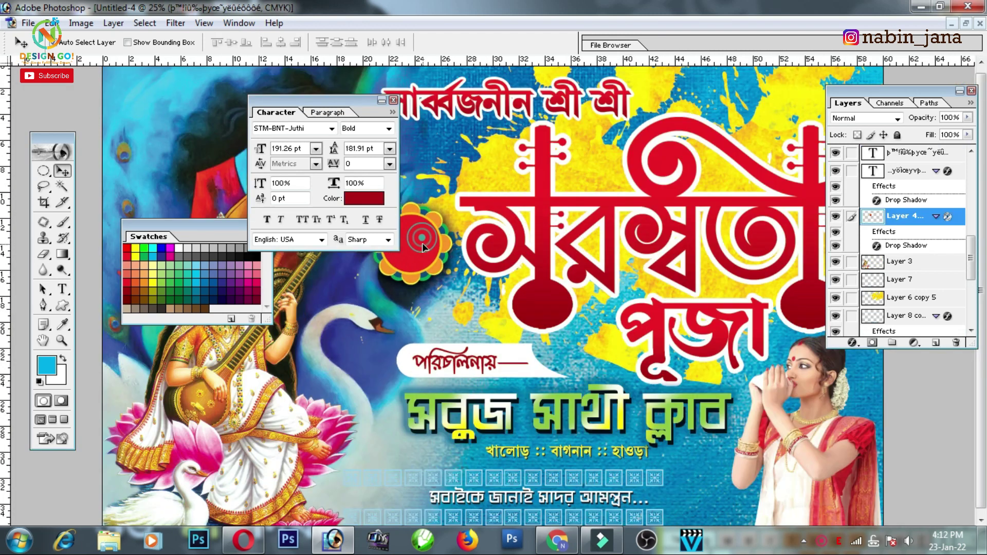
drag(334, 106, 280, 96)
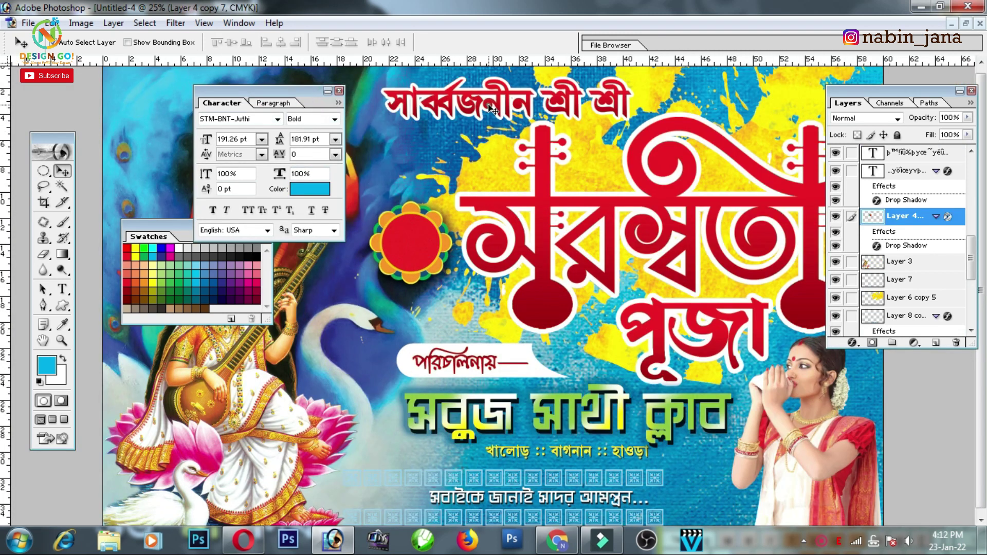
drag(491, 109, 468, 247)
right_click(892, 154)
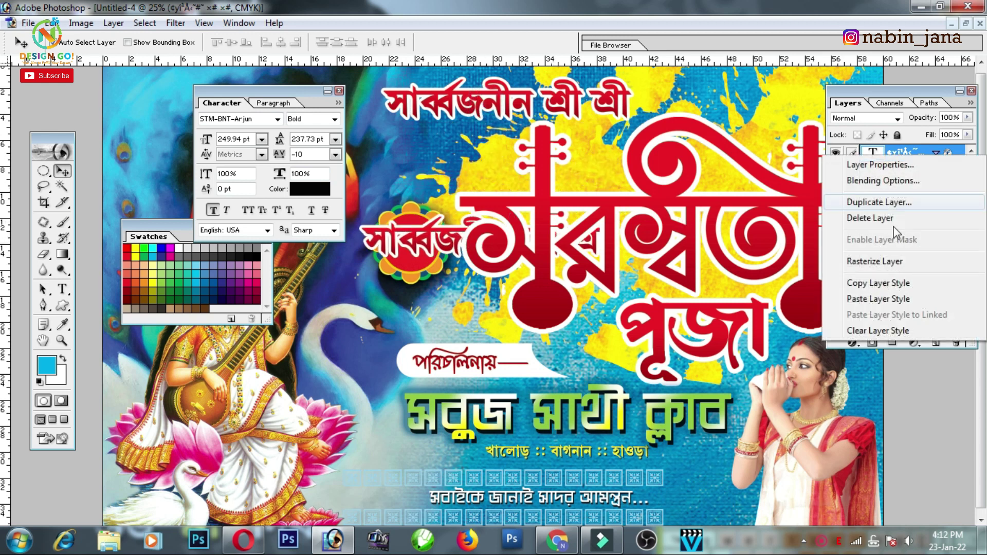
click(884, 331)
- Undo and redo back to the copied heading, then clear its layer style again
key(ctrl+z)
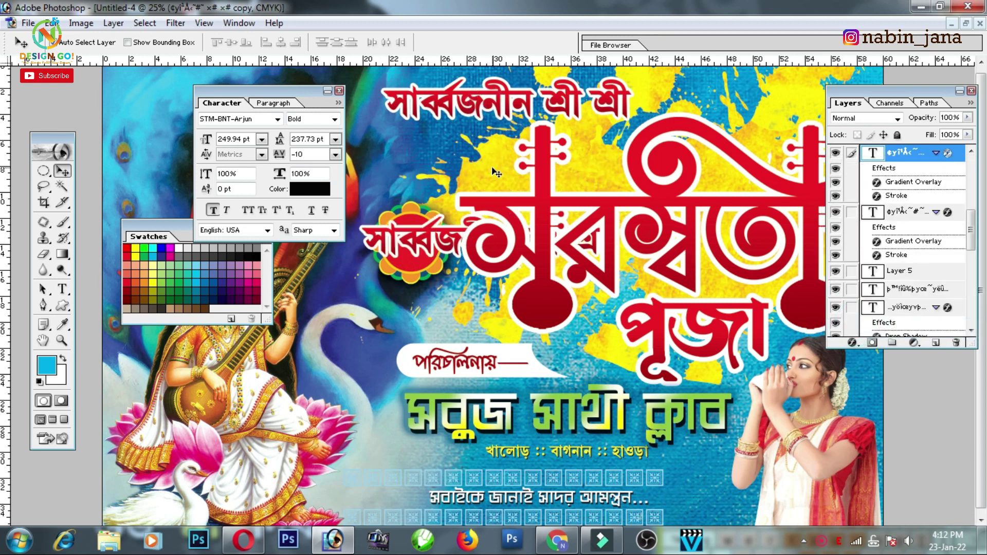
key(ctrl+alt+z)
key(ctrl+shift+z)
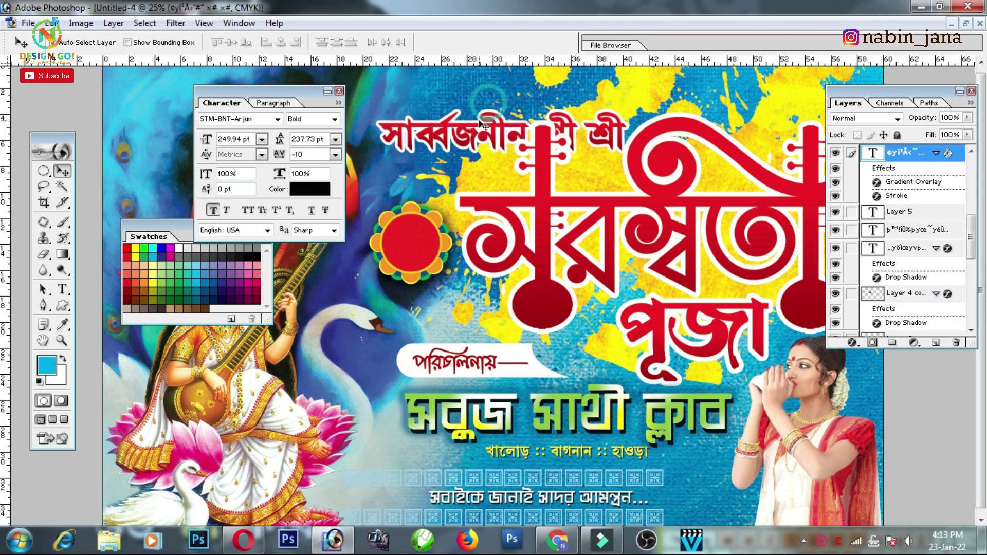
key(ctrl+shift+z)
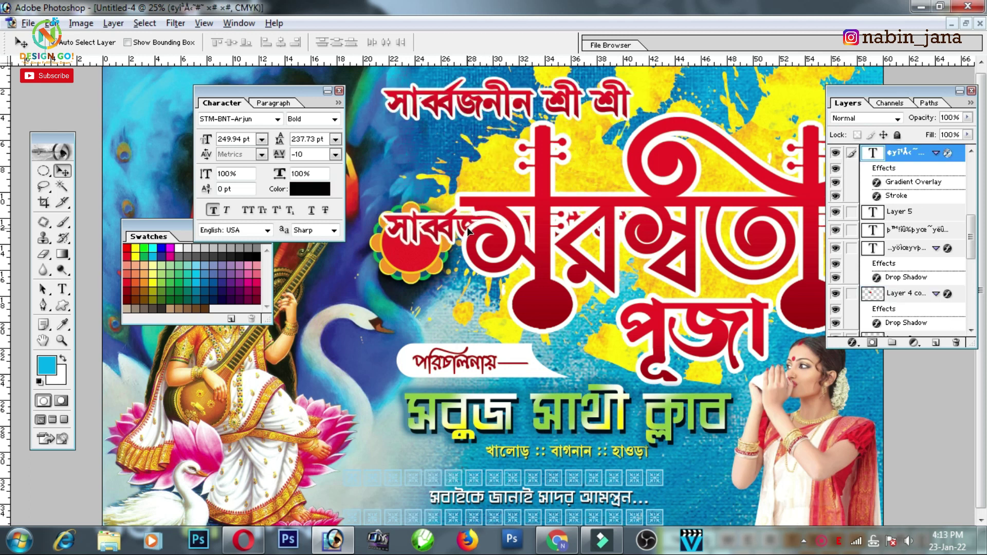
right_click(909, 154)
click(863, 329)
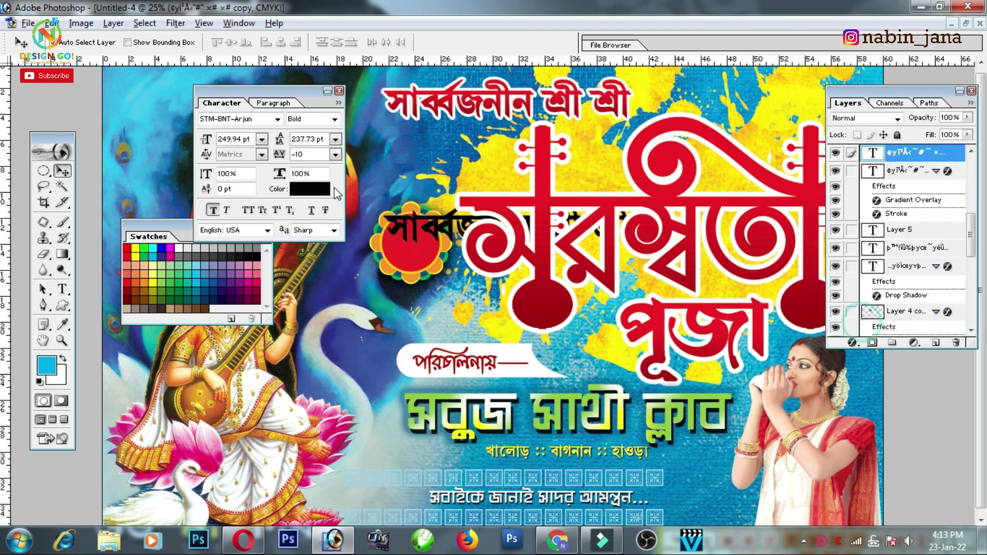
- Delete the copied heading's words and move the text layer into the badge circle
click(62, 289)
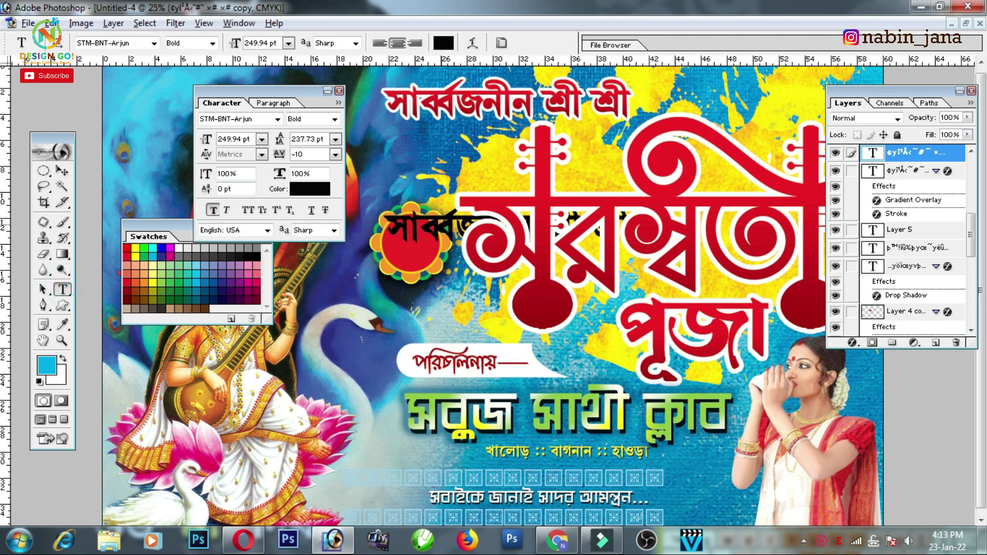
double_click(432, 221)
key(BackSpace)
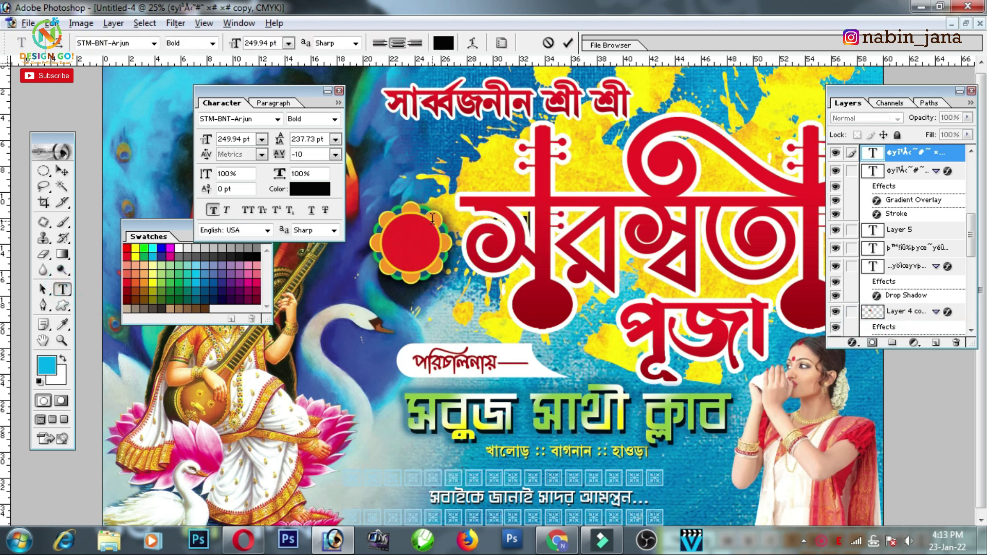
click(62, 170)
drag(525, 232, 428, 240)
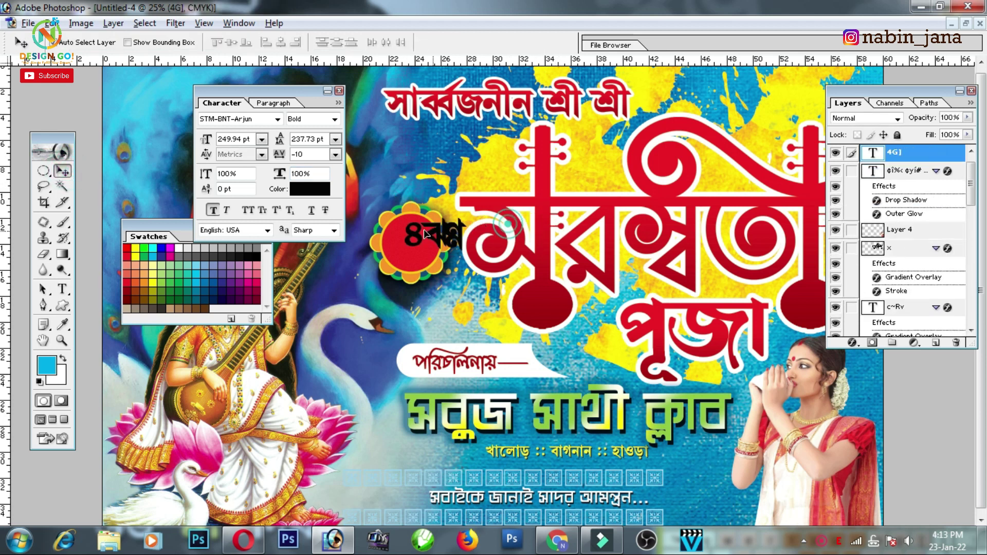
- Retype the badge text as ৪র্থ বর্ষ in Bengali and tighten its line spacing
key(F12)
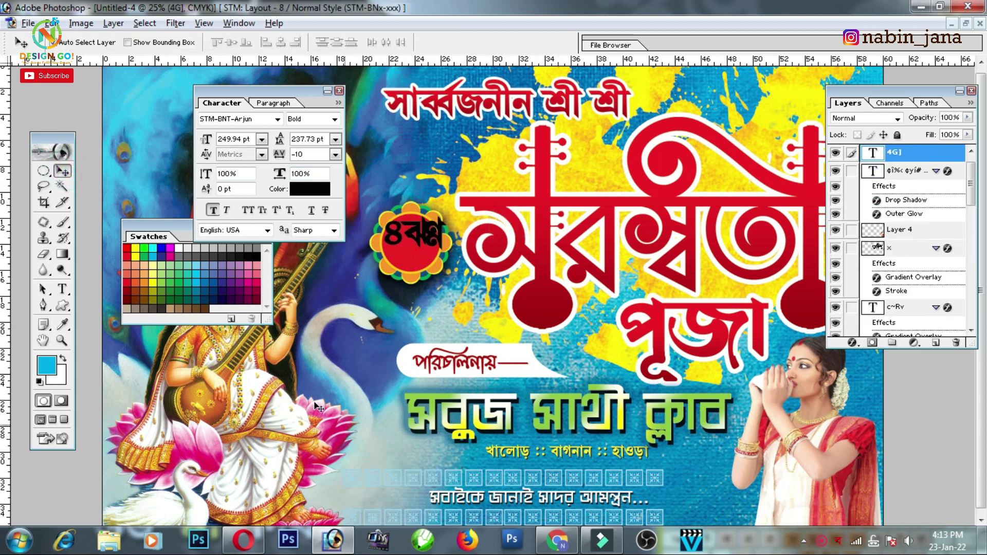
click(62, 289)
click(412, 266)
text(র্থ)
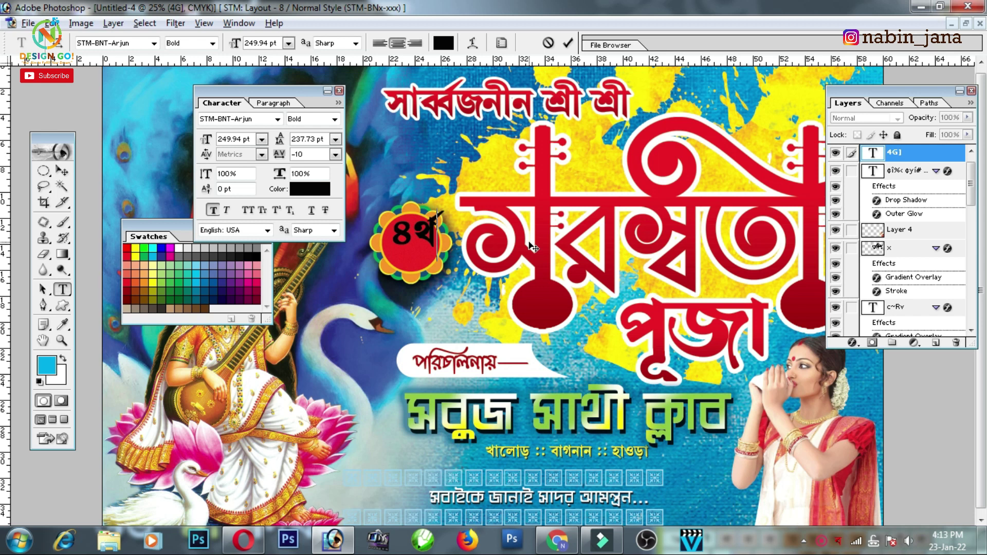
key(ctrl+a)
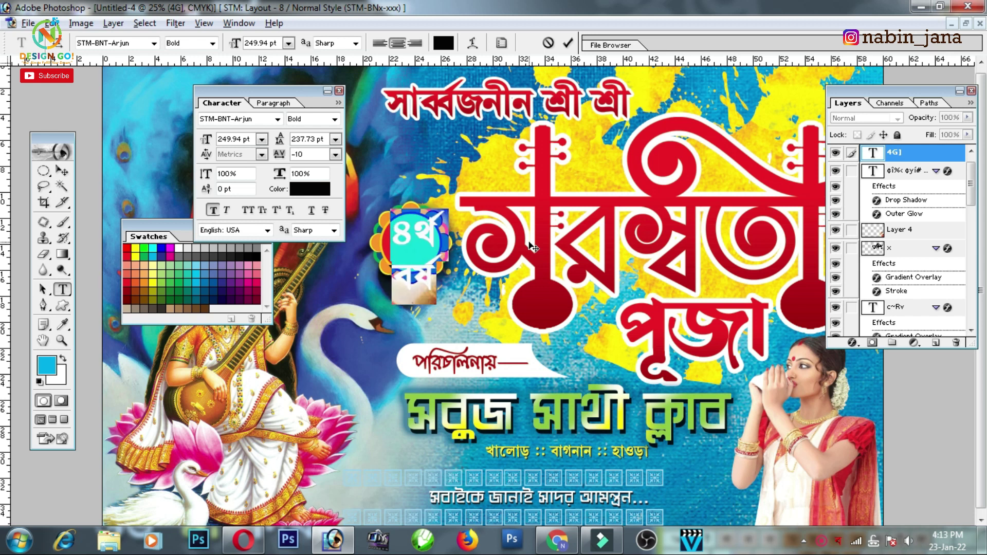
key(alt+Up)
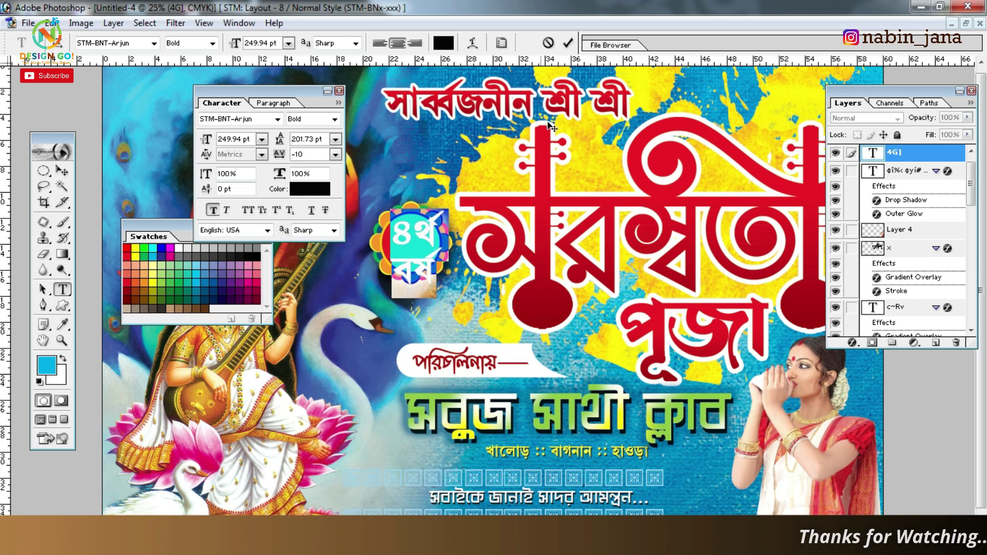
click(64, 173)
- Scale the ৪র্থ বর্ষ label to about 58% to fit the circle and pick a new colour
key(ctrl+t)
drag(443, 209, 425, 220)
key(Return)
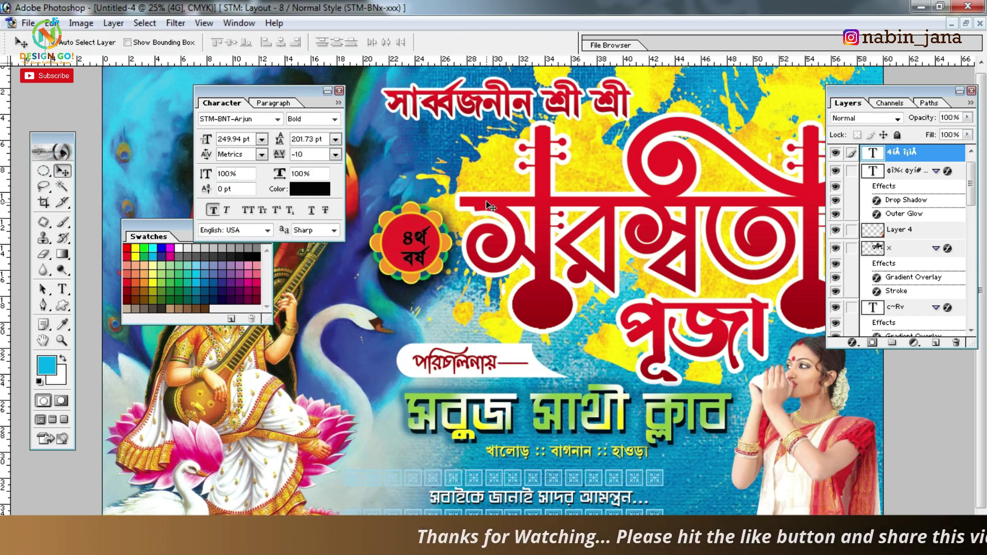
click(310, 188)
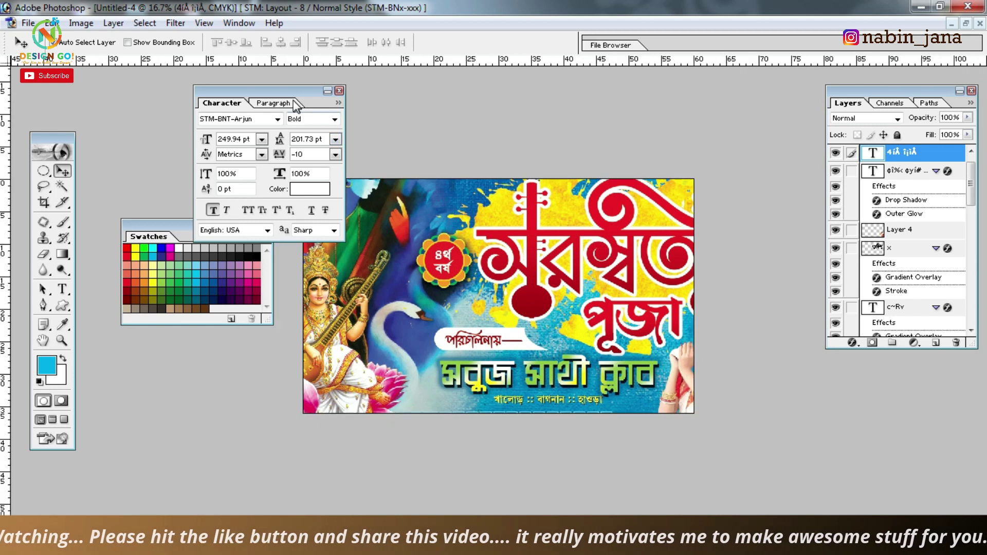
- Drag the Character panel to the bottom-right corner, clear of the banner
key(ctrl+minus)
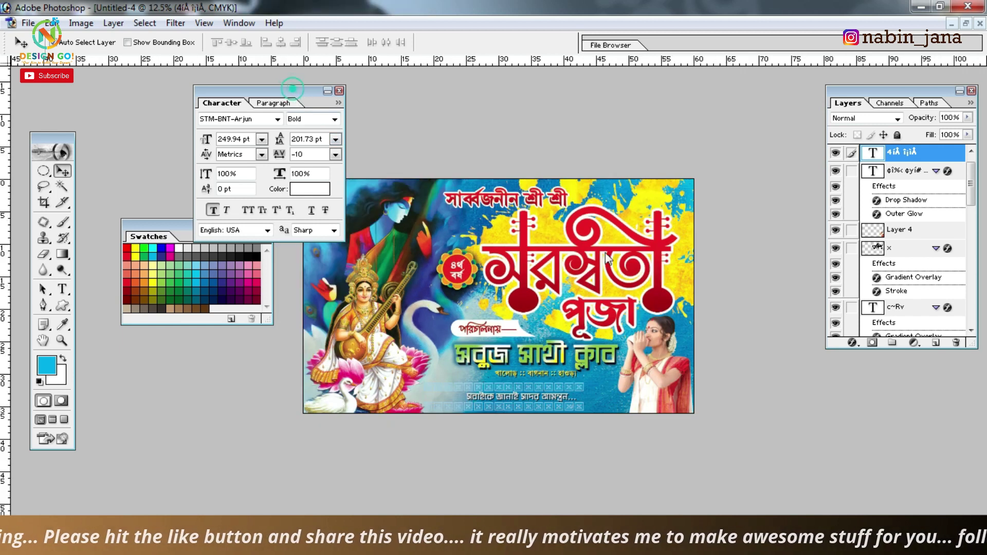
drag(767, 393, 828, 401)
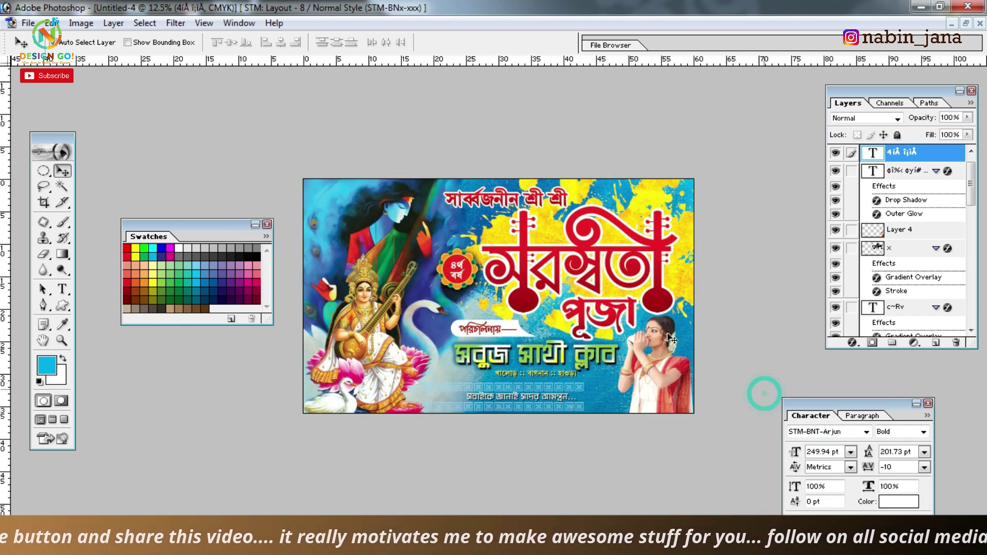
click(612, 358)
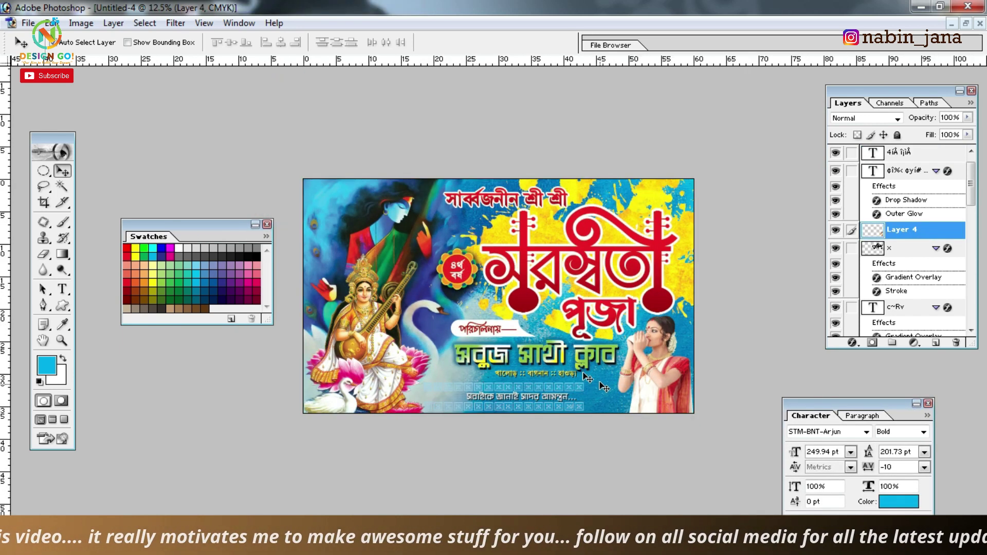
key(ctrl+plus)
- Drag the round badge and review the banner between 25% and 16.7% zoom
mouse_move(414, 250)
mouse_down()
mouse_move(449, 259)
mouse_move(441, 215)
mouse_up()
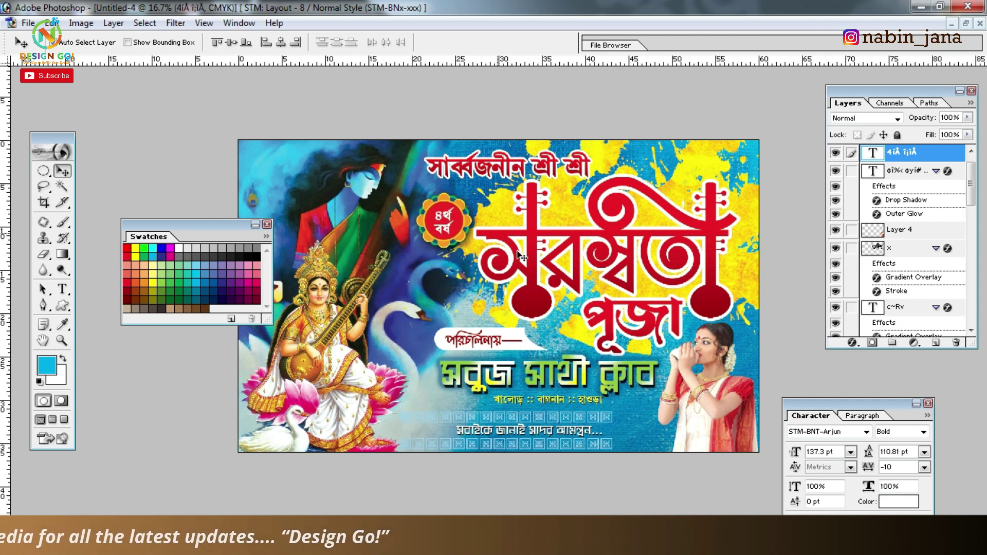
key(ctrl+plus)
key(ctrl+minus)
scroll(900, 257, down, 5)
click(900, 326)
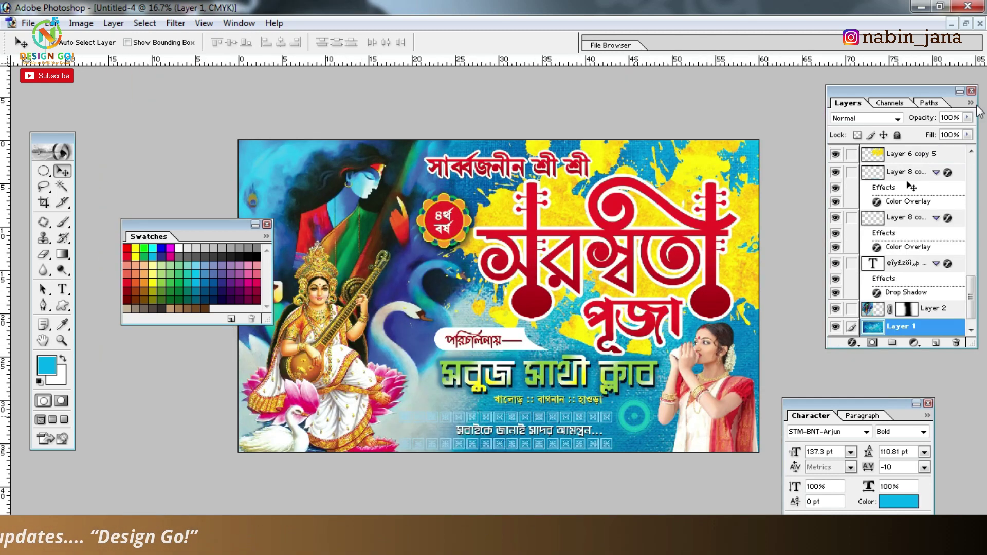
- Rearrange the flower document windows and bring the banner back at full-canvas view
click(966, 23)
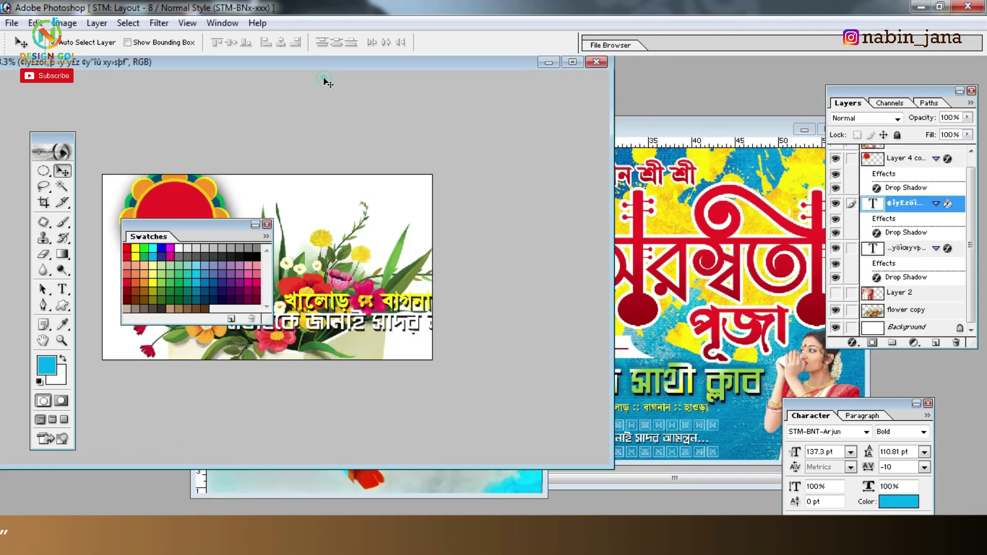
click(657, 126)
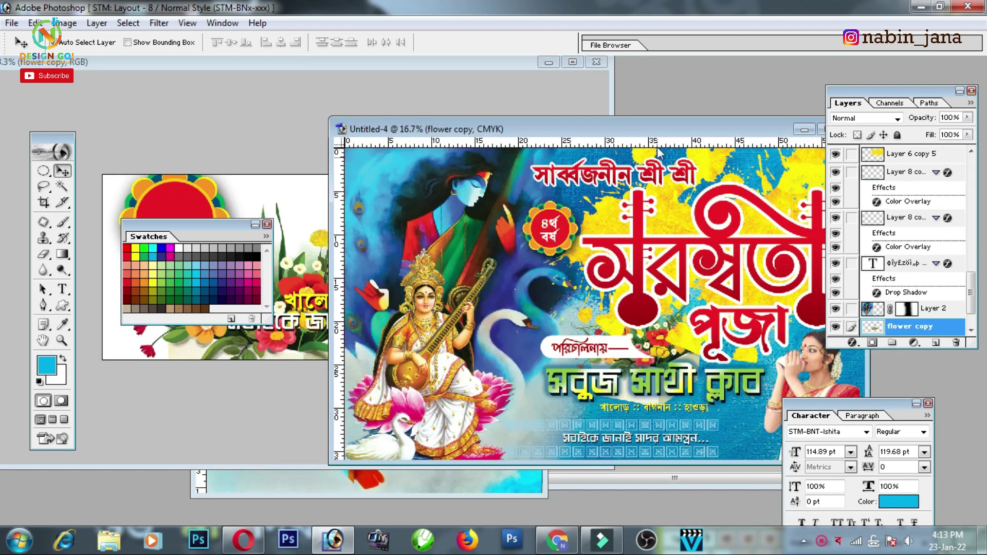
drag(657, 126, 328, 61)
click(606, 465)
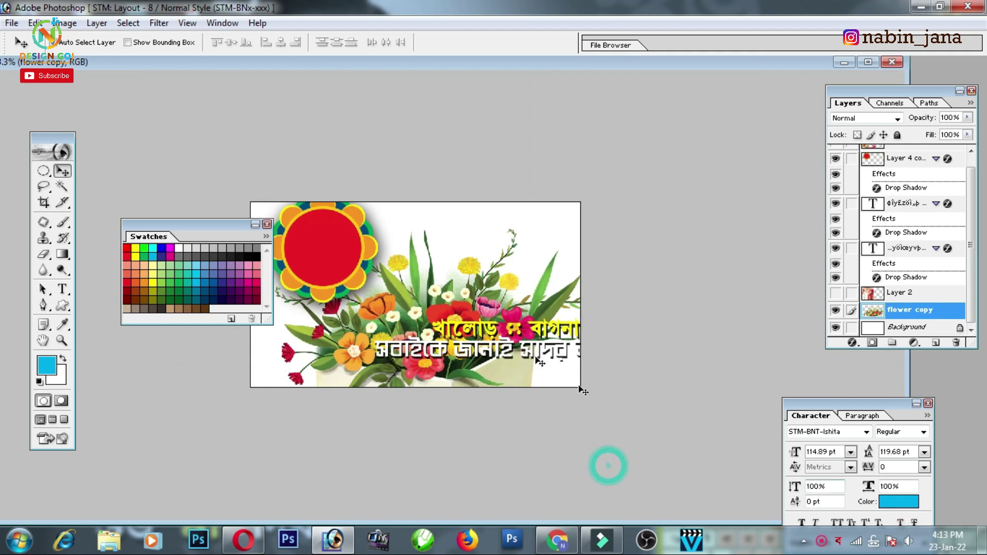
key(ctrl+plus)
double_click(657, 60)
click(389, 221)
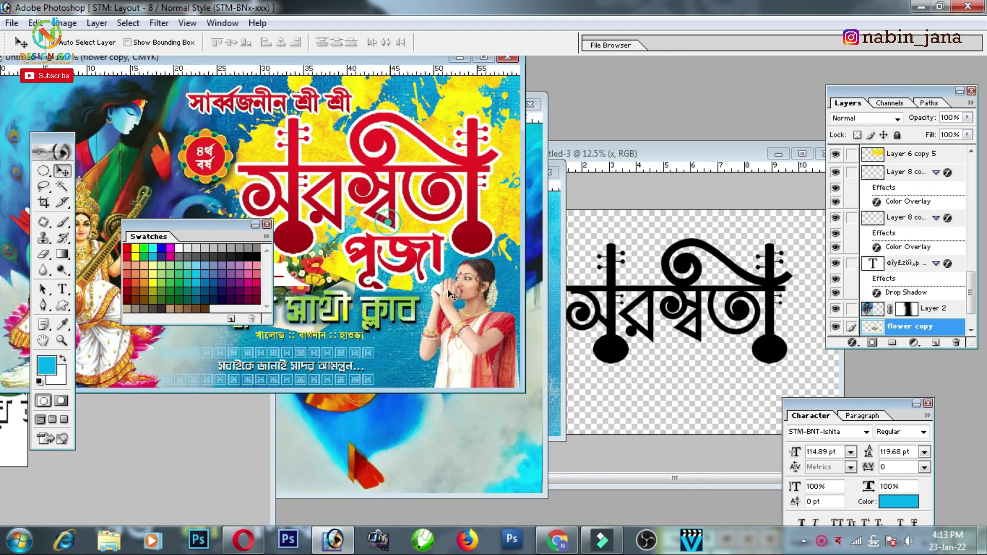
key(ctrl+0)
key(ctrl+plus)
key(ctrl+plus)
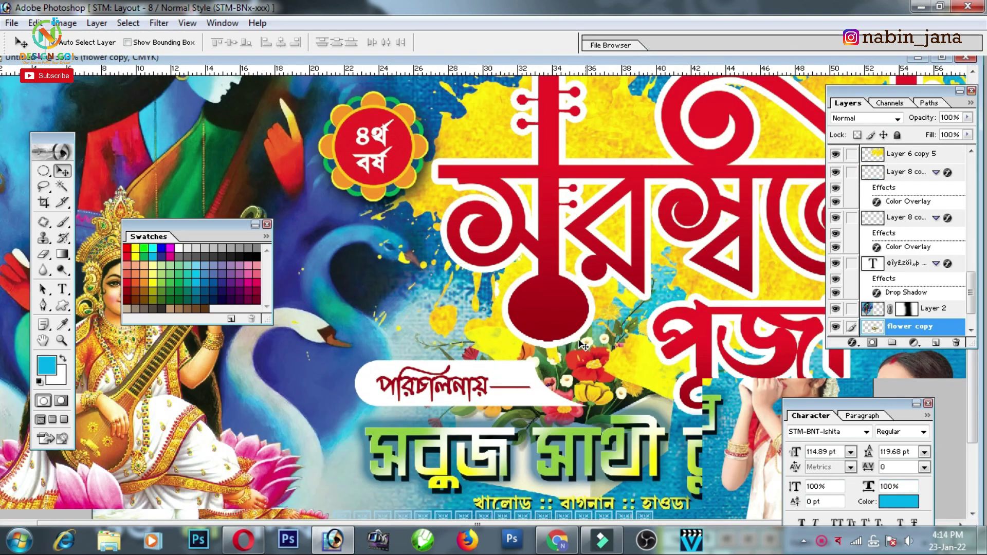
key(ctrl+minus)
key(ctrl+minus)
- Move the bouquet beside the woman, enlarge it to about 117% and tilt it about -9°
drag(561, 360, 689, 424)
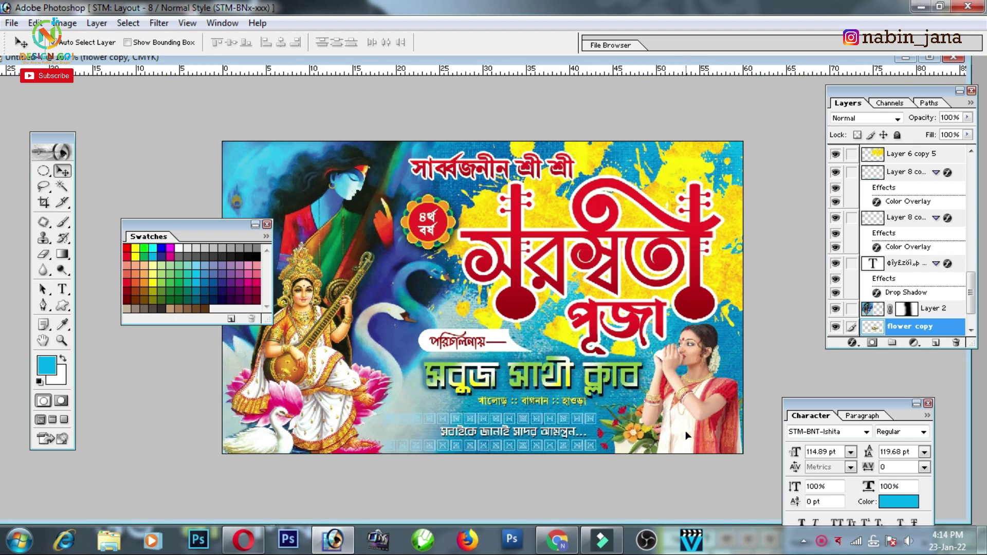
key(ctrl+t)
drag(762, 376, 767, 363)
mouse_move(781, 494)
mouse_down()
mouse_move(658, 448)
mouse_move(652, 434)
mouse_move(729, 363)
mouse_up()
key(Return)
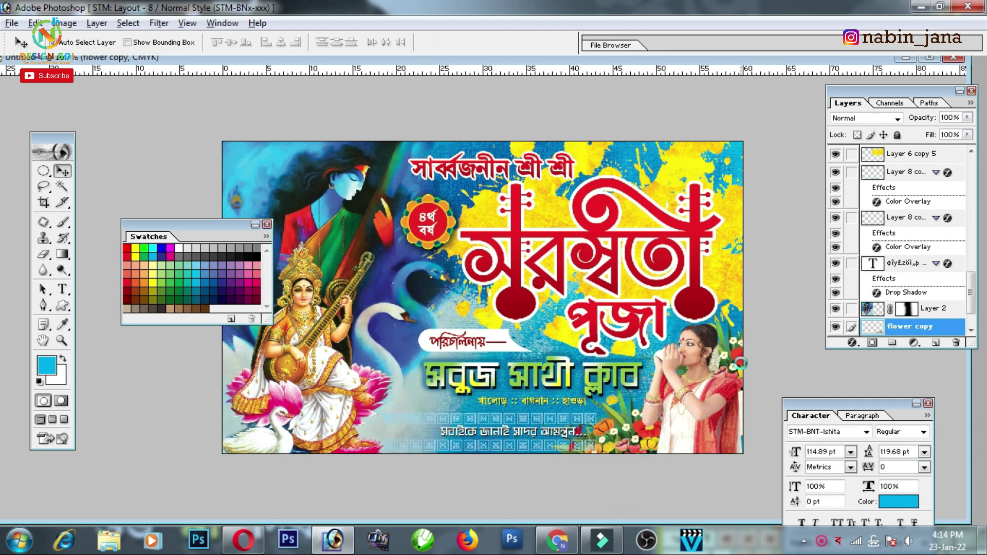
- Rotate the bouquet copy onto the woman's shoulder and flip it vertically
key(ctrl+t)
mouse_move(617, 511)
mouse_down()
mouse_move(604, 425)
mouse_move(729, 381)
mouse_up()
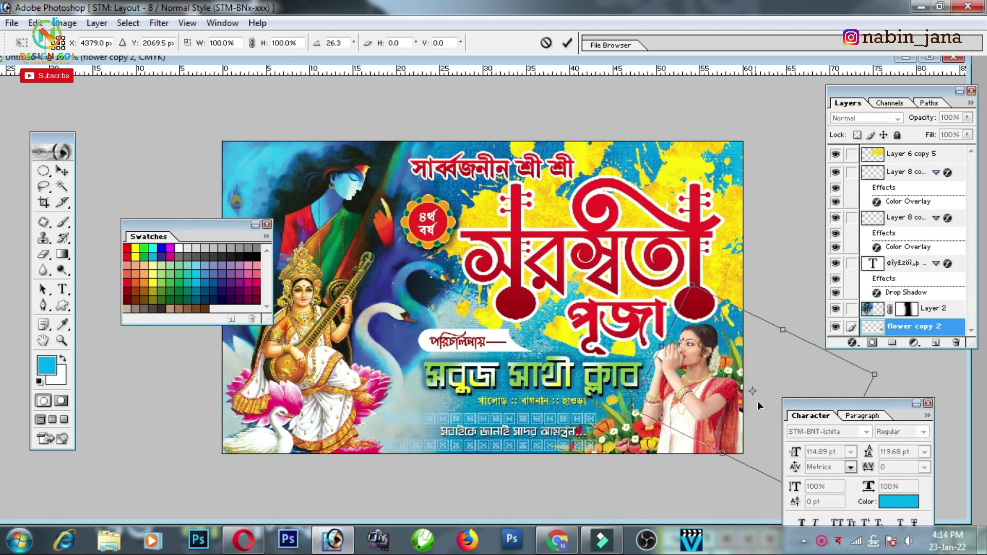
right_click(729, 375)
click(776, 364)
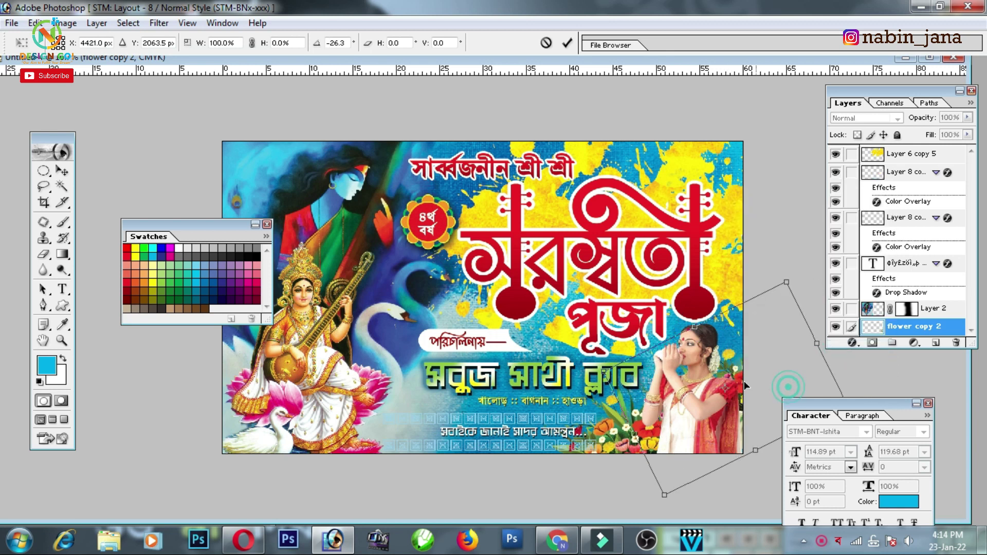
key(Return)
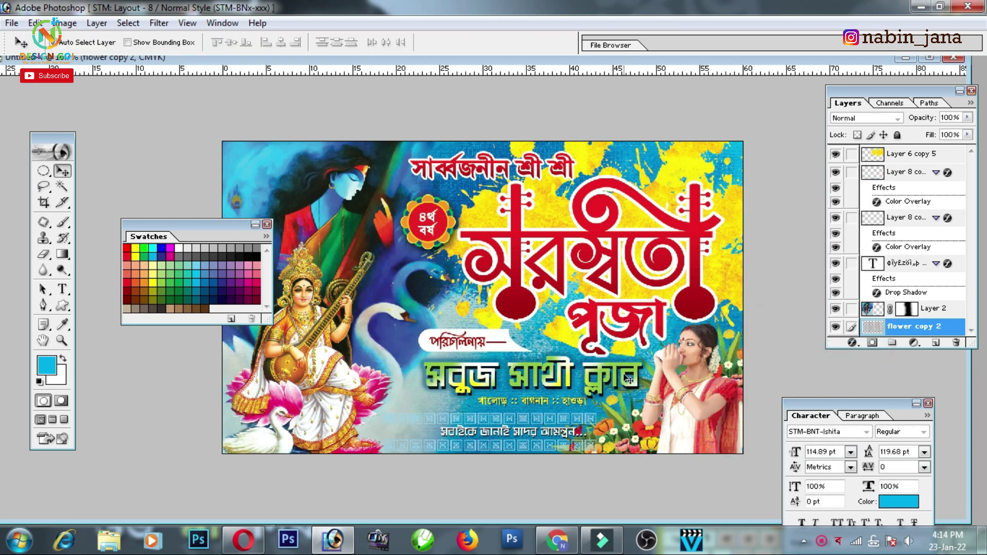
key(ctrl+plus)
scroll(600, 366, down, 5)
- Give the club-name text layer a white Stroke effect of 3 px
key(ctrl+plus)
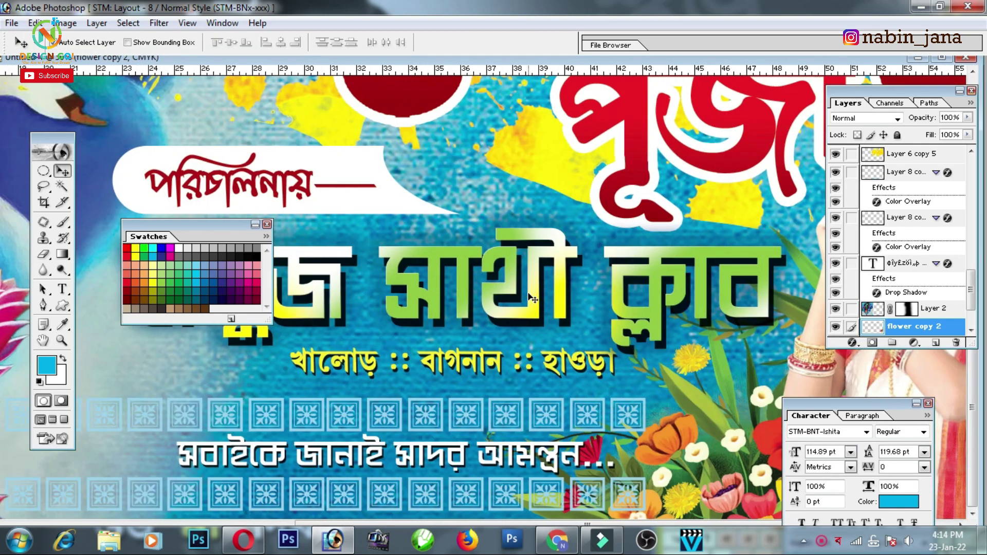
click(537, 291)
click(897, 190)
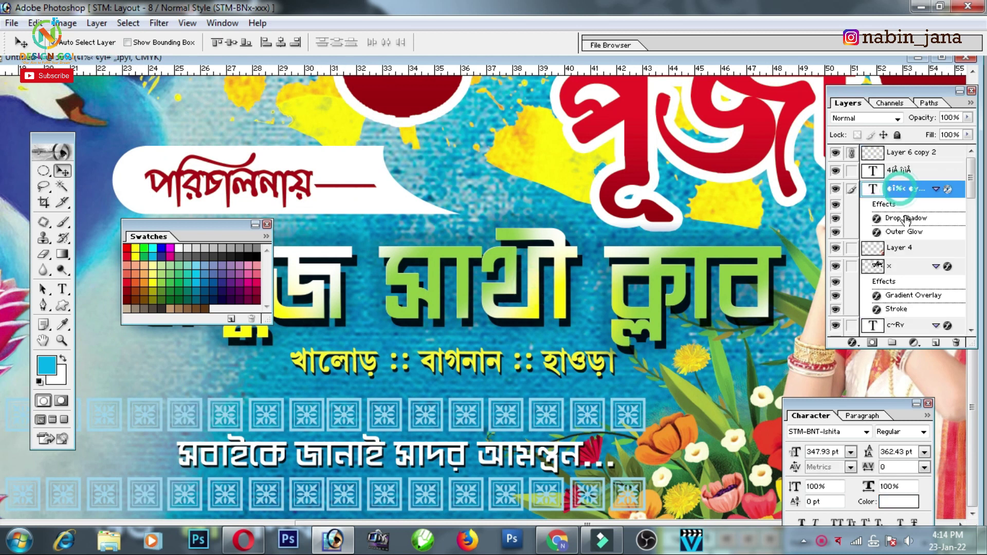
double_click(896, 220)
click(514, 226)
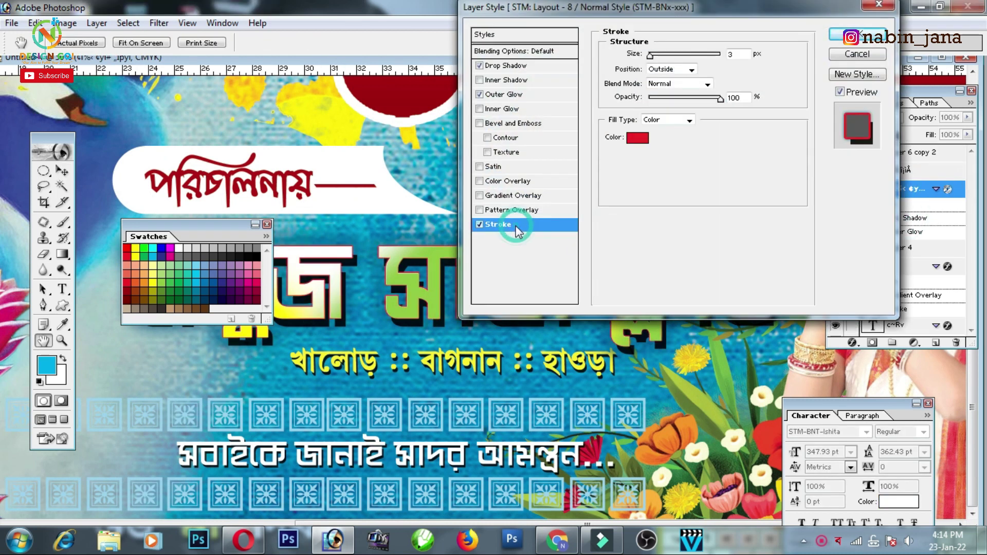
click(637, 138)
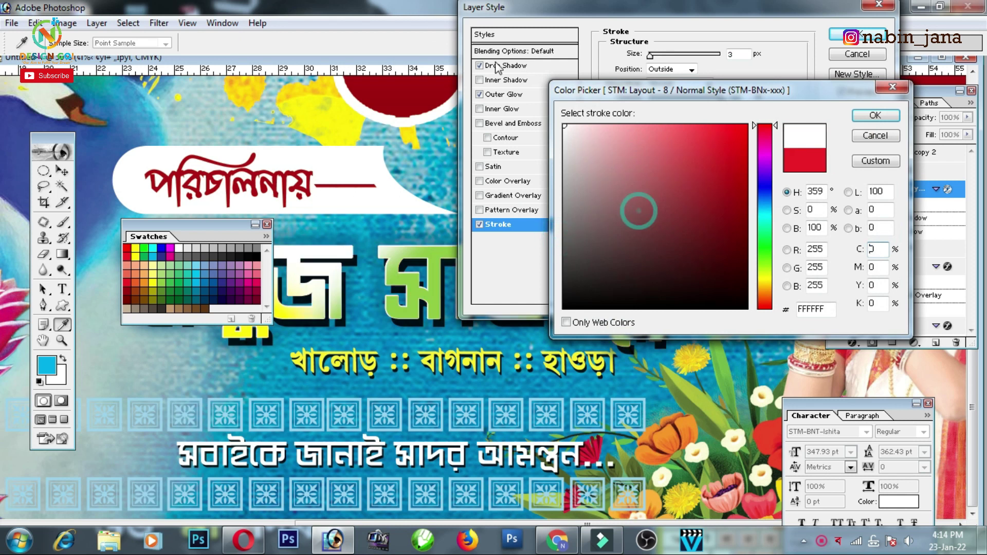
click(874, 116)
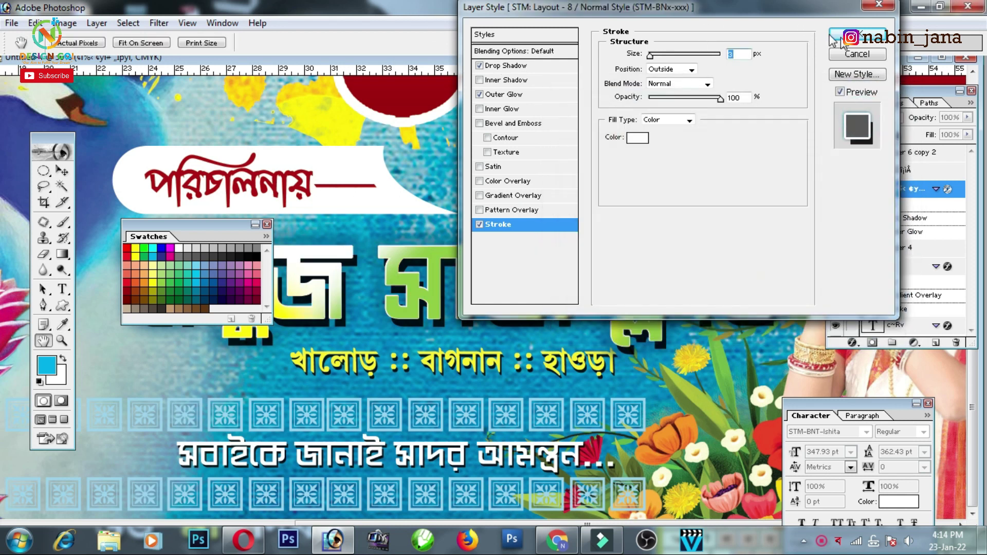
click(857, 34)
key(v)
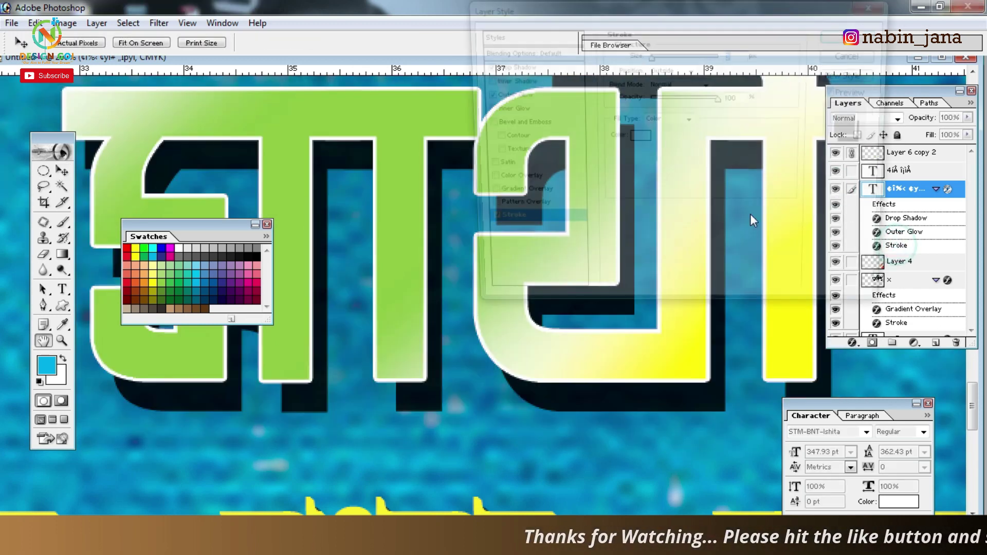
drag(653, 58, 651, 60)
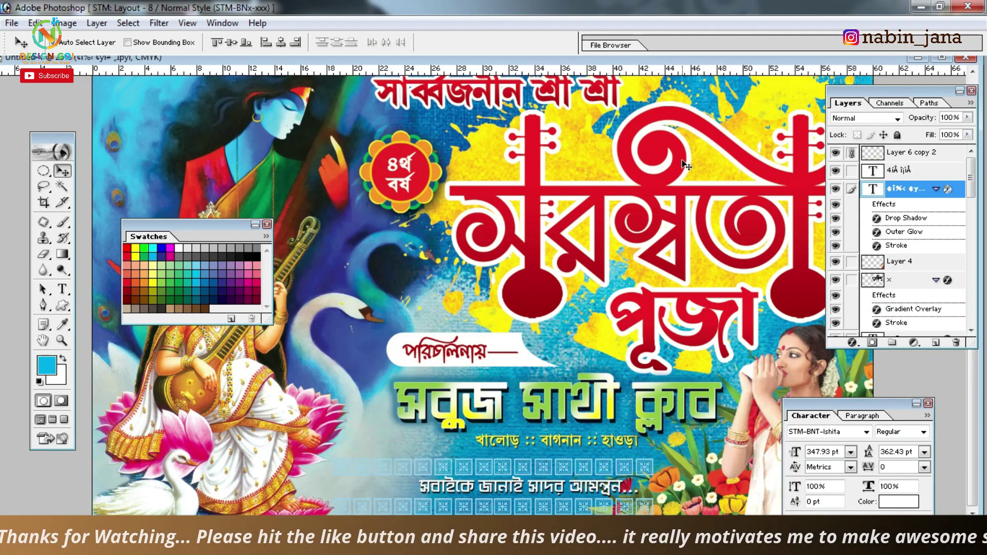
- Shift the flower artwork left on its canvas and return to the maximized banner
key(ctrl+plus)
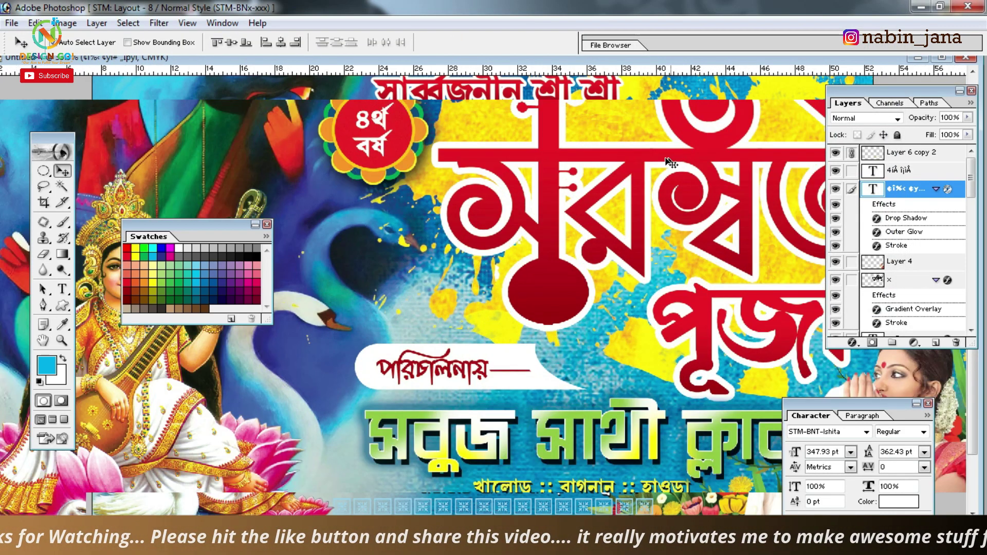
key(ctrl+plus)
scroll(514, 257, down, 3)
click(465, 204)
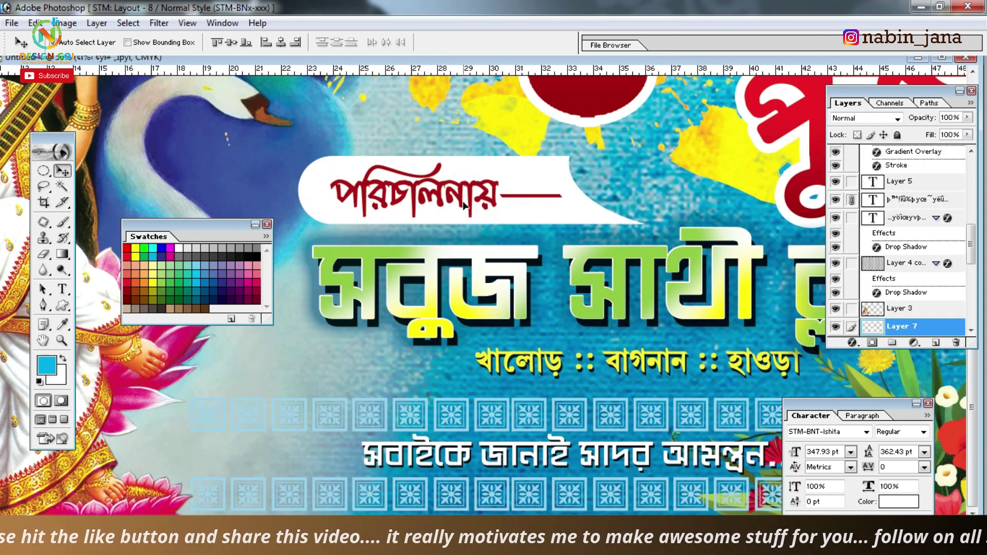
key(ctrl+minus)
key(ctrl+minus)
key(ctrl+minus)
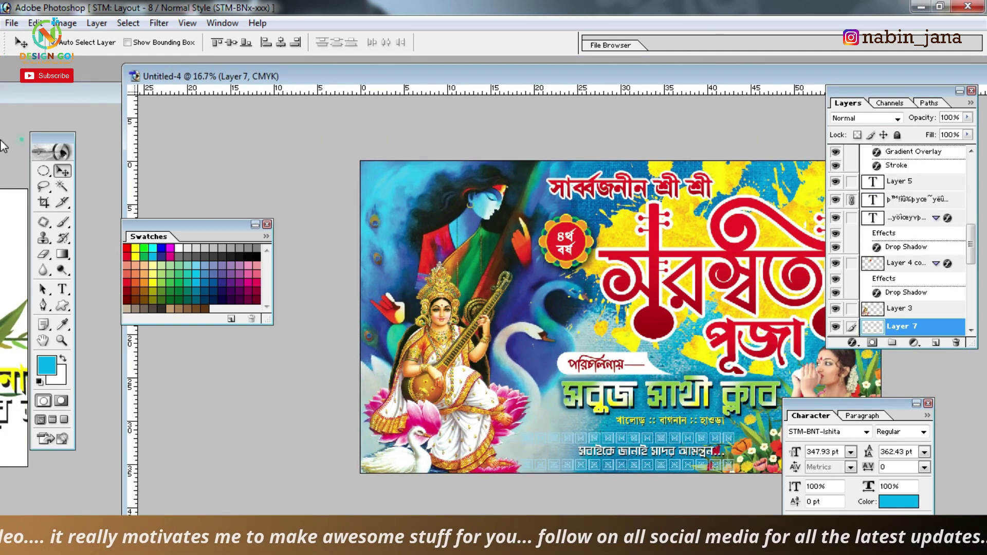
click(3, 146)
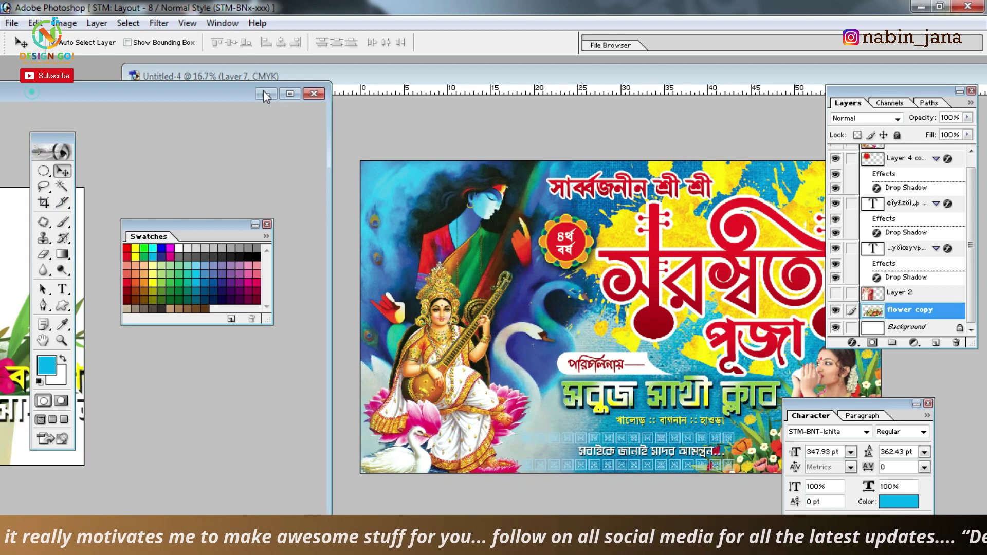
drag(378, 351, 144, 341)
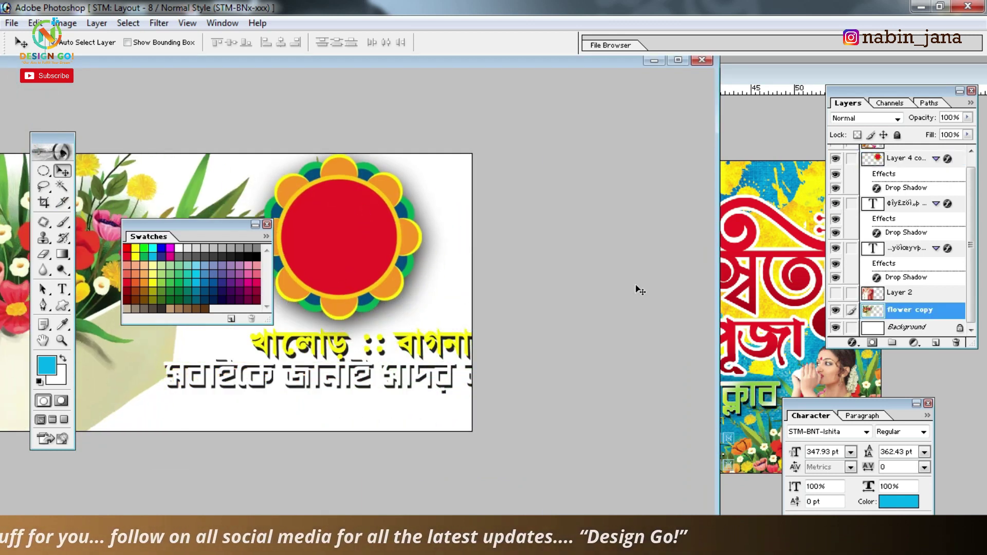
click(725, 234)
double_click(637, 58)
key(ctrl+plus)
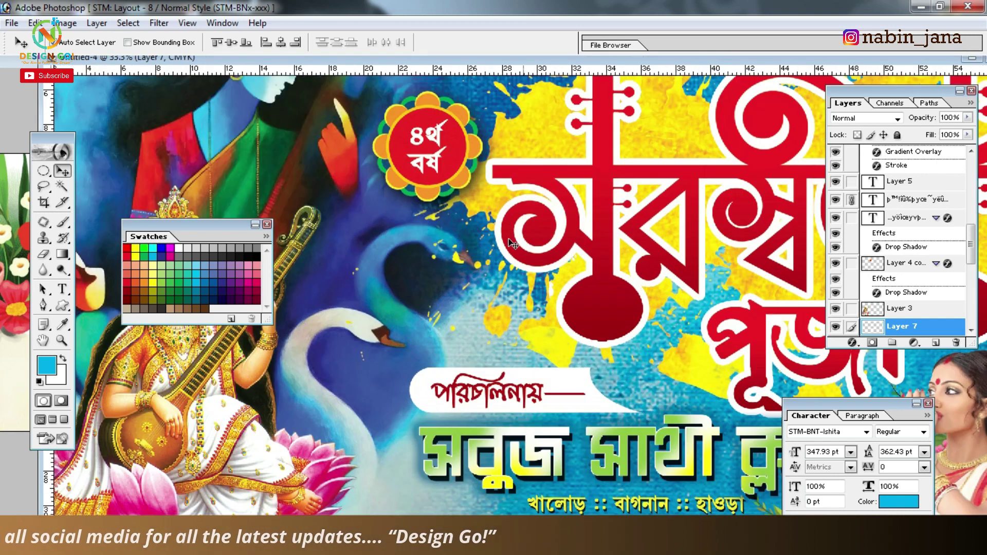
- Open CC-026 and drag its orange swirl into the banner as Layer 8
key(ctrl+o)
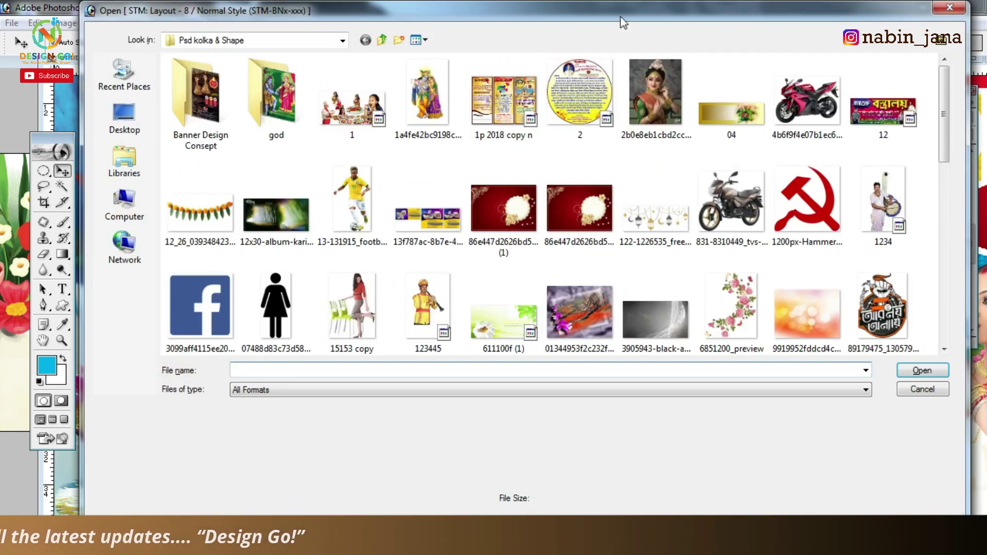
scroll(617, 154, down, 3)
scroll(688, 182, down, 3)
click(438, 207)
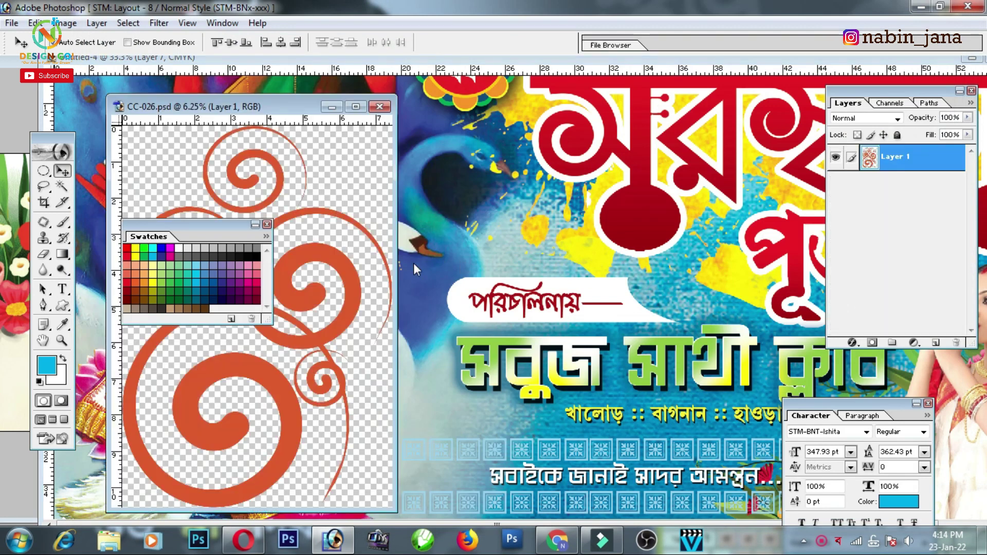
drag(341, 315, 521, 299)
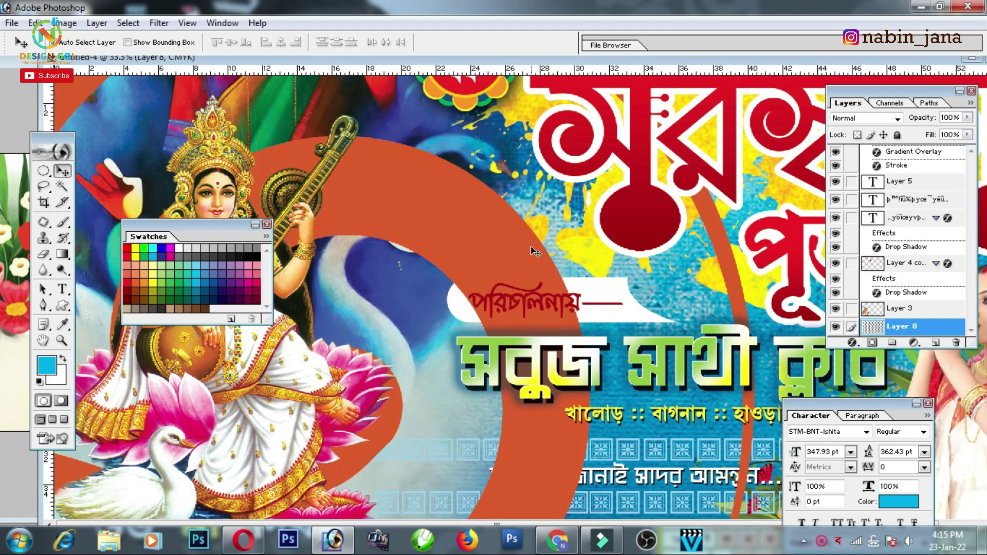
- Shrink the swirl to about 11% and place it at the banner's lower left
key(ctrl+minus)
key(ctrl+minus)
key(ctrl+minus)
key(ctrl+minus)
key(ctrl+t)
mouse_move(572, 138)
mouse_down()
mouse_move(430, 342)
mouse_move(503, 358)
mouse_up()
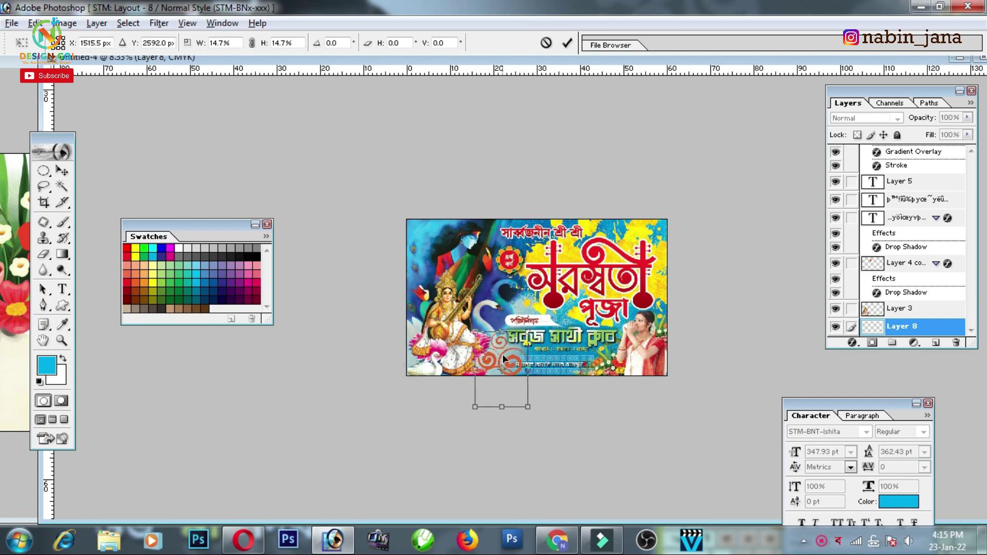
key(ctrl+plus)
key(ctrl+plus)
key(ctrl+plus)
key(ctrl+plus)
drag(492, 263, 492, 161)
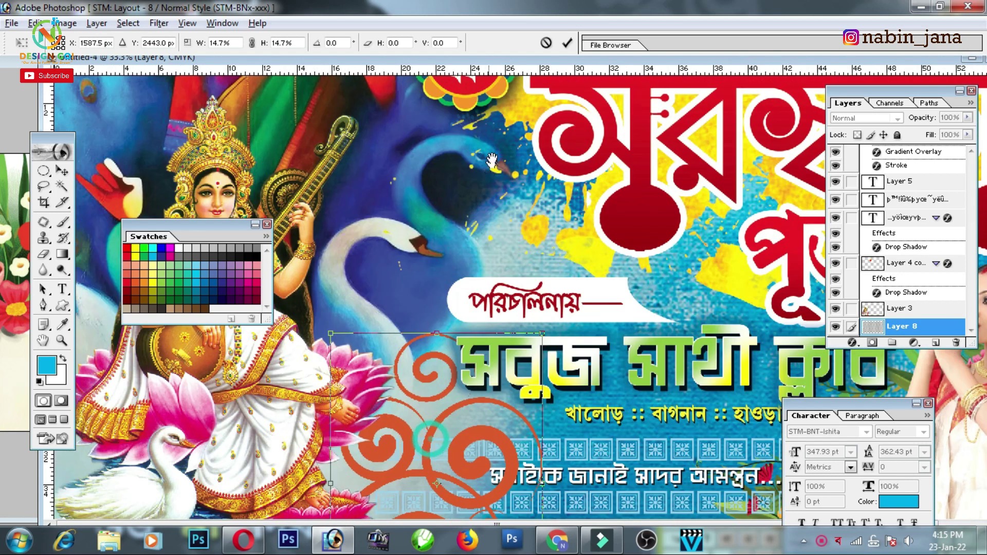
drag(543, 333, 519, 367)
drag(483, 401, 457, 403)
key(Return)
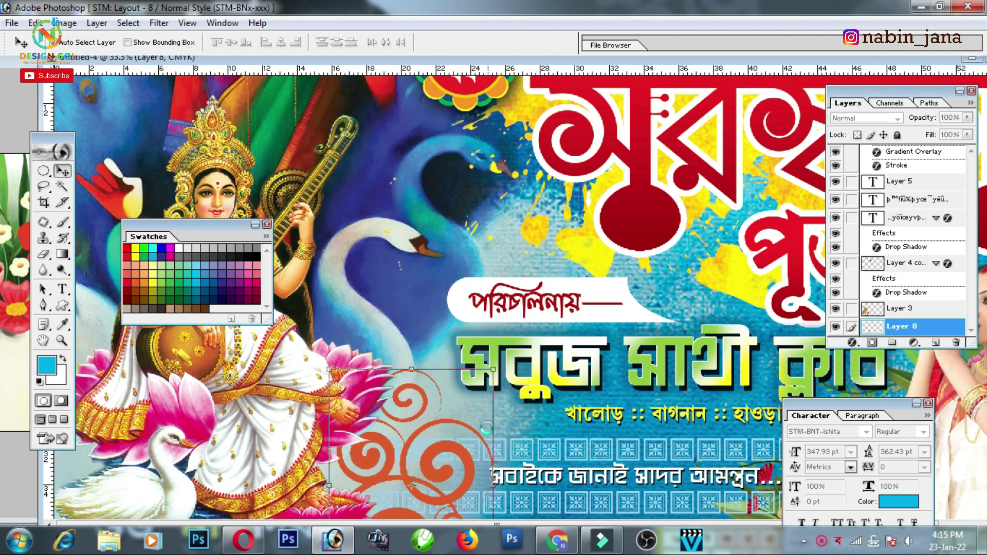
- Rotate the swirl about 138° beside the lotus below the club name
key(ctrl+minus)
key(ctrl+minus)
key(ctrl+t)
mouse_move(493, 479)
mouse_down()
mouse_move(402, 434)
mouse_move(467, 416)
mouse_up()
key(Return)
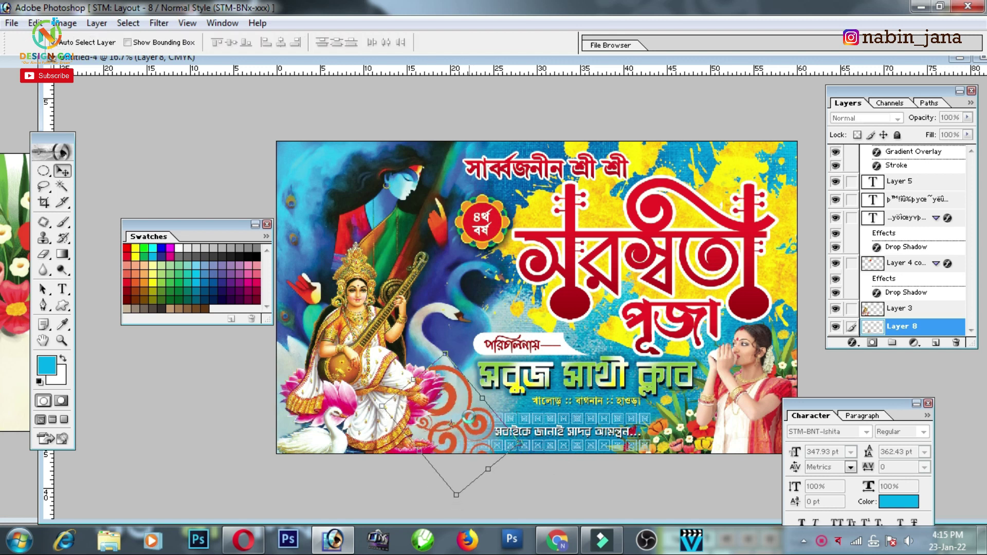
key(ctrl+plus)
- Add a cyan 00AEEF Color Overlay to the swirl
click(859, 343)
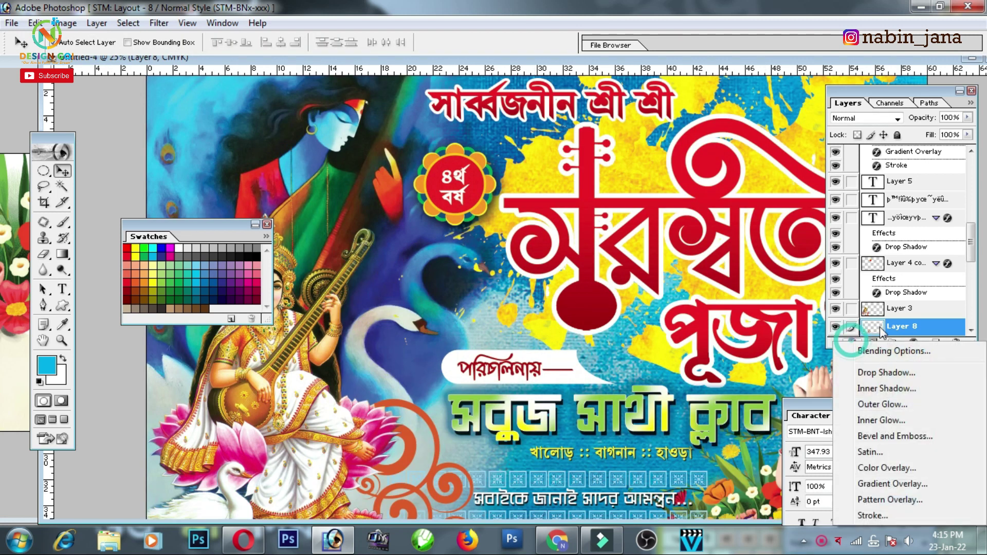
click(877, 465)
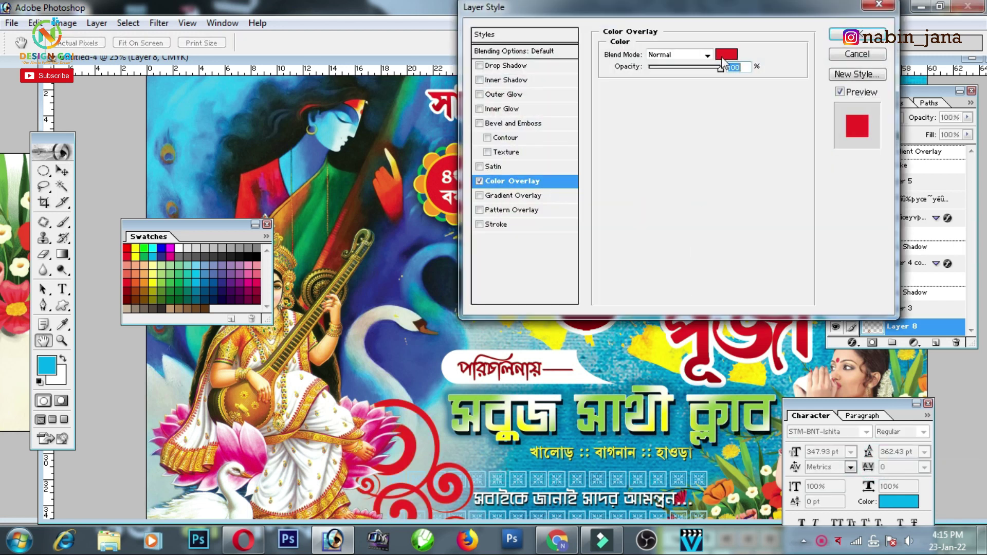
click(726, 54)
click(159, 252)
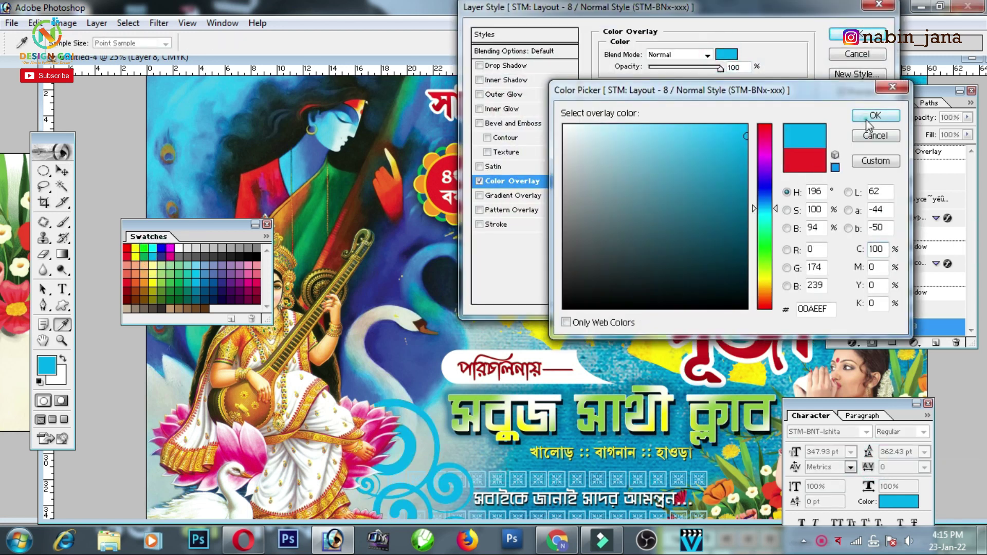
click(868, 123)
- Give the swirl a hard-edged drop shadow at 46% opacity and 27 px distance
click(509, 65)
drag(652, 140, 672, 112)
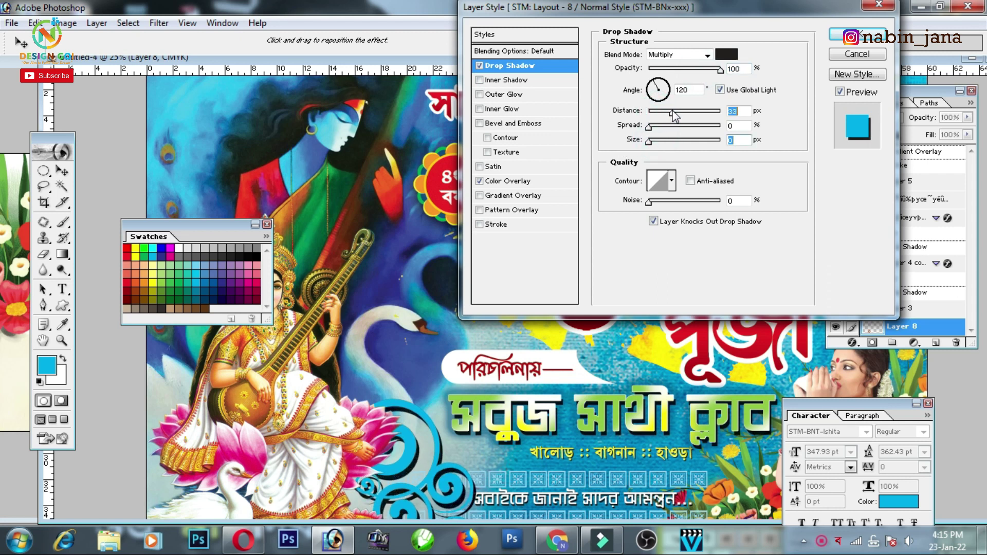
drag(720, 69, 685, 69)
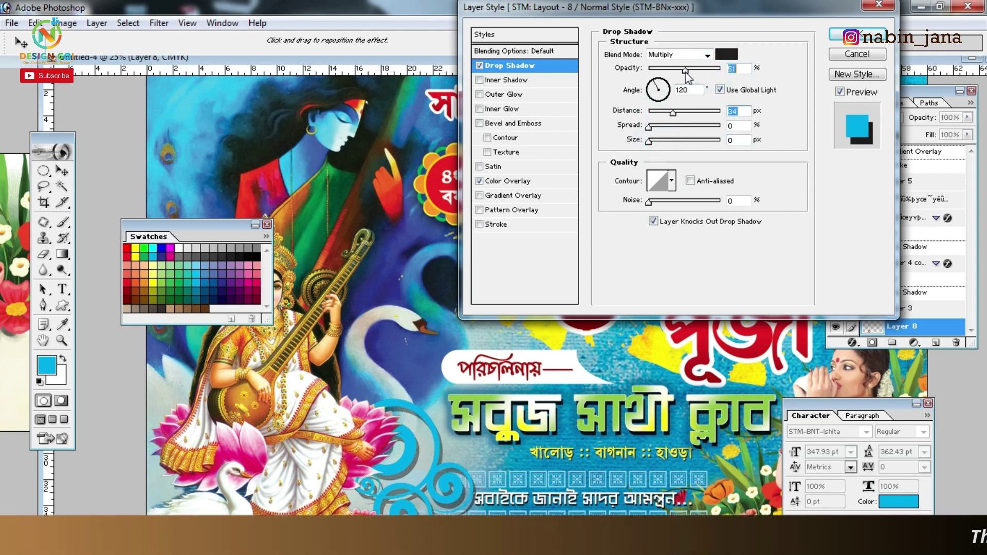
drag(672, 113, 668, 113)
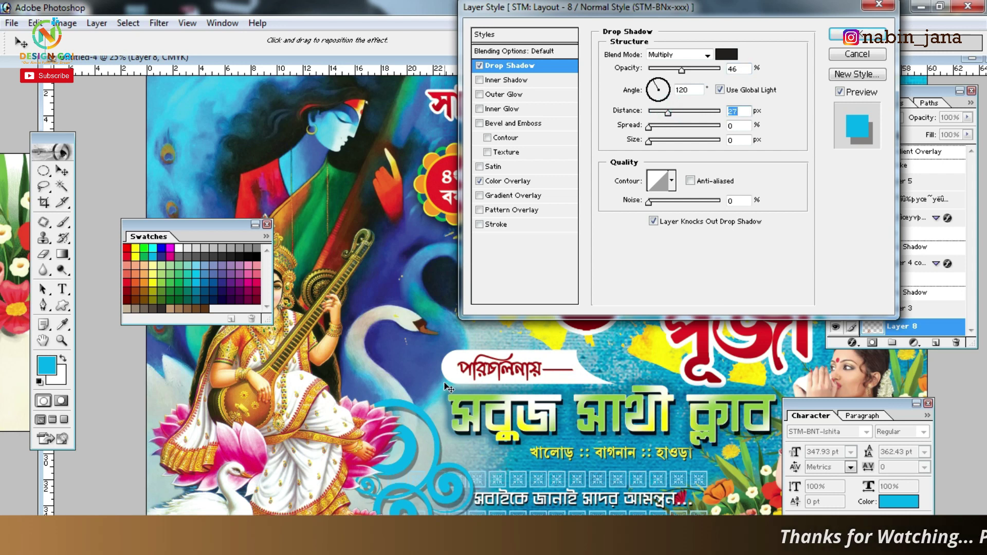
click(848, 35)
key(ctrl+0)
- Scale the সবাইকে জানাই সাদর আমন্ত্রন line to about 87.9%, then reposition the bottom flowers
key(ctrl+plus)
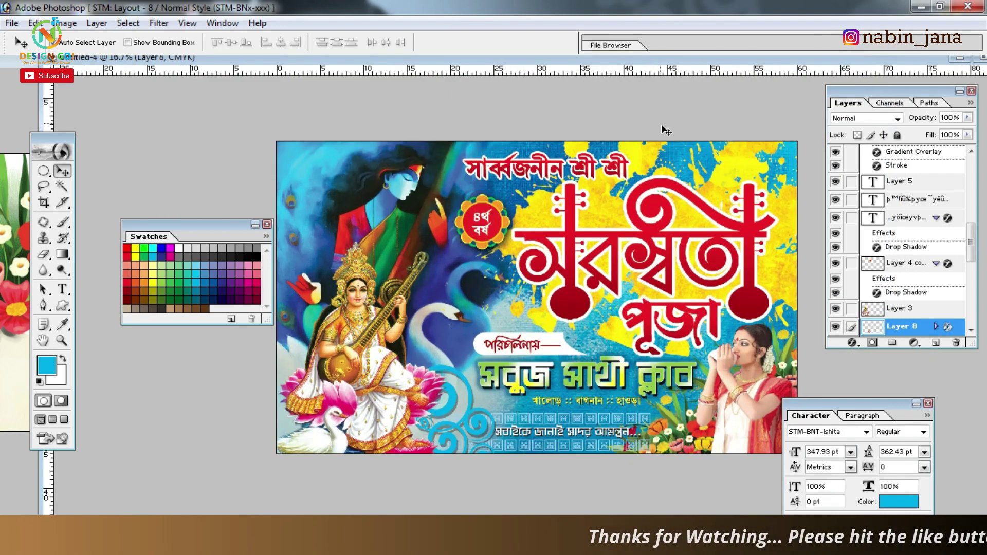
key(ctrl+plus)
scroll(625, 185, down, 3)
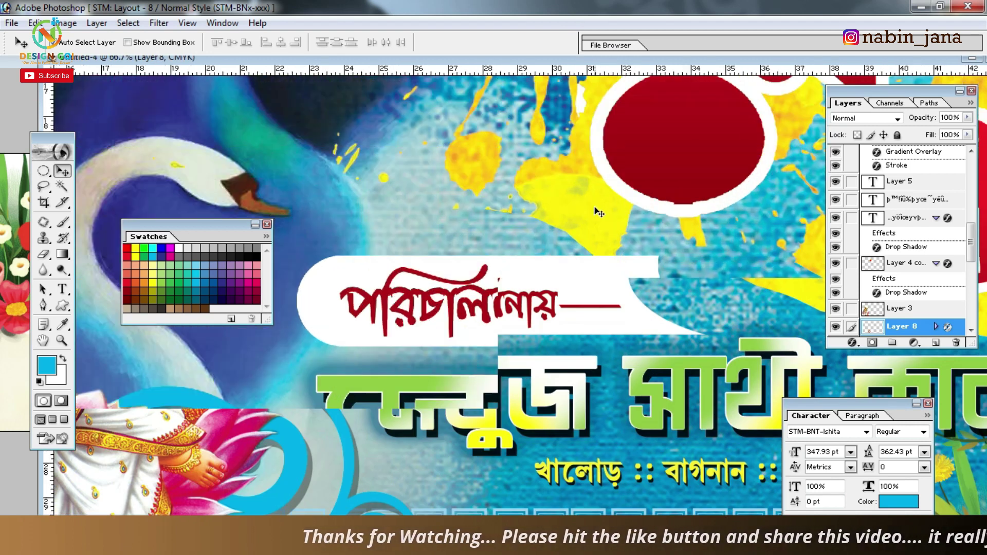
key(ctrl+plus)
drag(727, 410, 537, 204)
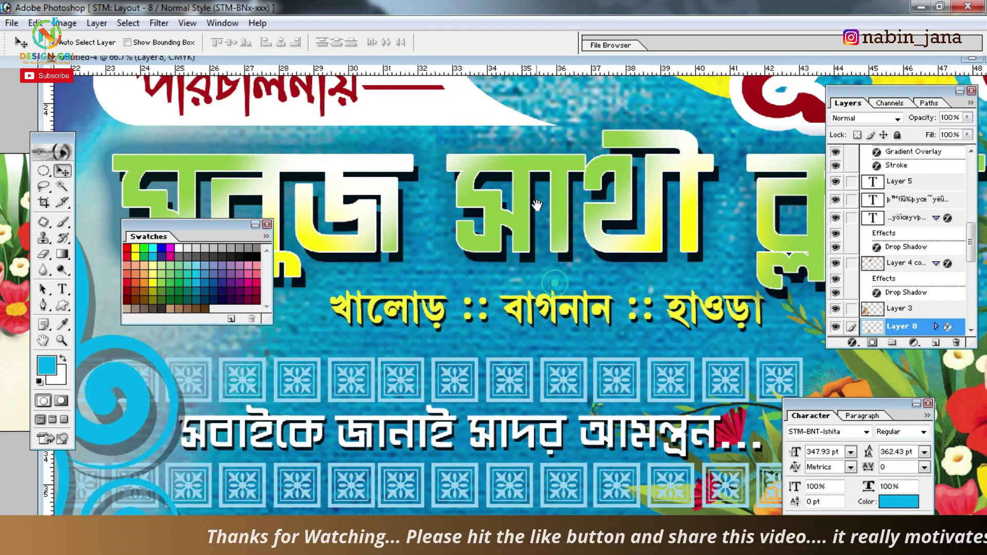
click(703, 437)
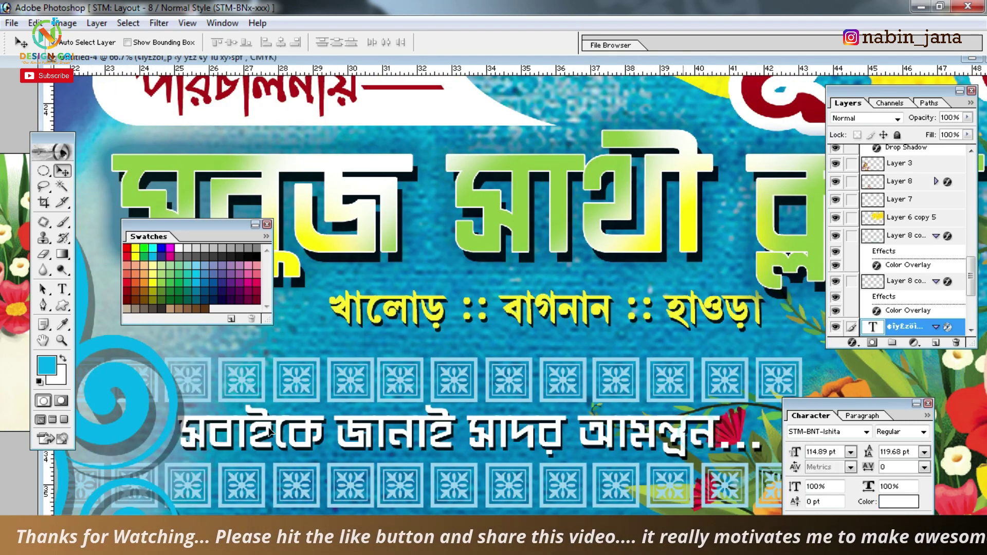
key(ctrl+t)
drag(191, 425, 202, 426)
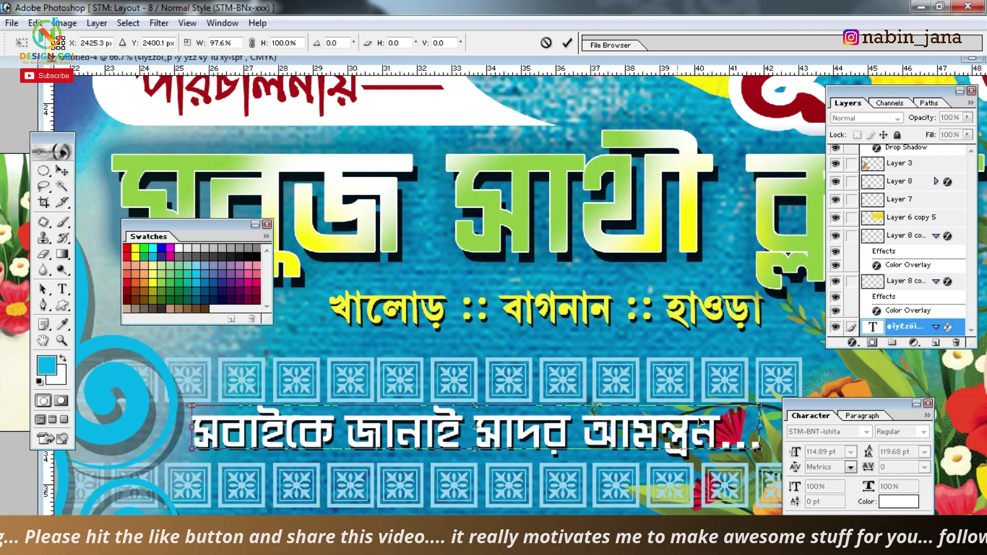
mouse_move(738, 406)
mouse_down()
mouse_move(724, 423)
mouse_move(734, 428)
mouse_up()
key(Return)
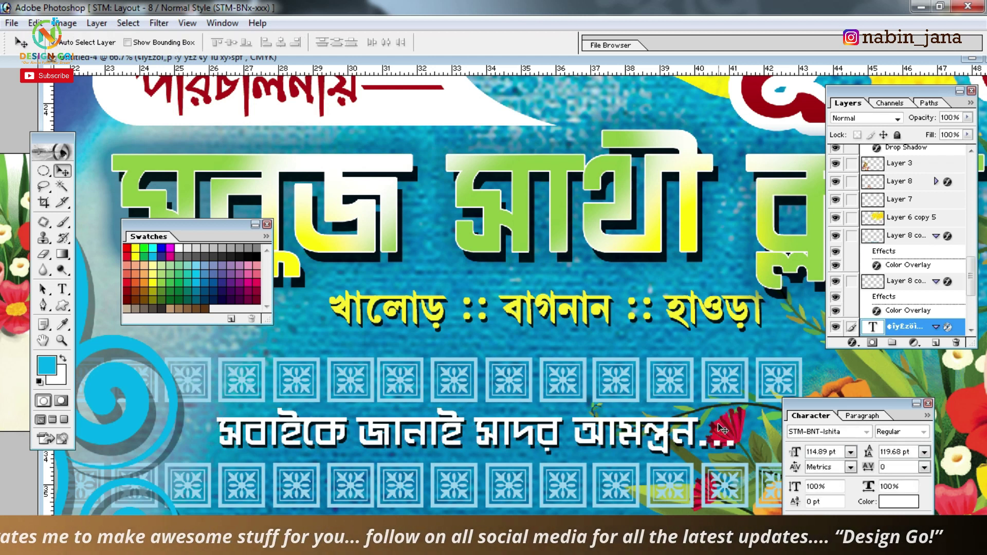
key(ctrl+minus)
key(ctrl+minus)
key(ctrl+minus)
key(ctrl+minus)
drag(689, 452, 752, 425)
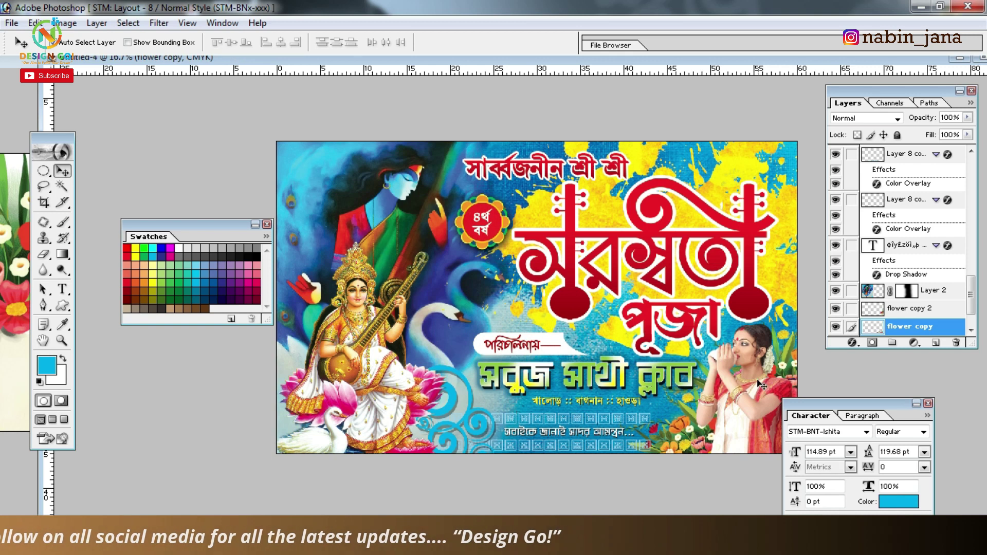
- Maximize the banner window, move the Swatches panel aside, and select all with Ctrl+A
key(ctrl+plus)
key(ctrl+plus)
scroll(681, 280, down, 1)
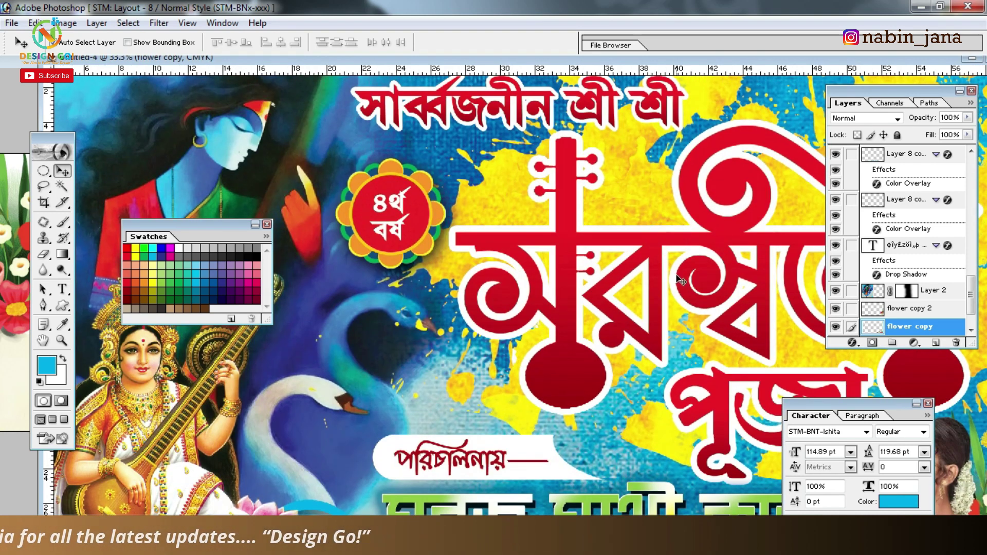
key(ctrl+minus)
key(ctrl+minus)
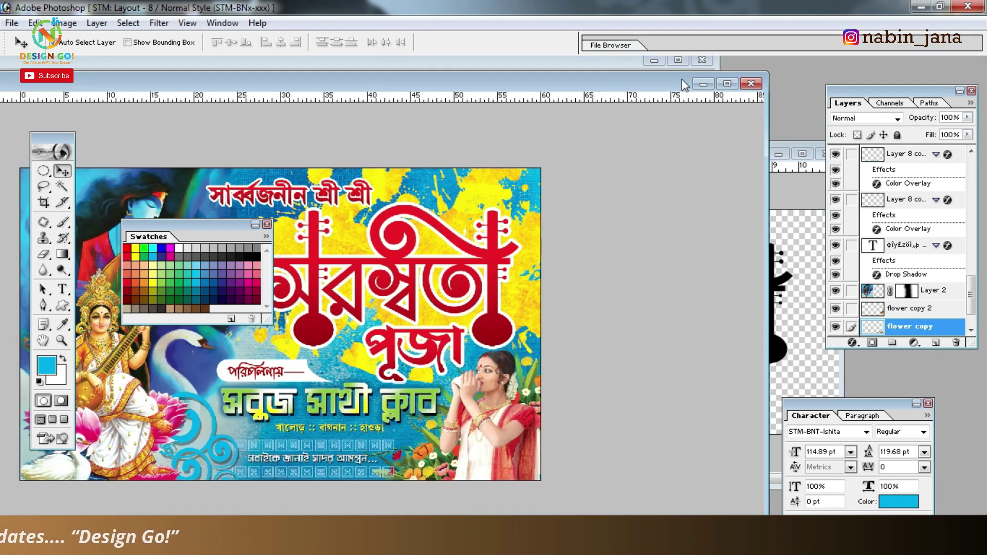
click(729, 83)
drag(213, 224, 172, 108)
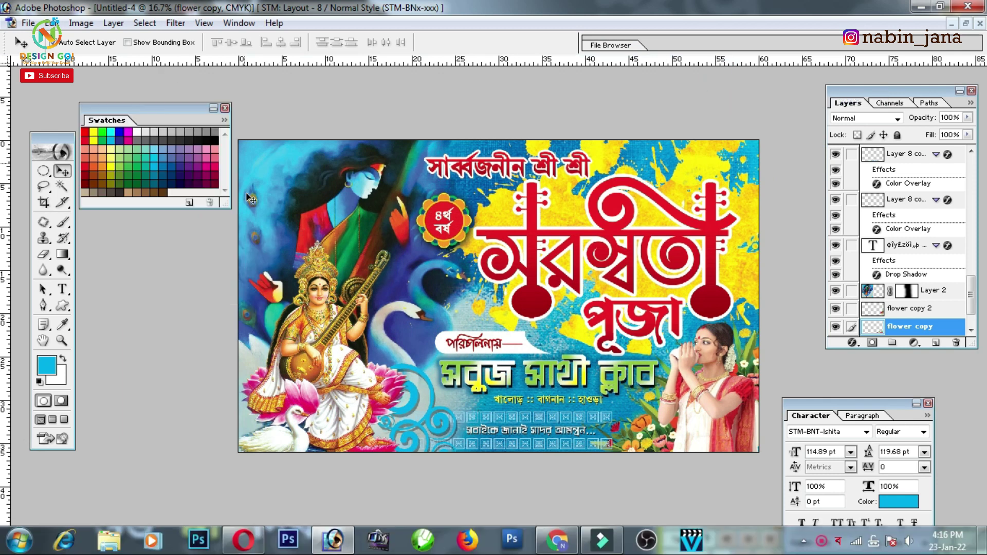
key(ctrl+Tab)
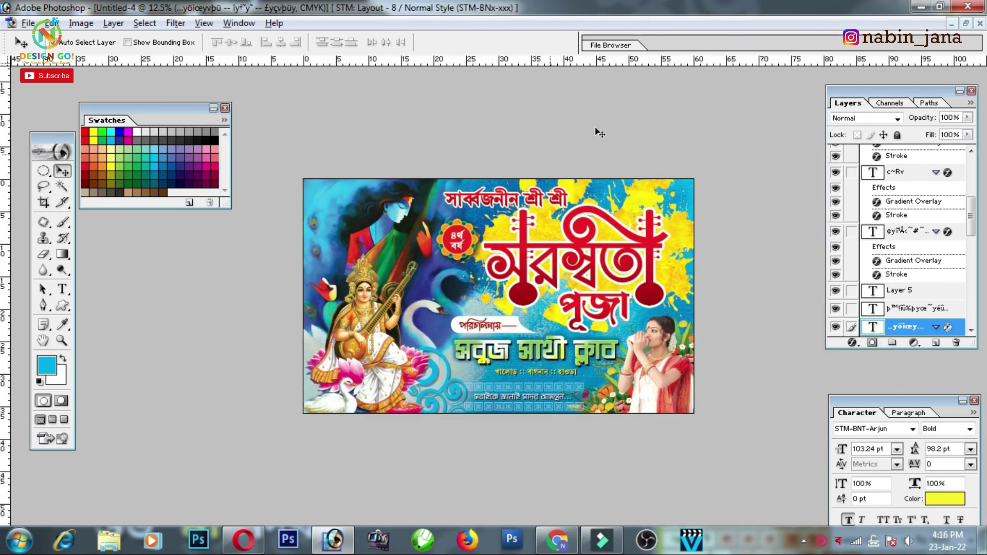
key(ctrl+a)
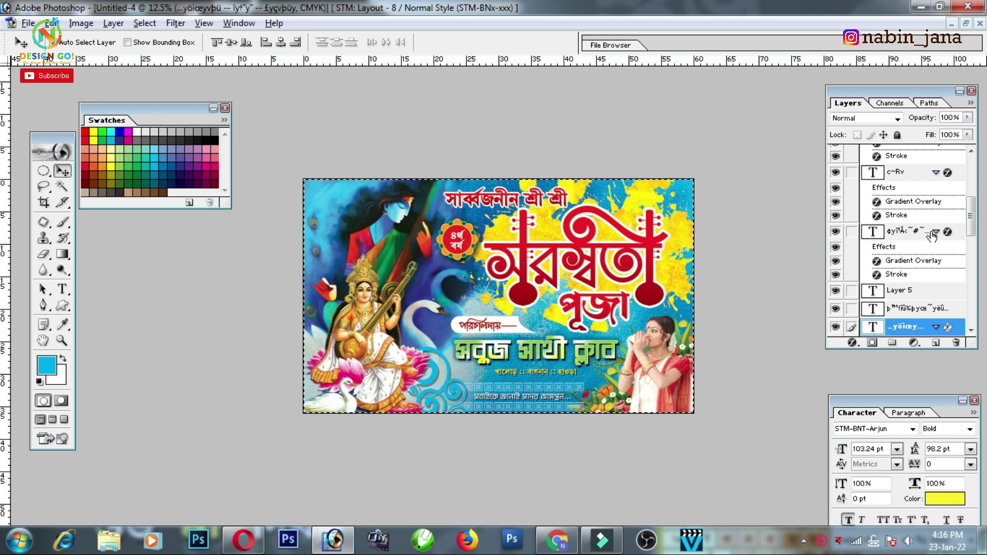
drag(971, 221, 977, 161)
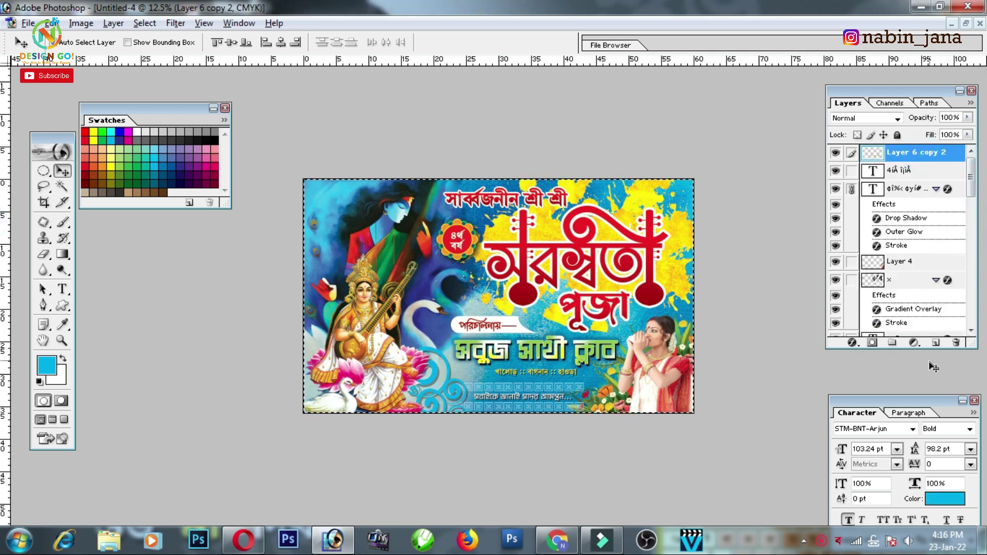
- Stroke a 12 px black border around the whole banner on a new layer
click(936, 342)
click(43, 172)
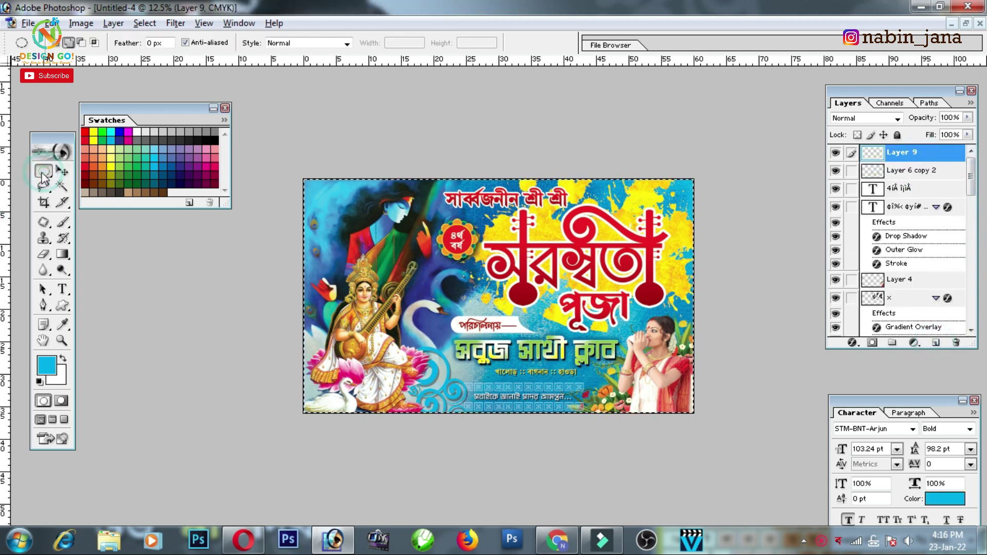
right_click(427, 271)
click(466, 478)
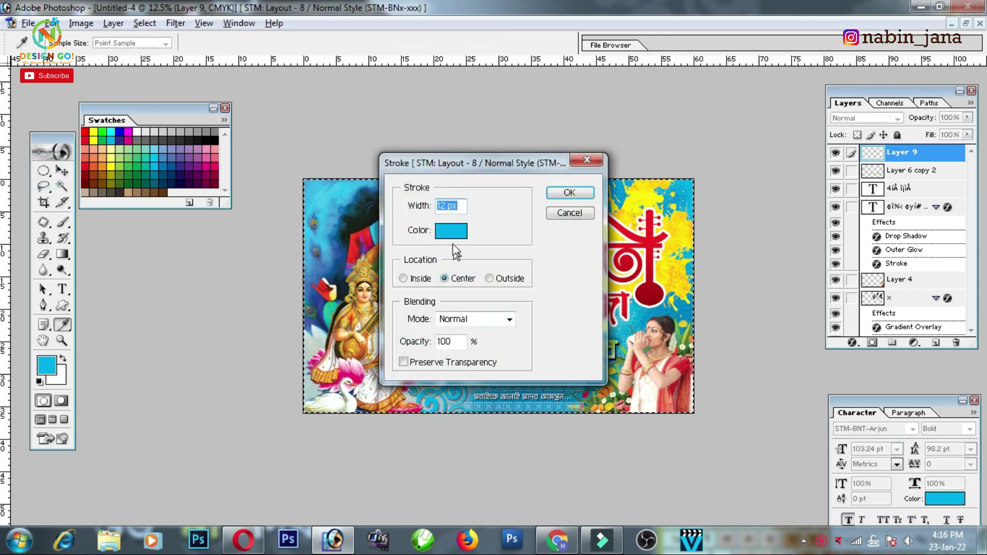
click(451, 231)
click(876, 116)
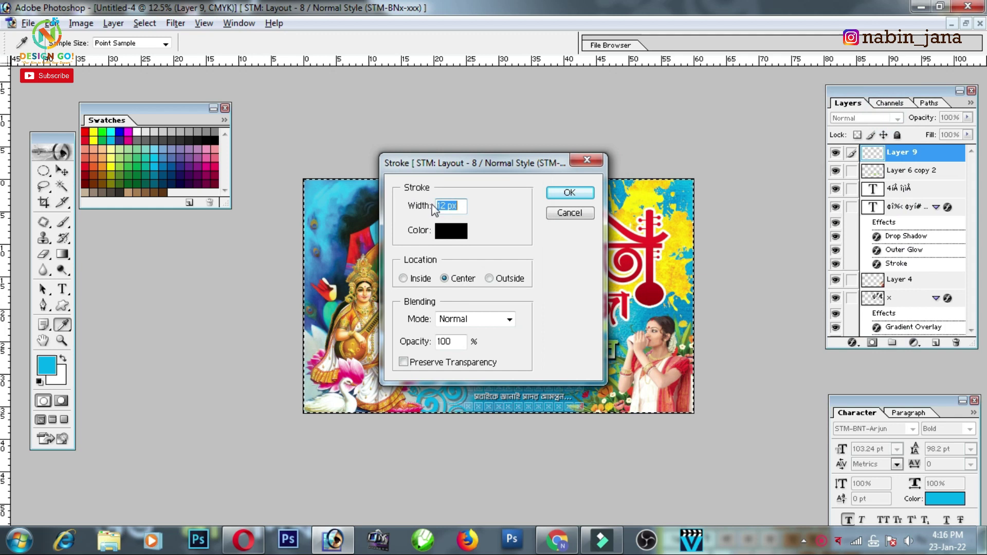
click(564, 190)
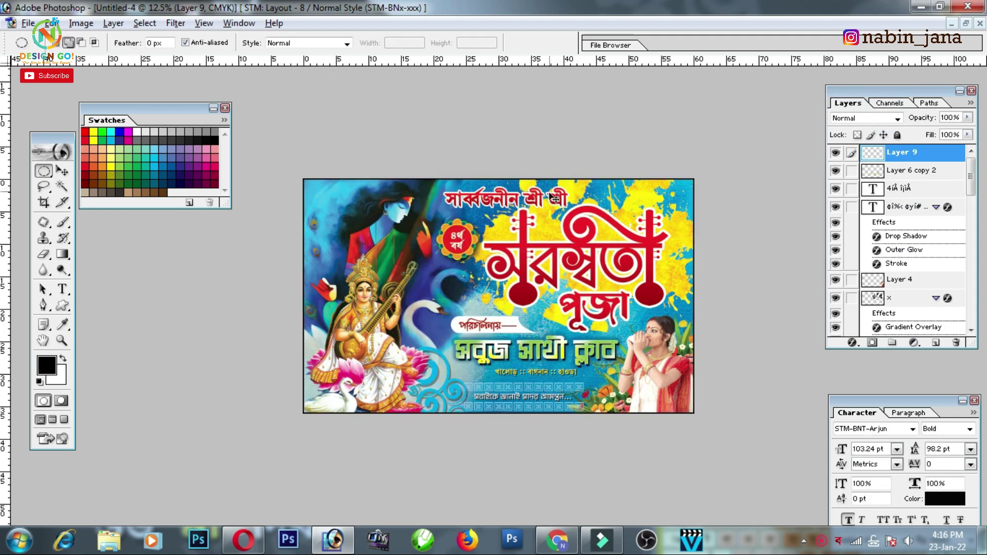
- Select the Layer 4 copy 7 layer, preview the banner with panels hidden, then start Save As
key(ctrl+plus)
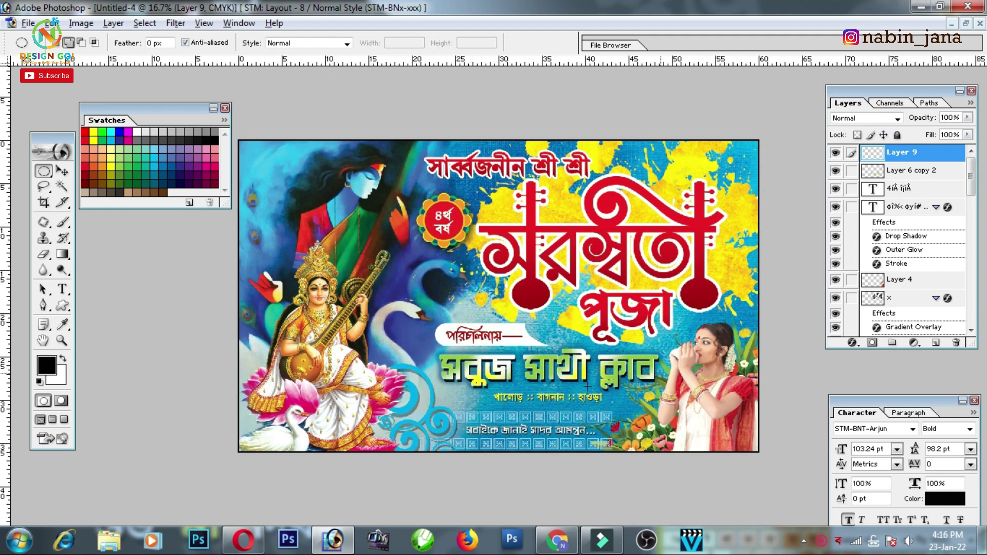
click(61, 170)
click(446, 222)
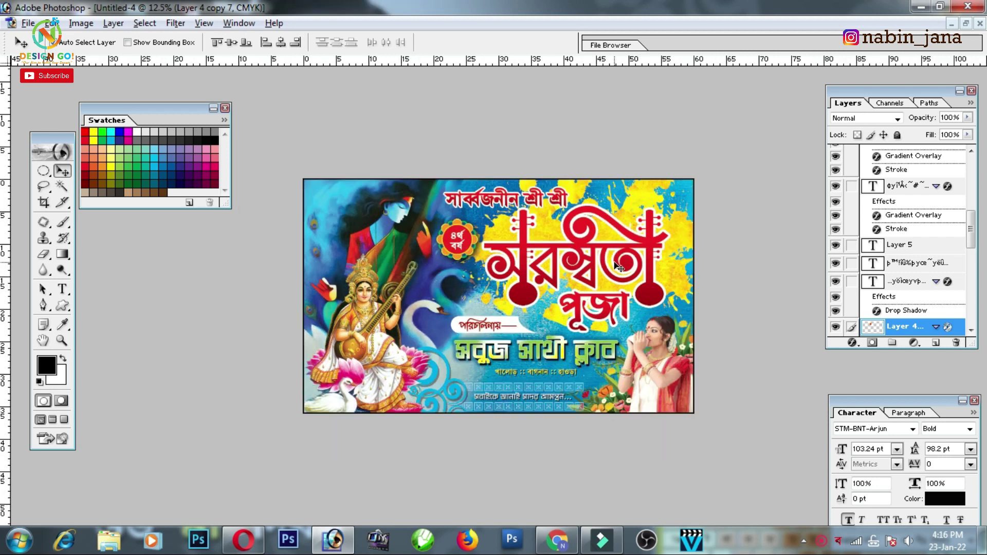
key(ctrl+minus)
key(Tab)
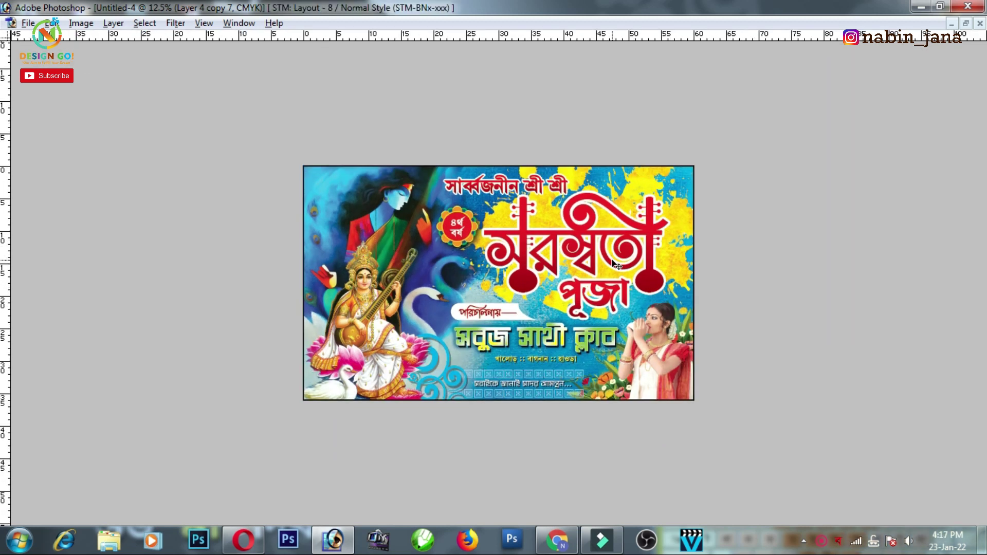
key(ctrl+0)
key(ctrl+minus)
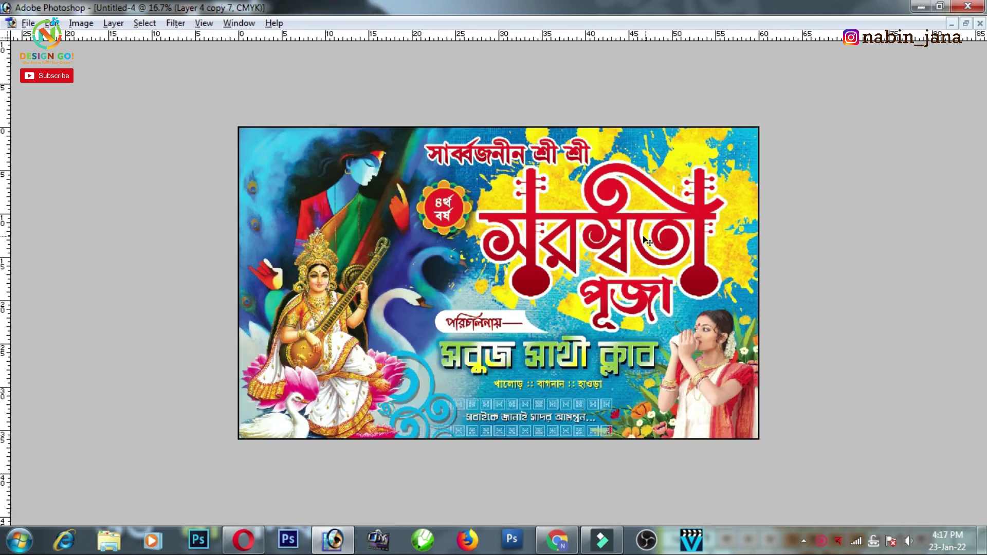
key(Tab)
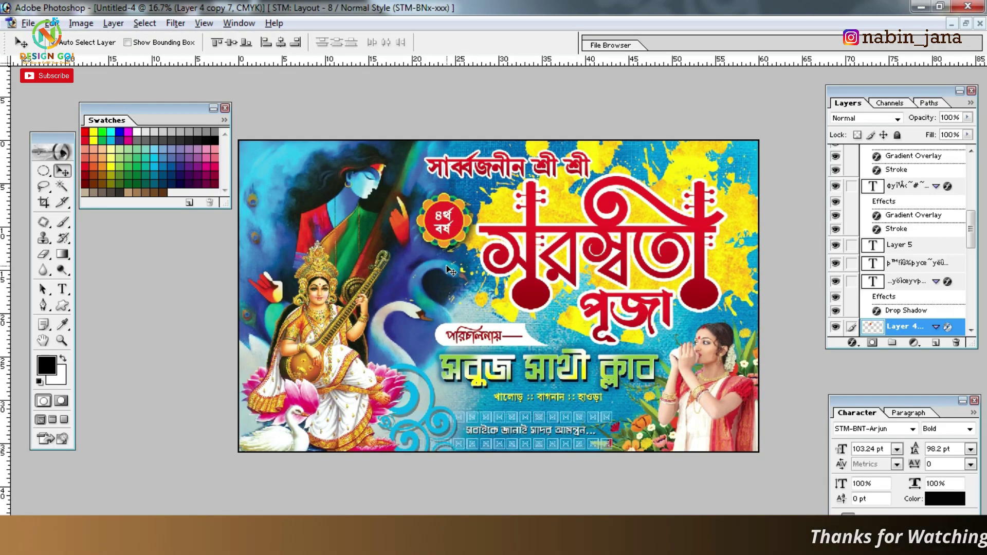
key(ctrl+shift+s)
- Browse to New Volume (H:) > PERSONAL > PERSONAL > YouTube > p-142 Swaraswari puja
click(120, 200)
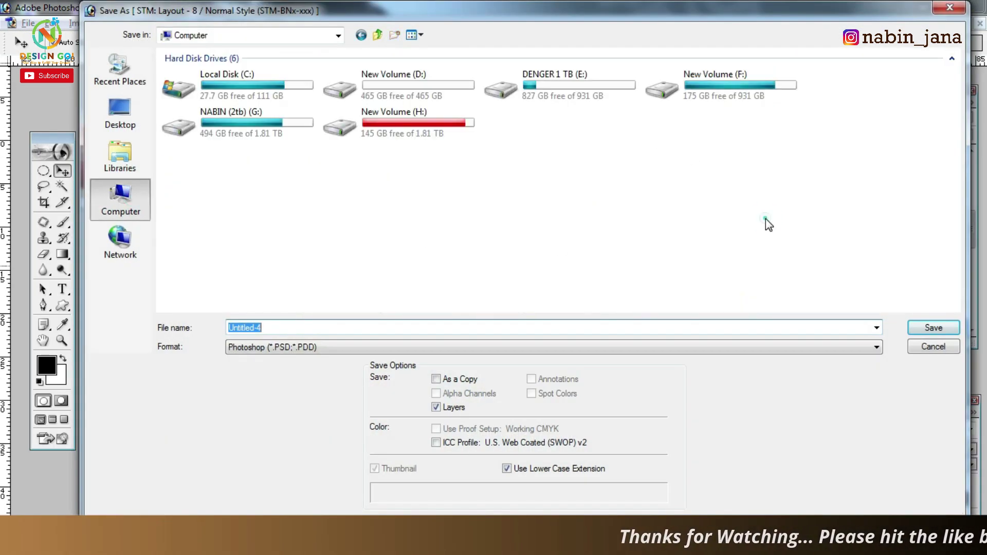
double_click(400, 128)
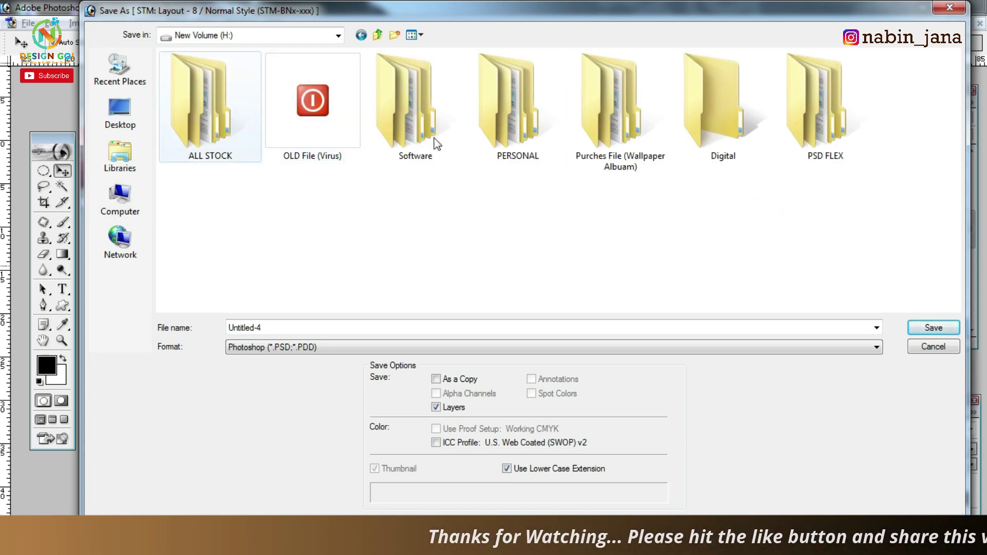
click(828, 127)
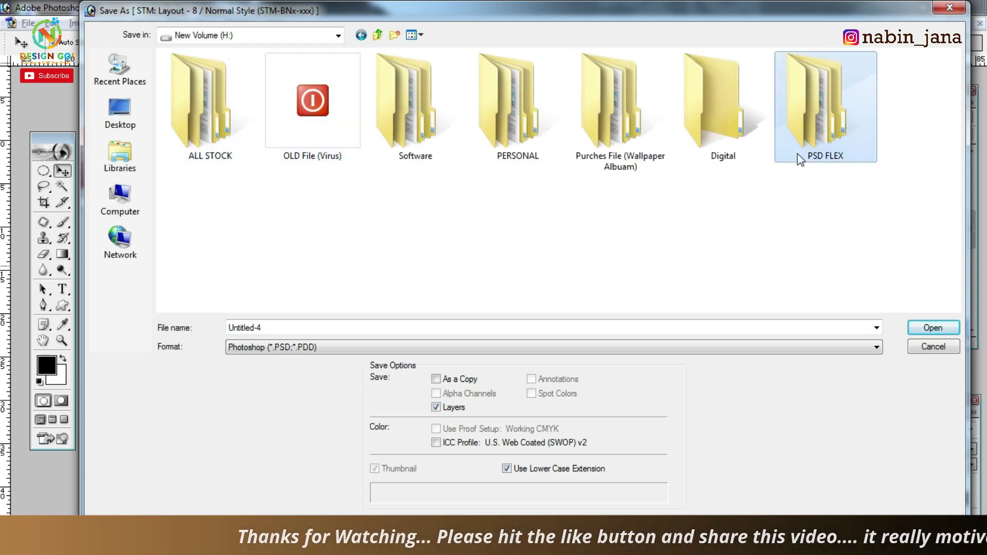
click(730, 120)
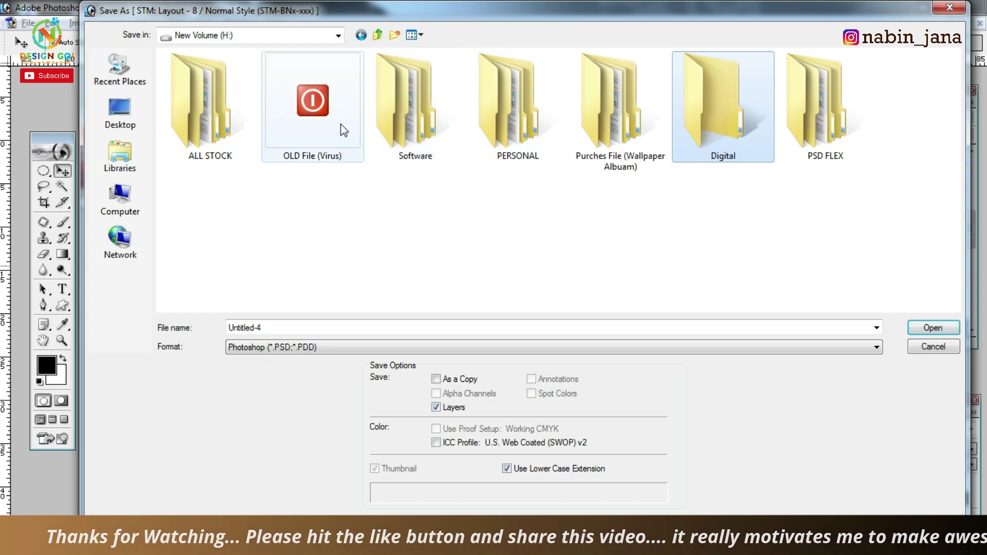
double_click(496, 118)
double_click(246, 119)
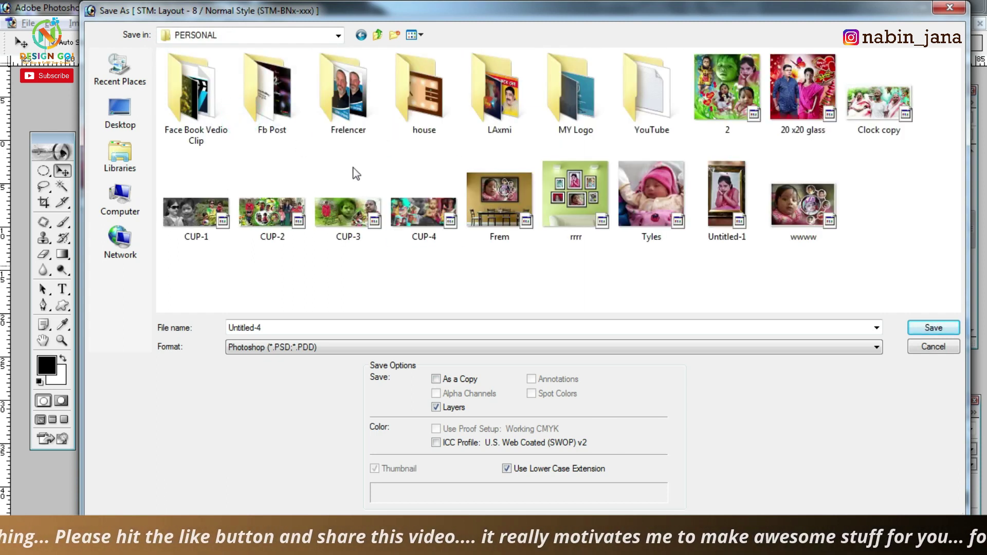
double_click(625, 85)
scroll(628, 204, down, 5)
drag(955, 209, 957, 307)
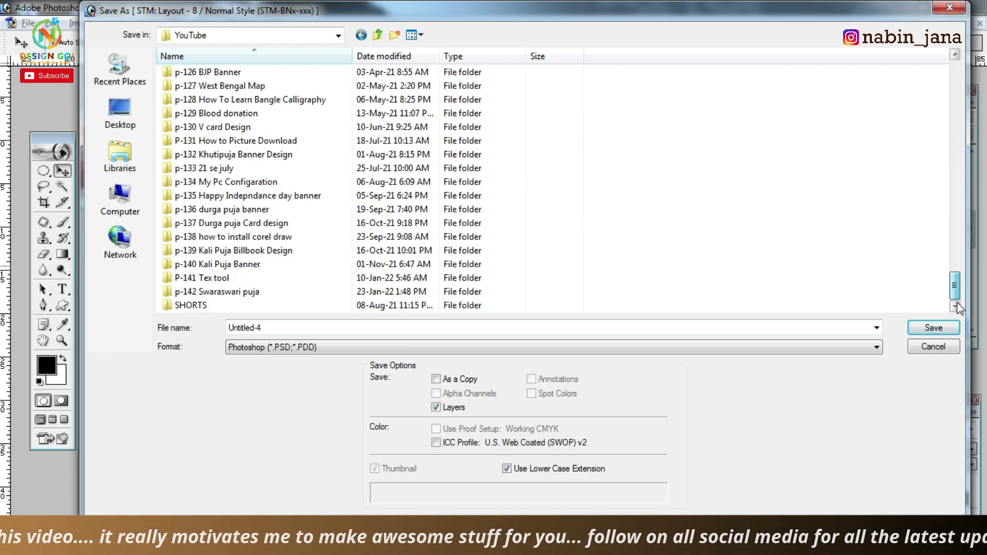
double_click(232, 292)
- Save the banner there as 'psd 2' in PSD format
click(298, 326)
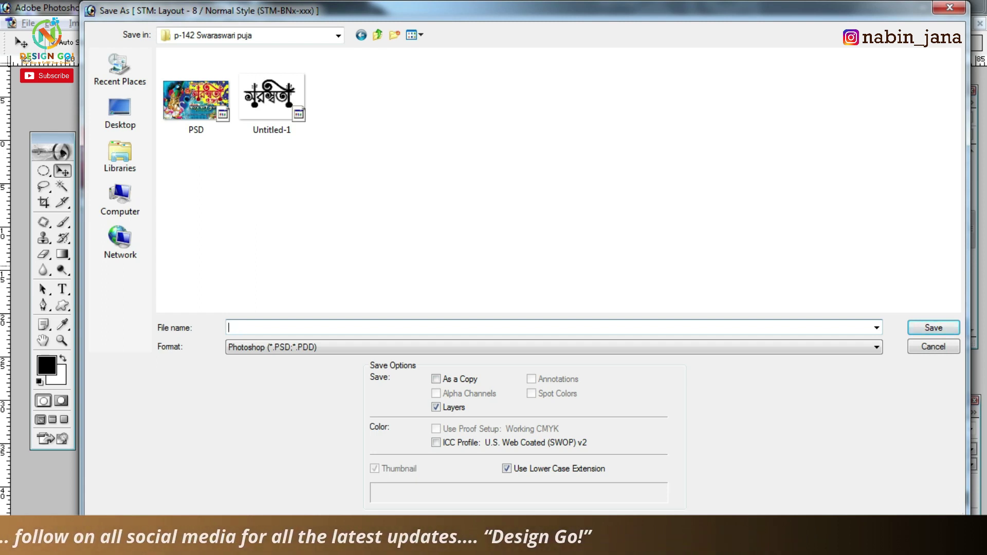
text(ps)
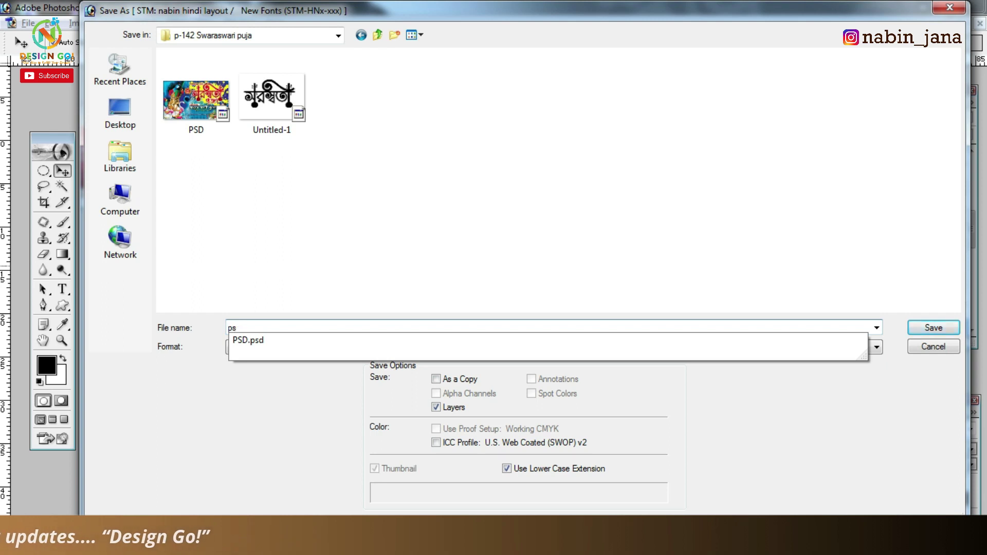
text(d 2)
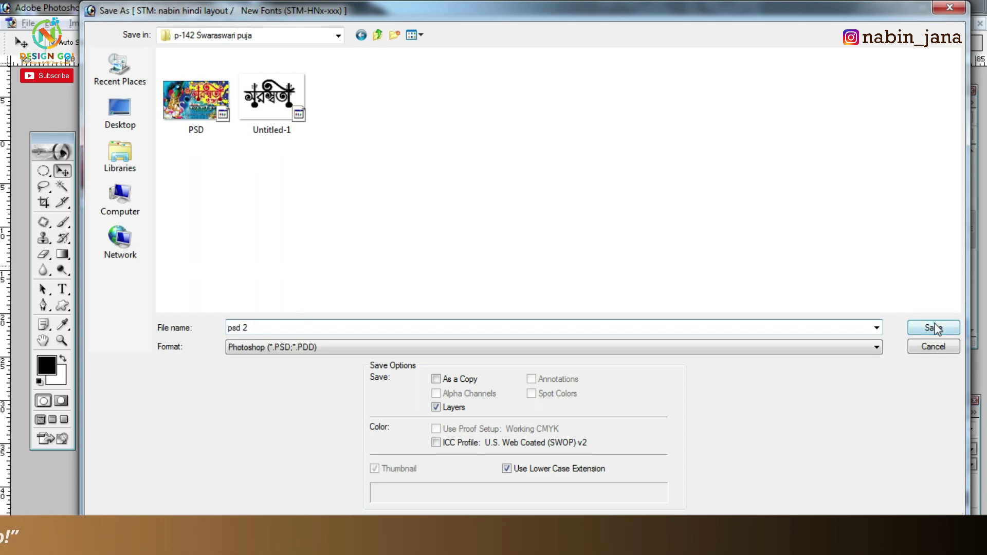
click(934, 328)
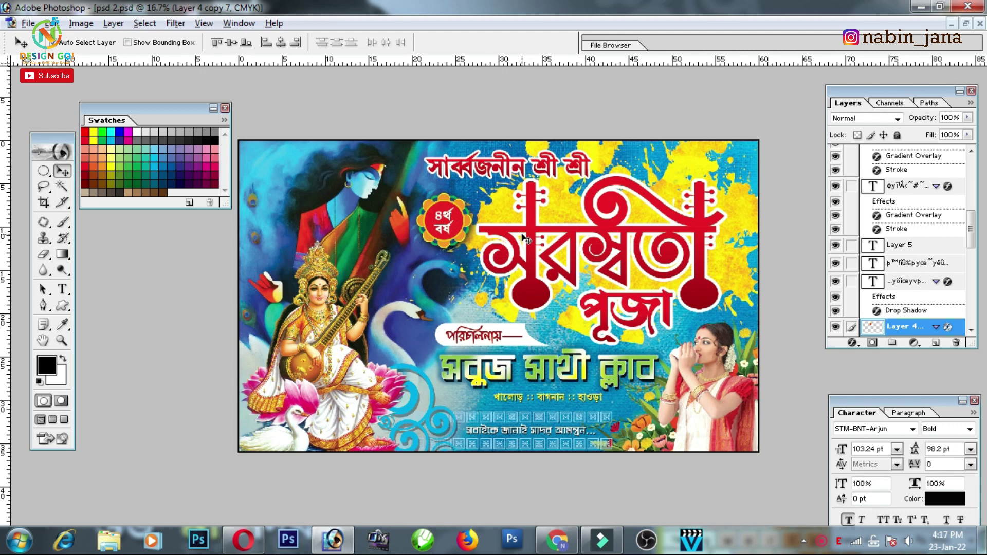
- Save a first JPEG copy of the banner, accepting the default quality settings
key(ctrl+shift+s)
click(291, 348)
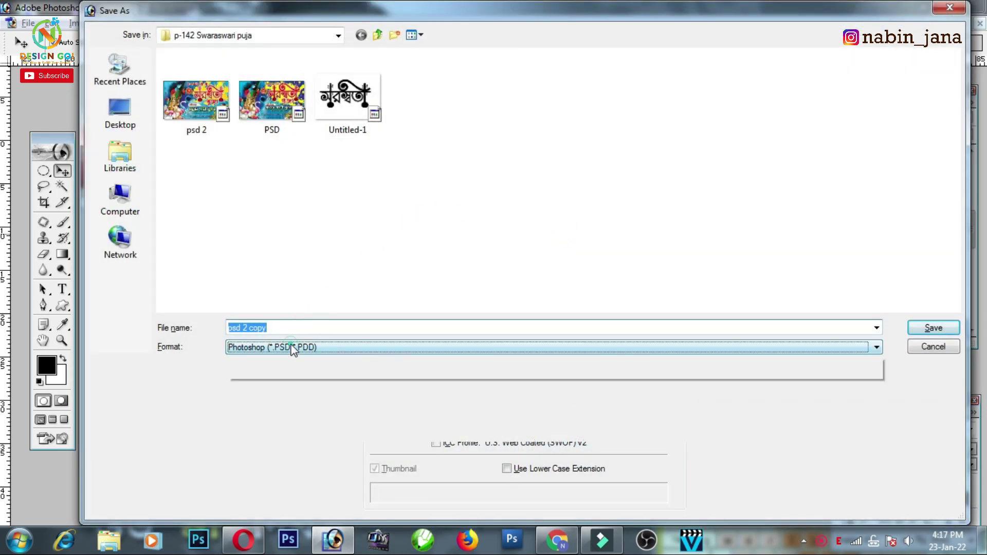
click(247, 399)
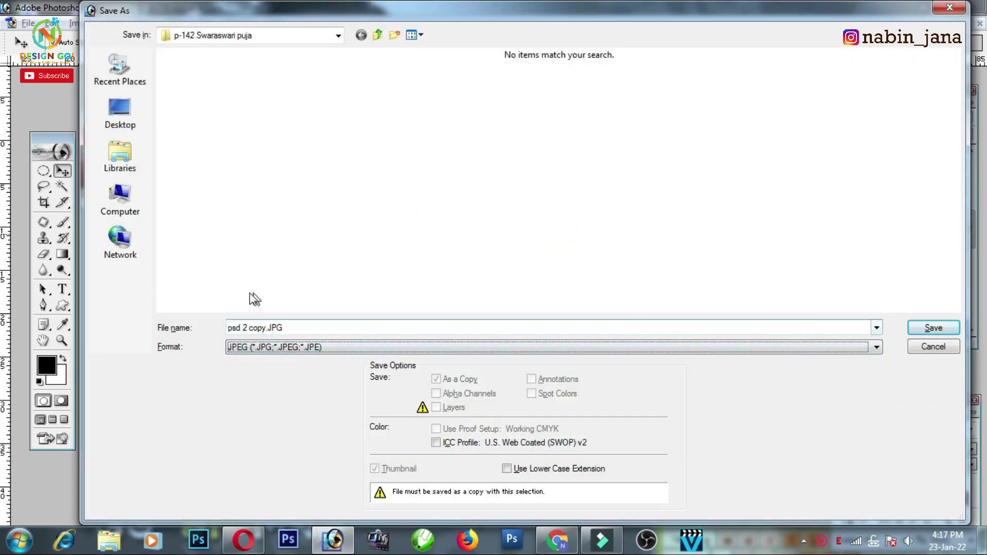
double_click(304, 327)
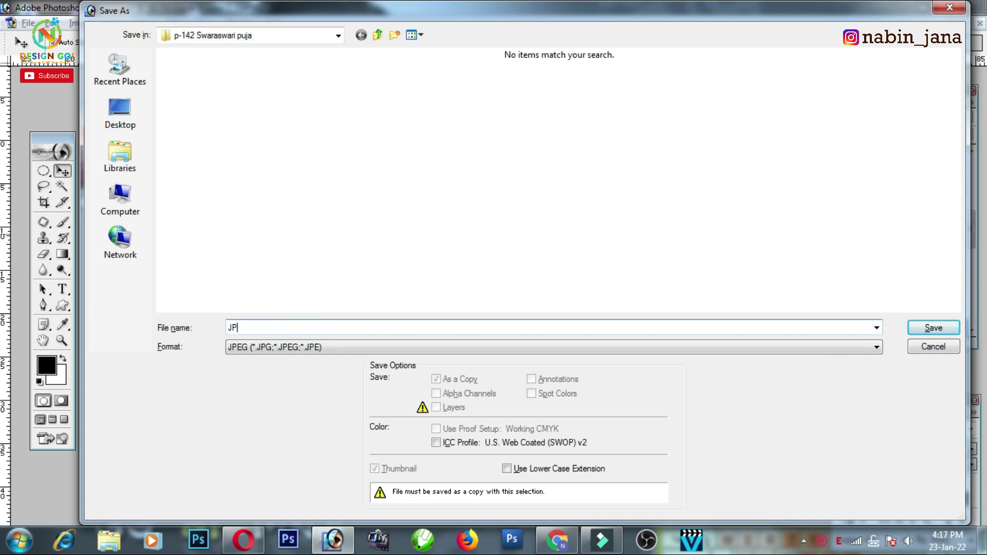
click(930, 326)
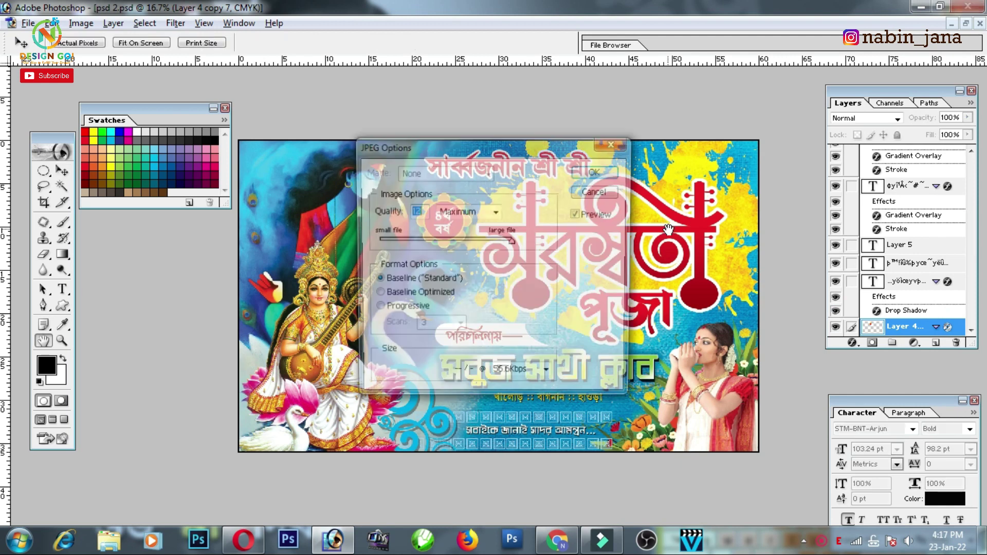
click(594, 168)
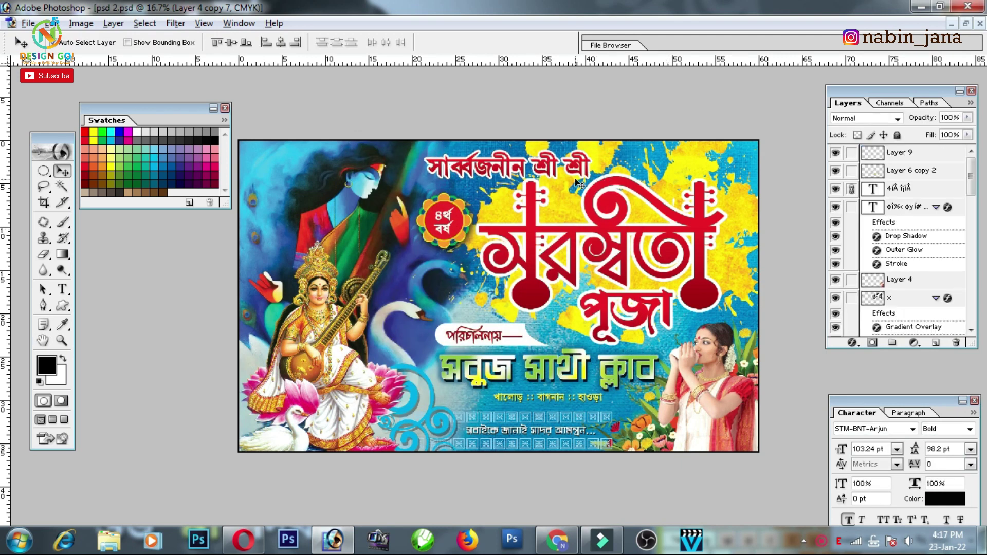
- Re-save the JPEG copy at Maximum quality 12, replacing the existing JPEG file
key(ctrl+a)
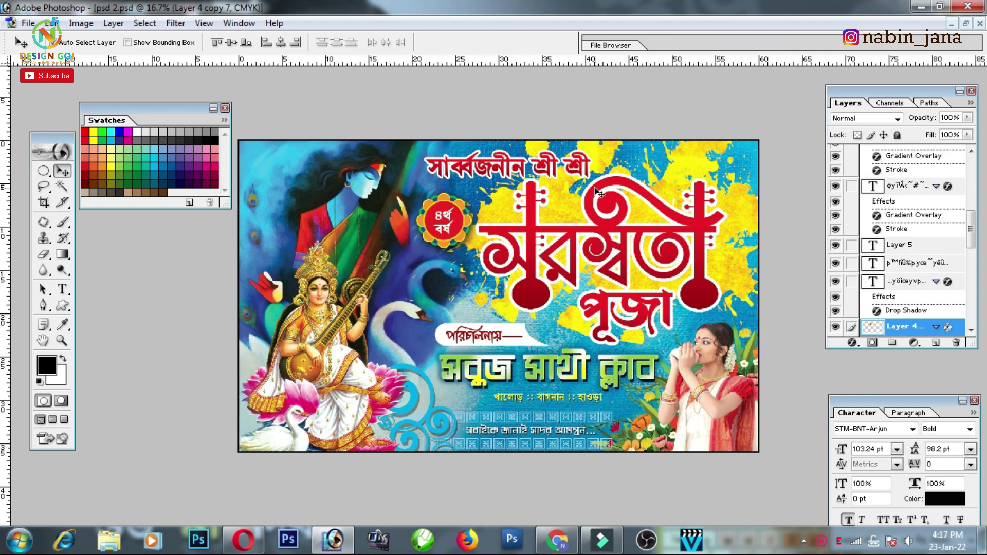
key(ctrl+shift+s)
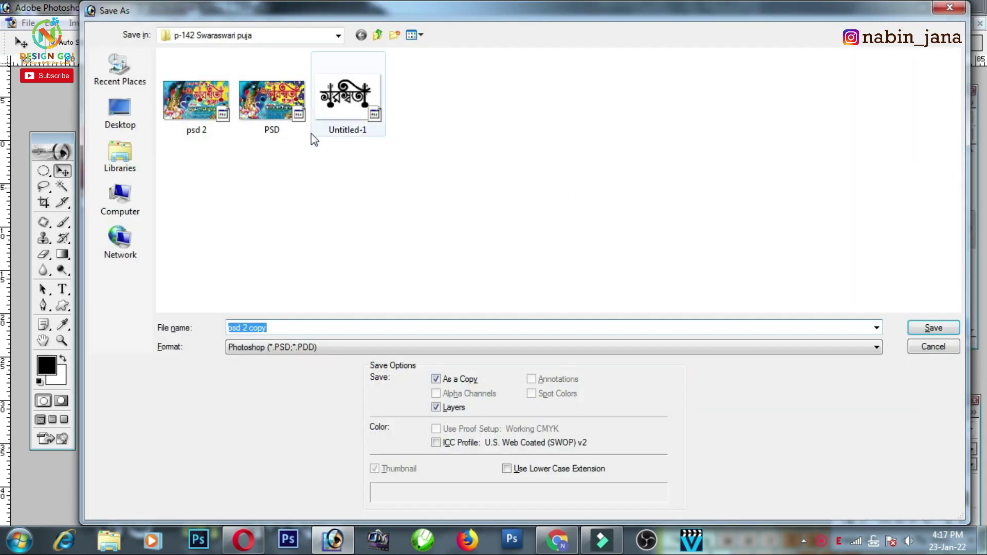
click(279, 348)
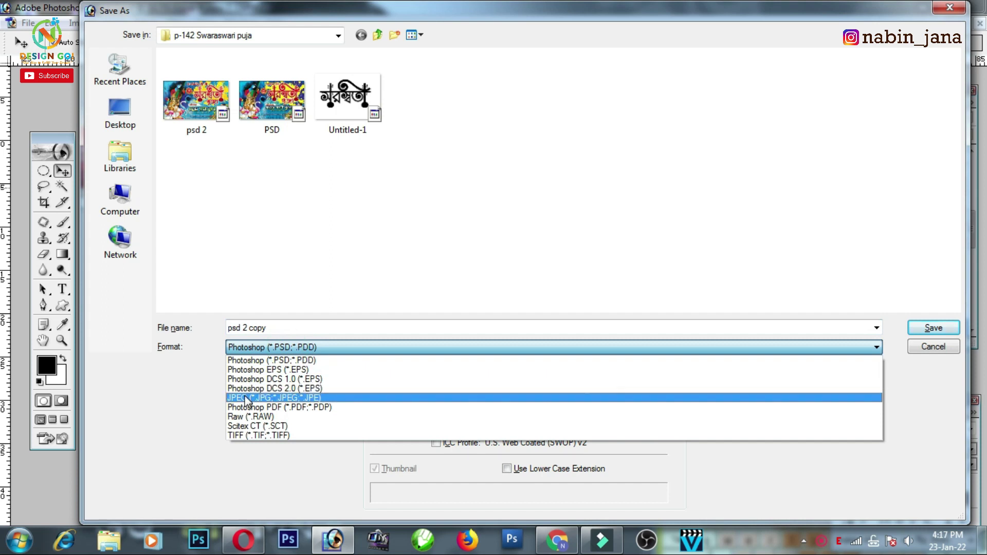
click(243, 396)
click(223, 106)
click(933, 328)
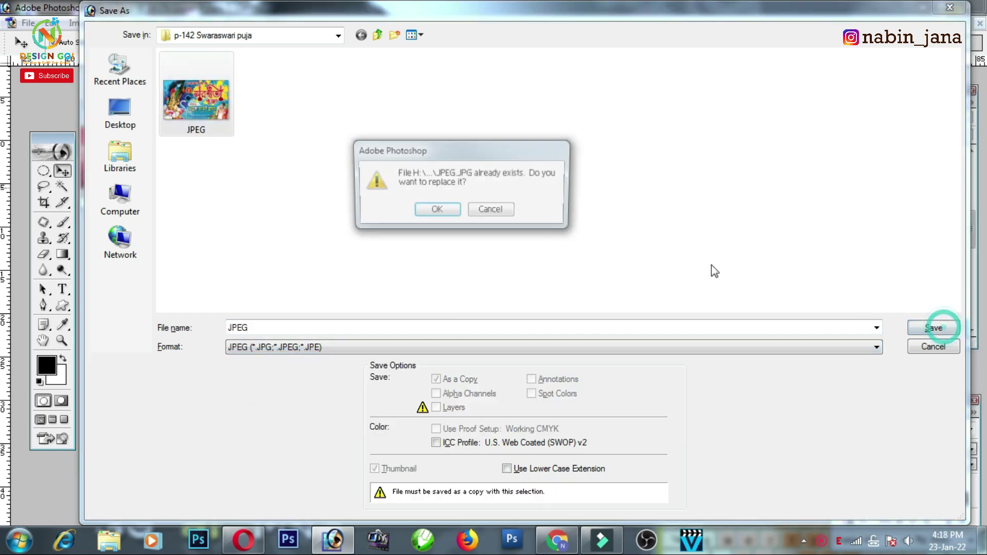
click(437, 209)
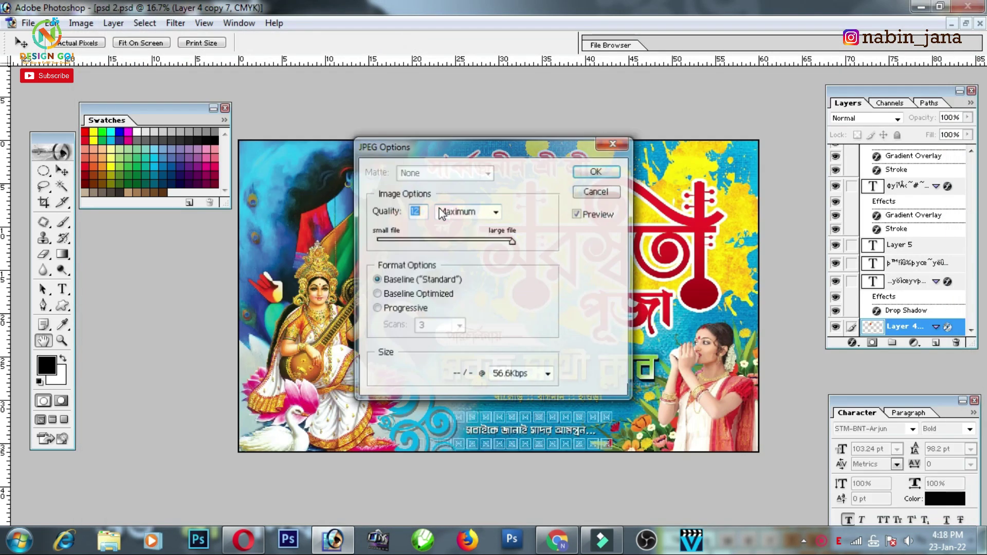
click(492, 213)
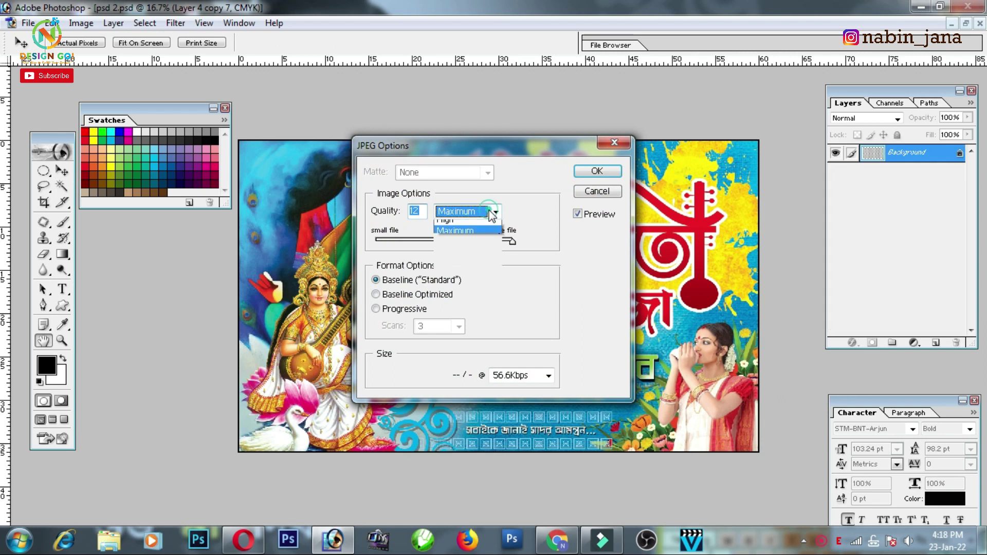
click(509, 241)
click(609, 172)
key(v)
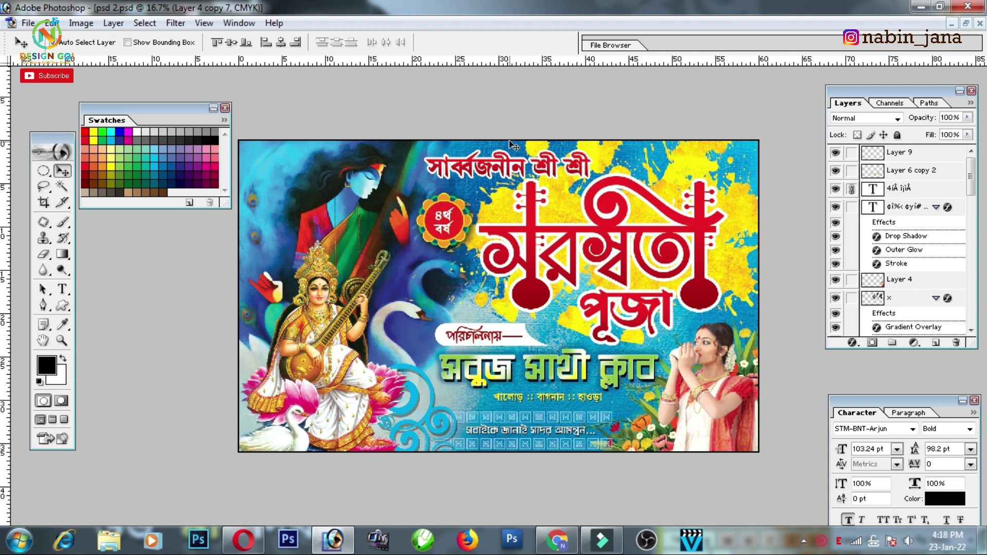
- Save a TIFF copy of the banner with LZW compression and layers discarded
key(ctrl+shift+s)
click(287, 347)
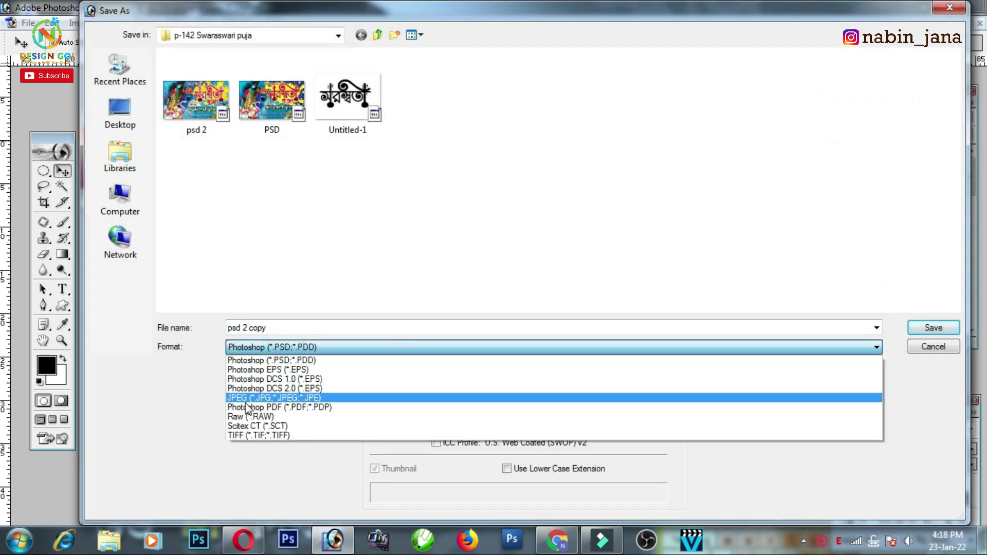
click(240, 436)
click(310, 325)
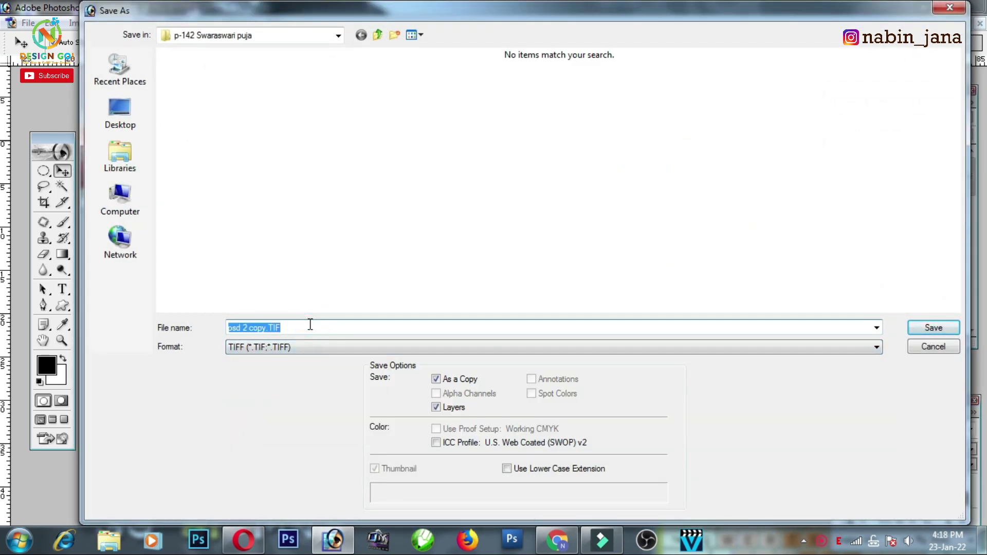
click(933, 328)
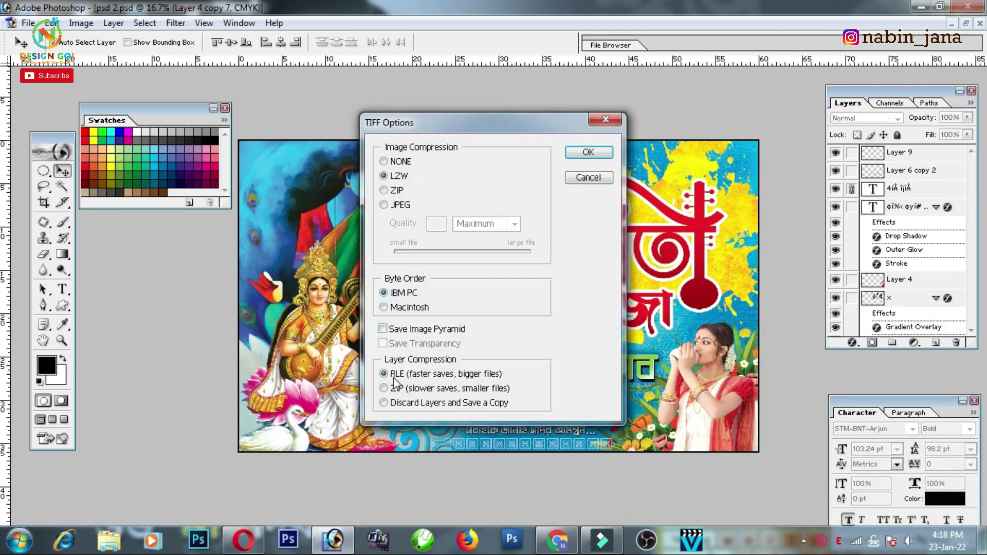
click(407, 403)
click(598, 153)
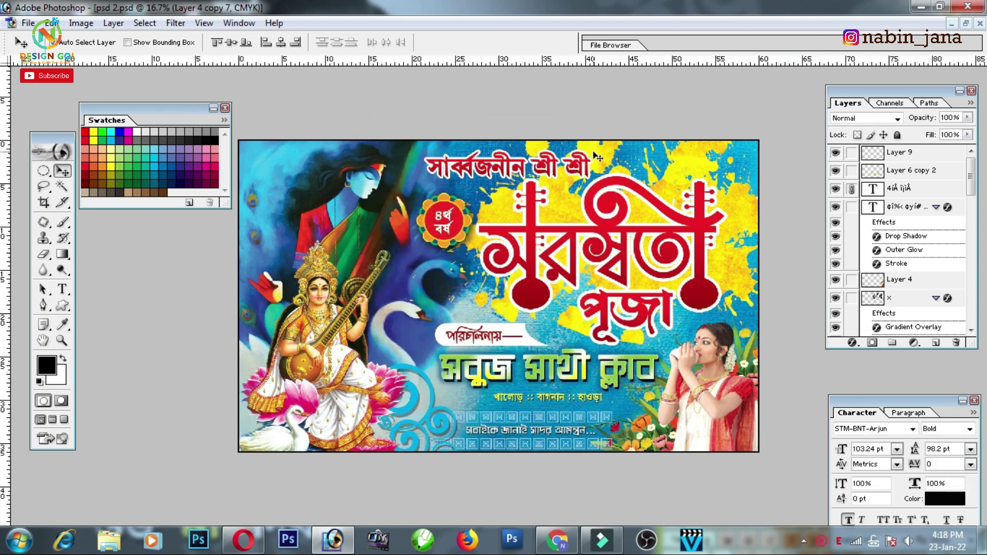
key(ctrl+o)
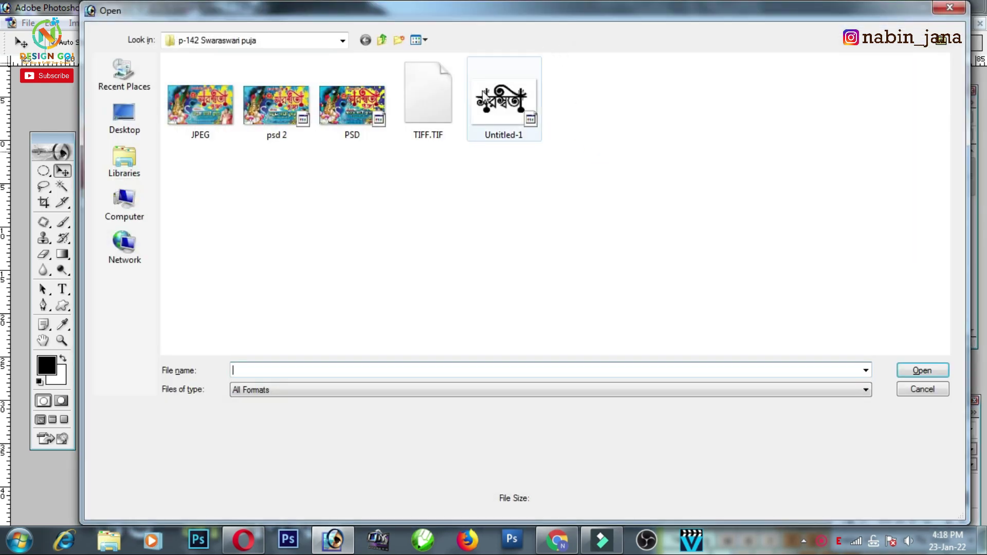
click(429, 97)
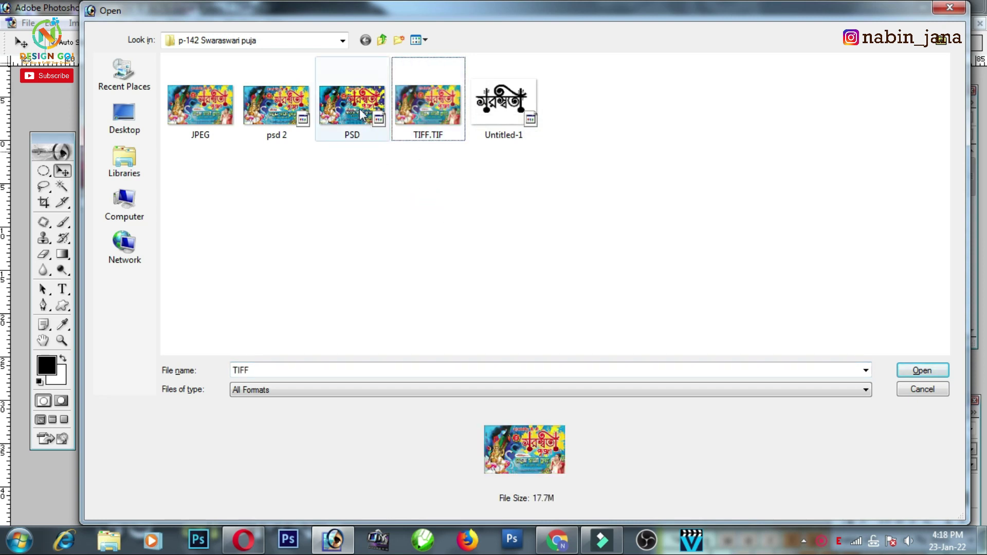
click(441, 110)
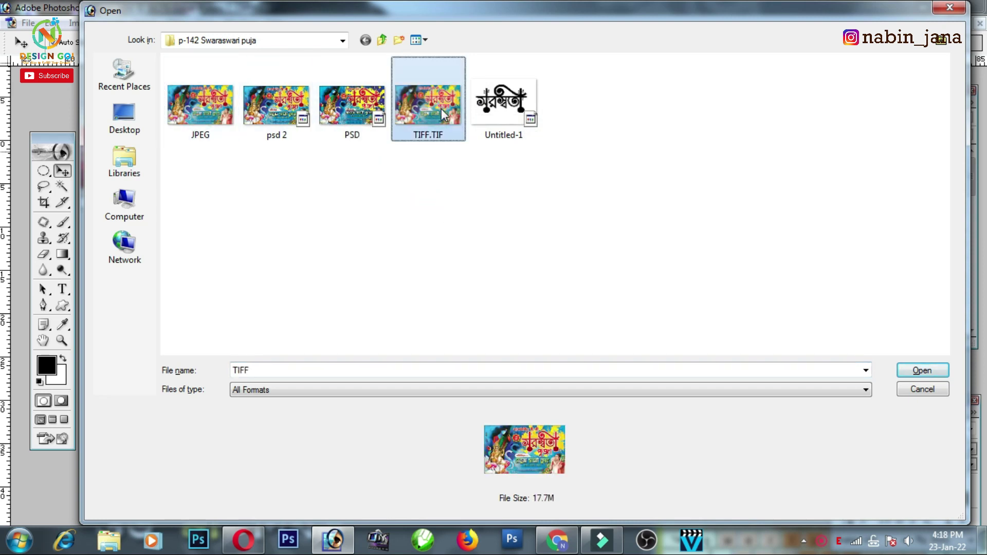
click(200, 103)
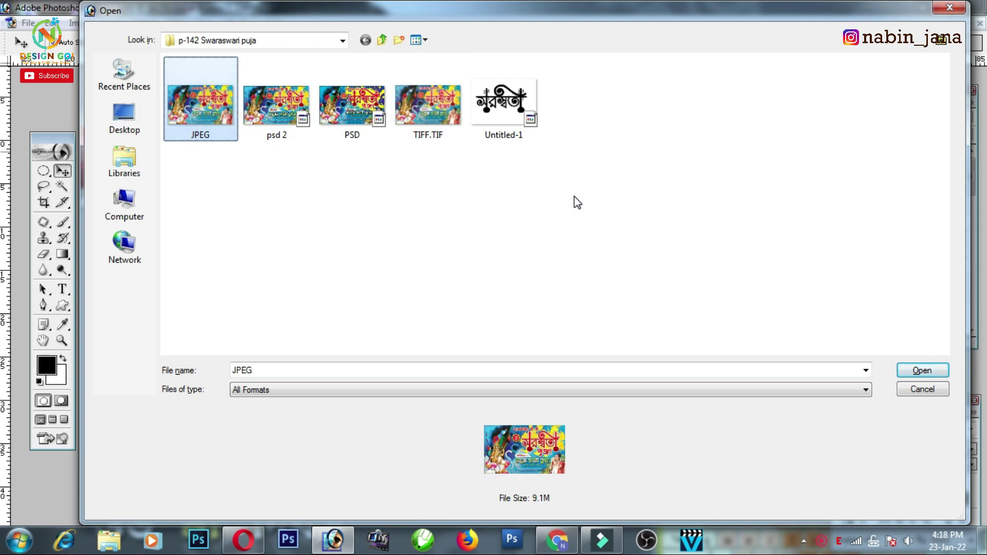
click(428, 103)
click(200, 103)
click(402, 100)
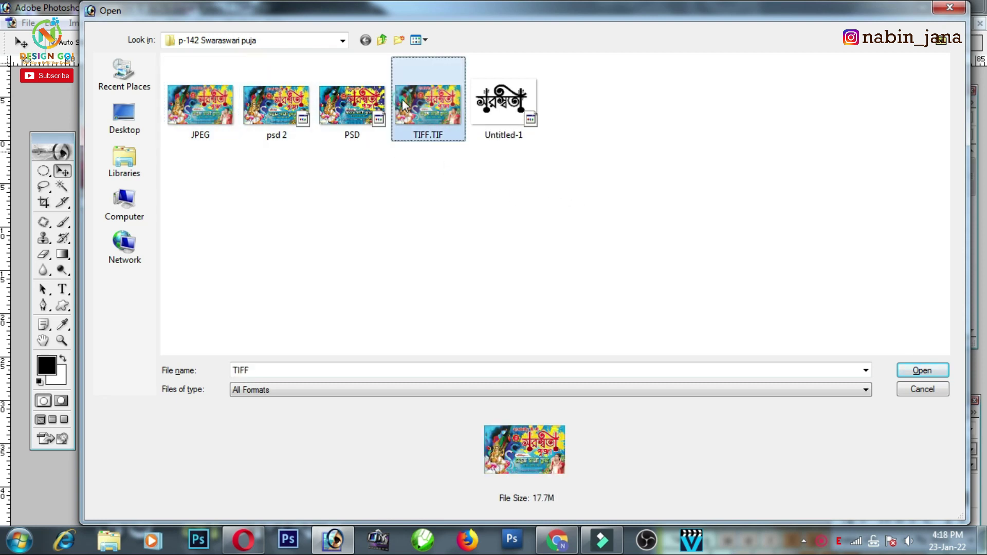
click(351, 203)
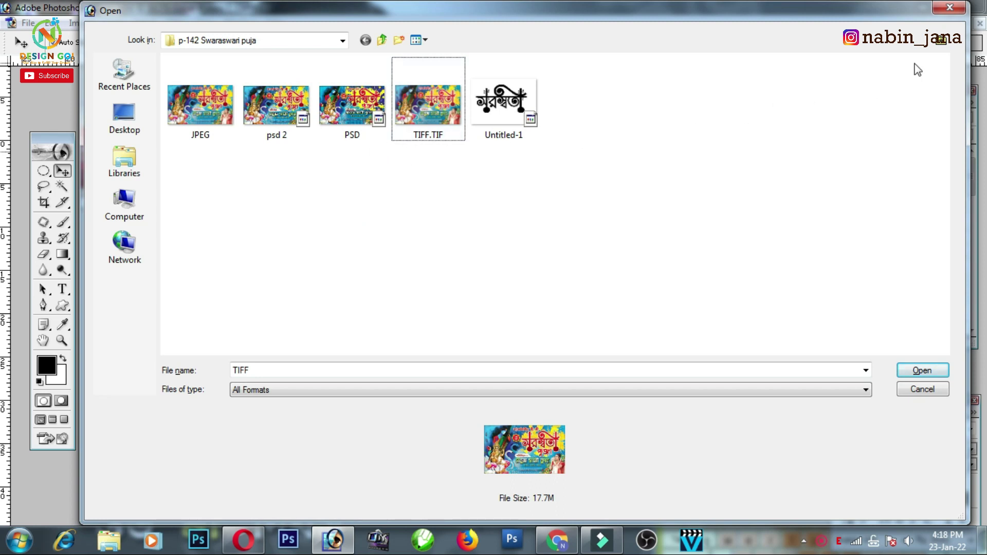
click(950, 9)
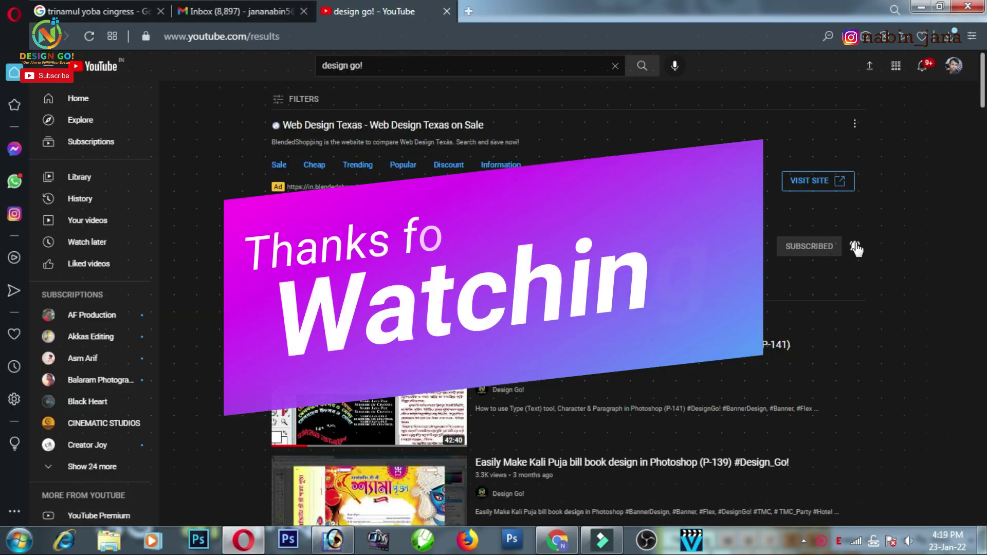
click(857, 245)
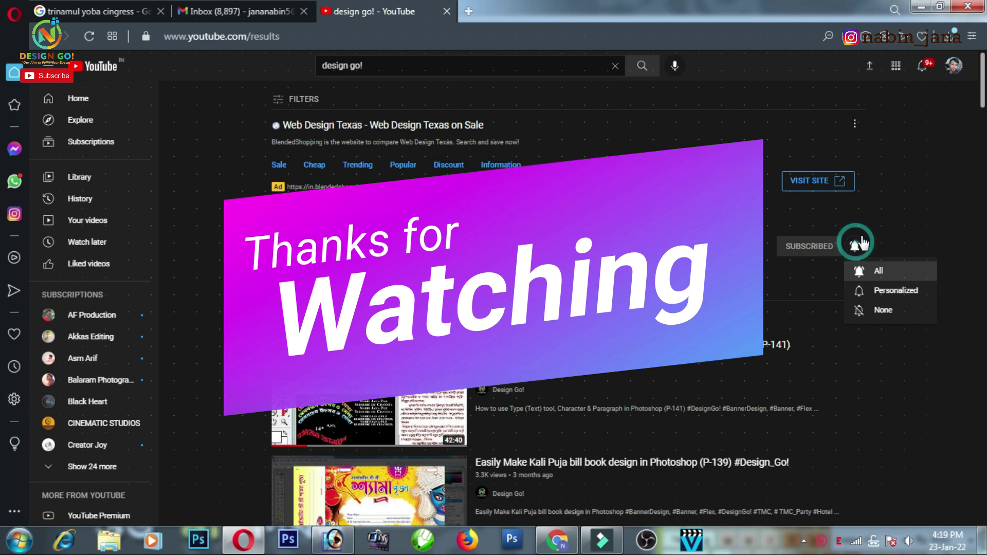
click(905, 211)
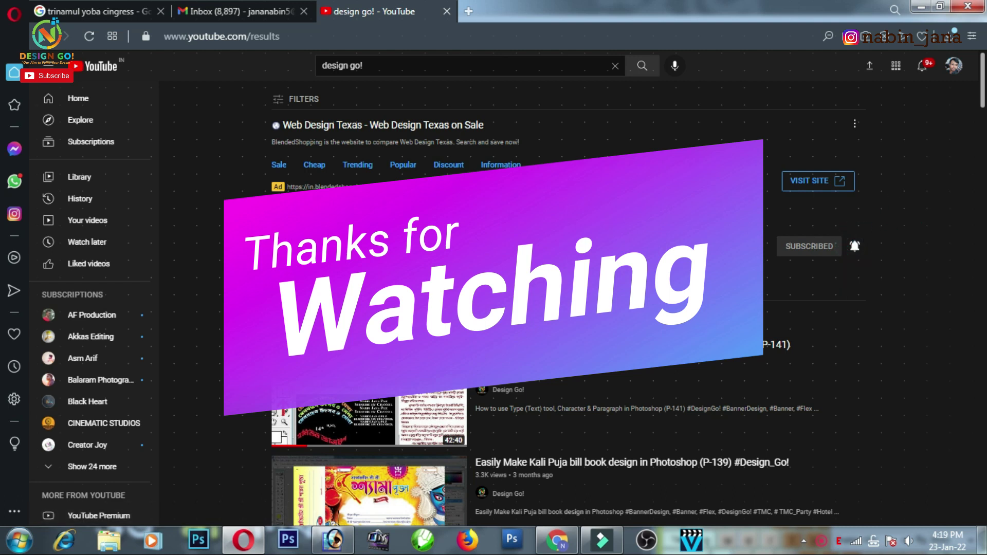